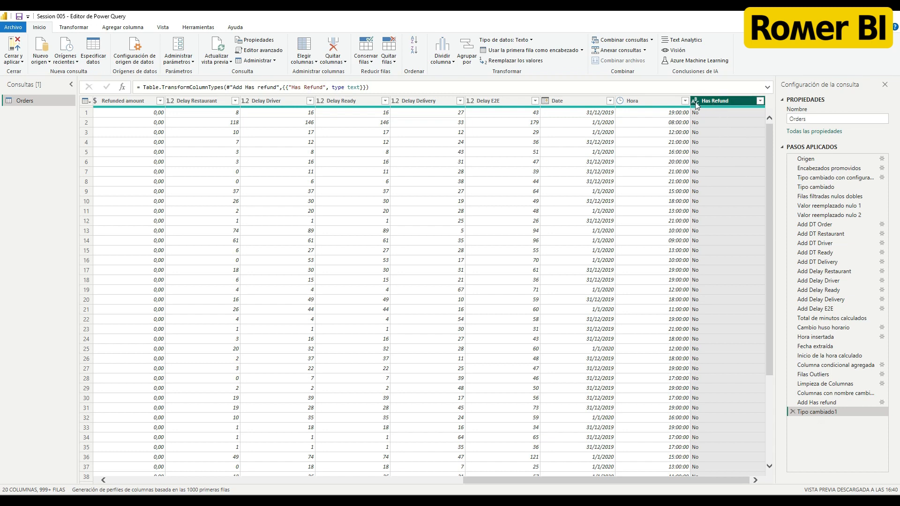
- Duplicate the Orders query
left_click(820, 413)
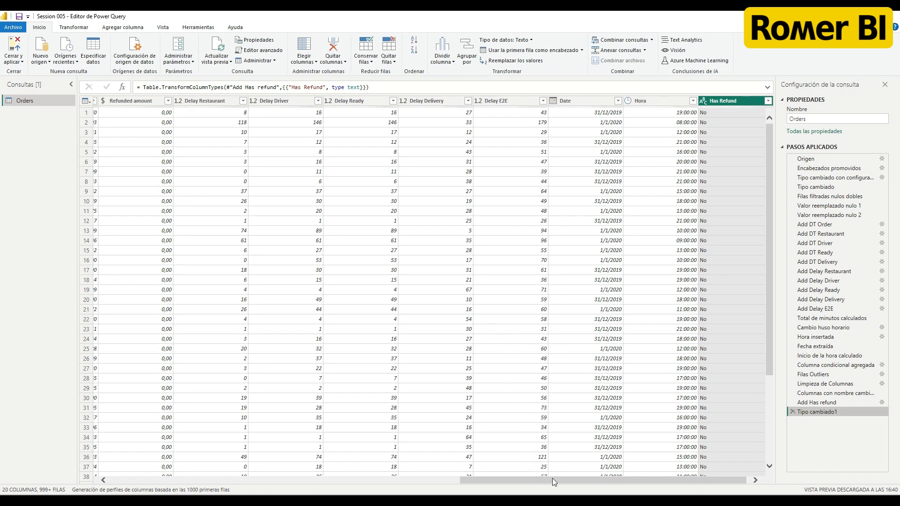
left_click_drag(553, 480, 184, 458)
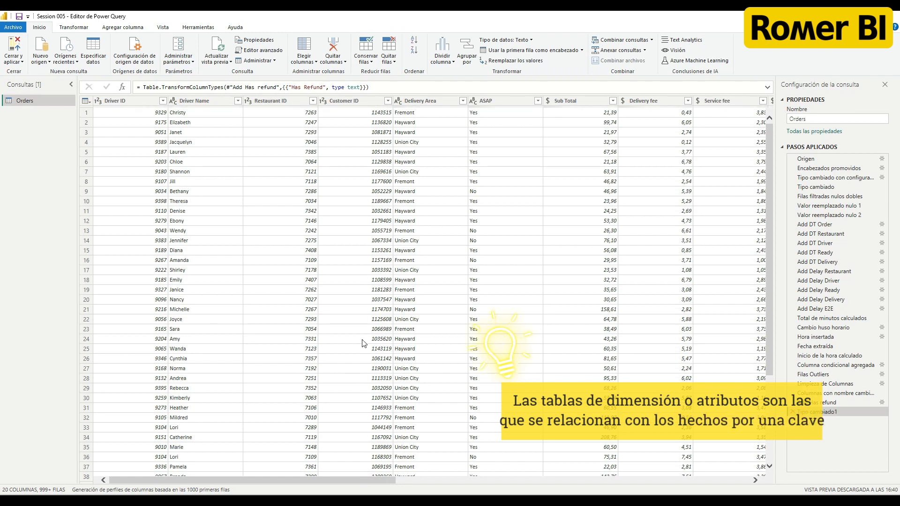
right_click(33, 101)
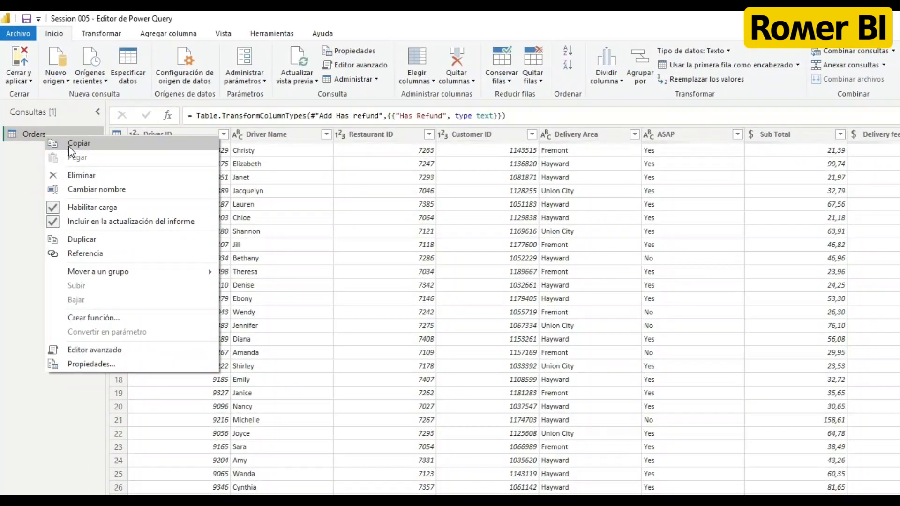
left_click(77, 240)
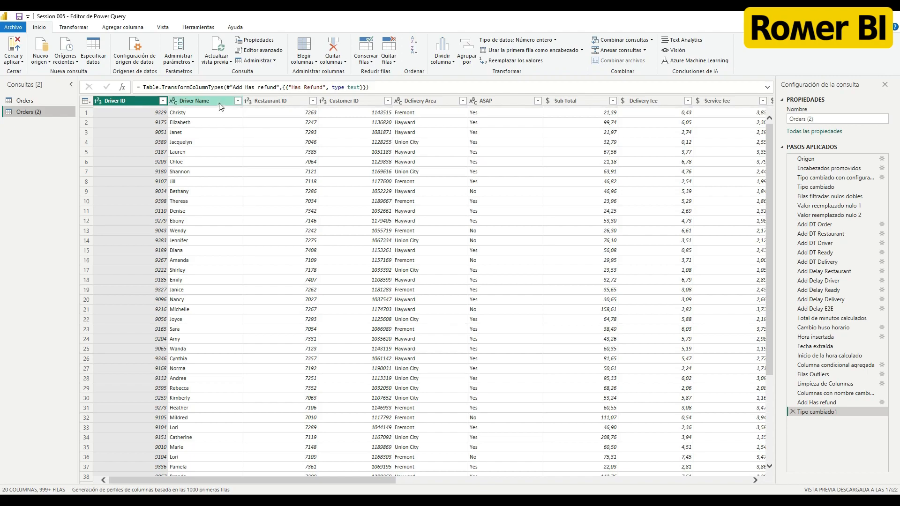
- In the duplicated query's M code, delete all steps from "Valor reemplazado nulo 1" through "Columnas con nombre cambiado"
left_click(257, 51)
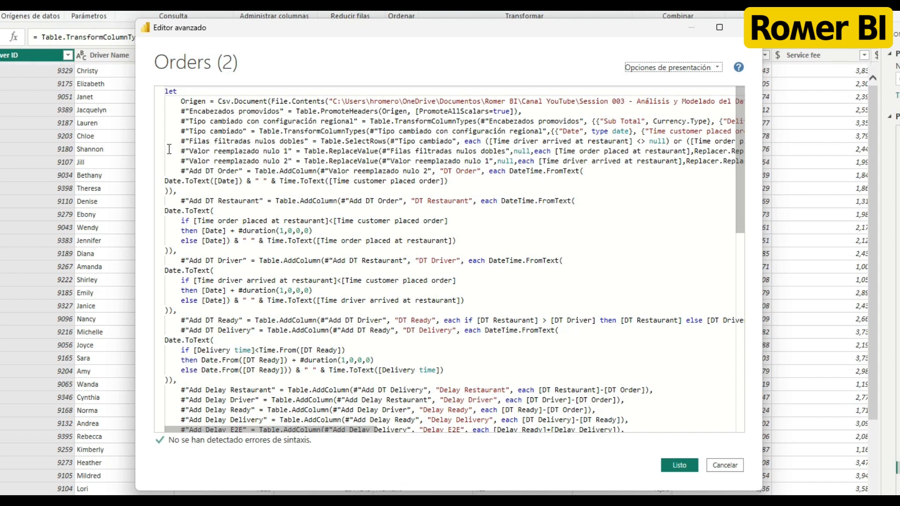
left_click_drag(167, 149, 177, 252)
scroll(431, 262, "down", 5)
left_click_drag(432, 260, 300, 333)
scroll(433, 273, "down", 1)
left_click_drag(381, 326, 628, 334)
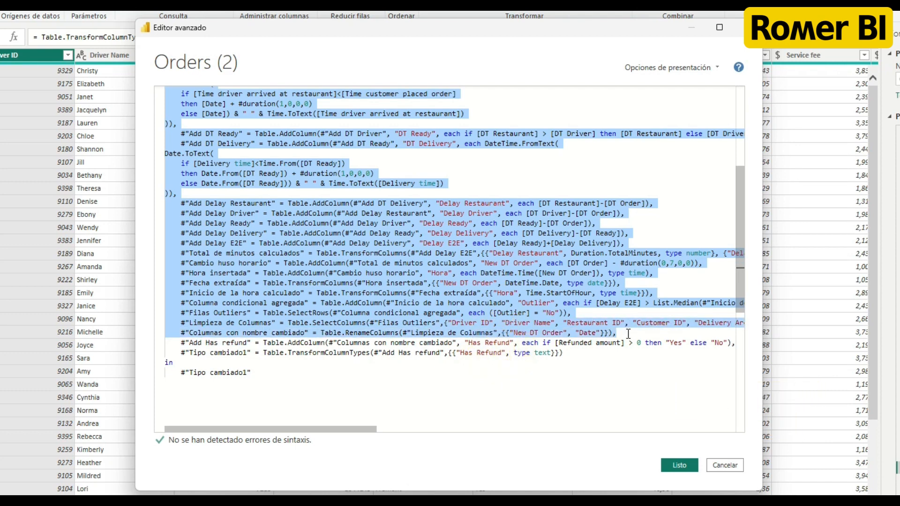
scroll(628, 334, "up", 6)
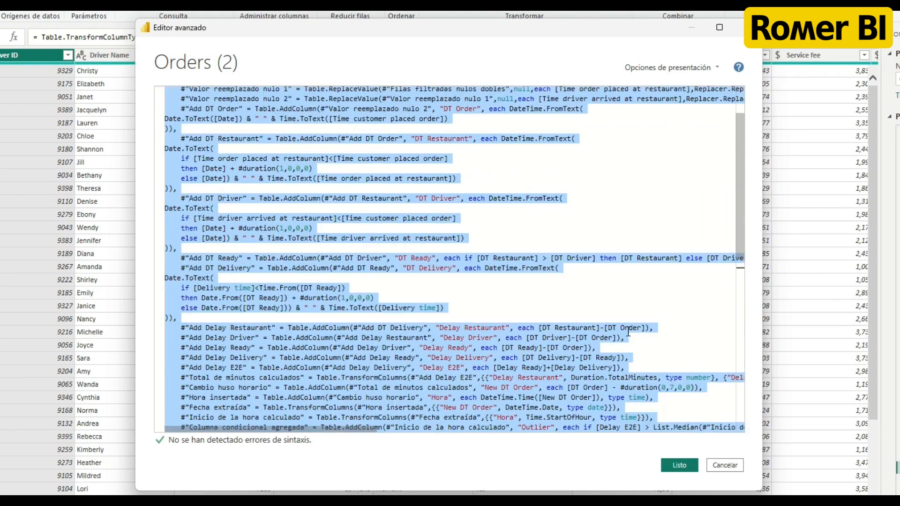
scroll(629, 329, "down", 2)
key("Delete")
key("ctrl+z")
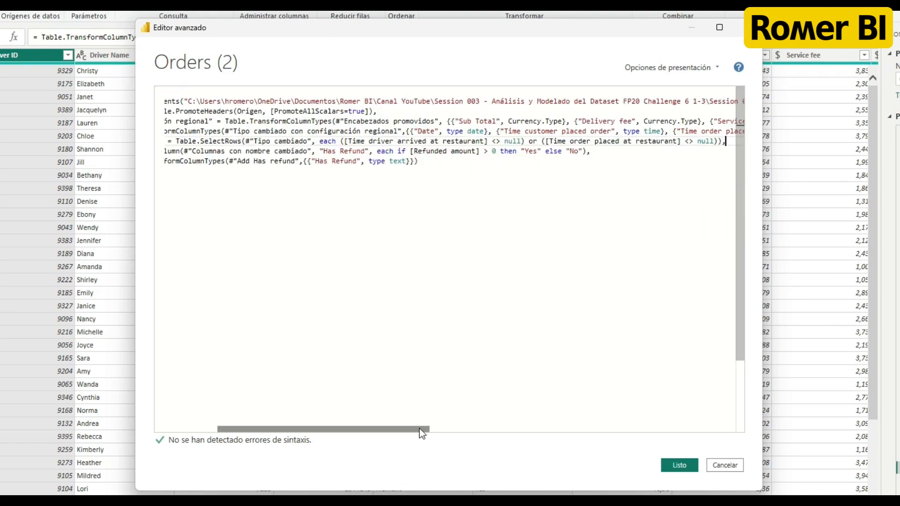
left_click_drag(418, 428, 297, 426)
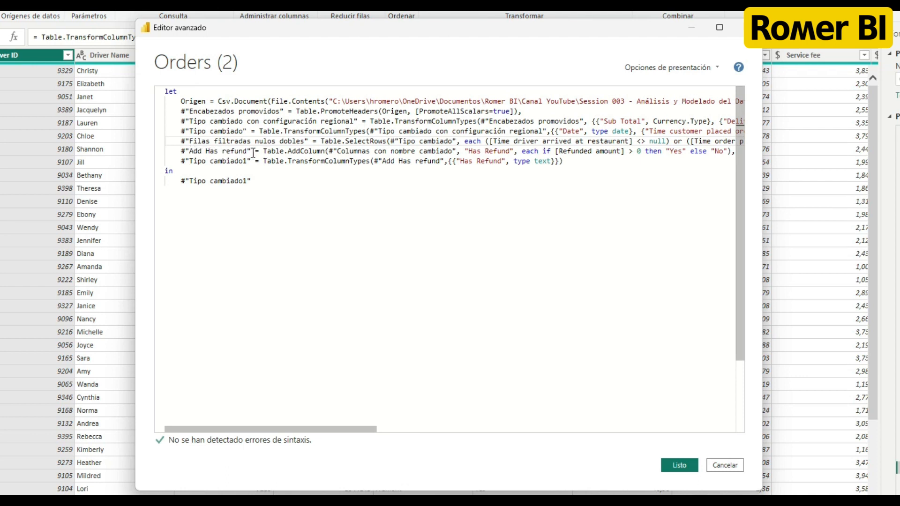
- Make the "Add Has refund" step reference #"Filas filtradas nulos dobles" as its source and apply the edited code
left_click_drag(185, 140, 457, 151)
key("ctrl+c")
key("ctrl+v")
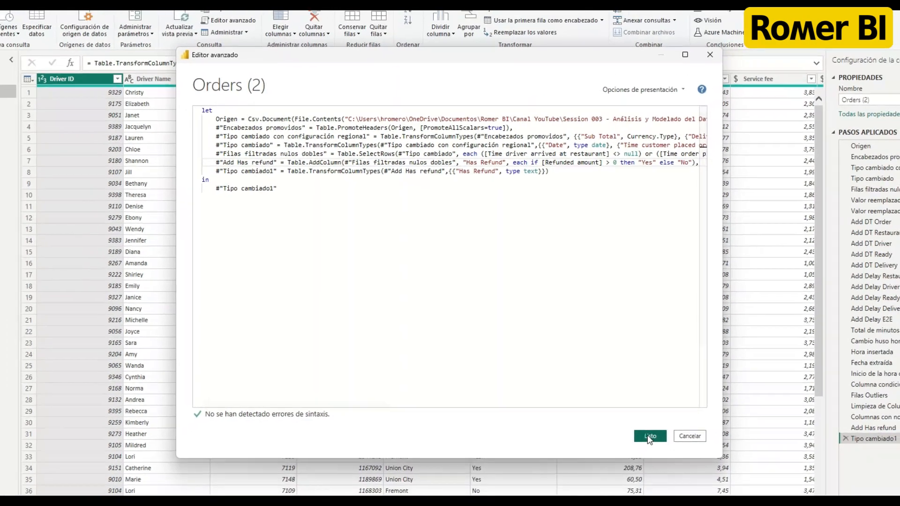
left_click(679, 465)
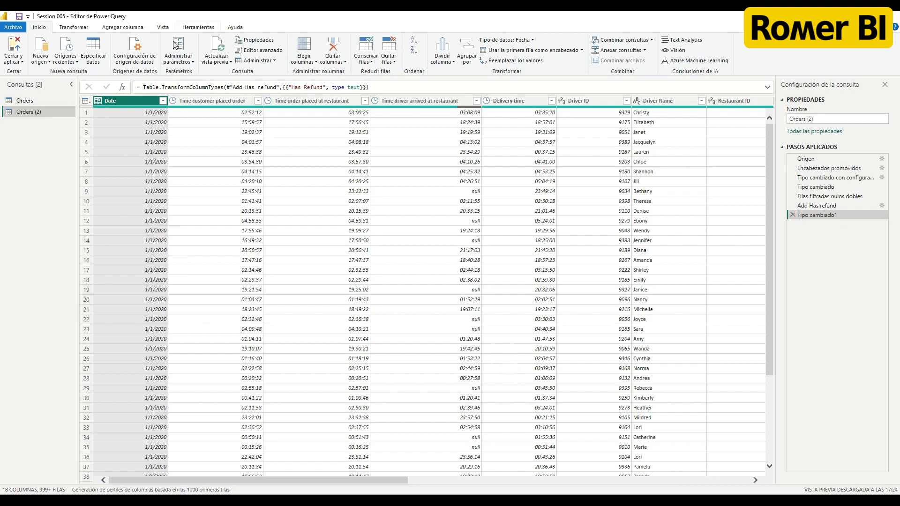
- Duplicate the shortened Orders (2) query four times, giving Orders (3) to Orders (6) for the other dimension tables
right_click(26, 114)
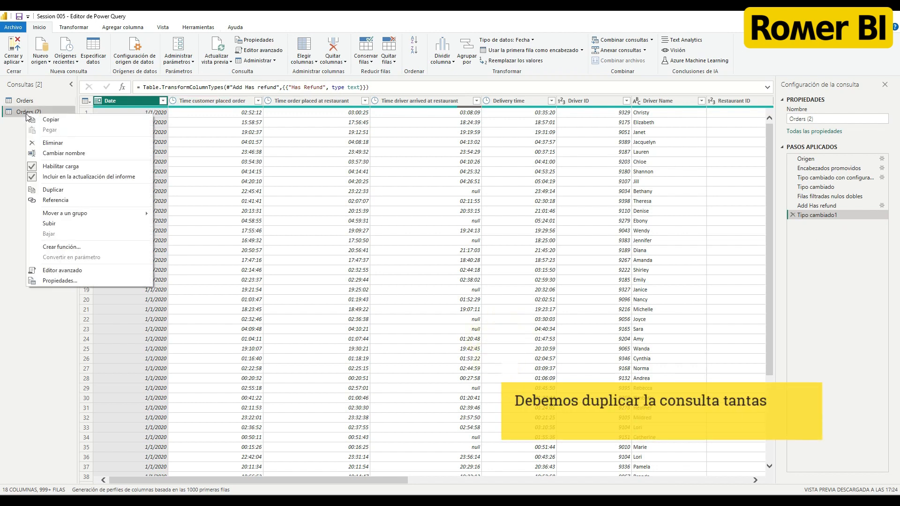
left_click(49, 189)
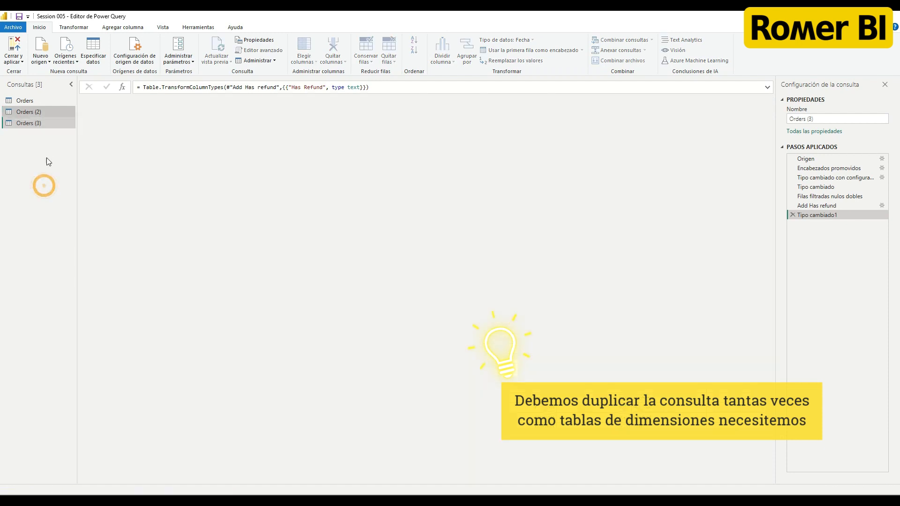
right_click(36, 124)
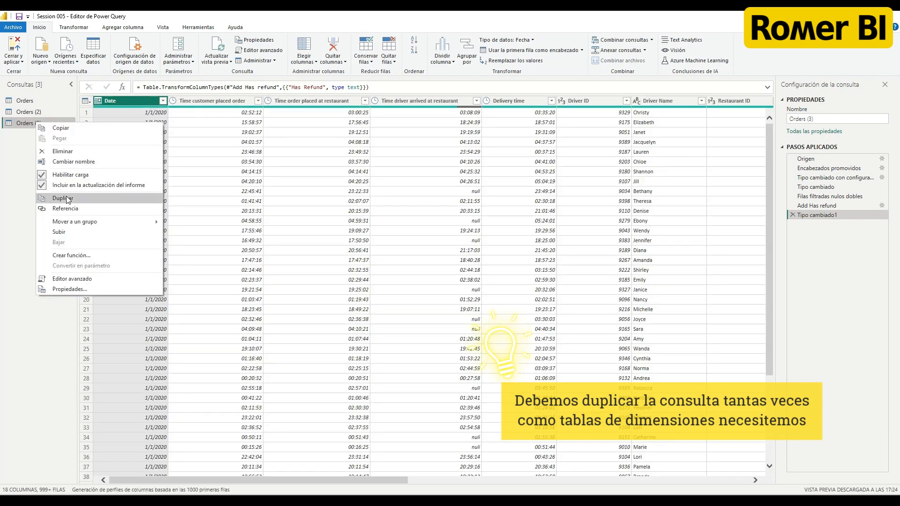
left_click(67, 197)
right_click(40, 135)
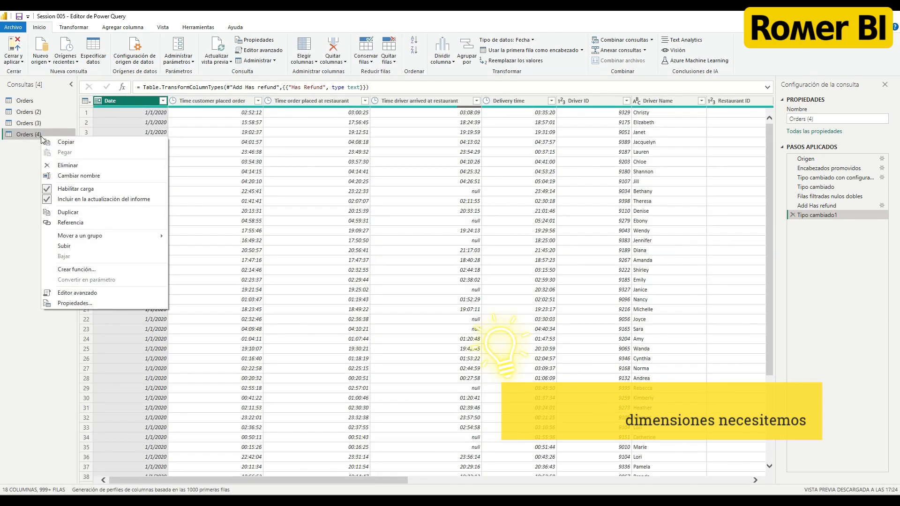
left_click(65, 211)
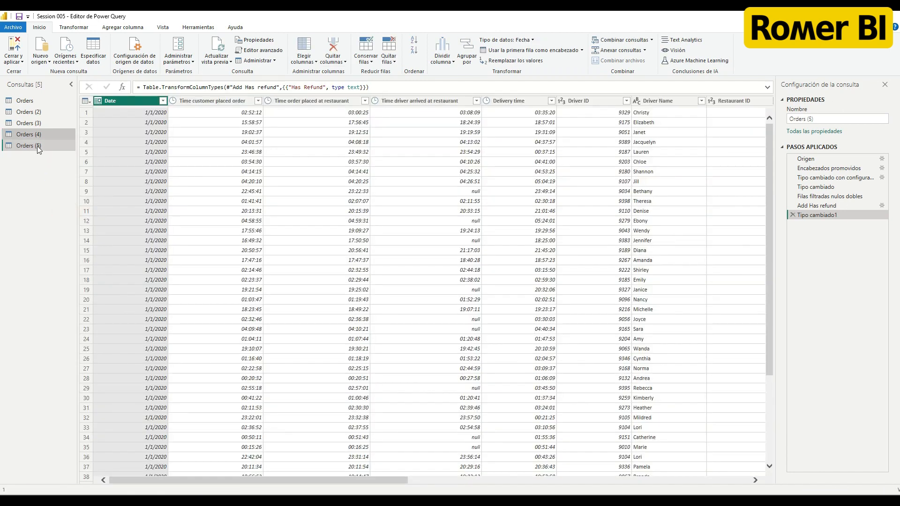
right_click(38, 145)
left_click(62, 221)
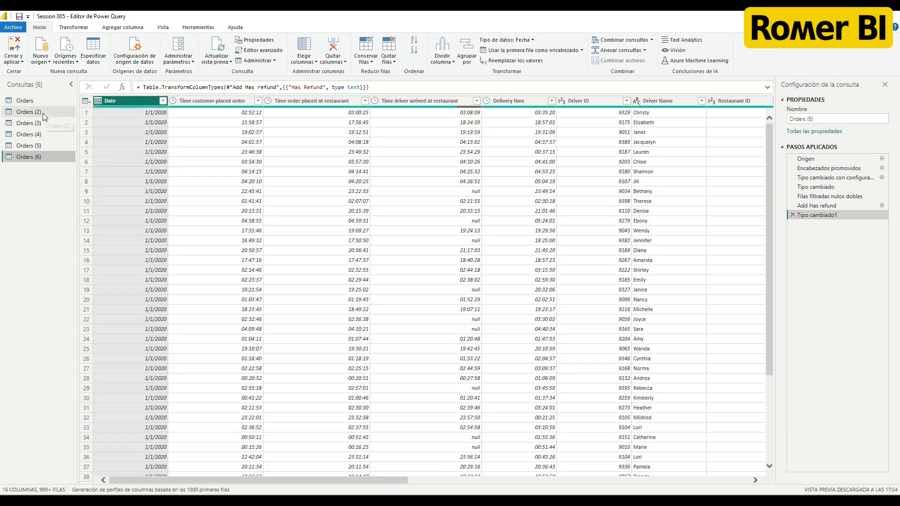
- Rename the Orders (2) query as Drivers
left_click(43, 114)
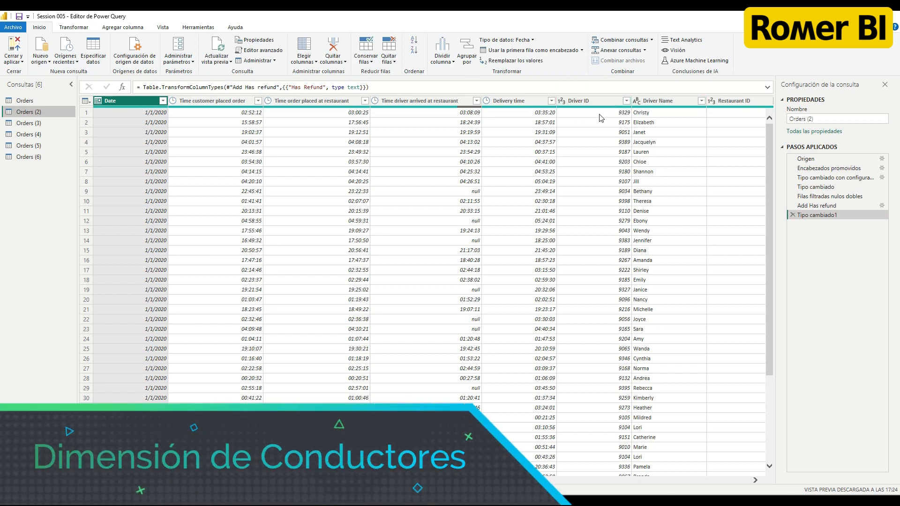
left_click_drag(383, 481, 470, 479)
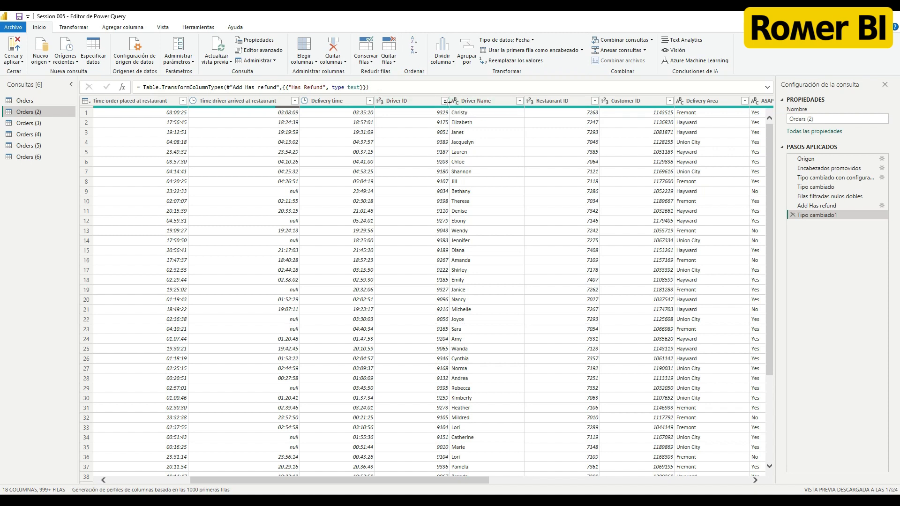
double_click(33, 112)
type("Drivers")
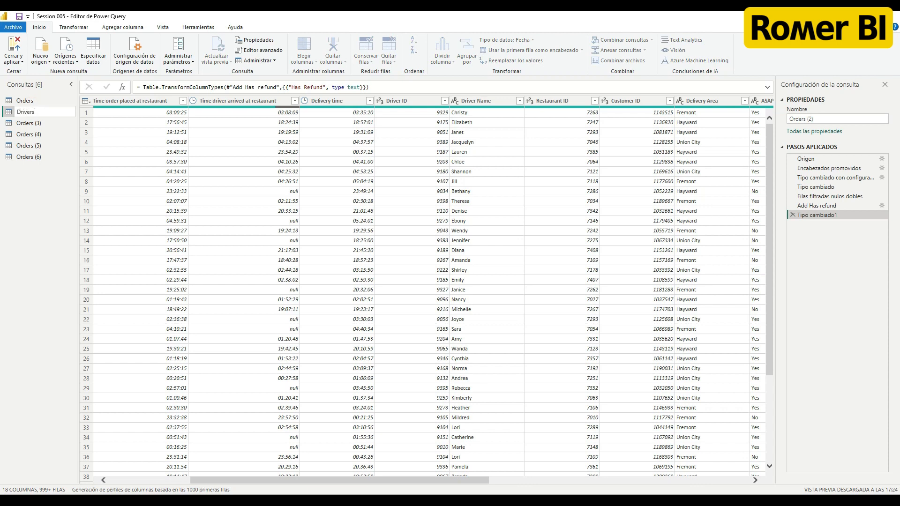
key("Return")
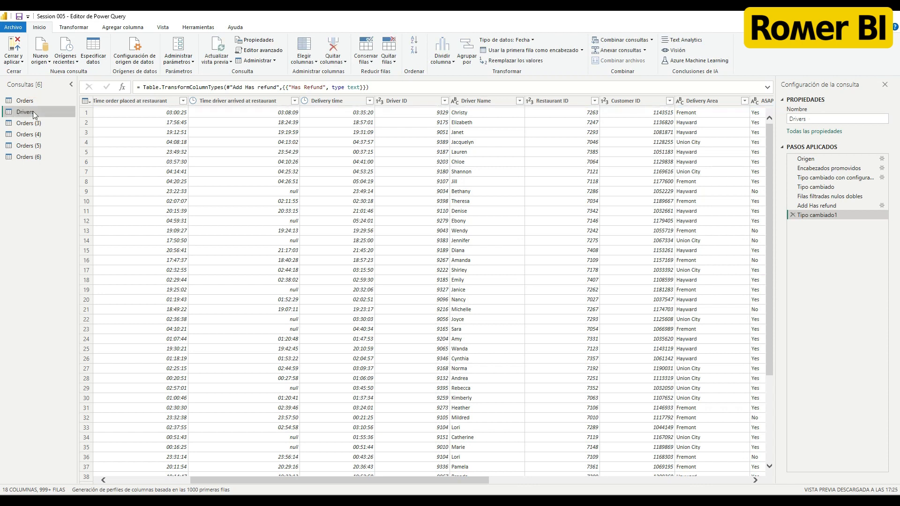
- Remove every column from the Drivers query except Driver ID and Driver Name
left_click(416, 99)
left_click(479, 100, "ctrl")
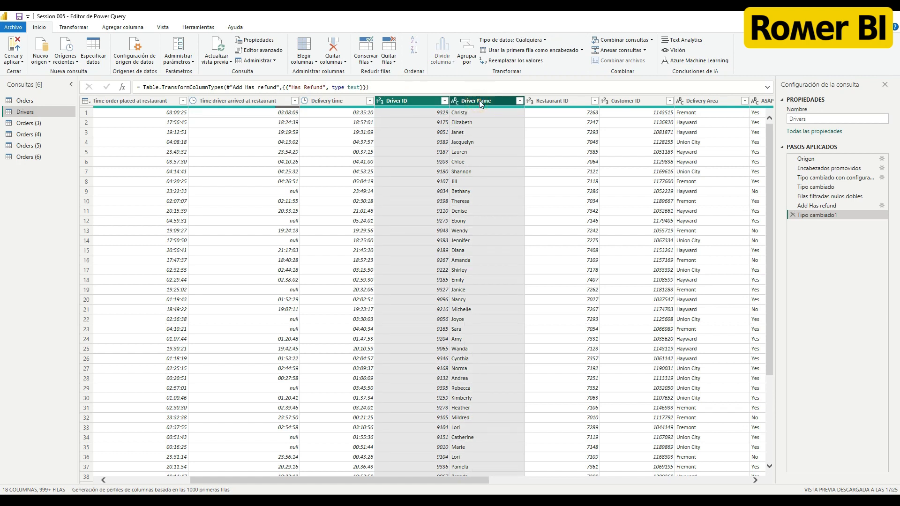
left_click(341, 63)
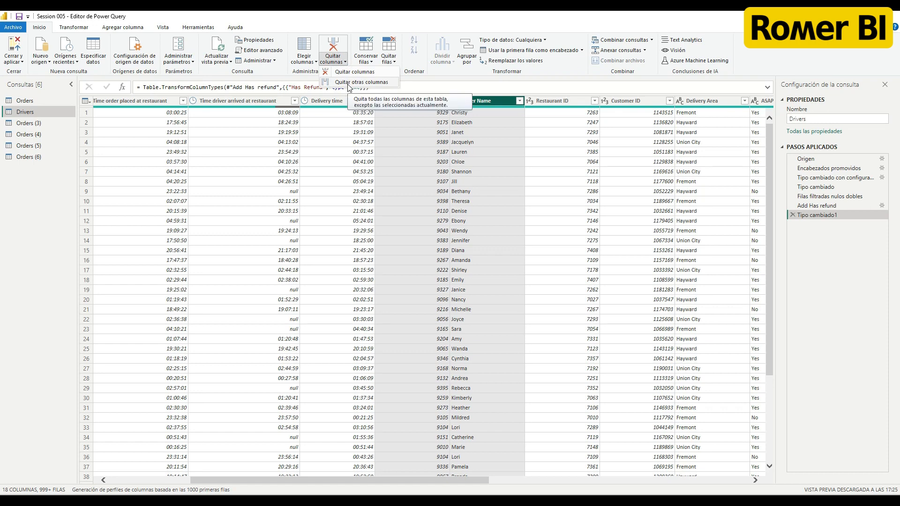
left_click(349, 82)
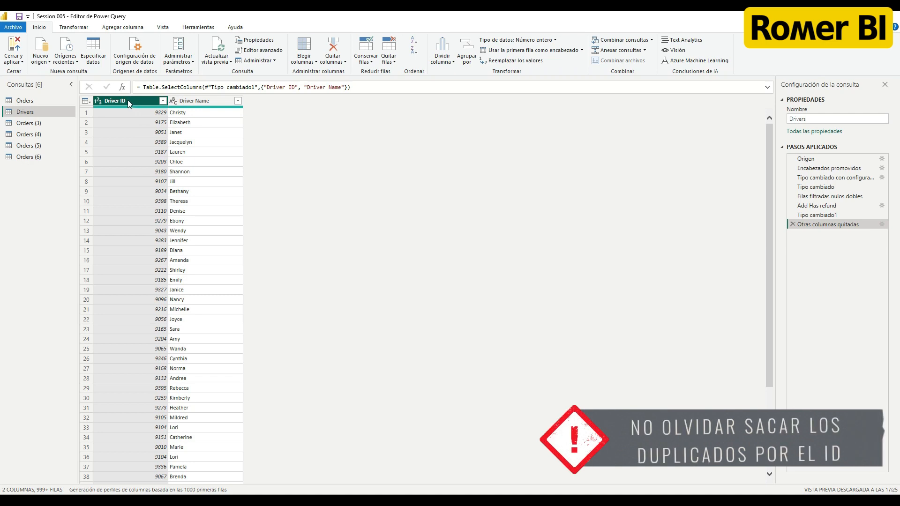
- Remove duplicate rows based on Driver ID and display the column profile to check that the IDs are unique
left_click(145, 99)
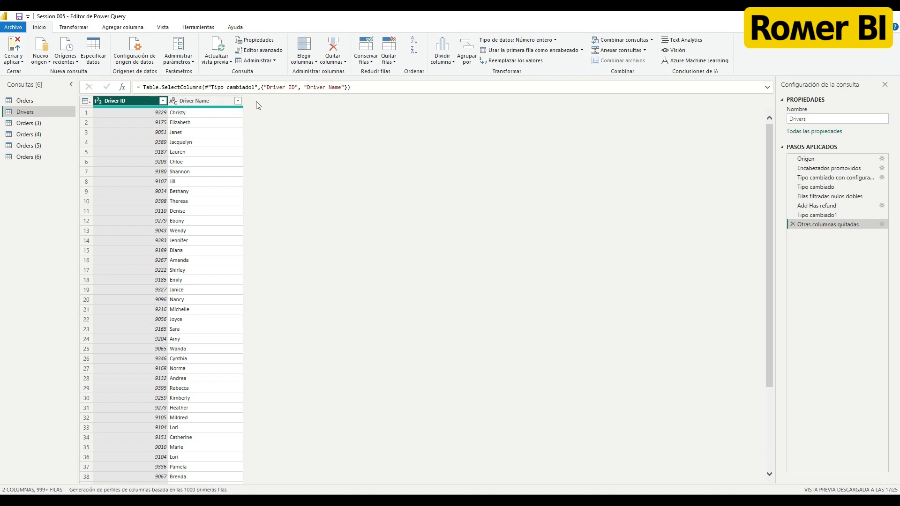
left_click(388, 58)
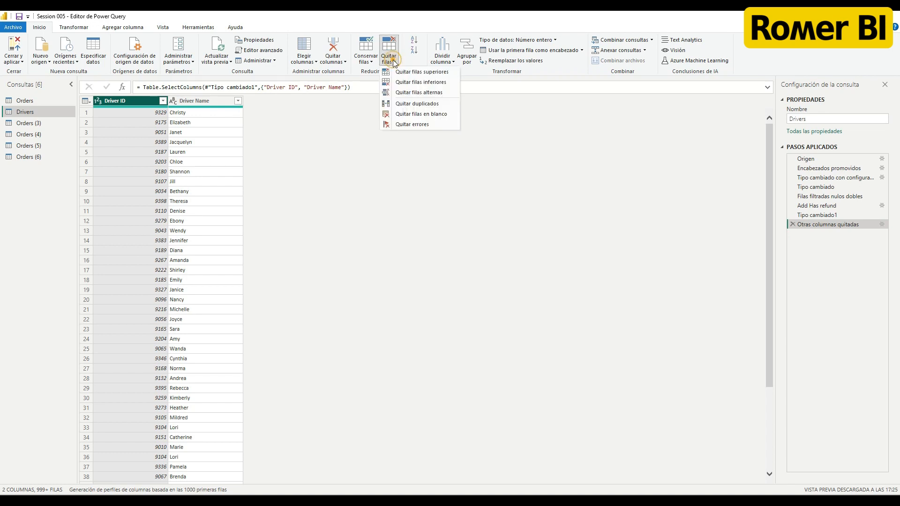
left_click(408, 104)
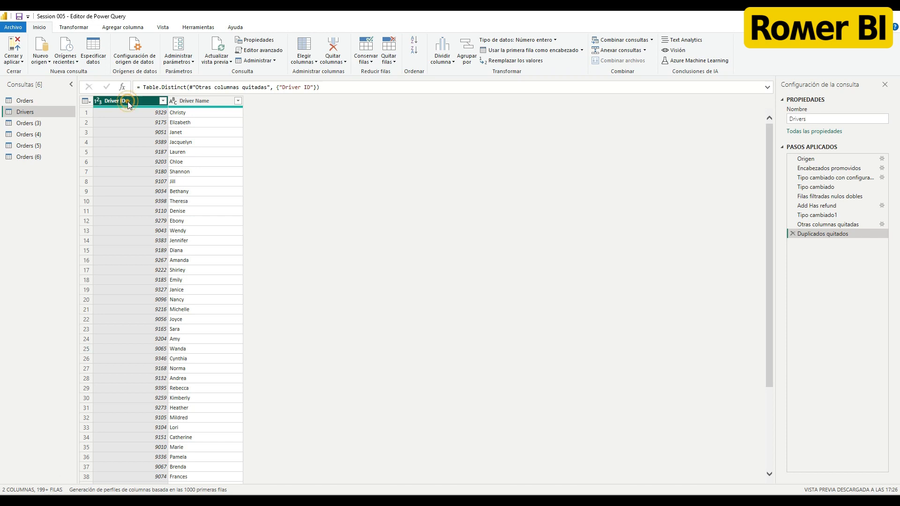
left_click(163, 27)
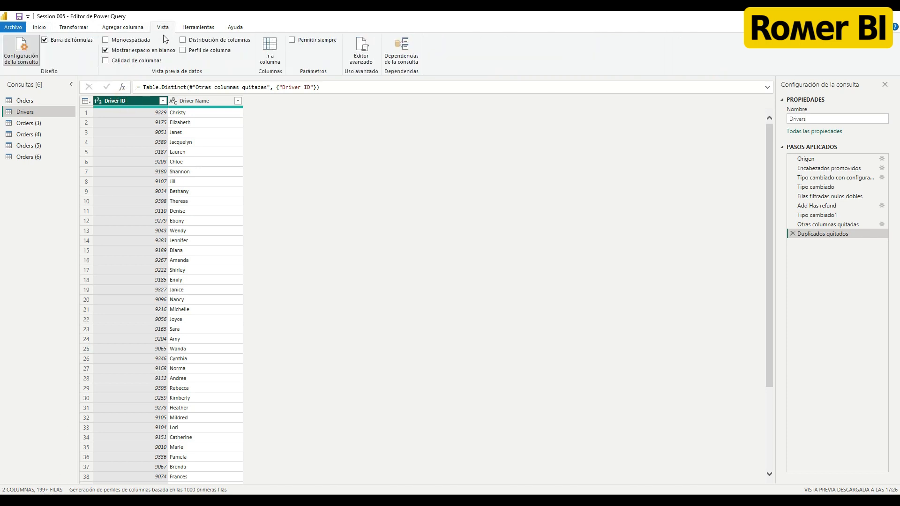
left_click(193, 52)
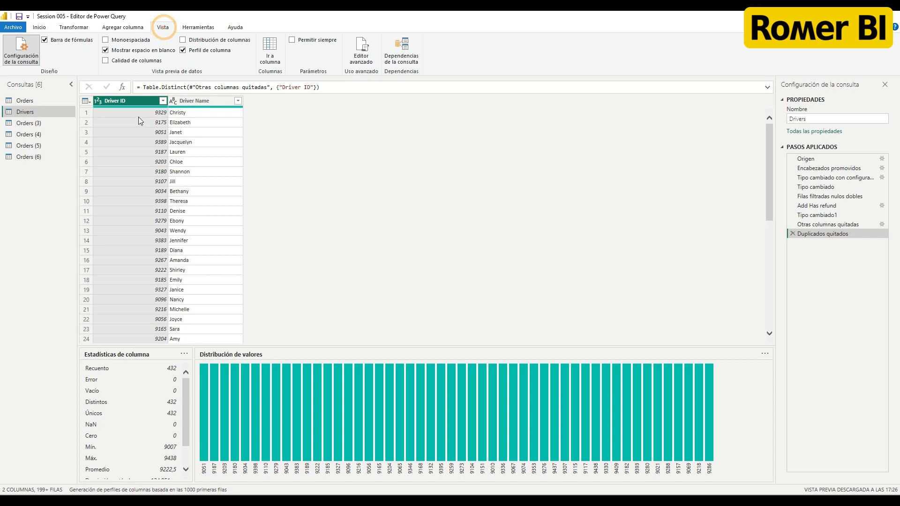
- Add an index column starting from 1 to the Drivers query
left_click(123, 27)
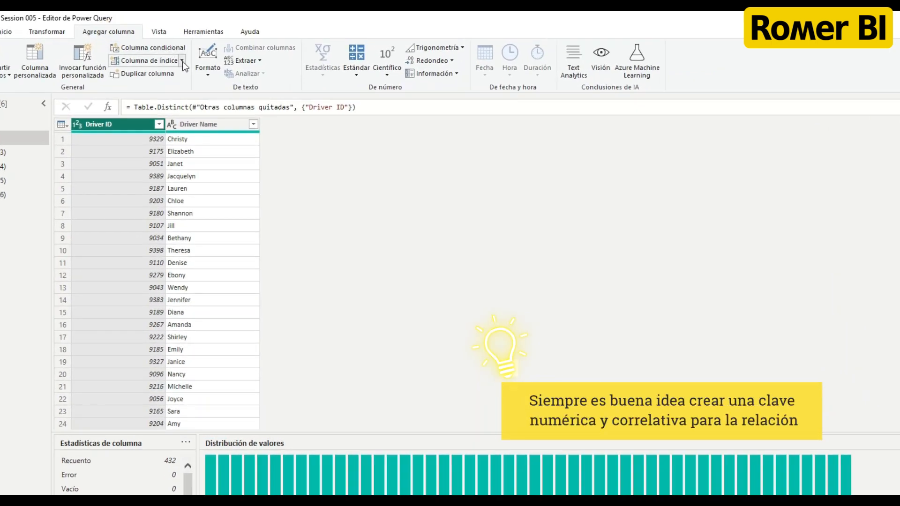
left_click(181, 61)
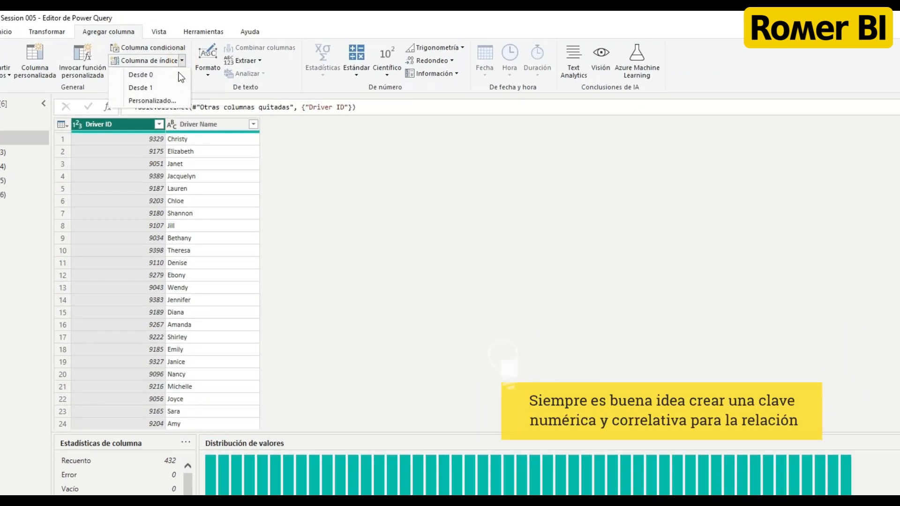
left_click(152, 88)
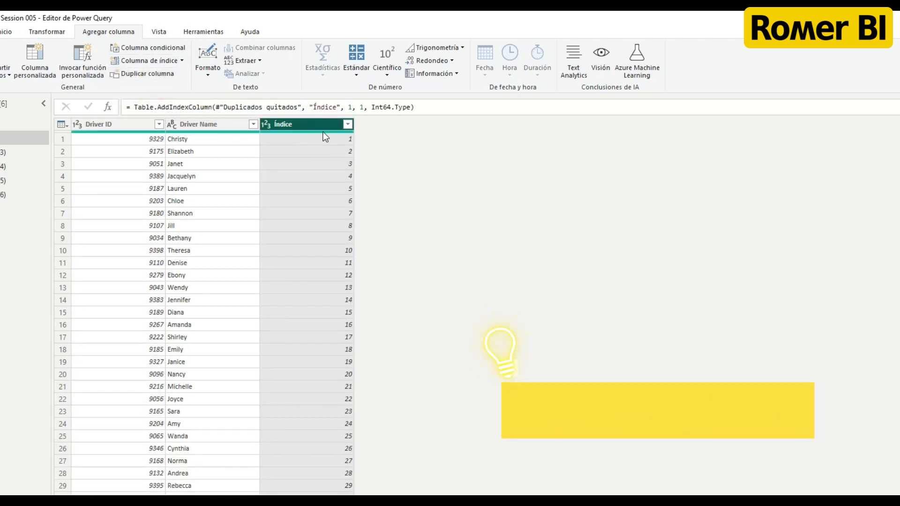
- Change the index column's name to Driver Key within the formula of its AddIndexColumn step
double_click(319, 106)
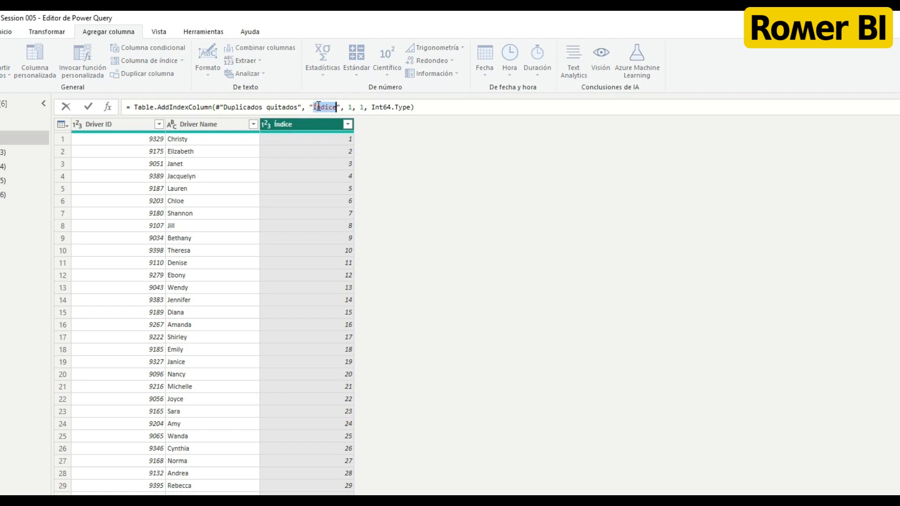
type("Driver K")
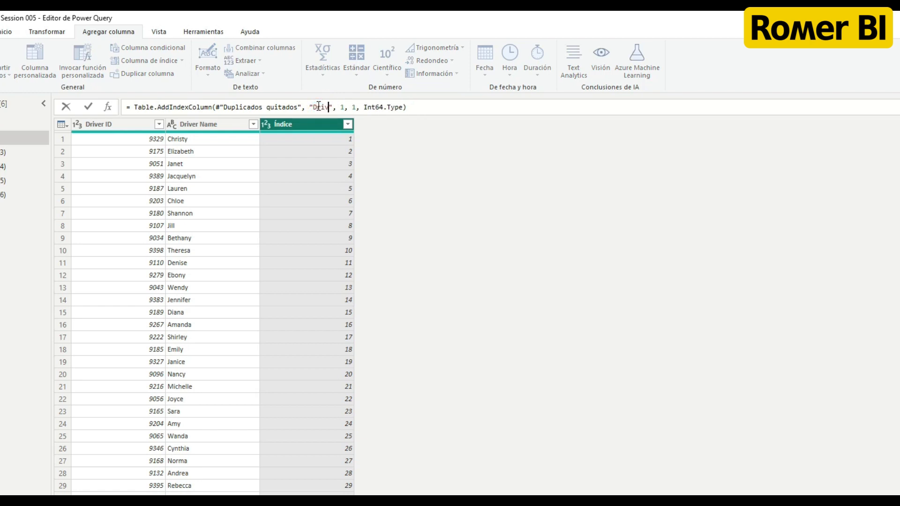
type("ey")
key("Return")
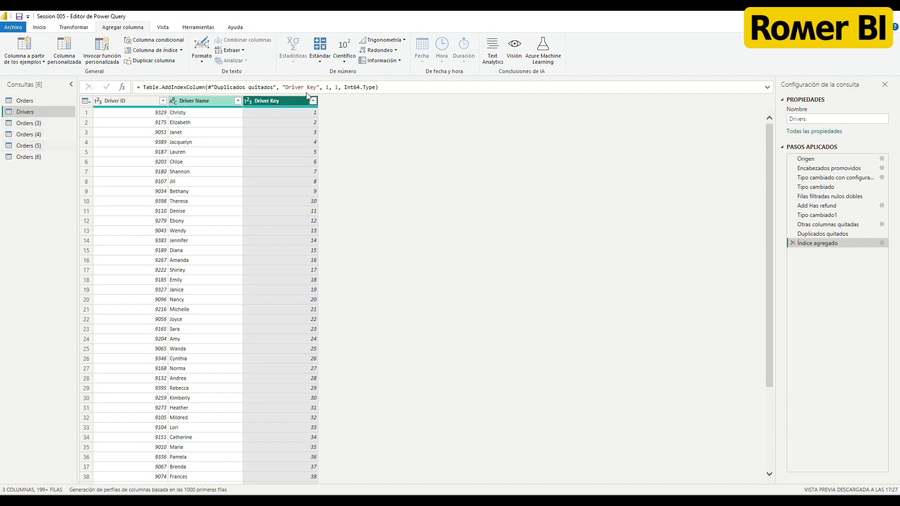
- Merge the Orders query with the Drivers query, matching on Driver ID with a left outer join
left_click(18, 101)
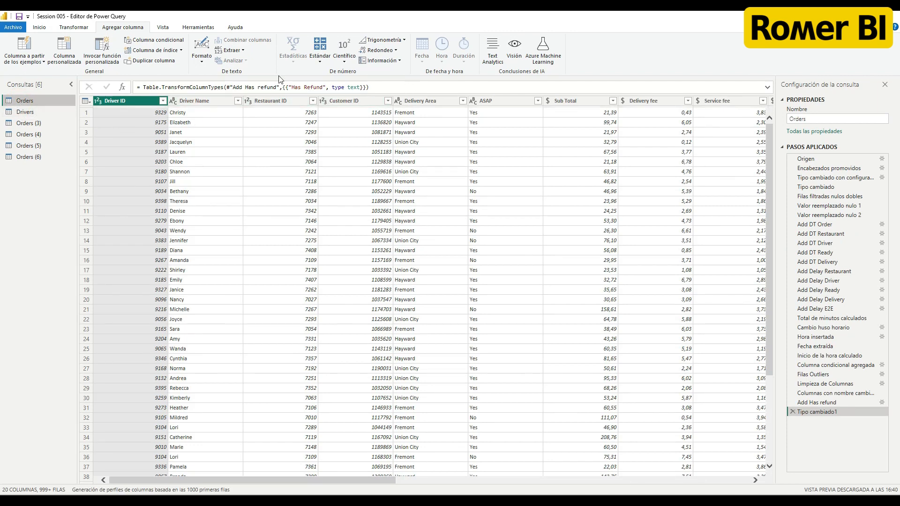
left_click(39, 27)
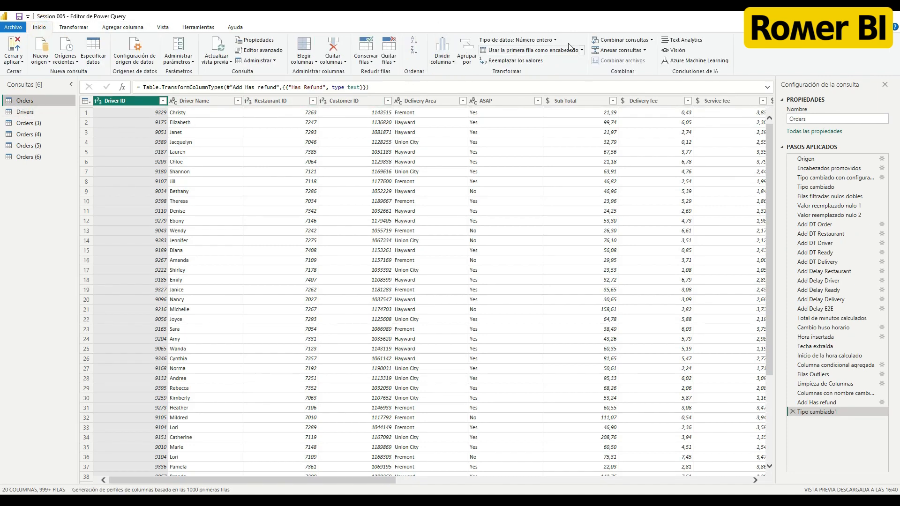
left_click(619, 39)
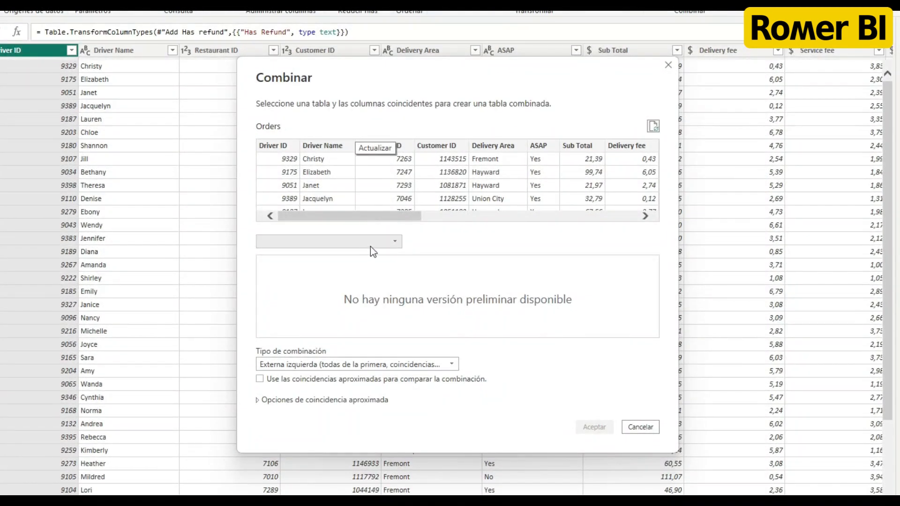
left_click(384, 245)
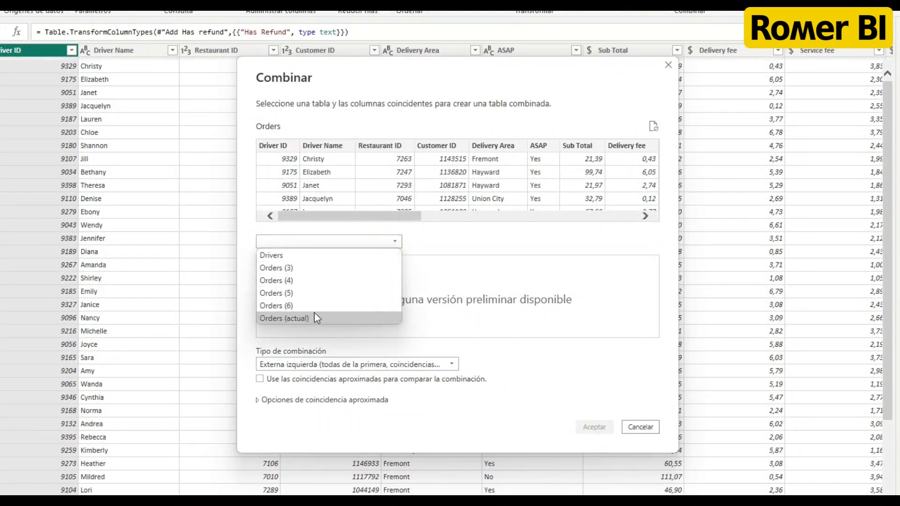
left_click(310, 254)
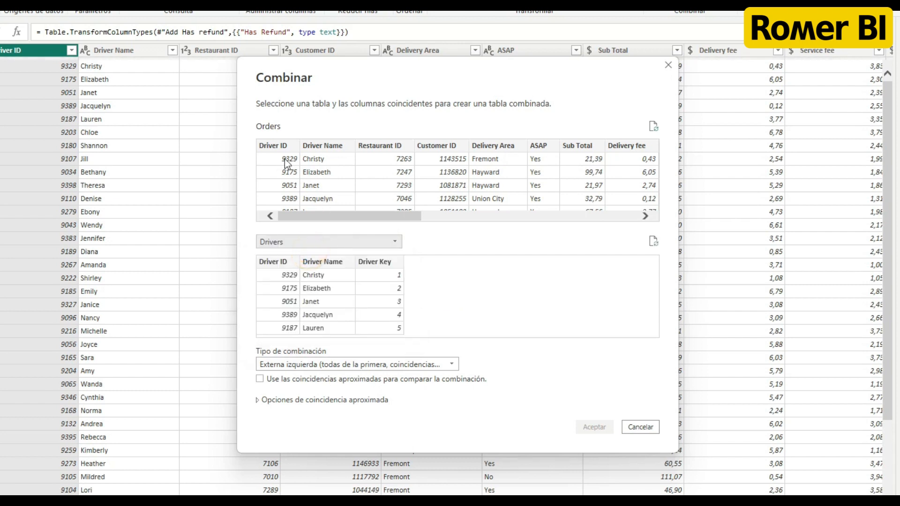
left_click(277, 144)
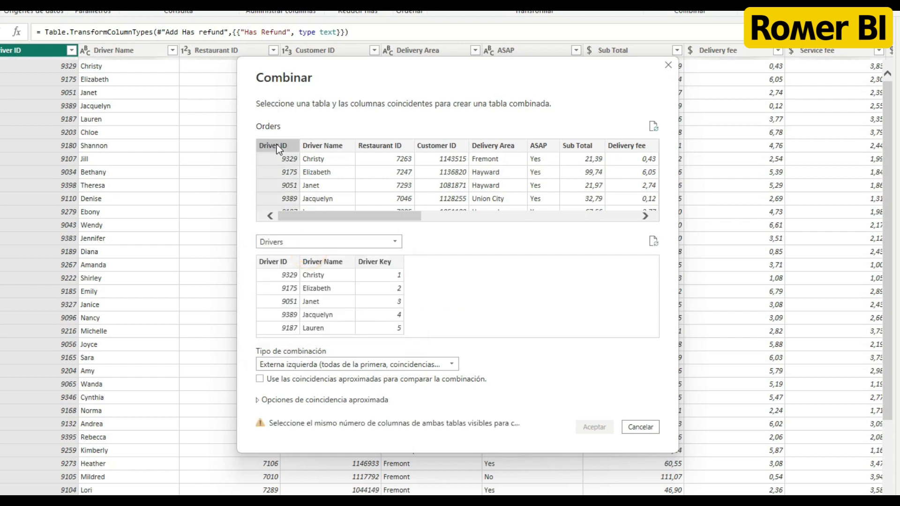
left_click(271, 262)
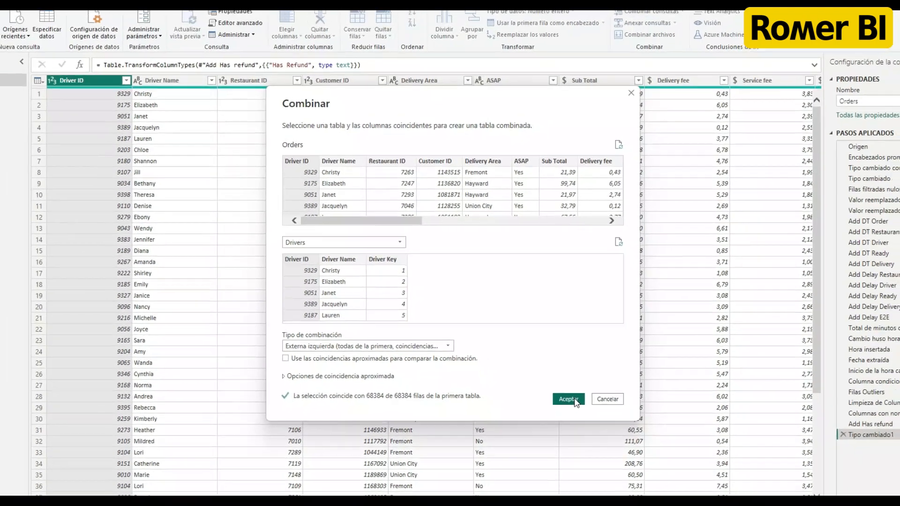
left_click(594, 427)
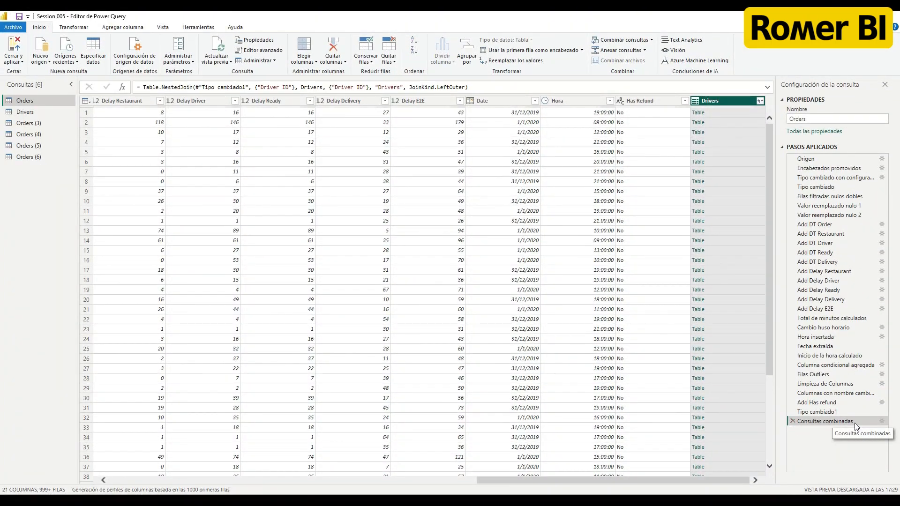
- Rename the merge step in the Orders query as Consultas combinadas Drivers
right_click(854, 421)
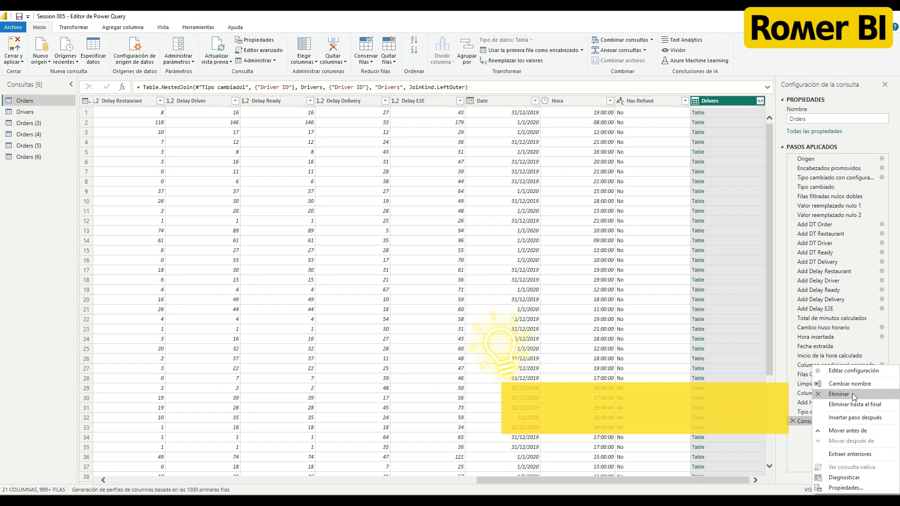
left_click(850, 383)
left_click(861, 421)
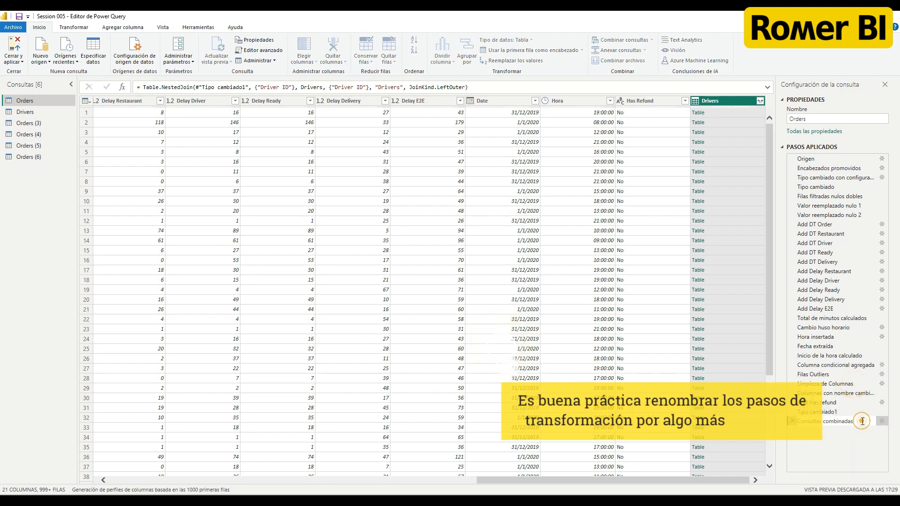
type("Drivers")
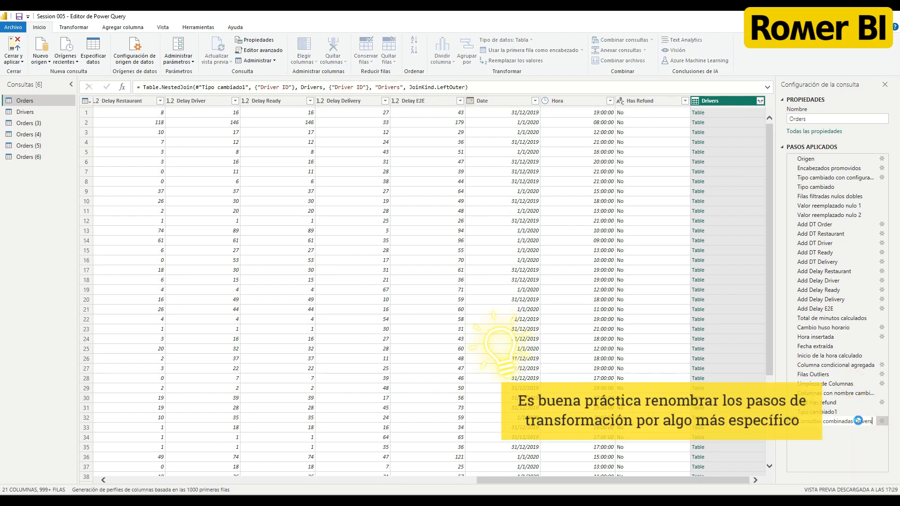
key("Return")
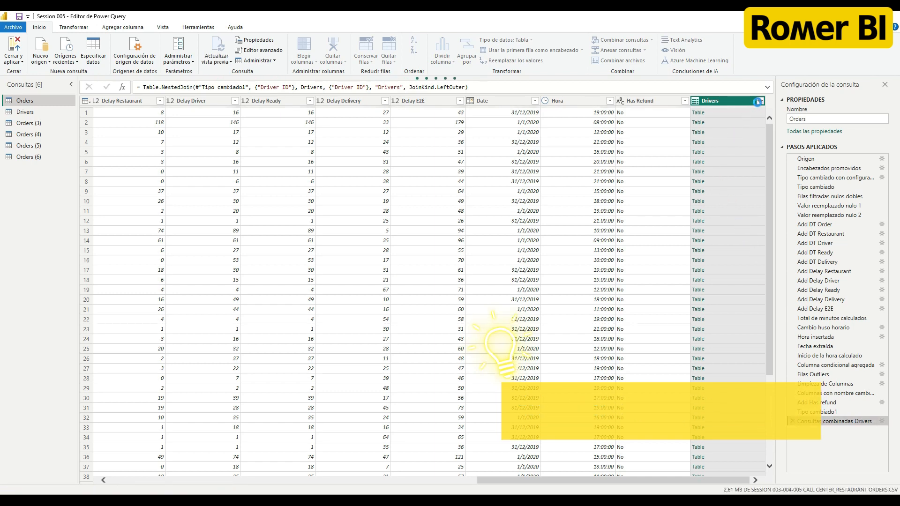
- Expand the merged Drivers column in Orders to only Driver Key, without the original column name as prefix
left_click(758, 101)
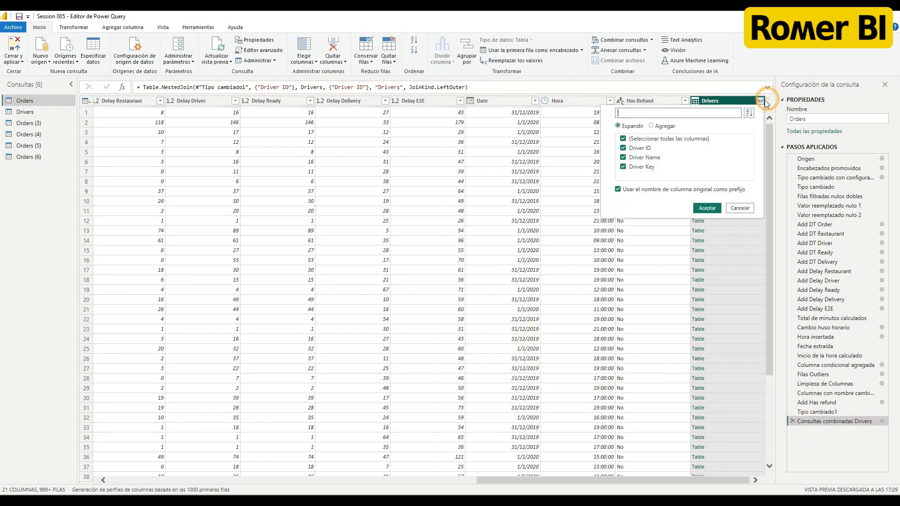
left_click(642, 140)
left_click(623, 168)
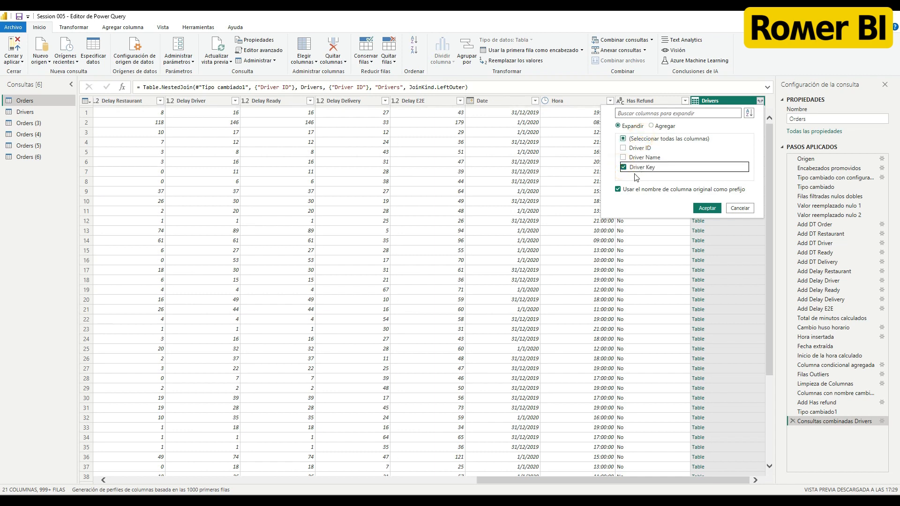
left_click(619, 190)
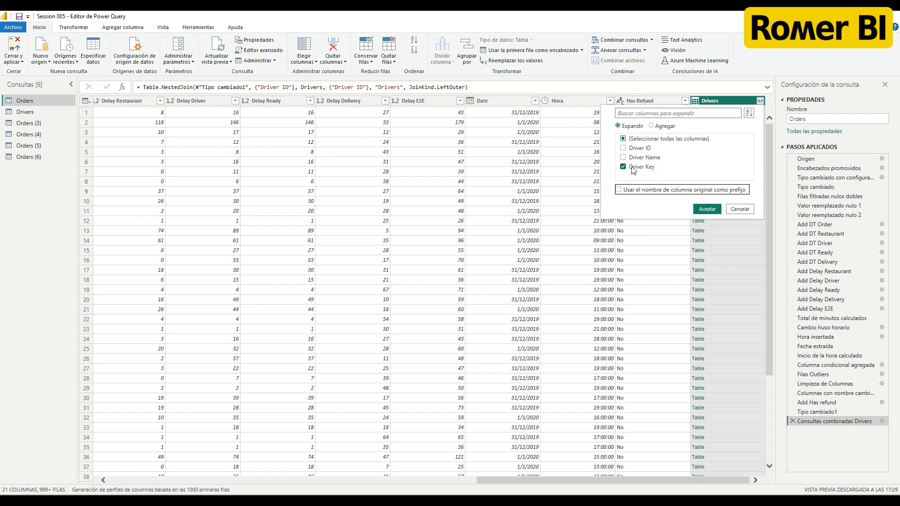
left_click(707, 209)
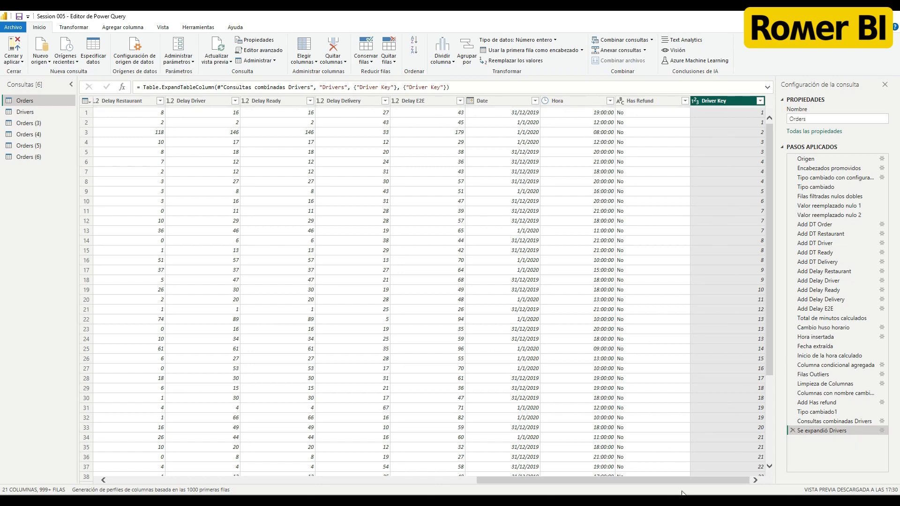
- Compare the driver columns in Orders with the Drivers query and examine the Delivery Area and Customer ID columns in Orders
scroll(677, 482, "left", 10)
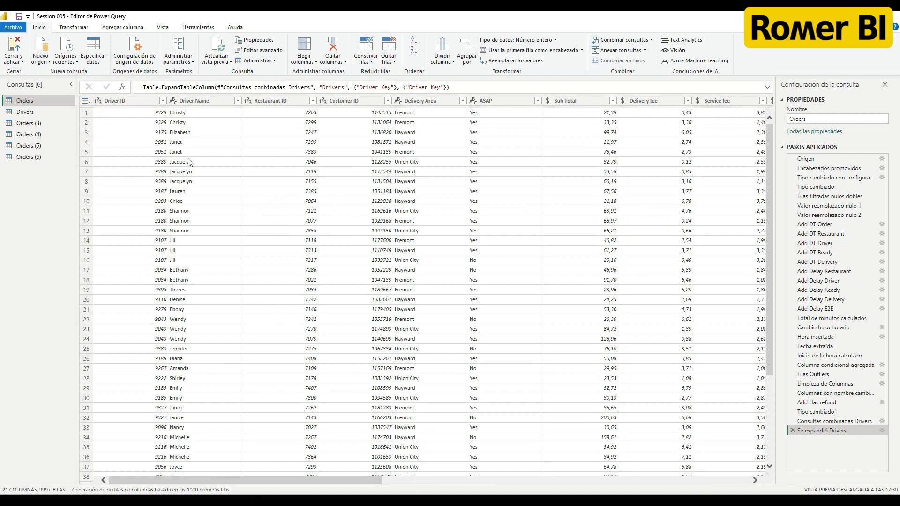
left_click(24, 112)
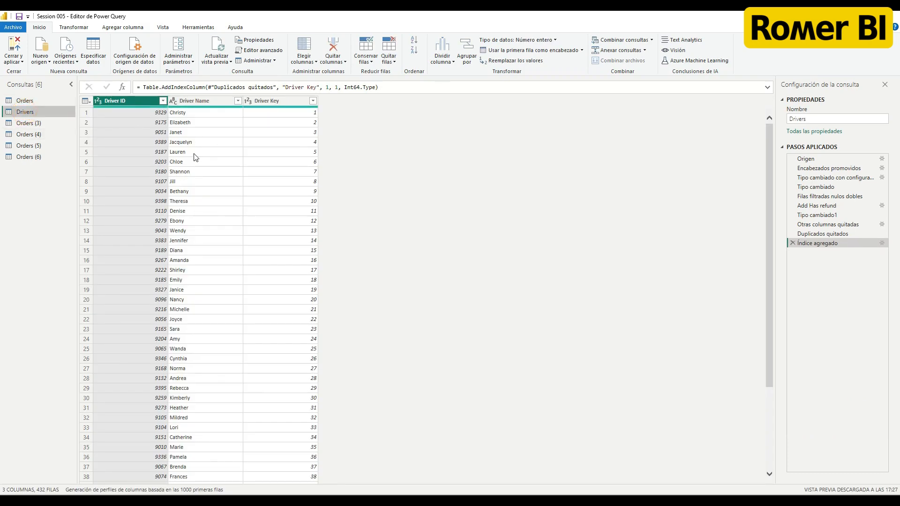
left_click(26, 101)
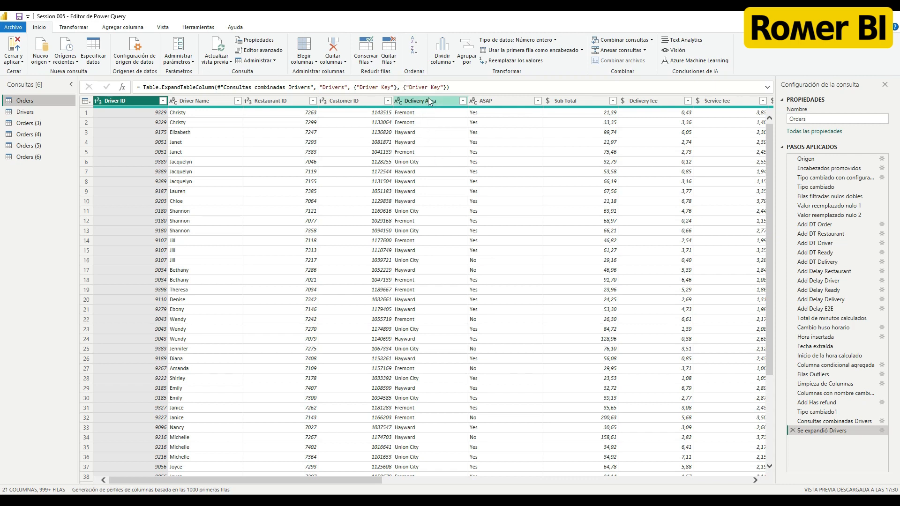
left_click(461, 101)
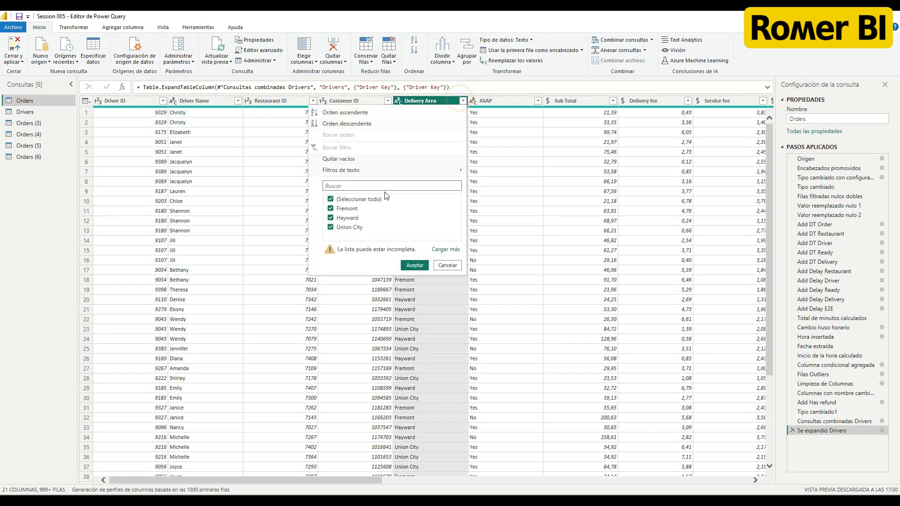
left_click(418, 105)
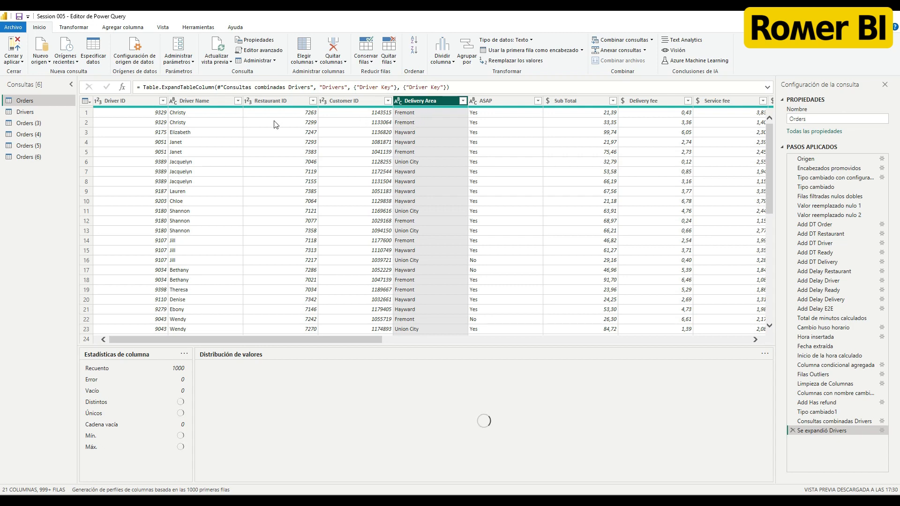
left_click(362, 100)
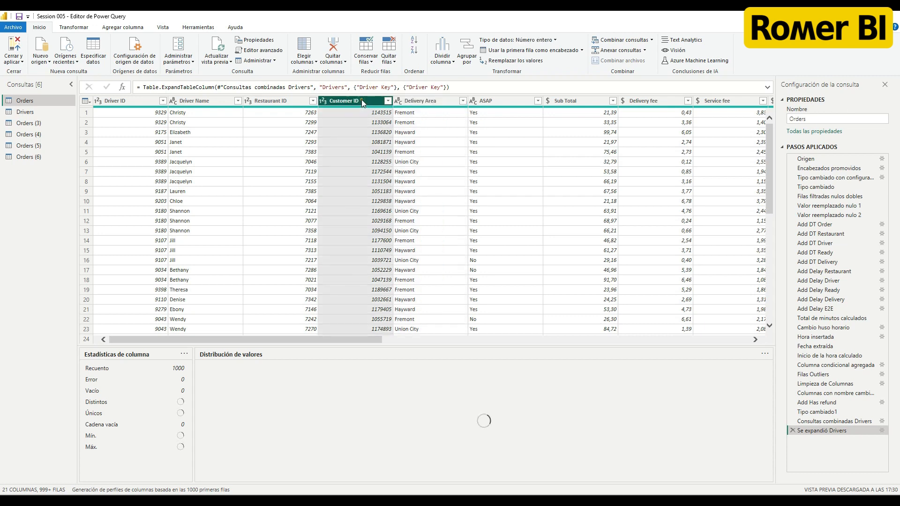
left_click(421, 100)
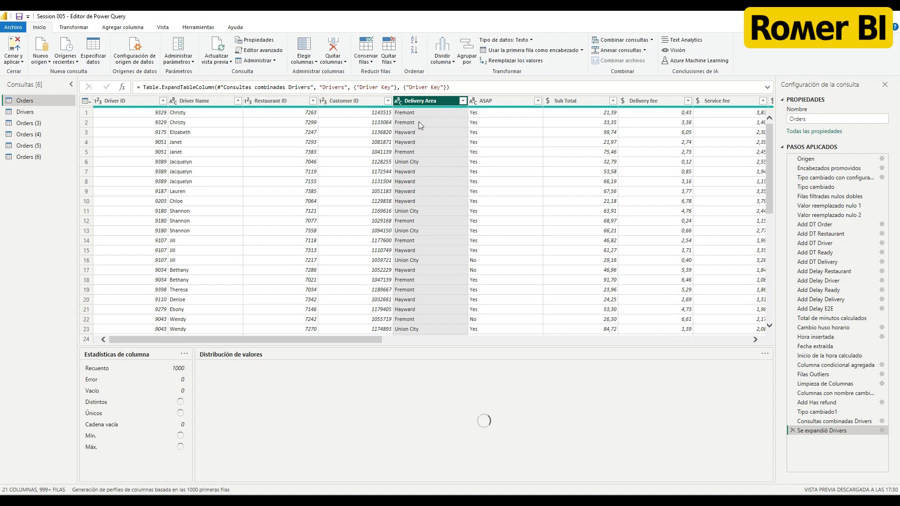
- Remove every column from the Orders (3) query except Restaurant ID and Delivery Area
left_click(28, 127)
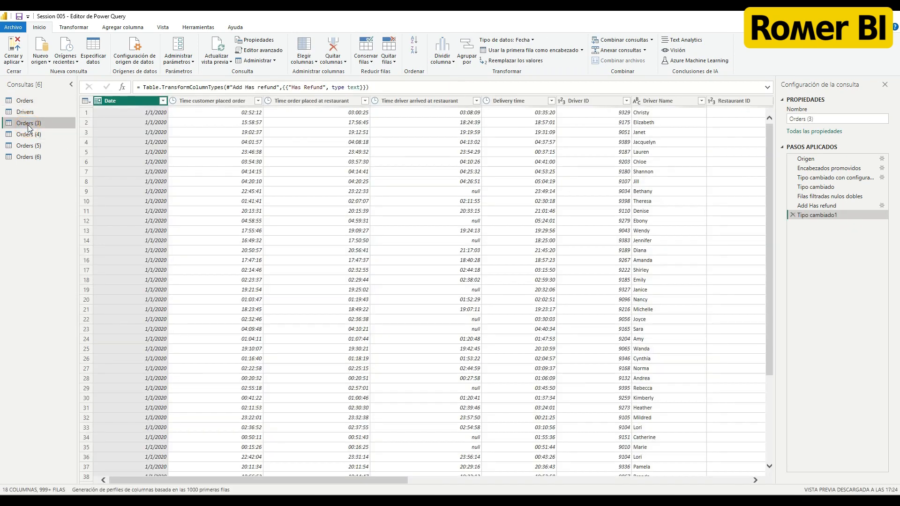
left_click_drag(299, 483, 506, 475)
left_click(290, 102)
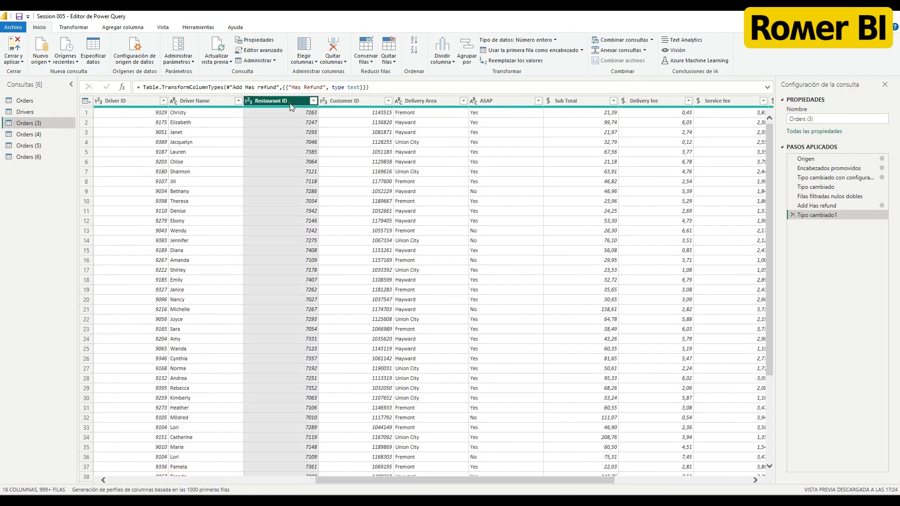
left_click(430, 102, "ctrl")
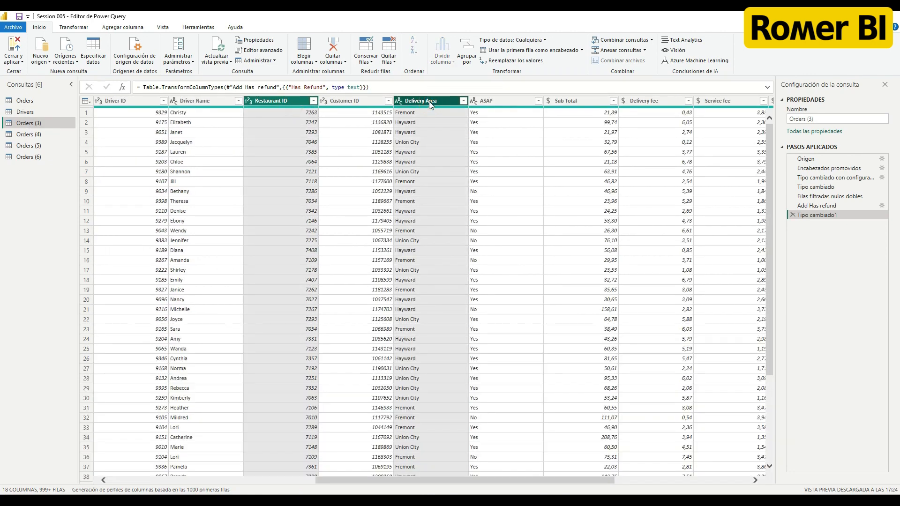
left_click(333, 59)
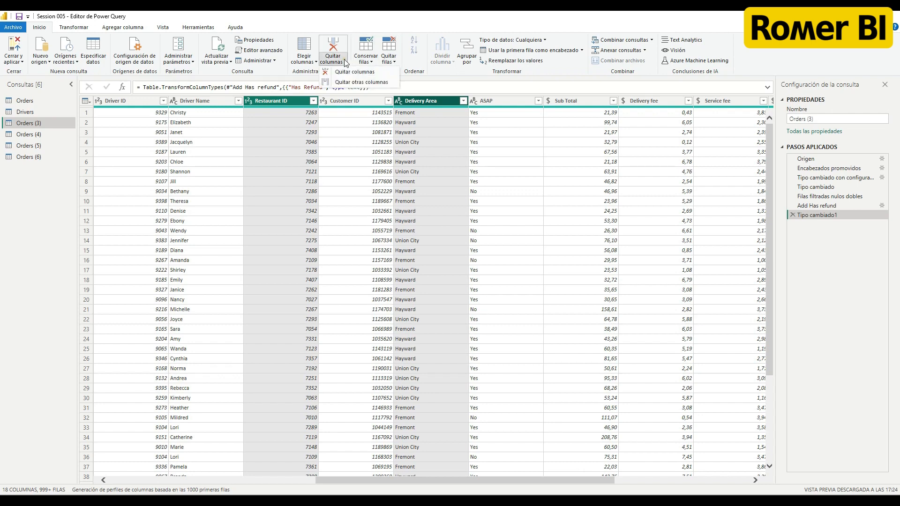
left_click(359, 82)
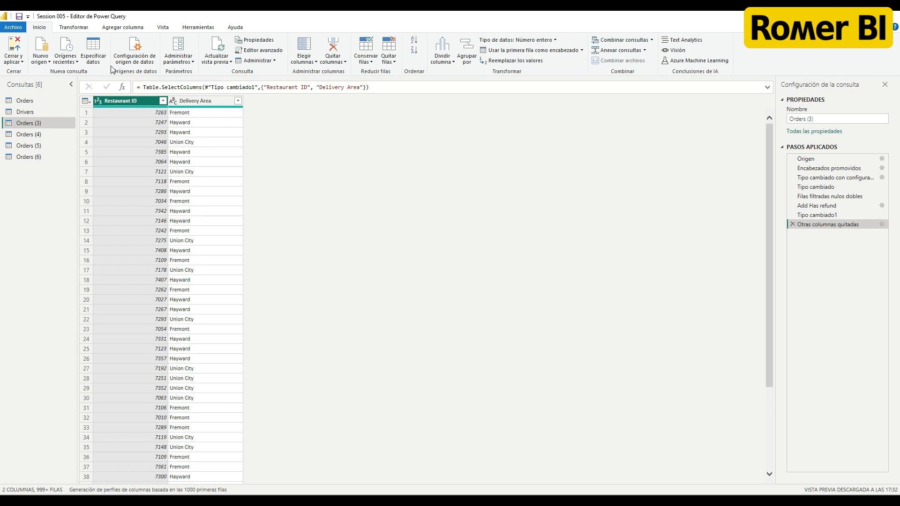
- Group Orders (3) by Restaurant ID with a distinct row count to check delivery areas per restaurant, and delete the grouping step
left_click(77, 29)
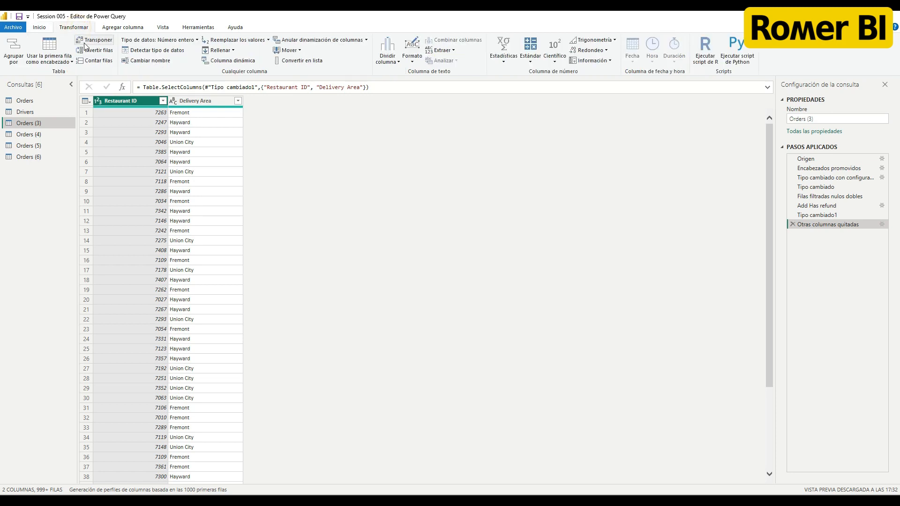
left_click(13, 46)
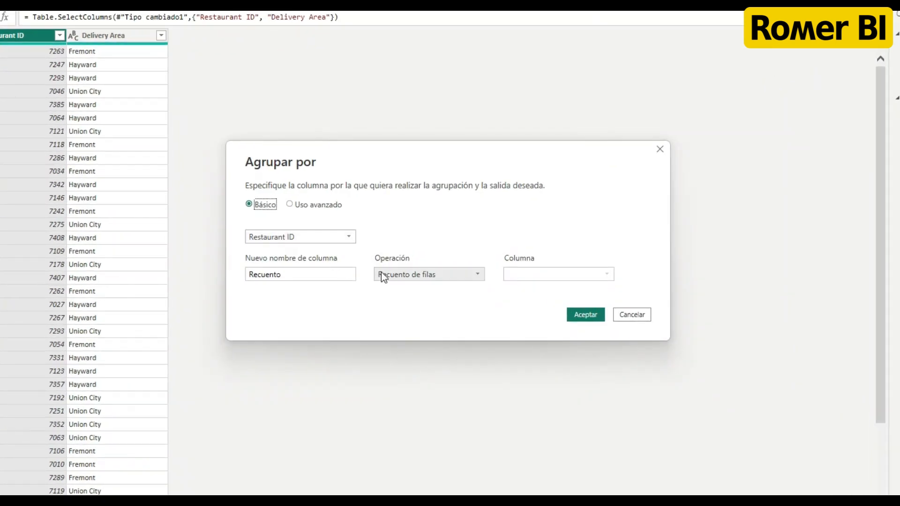
left_click(452, 276)
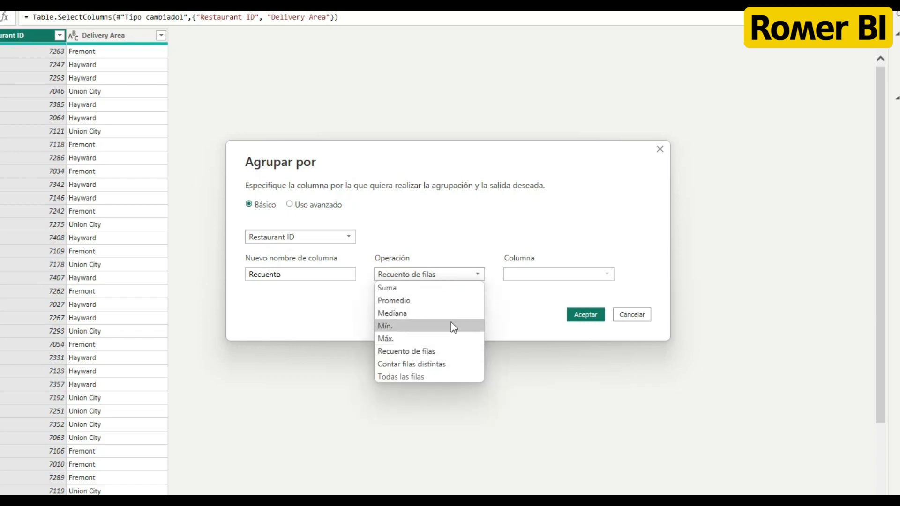
left_click(446, 363)
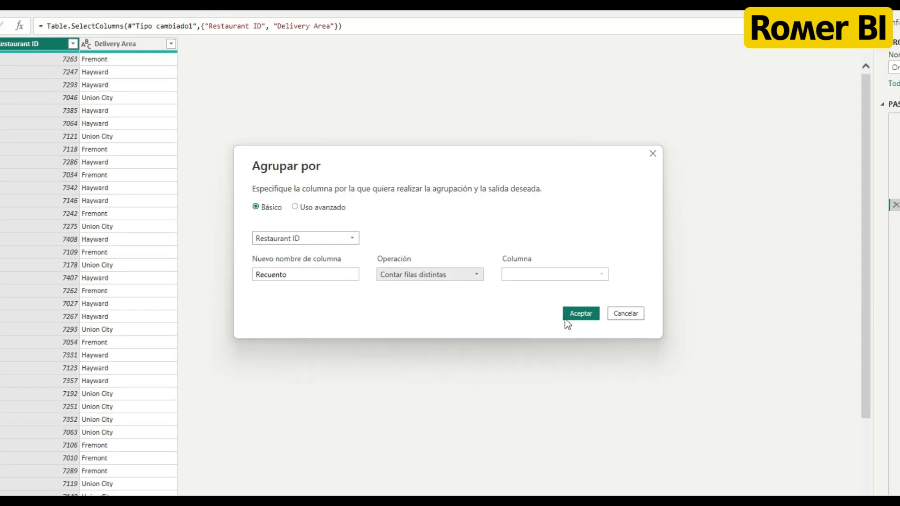
left_click(586, 314)
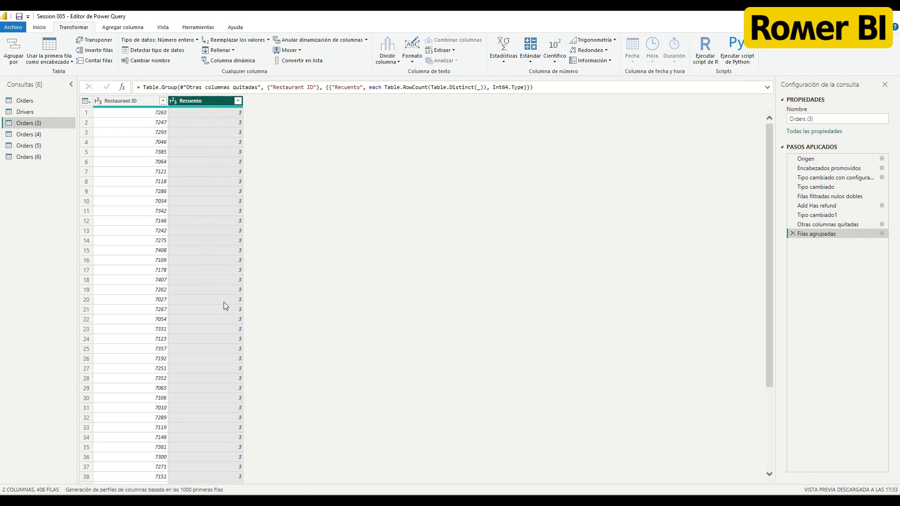
scroll(223, 282, "down", 20)
scroll(224, 320, "up", 20)
scroll(224, 320, "up", 7)
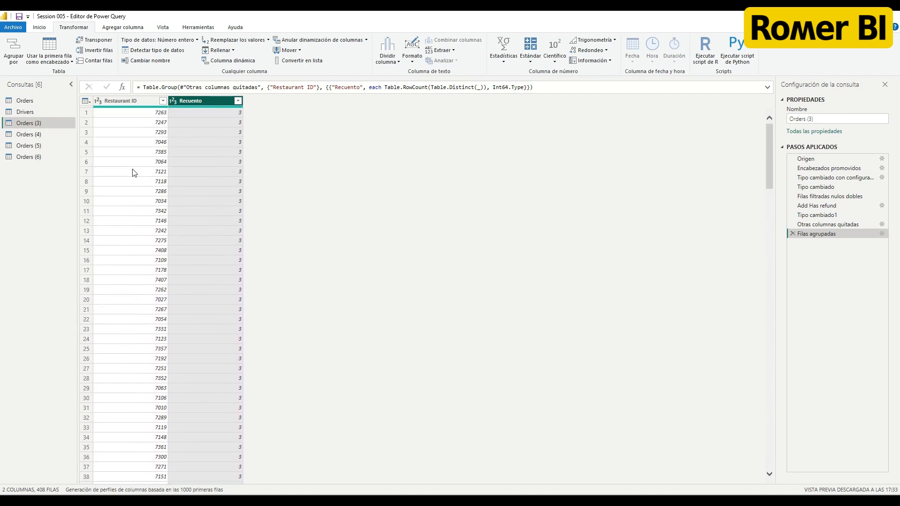
left_click(793, 234)
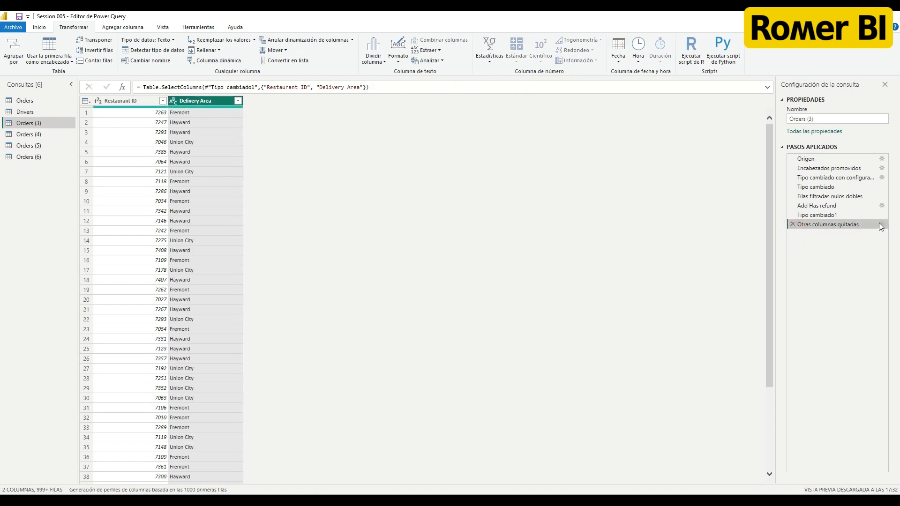
- Edit the column selection of Orders (3) to keep only Restaurant ID, and remove its duplicate rows
left_click(882, 224)
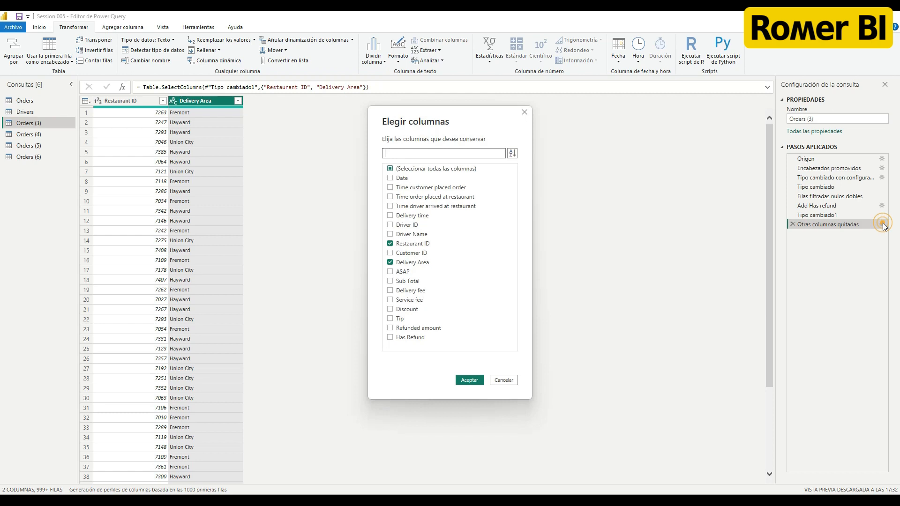
left_click(390, 262)
left_click(464, 380)
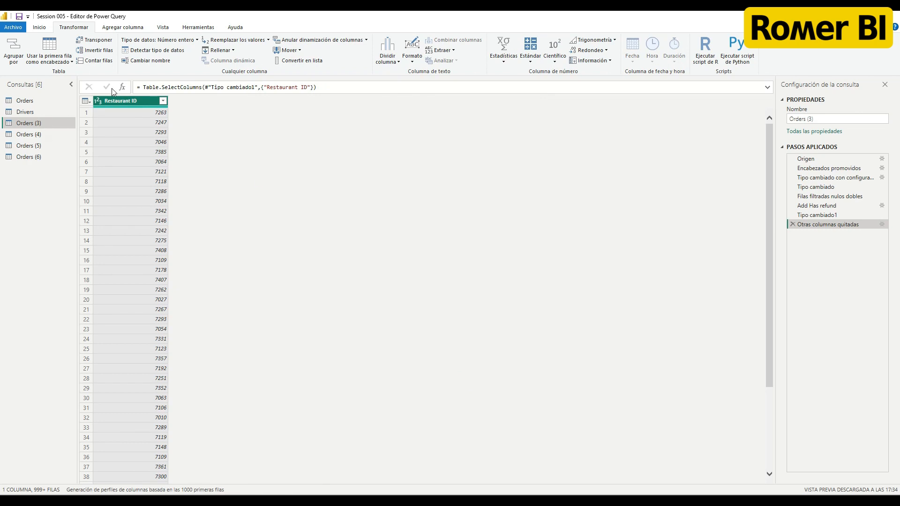
left_click(40, 28)
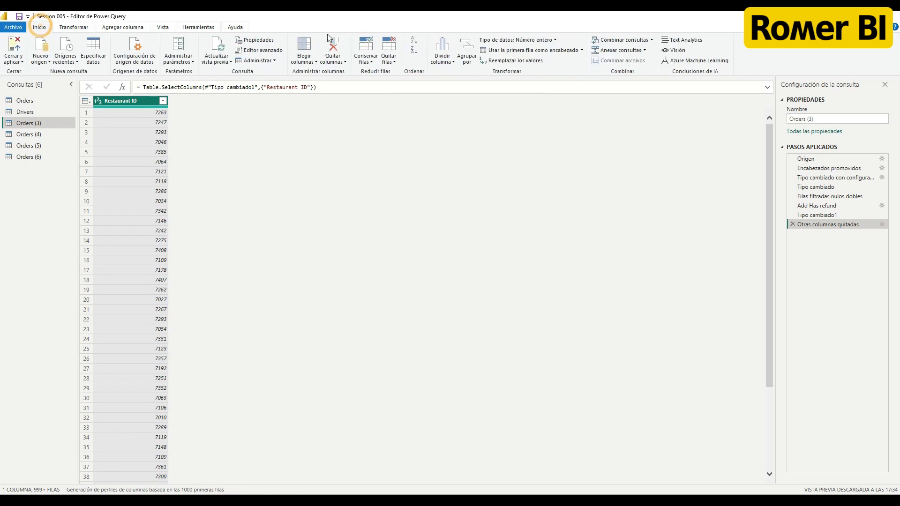
left_click(389, 59)
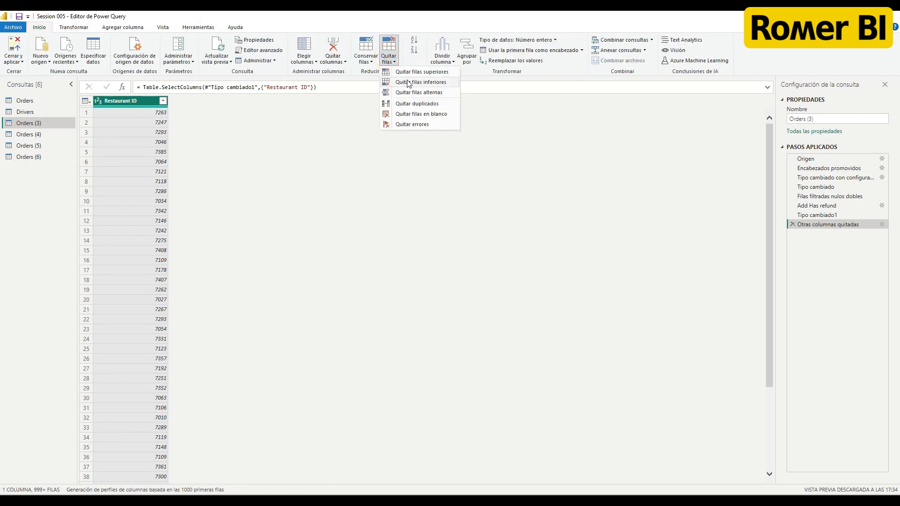
left_click(416, 104)
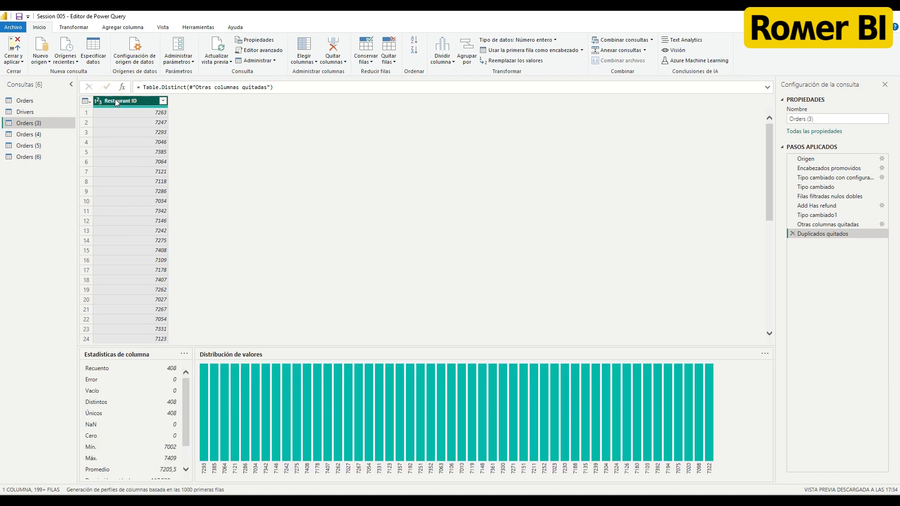
- Rename the Orders (3) query as Restaurants
double_click(29, 123)
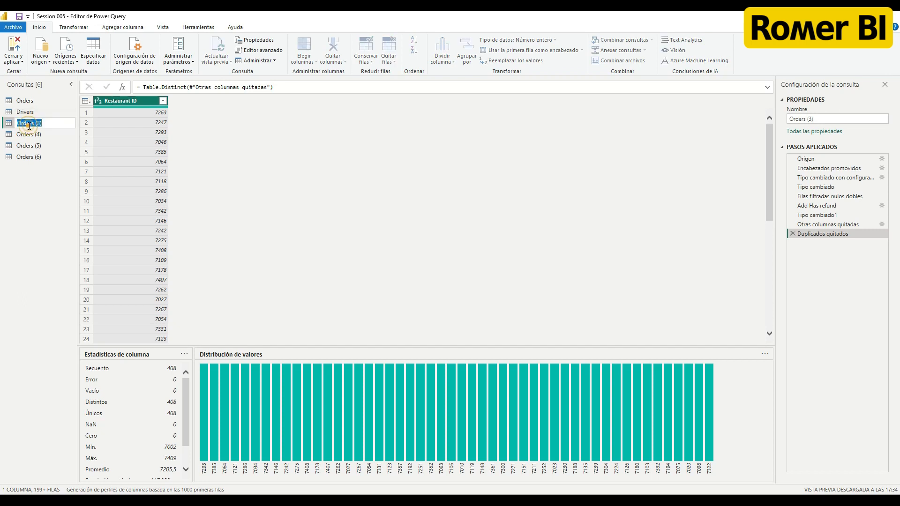
type("Restaurants")
key("Return")
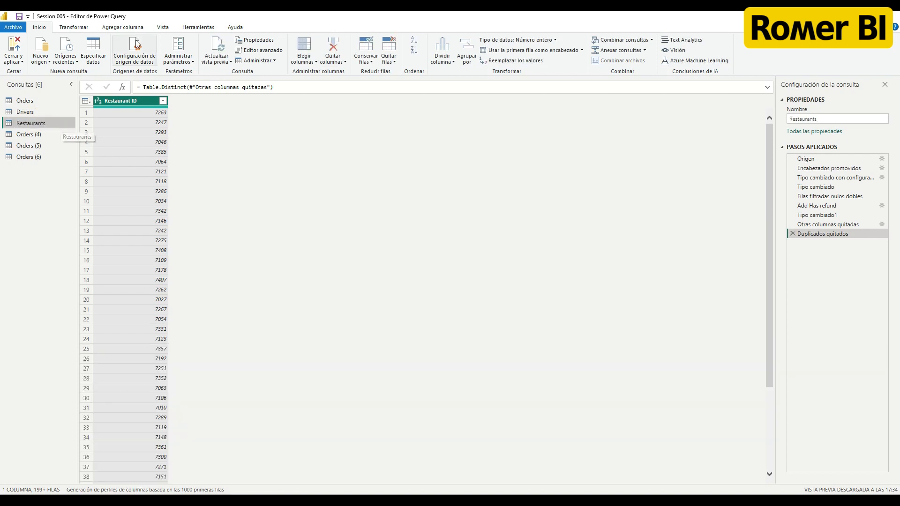
- Add an index column starting from 1 to the Restaurants query and name it Restaurant Key in the formula
left_click(123, 27)
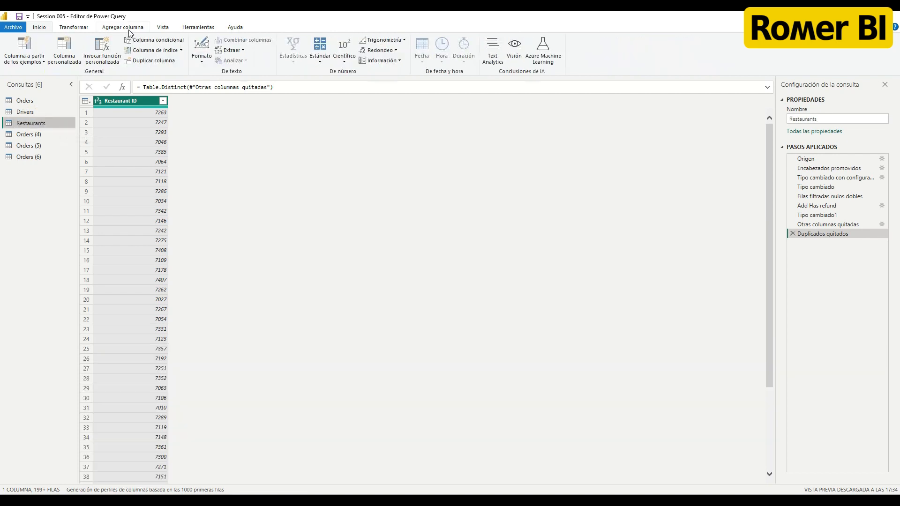
left_click(180, 50)
left_click(171, 73)
double_click(295, 87)
type("Re")
type("staurant ")
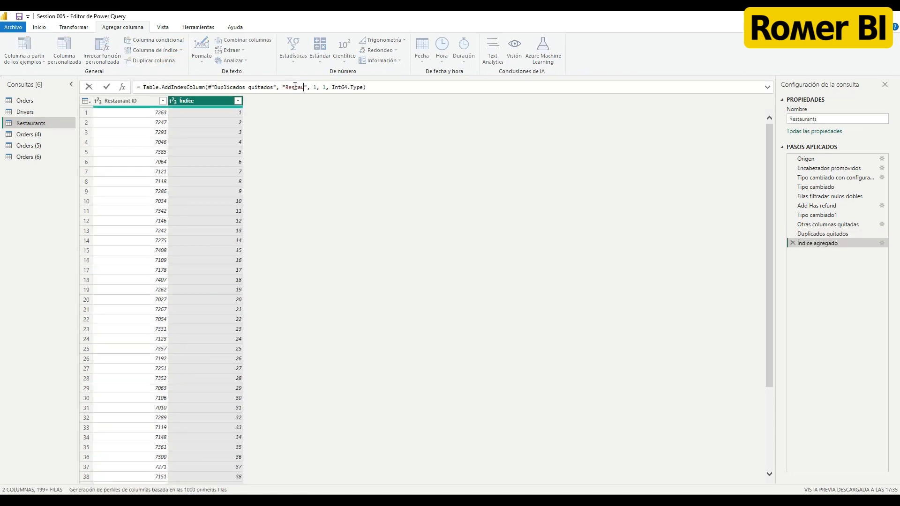
type("Key")
key("Return")
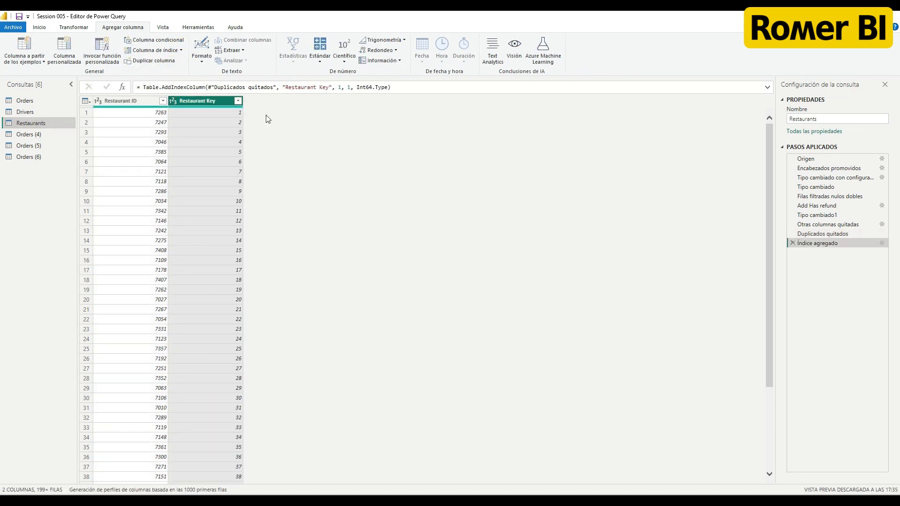
- Merge the Orders query with Restaurants, matching on Restaurant ID with a left outer join
left_click(30, 102)
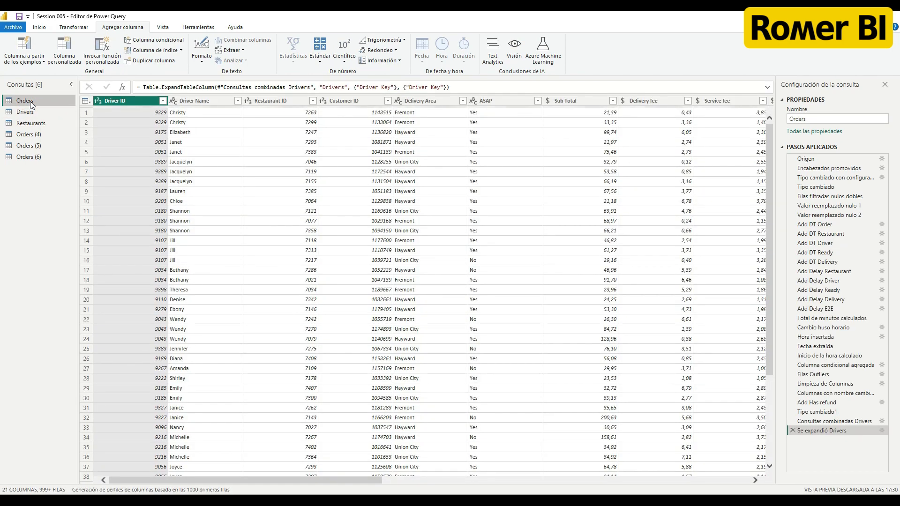
left_click(38, 29)
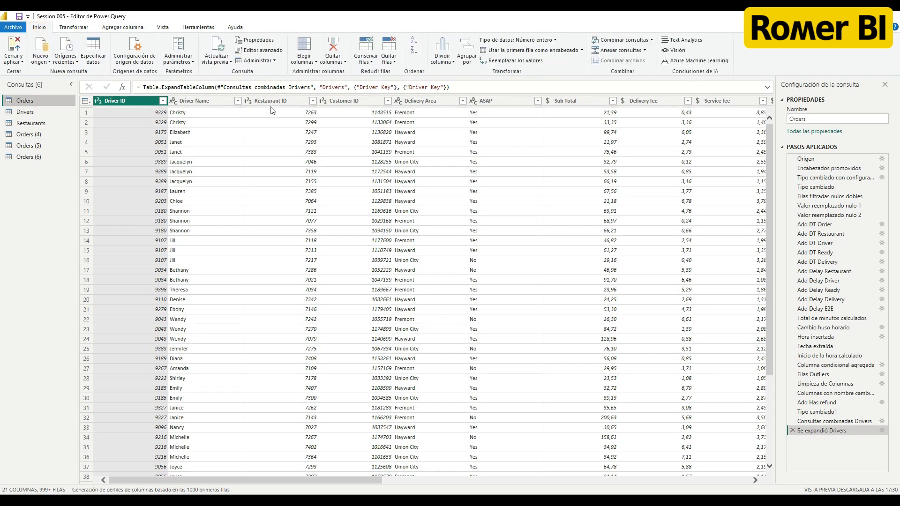
left_click(626, 38)
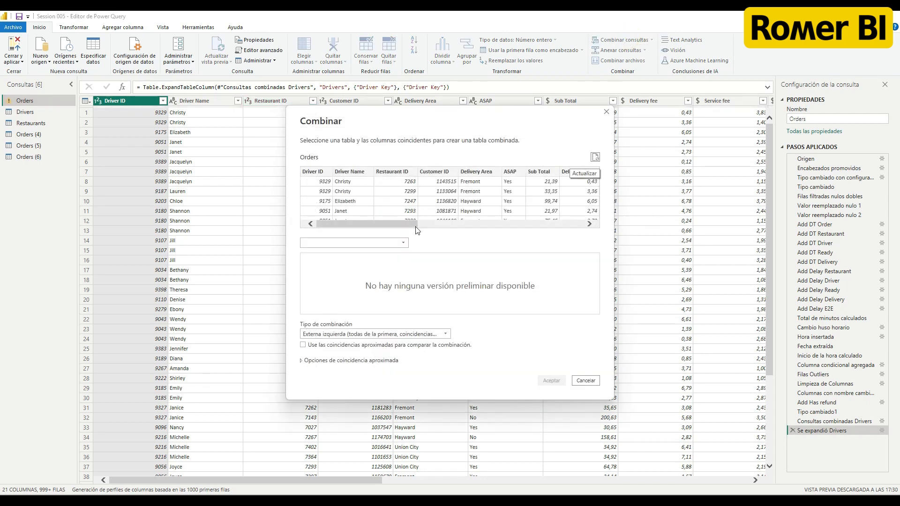
left_click(401, 243)
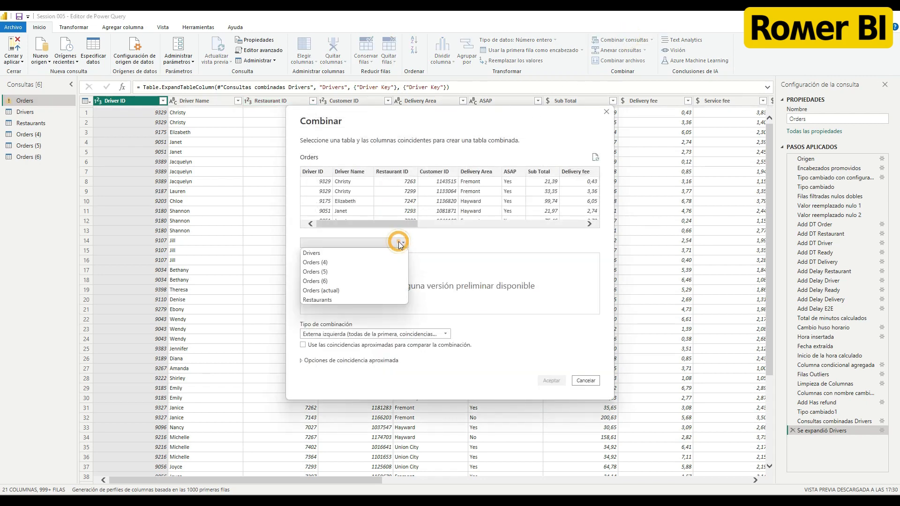
left_click(328, 299)
left_click(401, 171)
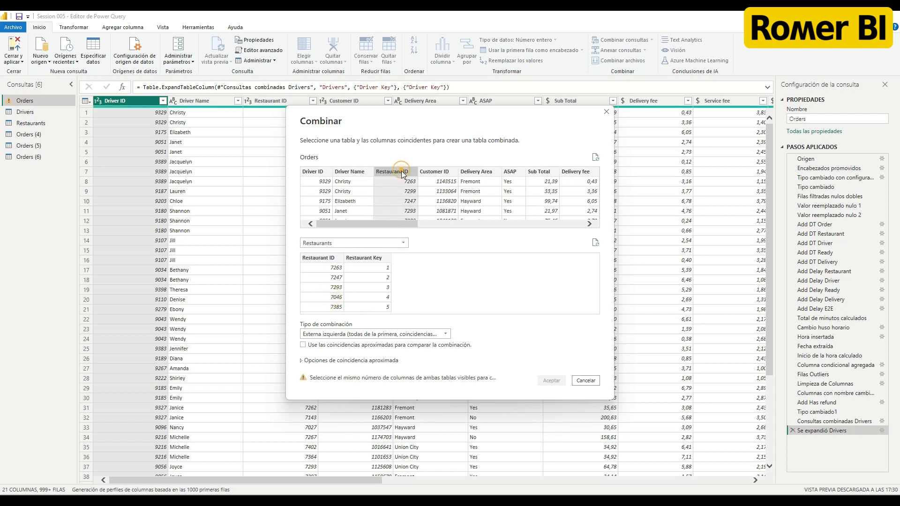
left_click(325, 258)
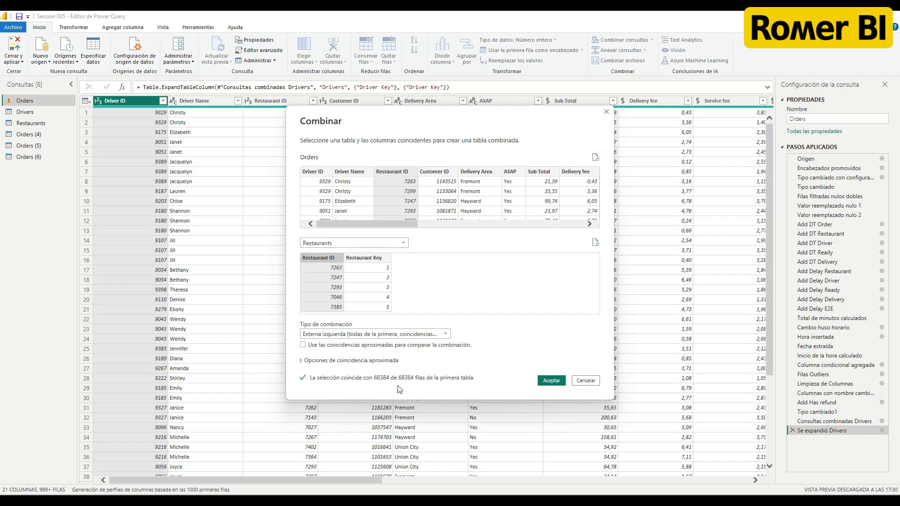
left_click(552, 380)
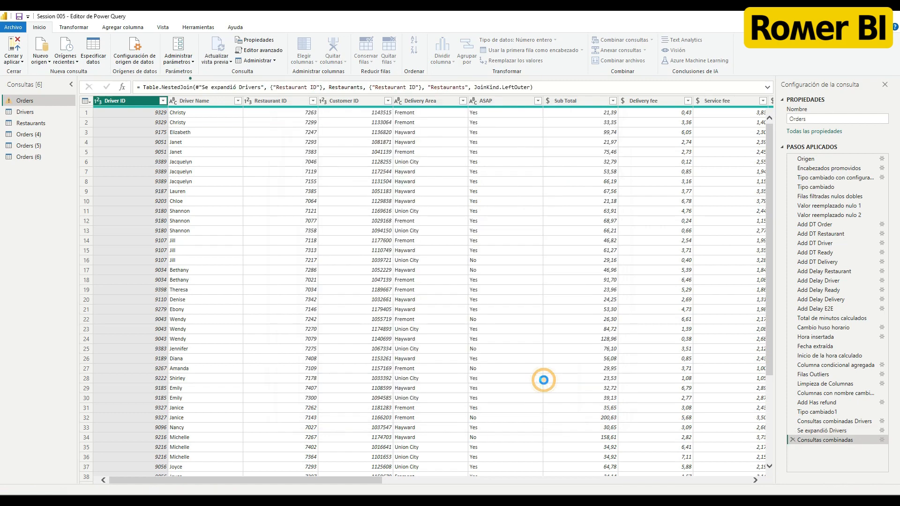
- Rename the new merge step in Orders as Consultas combinadas Restaurants
right_click(853, 441)
left_click(848, 384)
left_click(858, 441)
type("Restaurants")
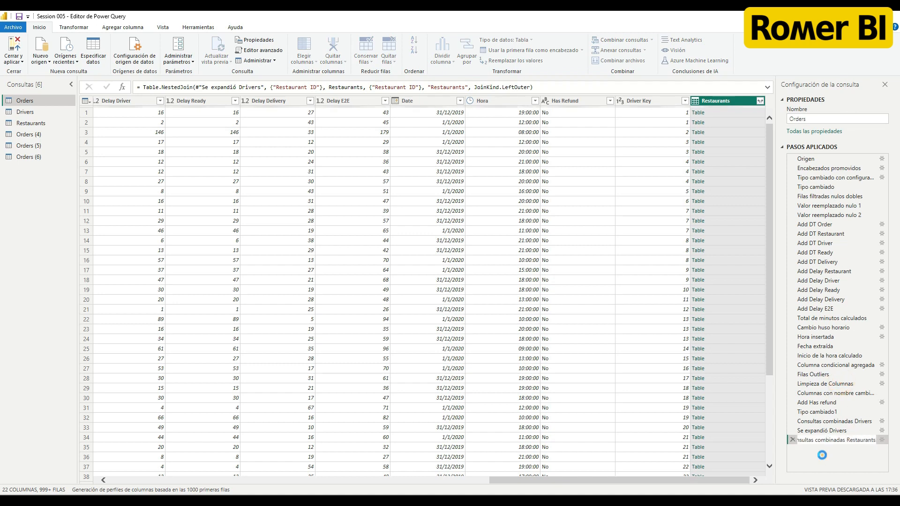
- Expand the merged Restaurants column in Orders to only Restaurant Key, without the original column name as prefix
left_click(759, 101)
left_click(646, 138)
left_click(644, 157)
left_click(707, 208)
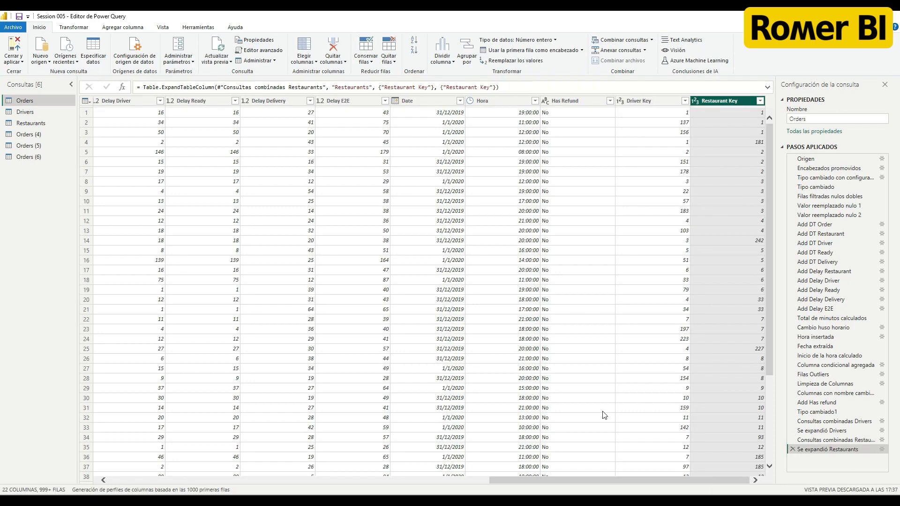
left_click_drag(594, 475, 183, 482)
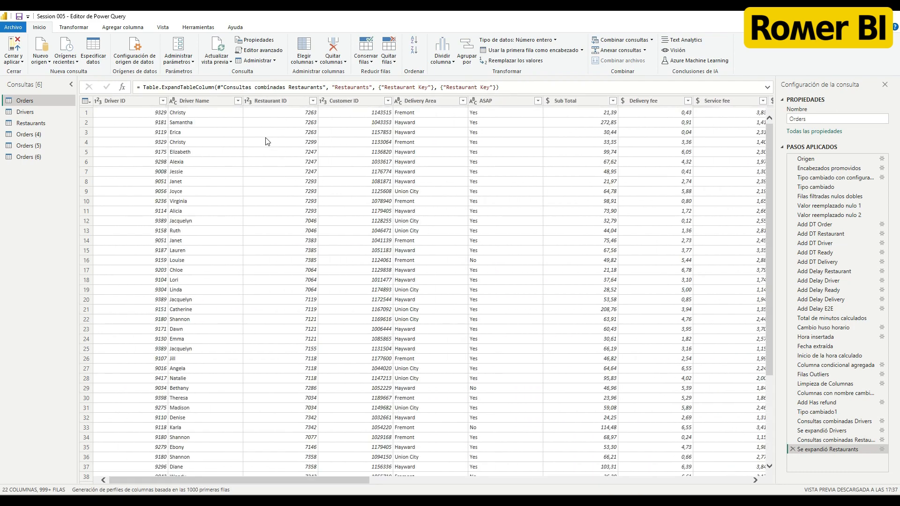
- Remove every column from the Orders (4) query except Customer ID and Delivery Area
left_click(39, 124)
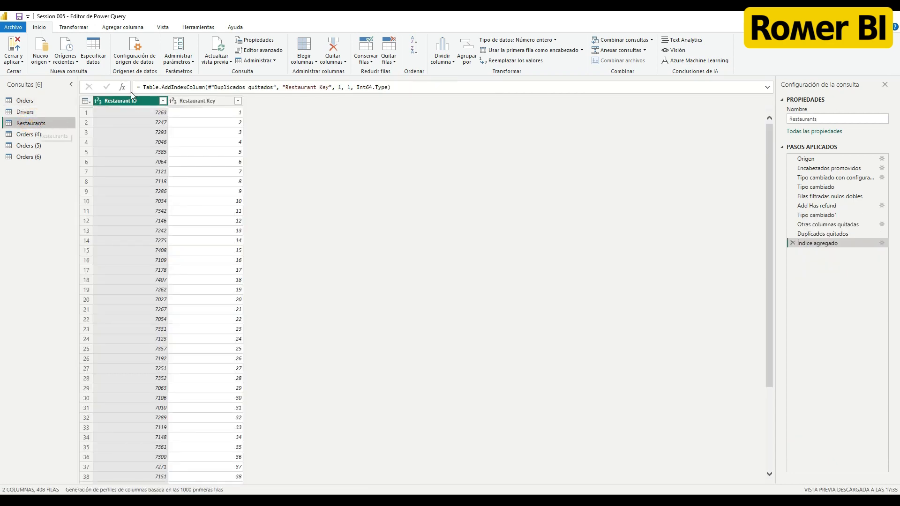
left_click(31, 135)
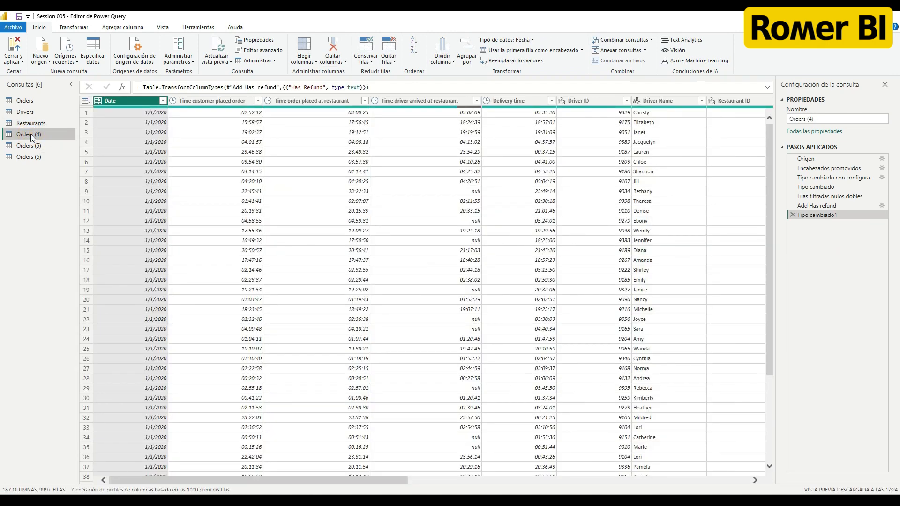
left_click(76, 28)
left_click_drag(227, 424, 385, 425)
left_click(466, 100)
left_click(532, 101, "ctrl")
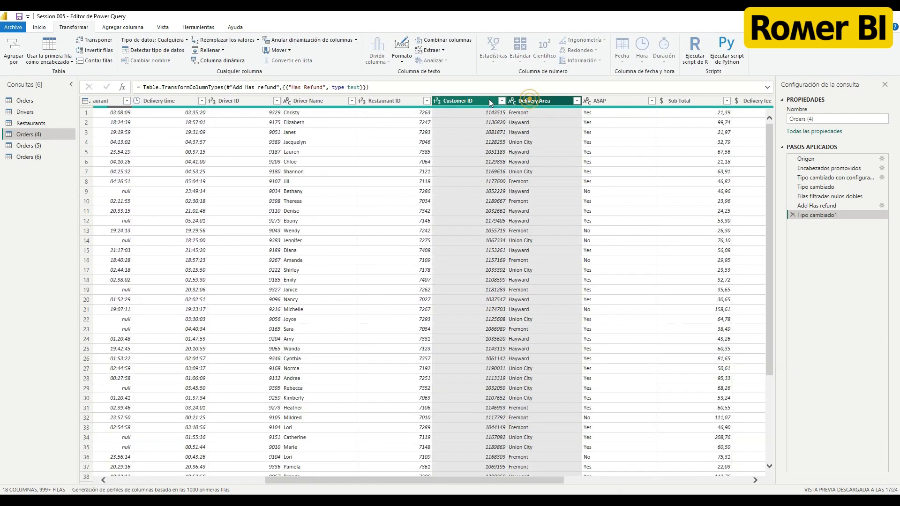
left_click(40, 27)
left_click(333, 60)
left_click(347, 88)
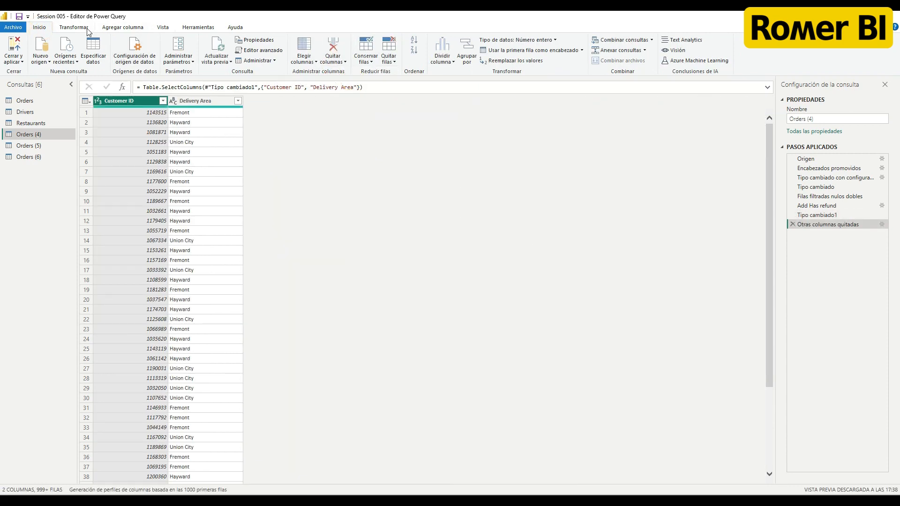
- Group Orders (4) by Customer ID with a distinct row count to check delivery areas per customer, and delete the grouping step
left_click(73, 27)
left_click(13, 47)
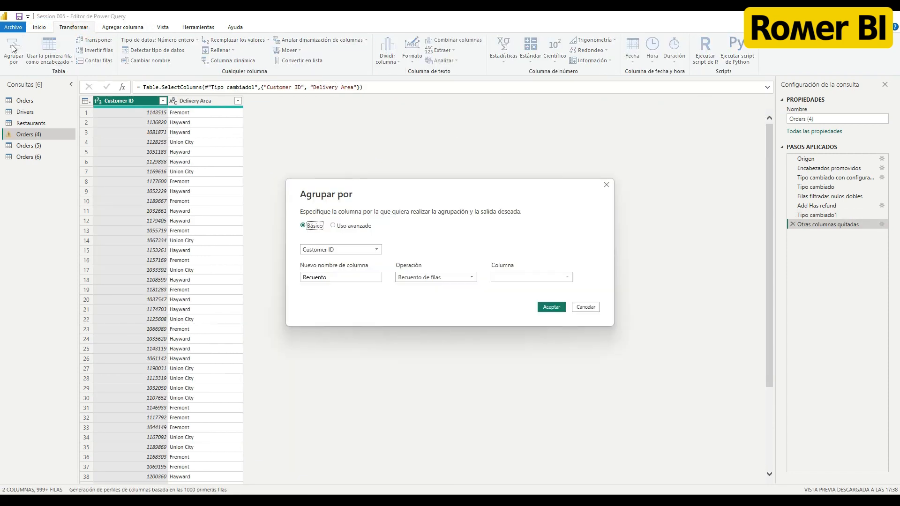
left_click(422, 277)
left_click(444, 345)
left_click(562, 307)
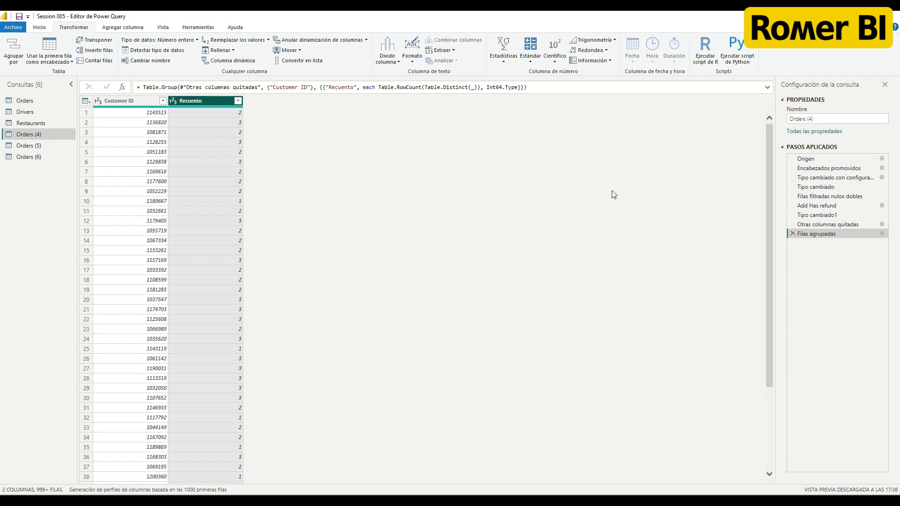
left_click(791, 235)
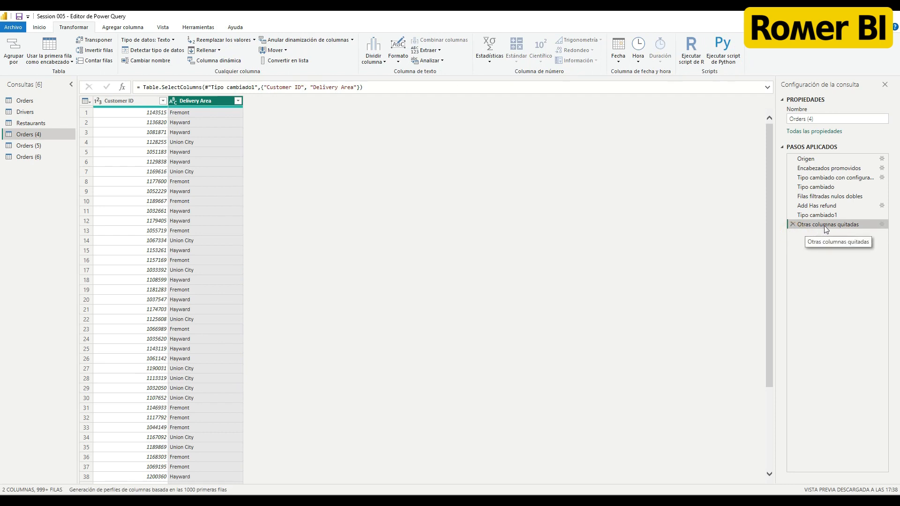
- Edit the column selection of Orders (4) to keep only Customer ID, and remove its duplicate rows
left_click(877, 225)
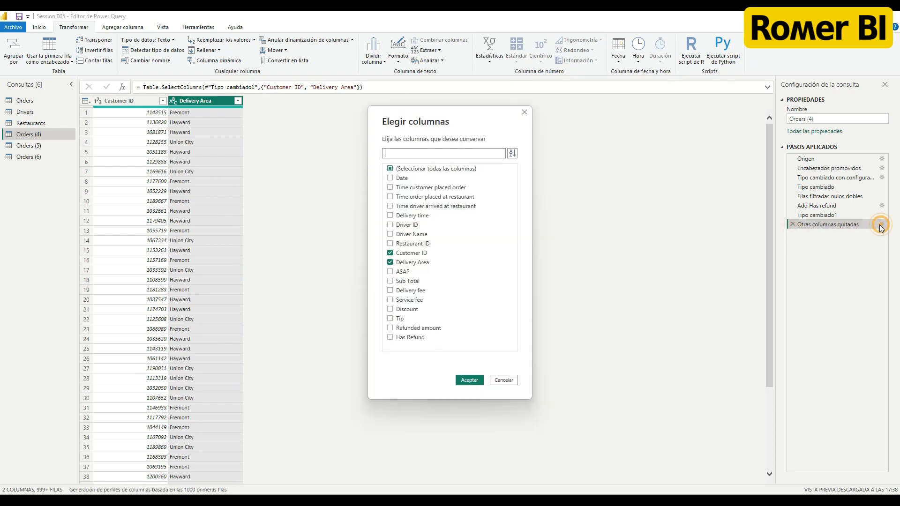
left_click(419, 264)
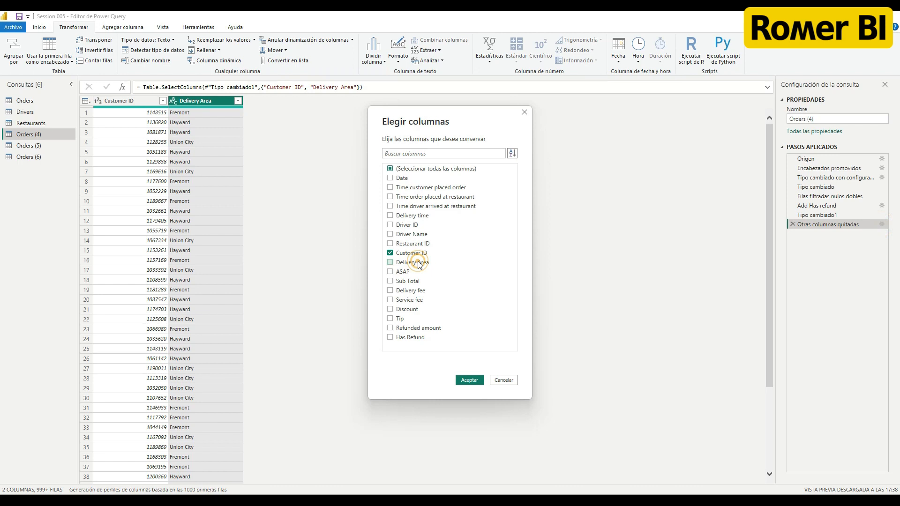
left_click(468, 379)
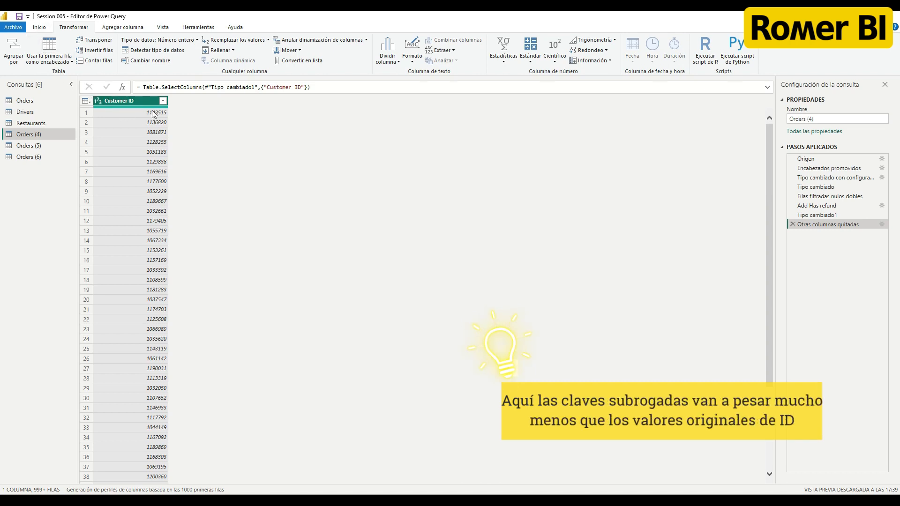
left_click(39, 28)
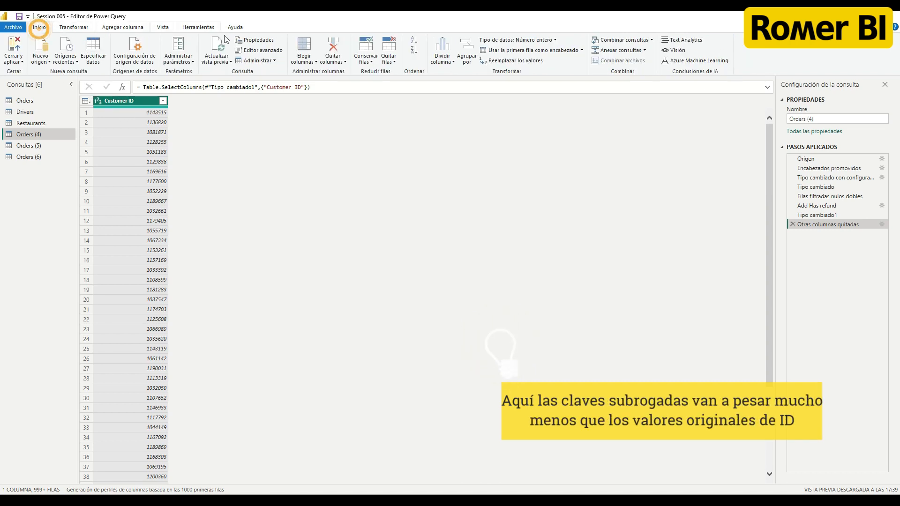
left_click(388, 58)
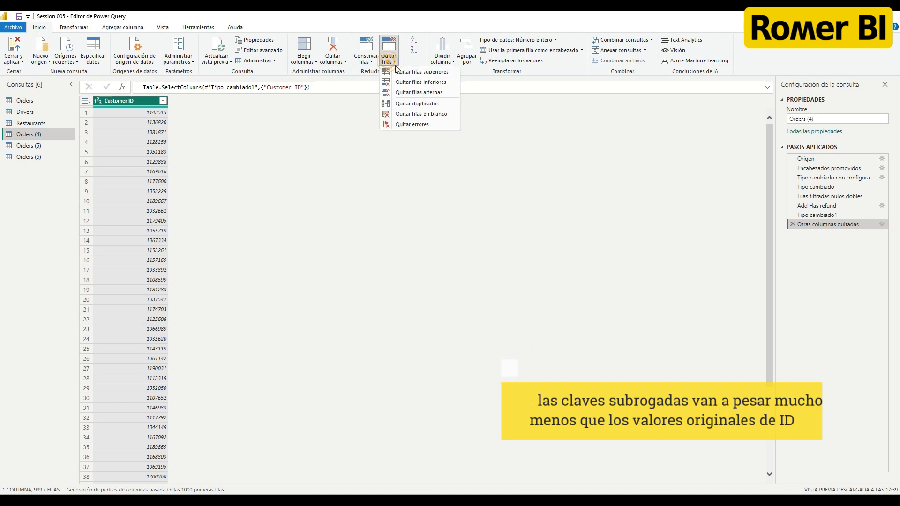
left_click(417, 104)
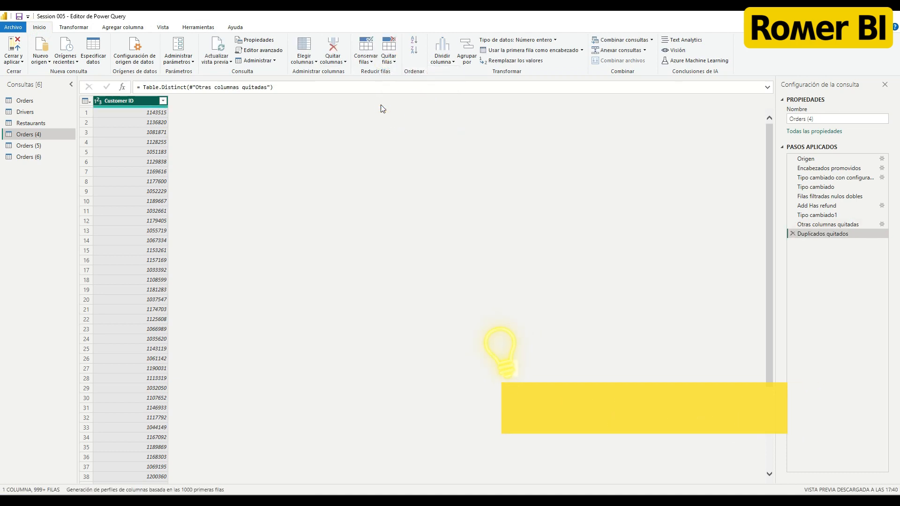
- Add an index column starting from 1 to Orders (4) and name it Customer Key in the step's formula
left_click(132, 29)
left_click(155, 50)
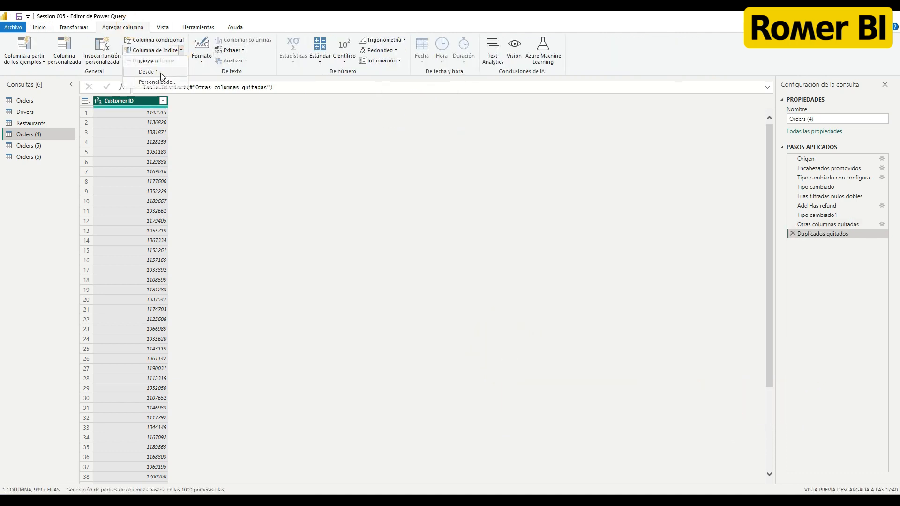
left_click(142, 73)
double_click(295, 87)
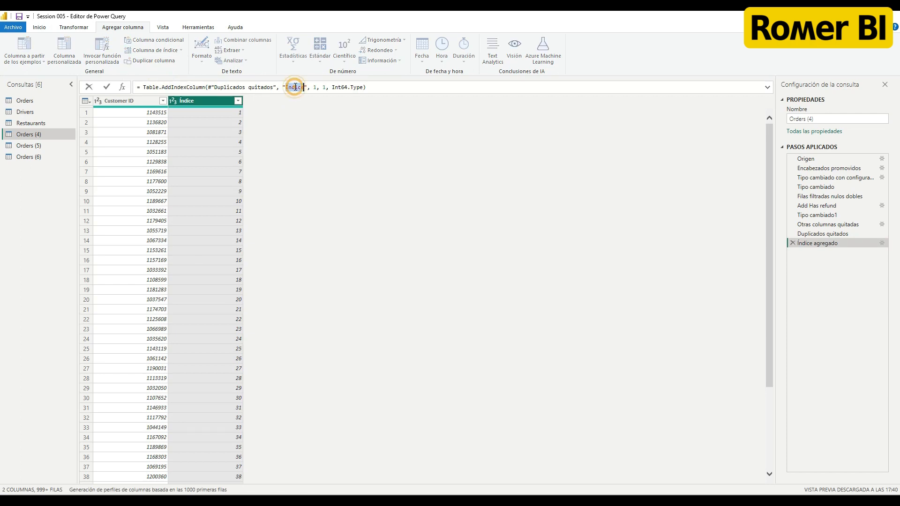
type("Customer Key")
key("Return")
- Rename the Orders (4) query as Customers
double_click(28, 135)
type("Customers")
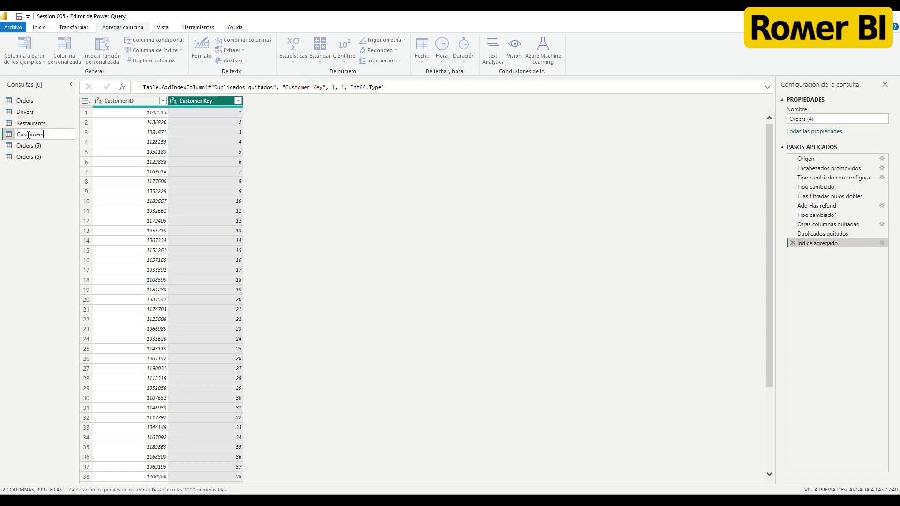
key("Return")
- Merge the Orders query with Customers, matching on Customer ID with a left outer join
left_click(35, 101)
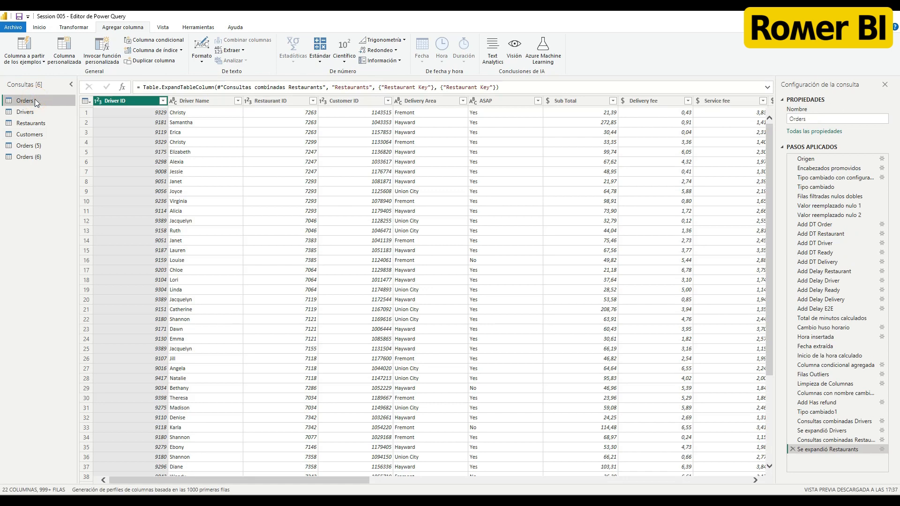
left_click(39, 28)
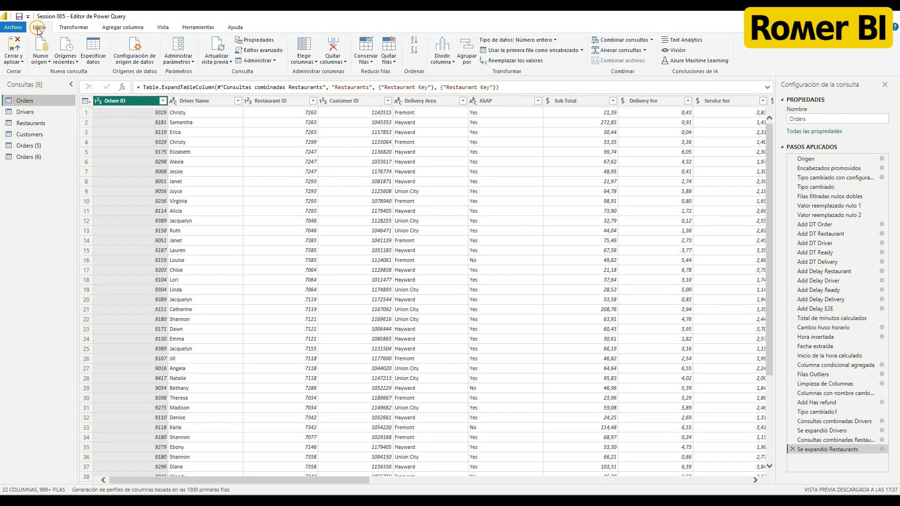
left_click(613, 40)
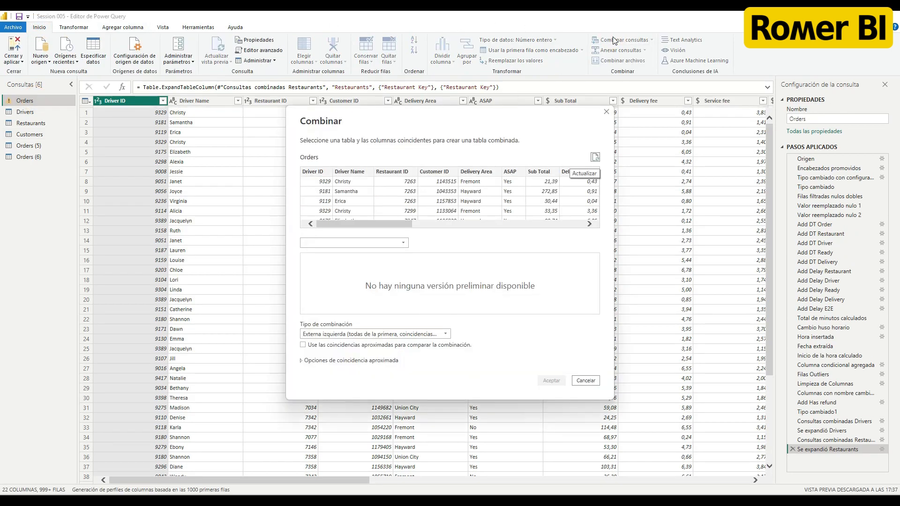
left_click(403, 243)
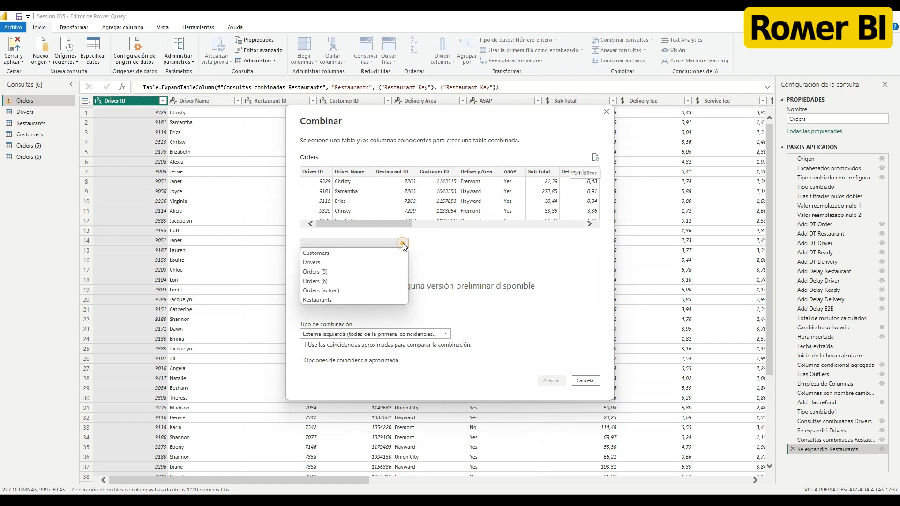
left_click(336, 253)
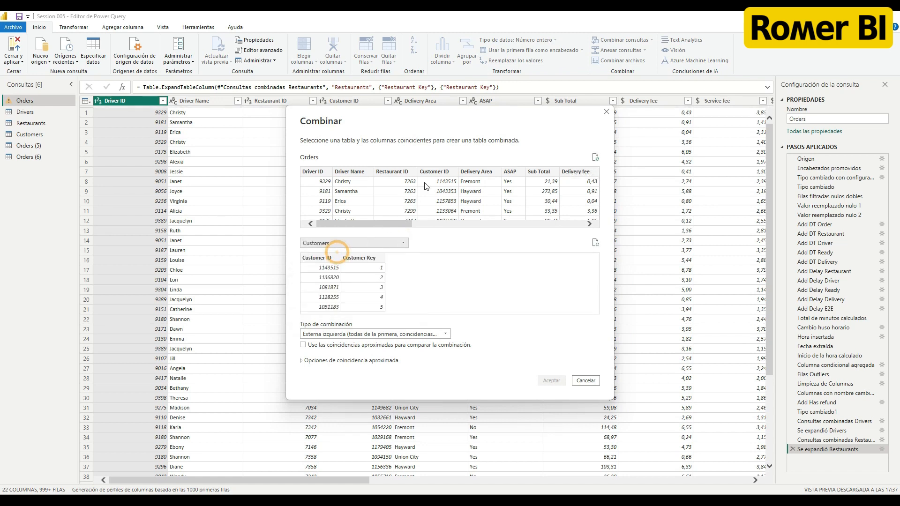
left_click(435, 171)
left_click(319, 258)
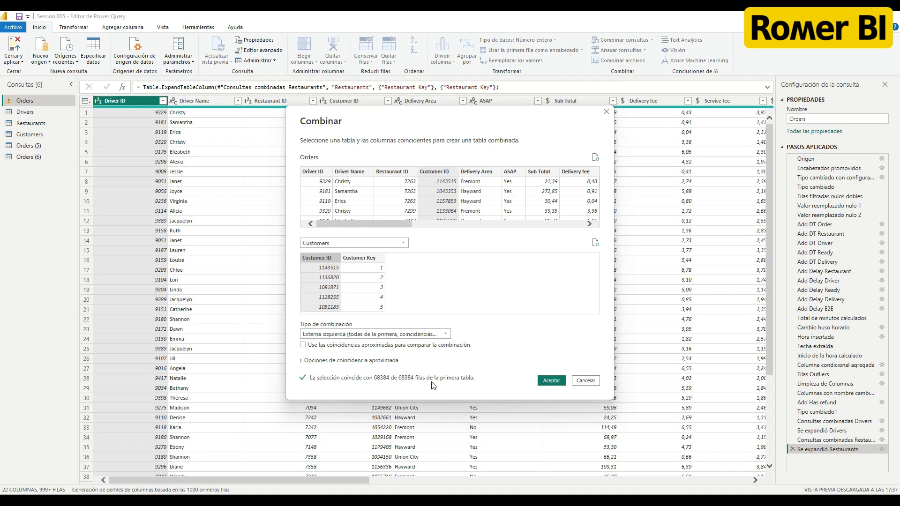
left_click(551, 381)
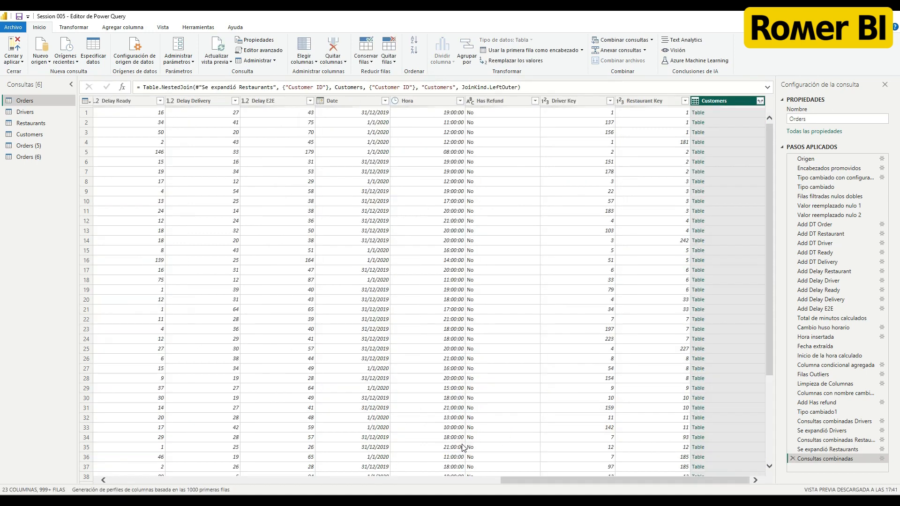
- Rename the new merge step in Orders as Consultas combinadas Customers
right_click(807, 460)
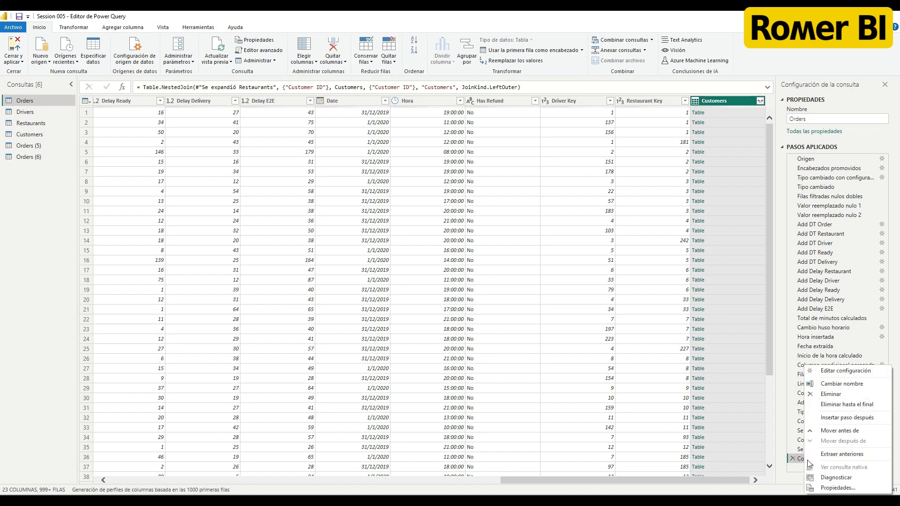
left_click(840, 387)
left_click(859, 457)
type("Customers")
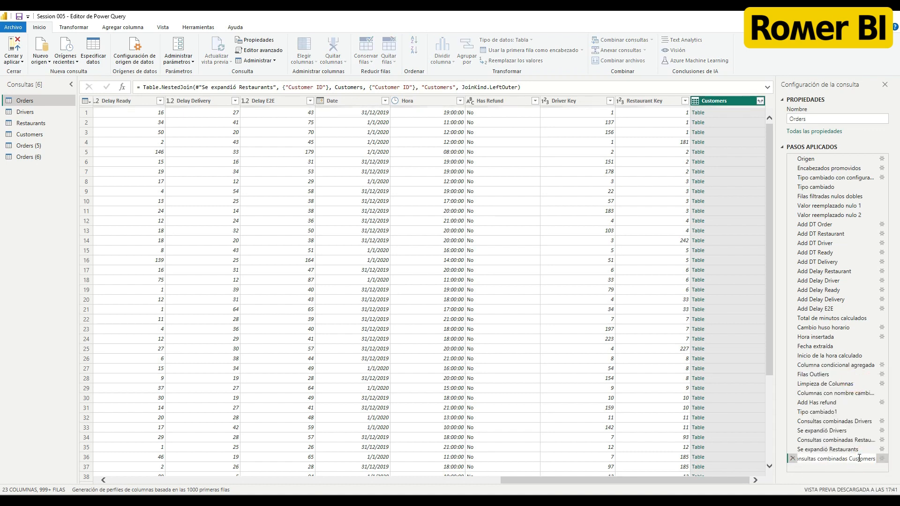
key("Return")
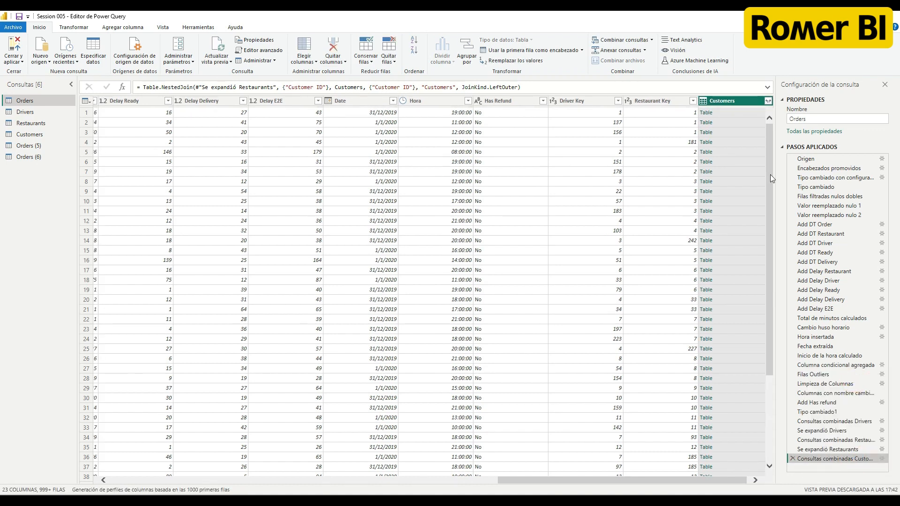
- Expand the merged Customers column in Orders to only Customer Key, without the original column name as prefix
left_click(768, 101)
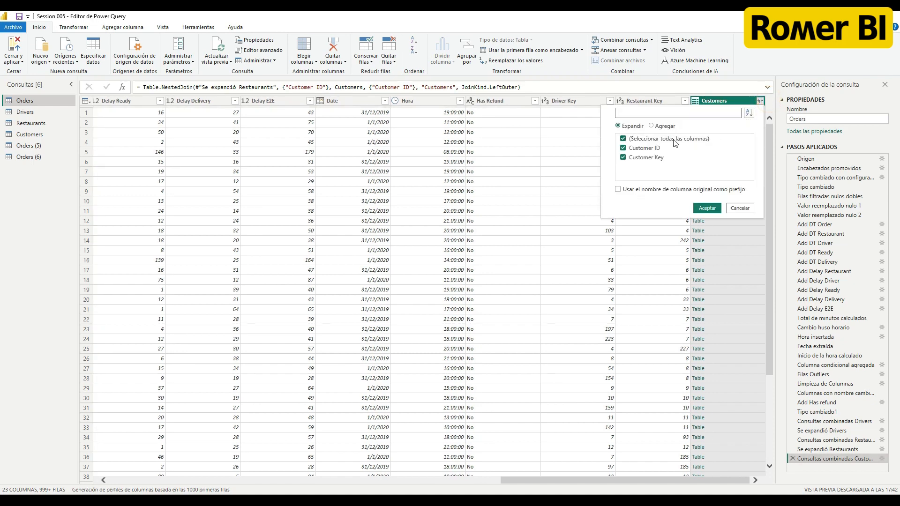
left_click(653, 148)
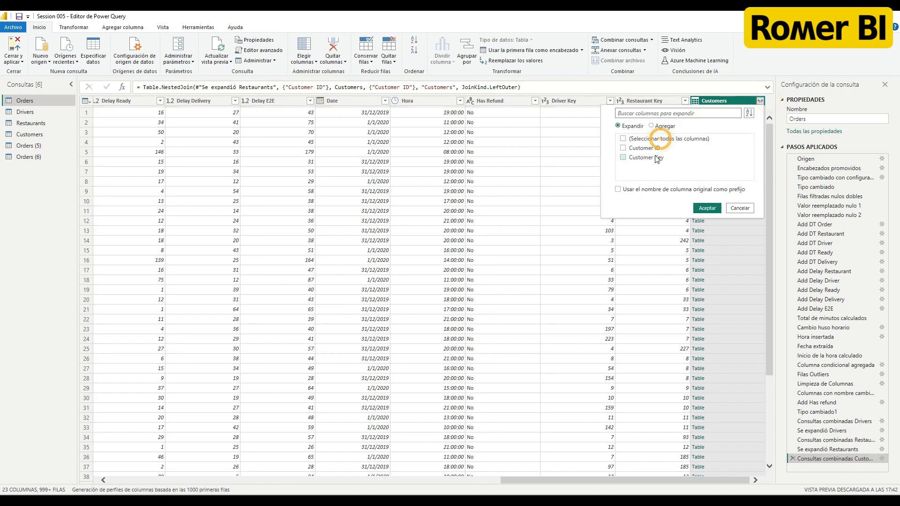
left_click(707, 208)
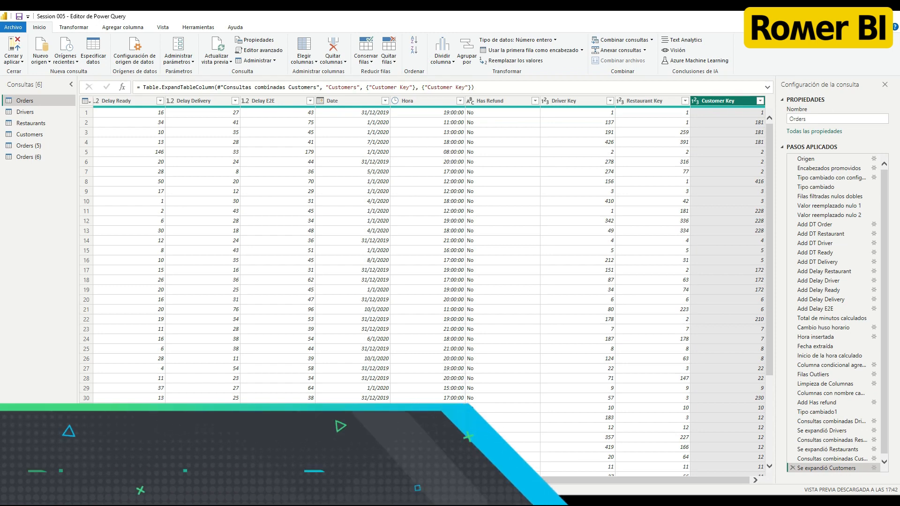
- Examine the distinct values of the Delivery Area, ASAP and Has Refund columns in Orders
left_click_drag(703, 481, 599, 481)
left_click_drag(443, 481, 169, 481)
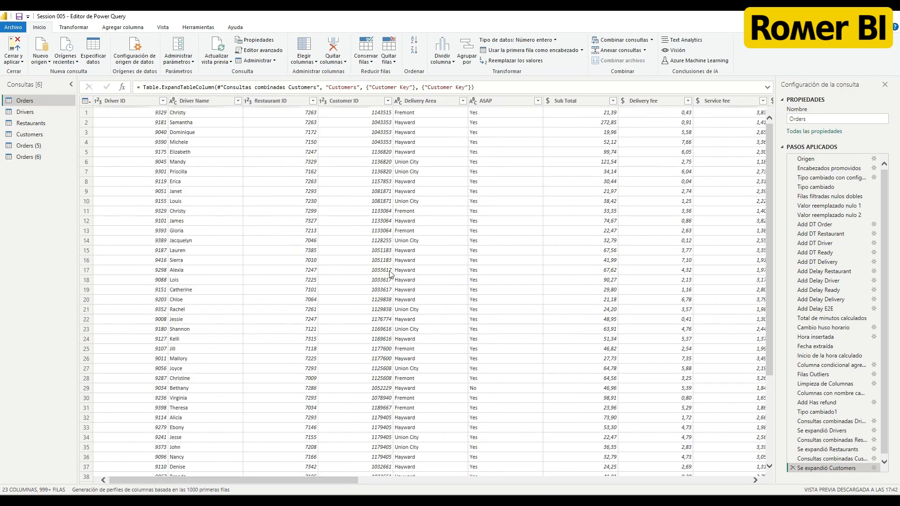
left_click(462, 101)
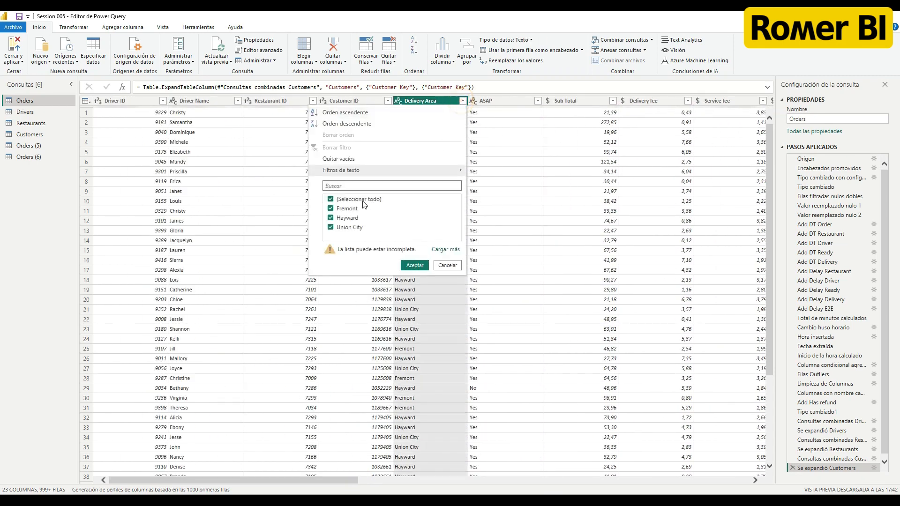
left_click(454, 266)
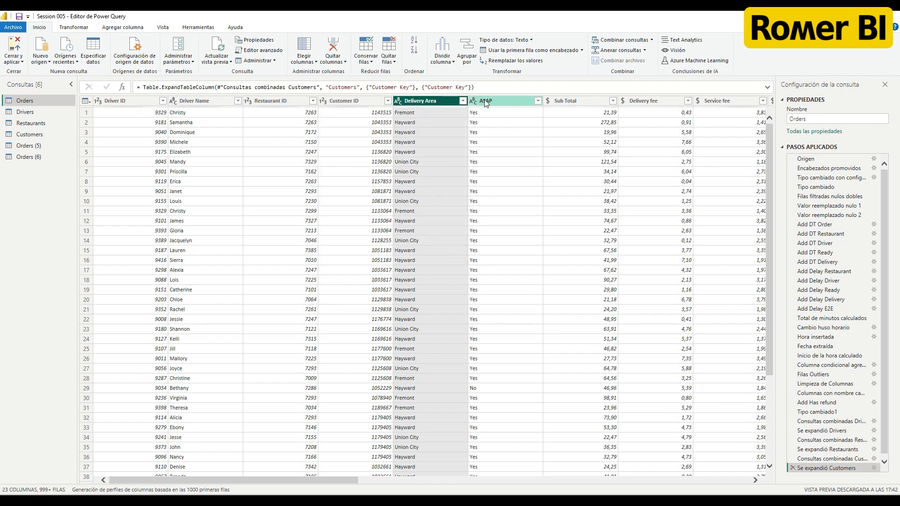
left_click(537, 101)
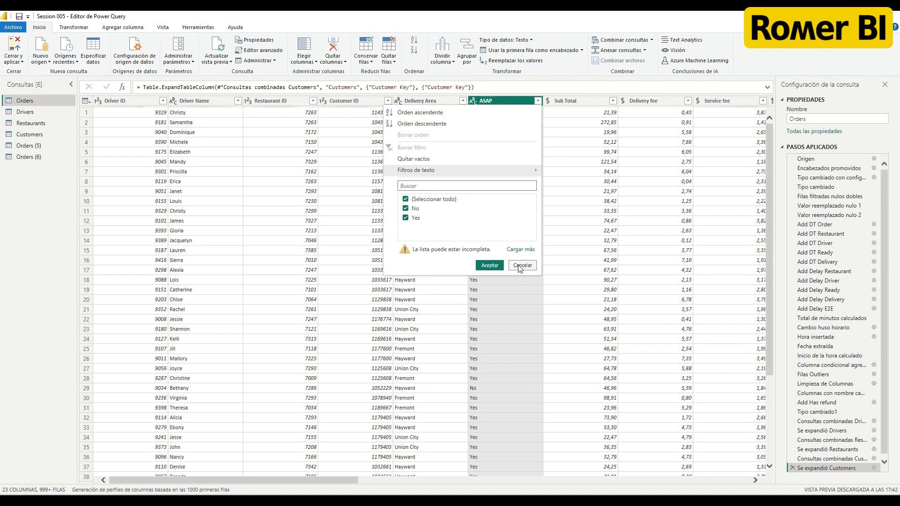
left_click(519, 265)
left_click_drag(331, 481, 534, 481)
left_click_drag(588, 473, 705, 468)
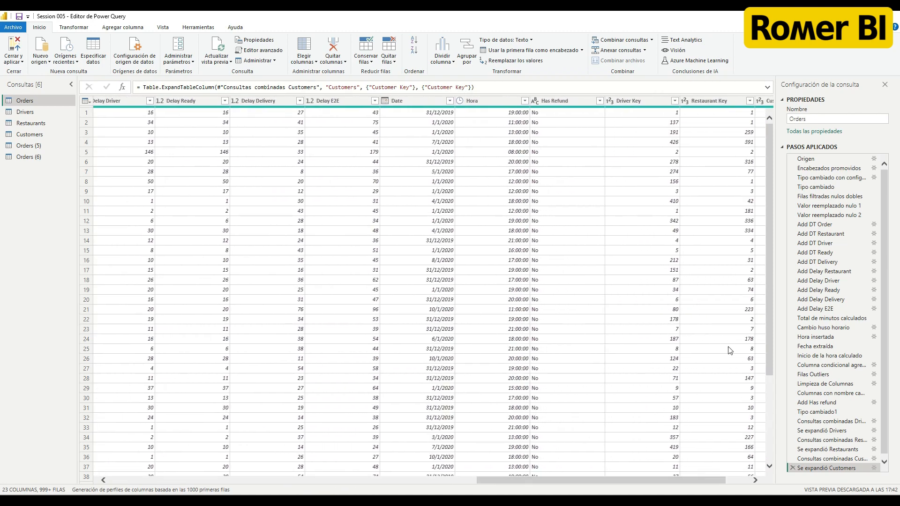
left_click(600, 102)
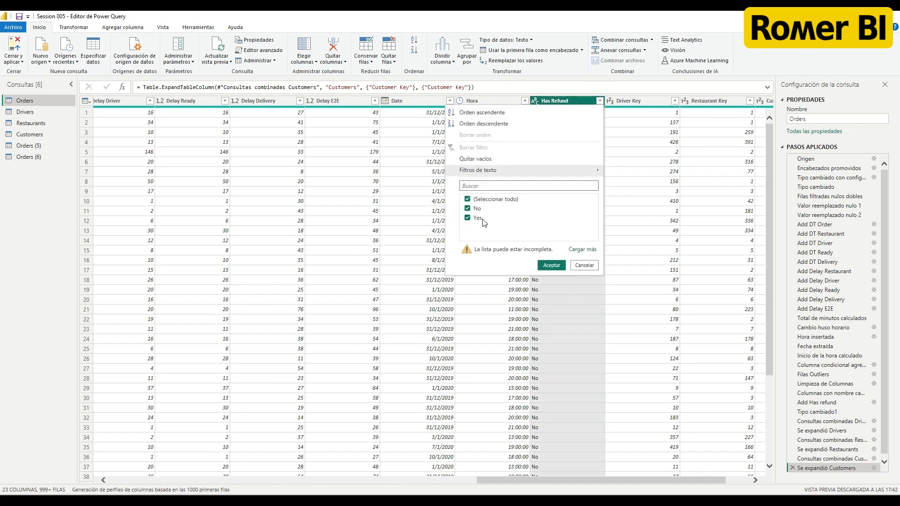
left_click(585, 266)
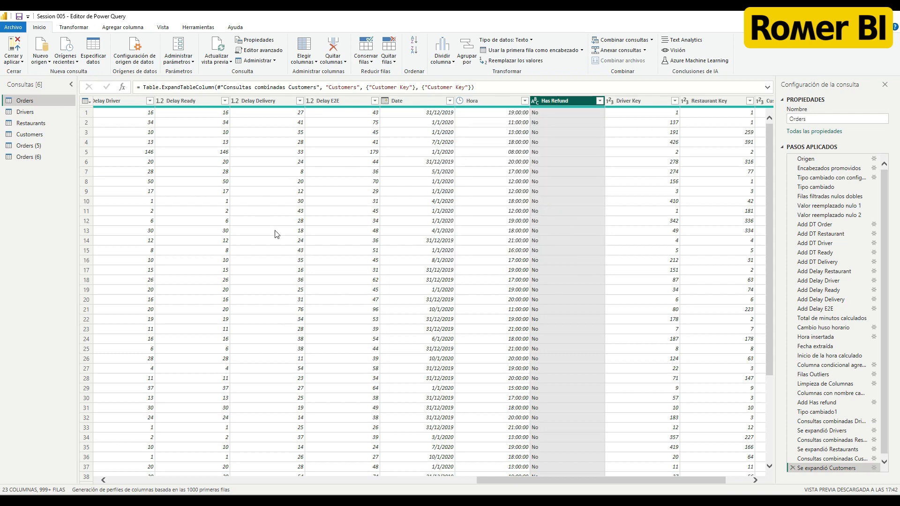
left_click_drag(631, 481, 214, 481)
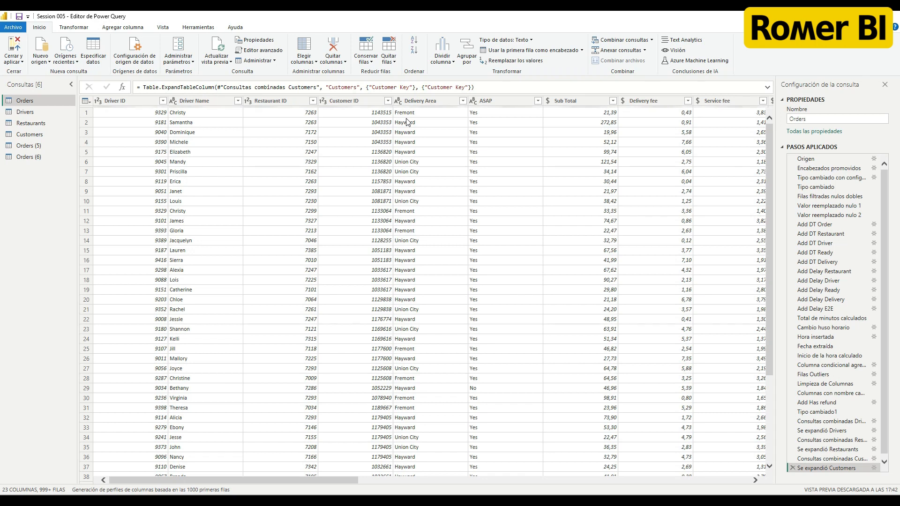
left_click(426, 103)
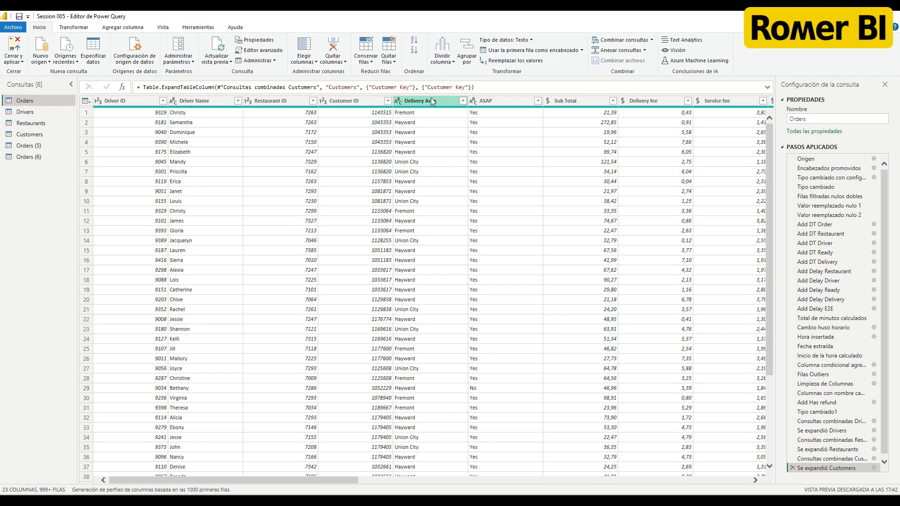
- Rename the Orders (5) query as Other attributes
left_click(33, 146)
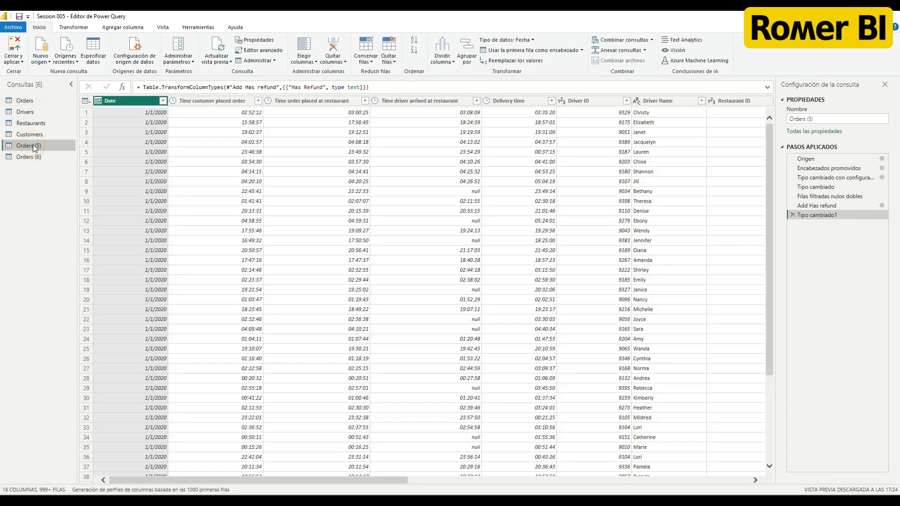
double_click(33, 145)
type("Other attributes")
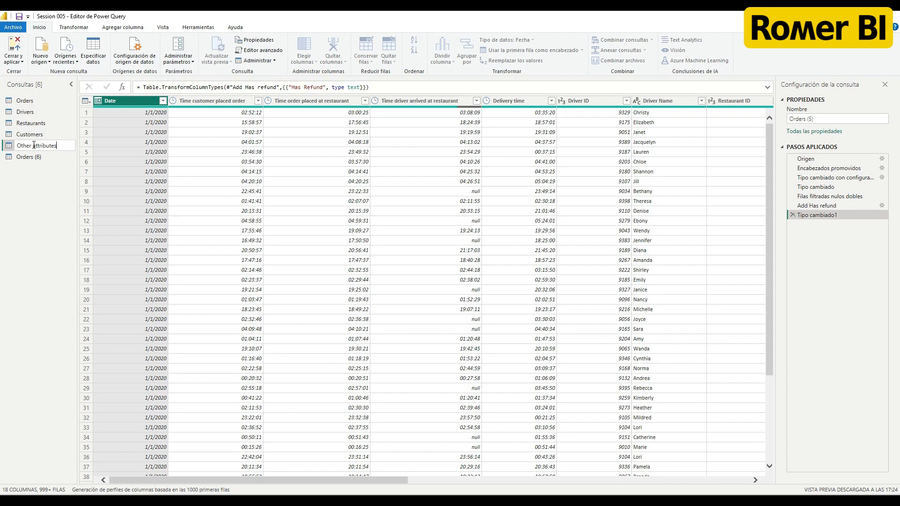
left_click(34, 145)
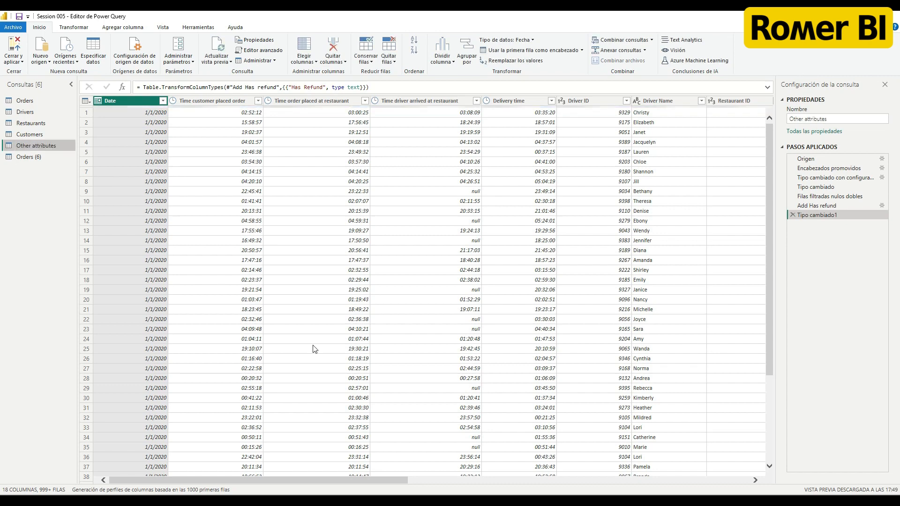
- Remove every column from the Other attributes query except Delivery Area, ASAP and Has Refund
left_click_drag(333, 479, 464, 490)
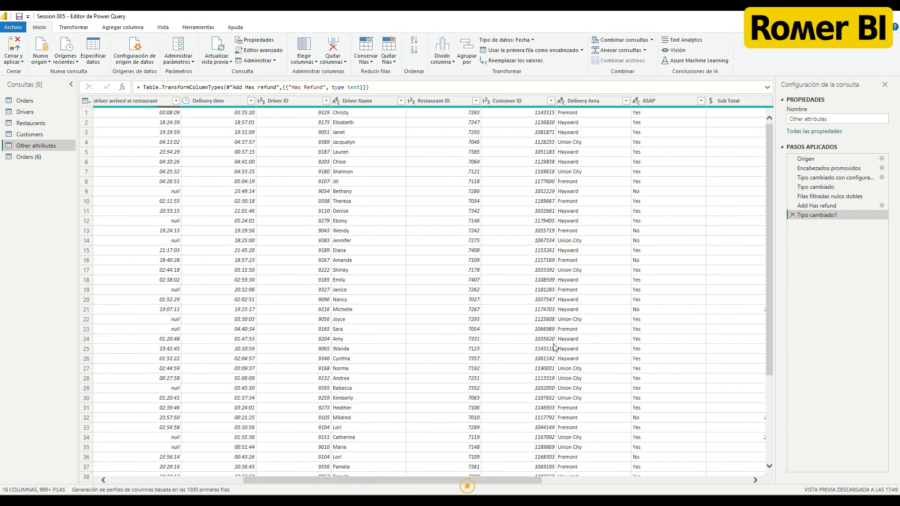
left_click(581, 100)
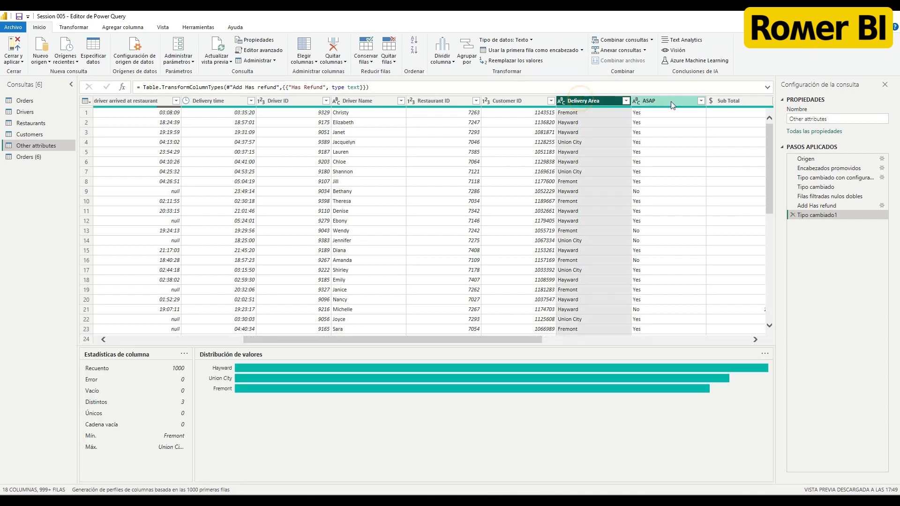
left_click(668, 99, "ctrl")
left_click_drag(476, 478, 656, 481)
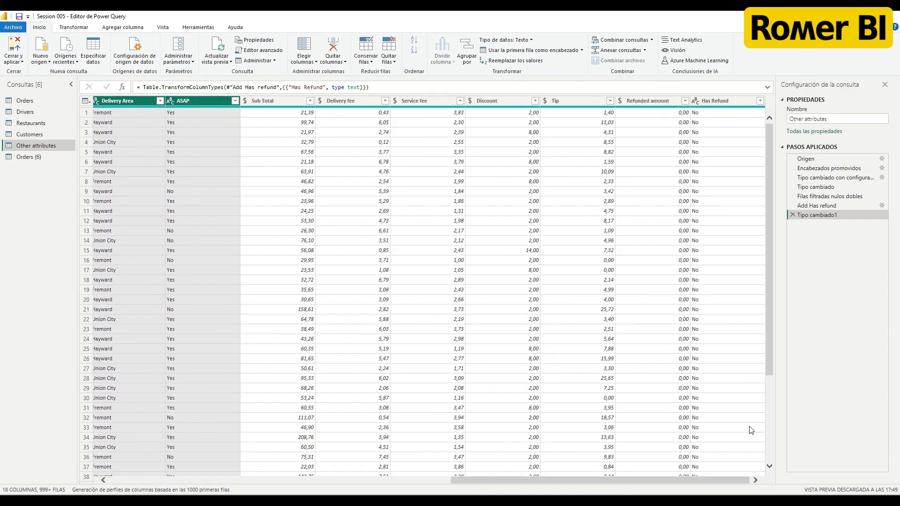
left_click(727, 101, "ctrl")
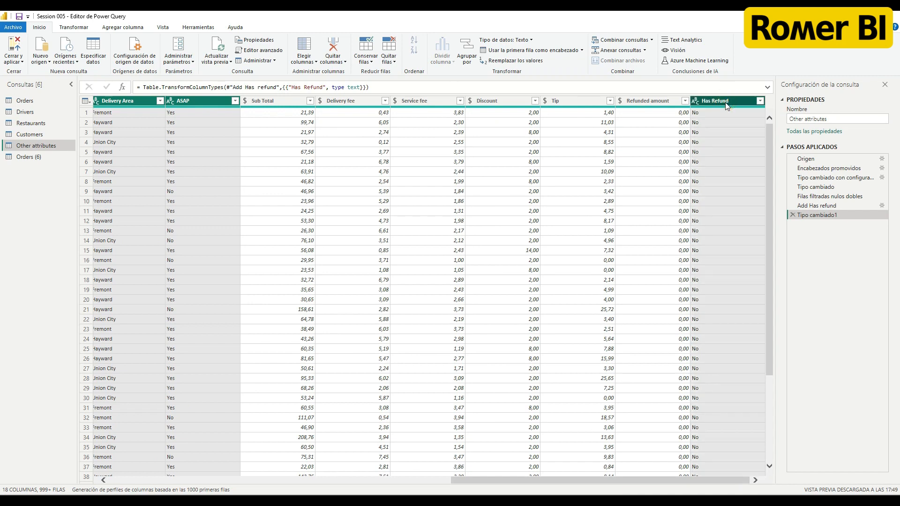
left_click(344, 62)
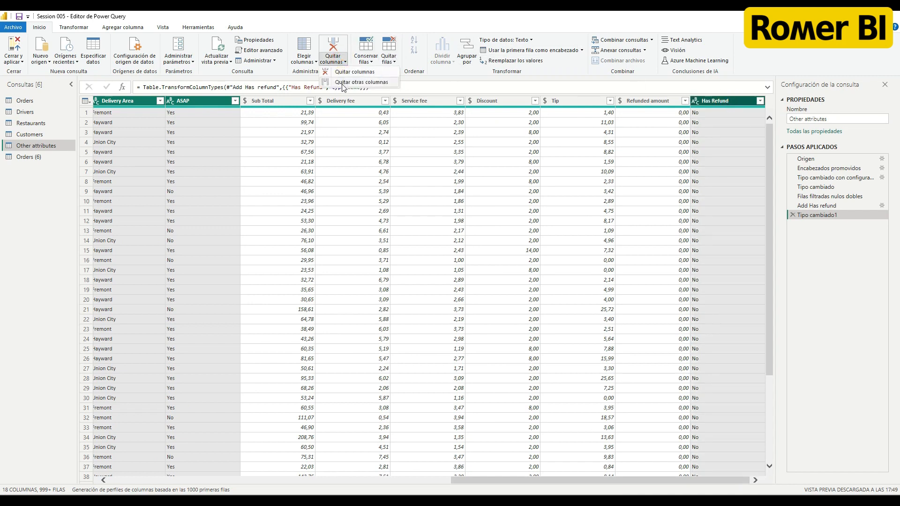
left_click(350, 82)
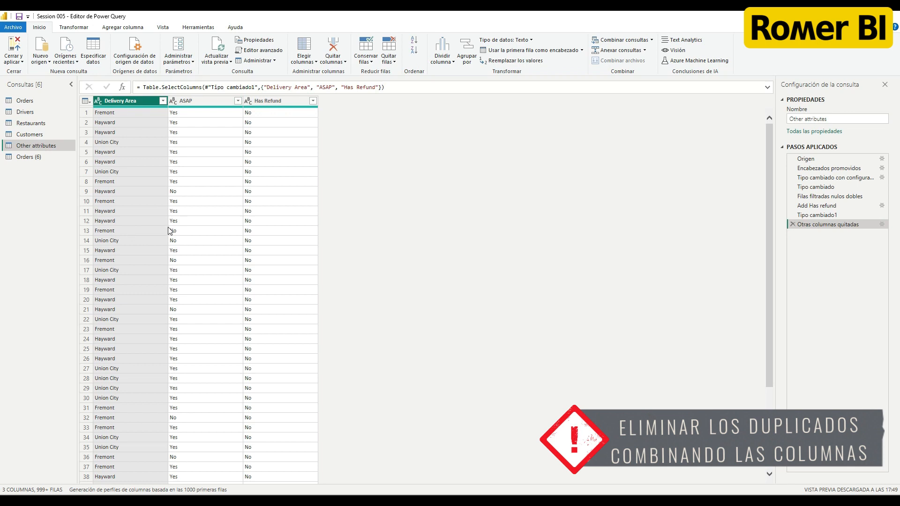
- Remove duplicate rows from Other attributes based on the combination of Delivery Area, ASAP and Has Refund
left_click(201, 101, "ctrl")
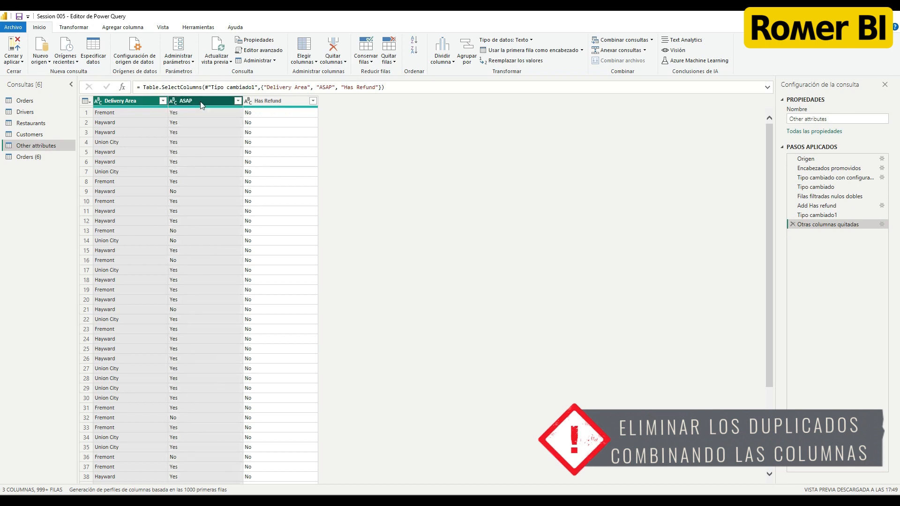
left_click(274, 101, "ctrl")
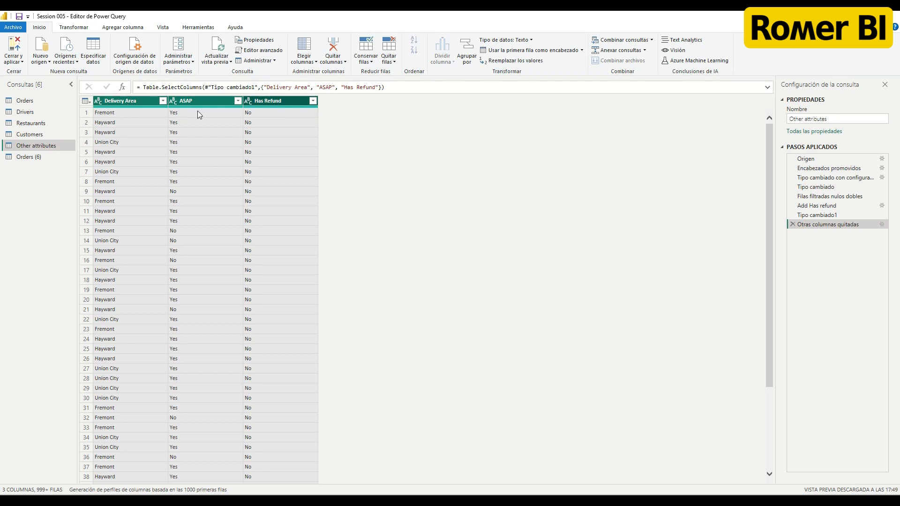
left_click(388, 60)
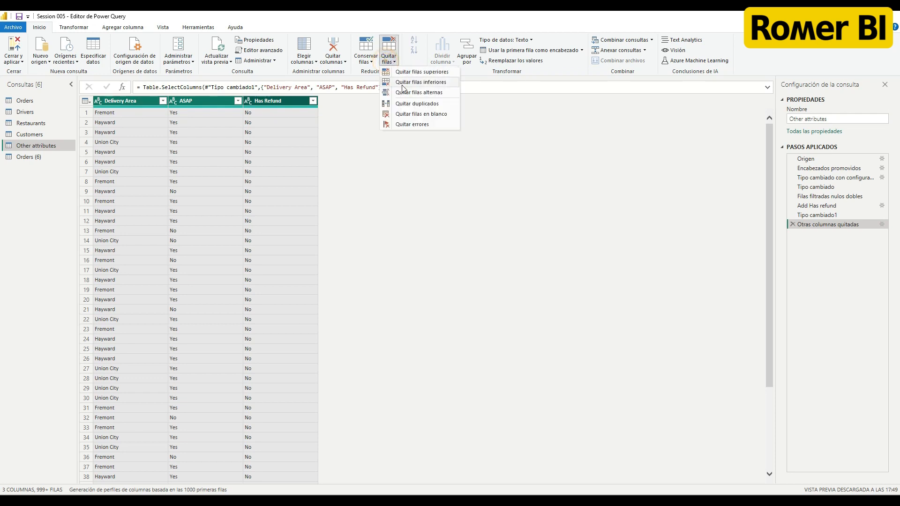
left_click(405, 103)
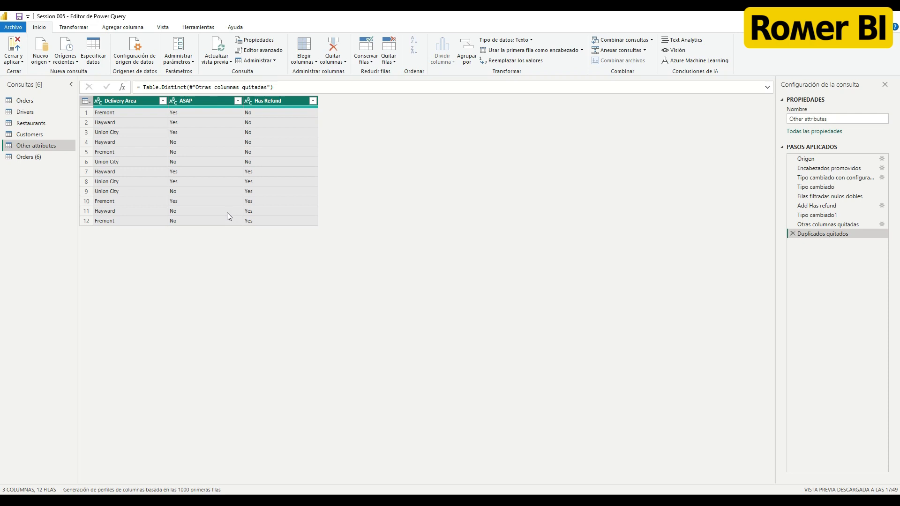
- Add an index column starting from 1 to Other attributes and name it Junk Key
left_click(126, 29)
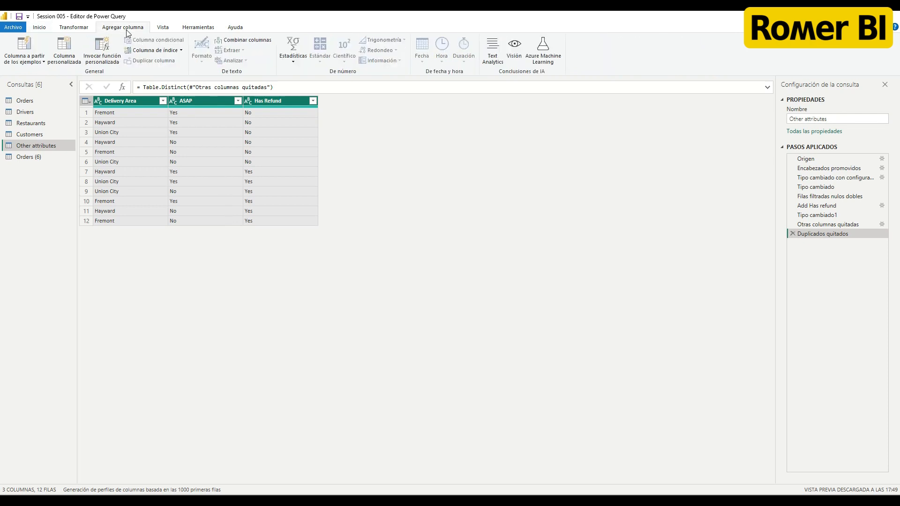
left_click(181, 51)
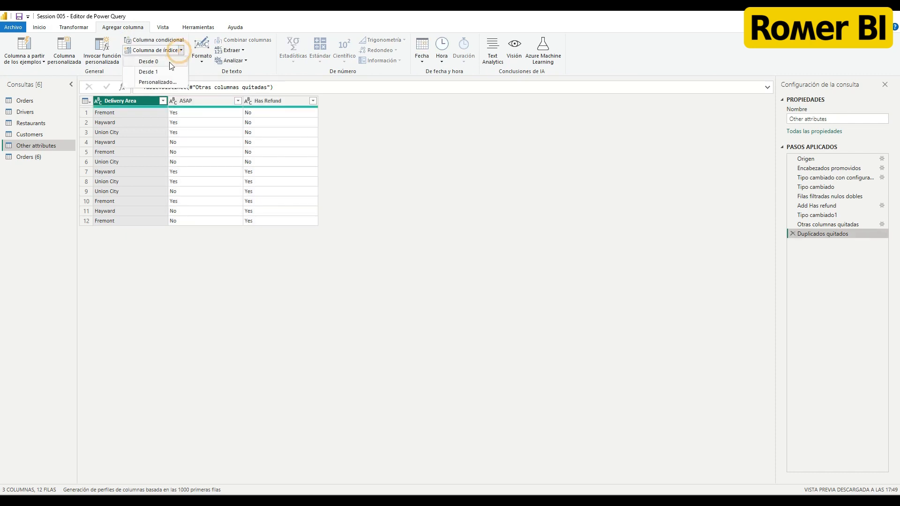
left_click(161, 73)
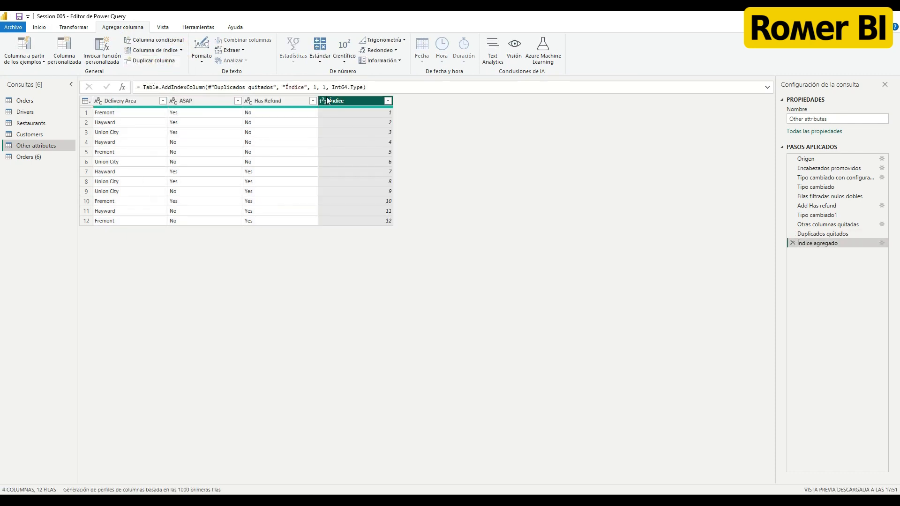
double_click(294, 87)
type("Junk Key")
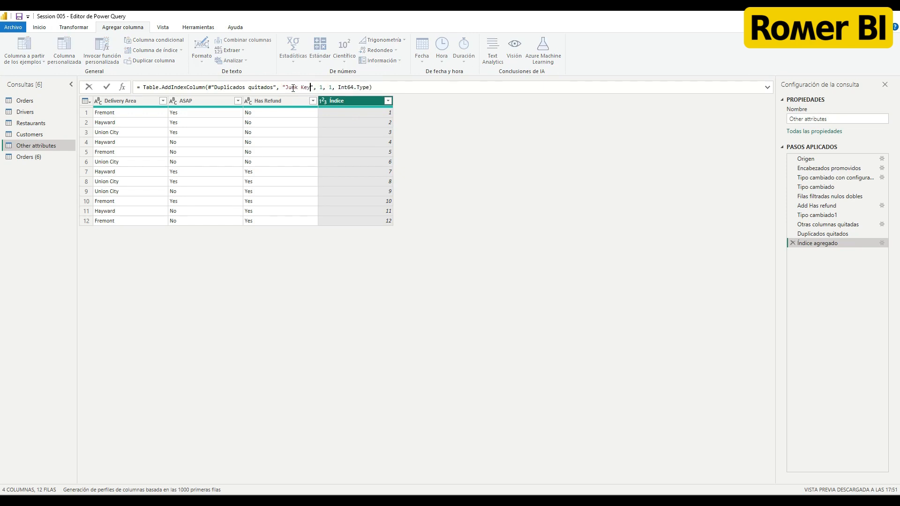
key("Return")
- Start merging the Orders query with Other attributes as the second table
left_click(31, 100)
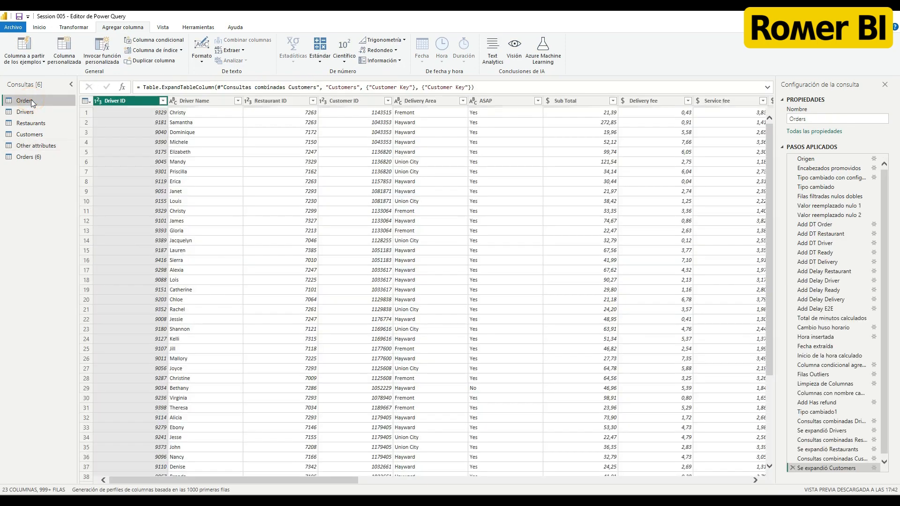
left_click(40, 27)
left_click(621, 41)
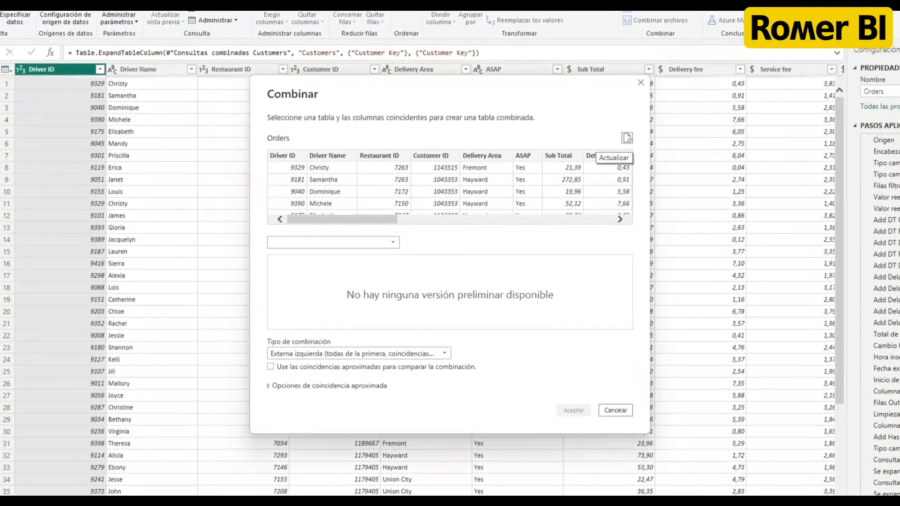
left_click(389, 244)
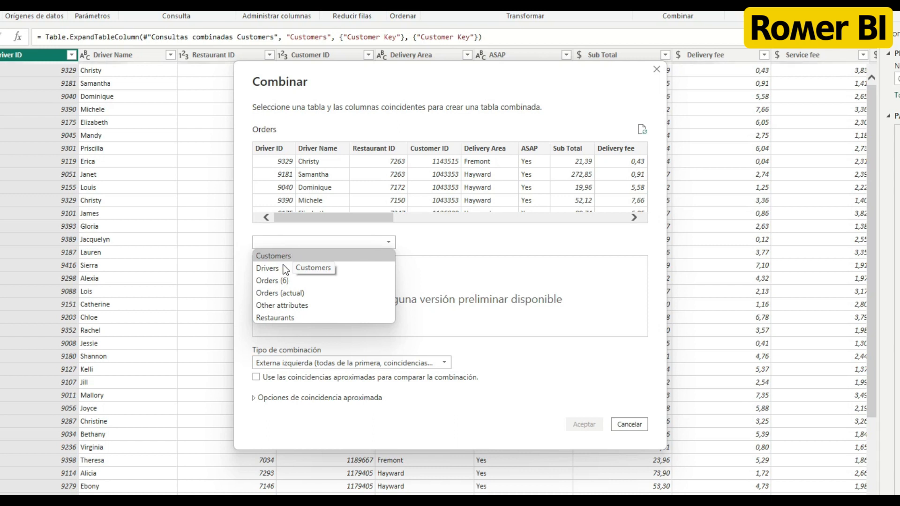
left_click(278, 304)
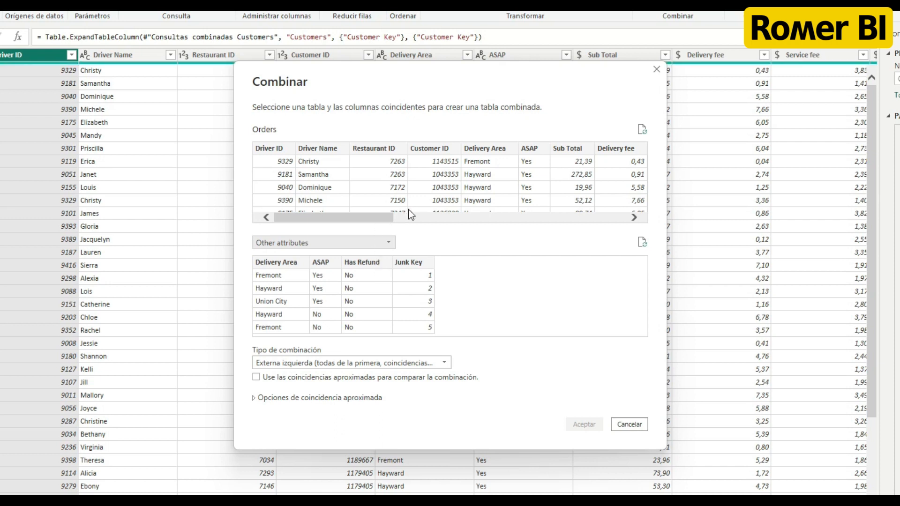
- Match Delivery Area, ASAP and Has Refund in the same order in both tables and complete the left outer merge
left_click(488, 148)
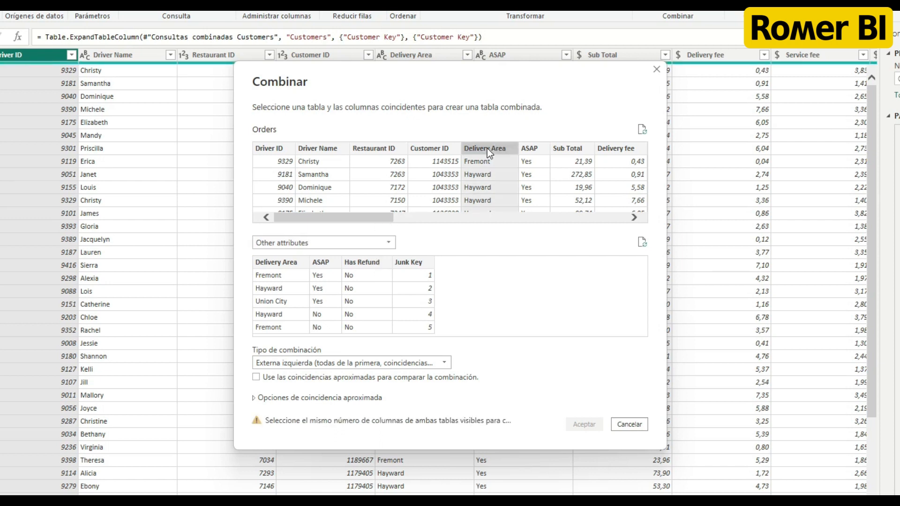
left_click(531, 148, "ctrl")
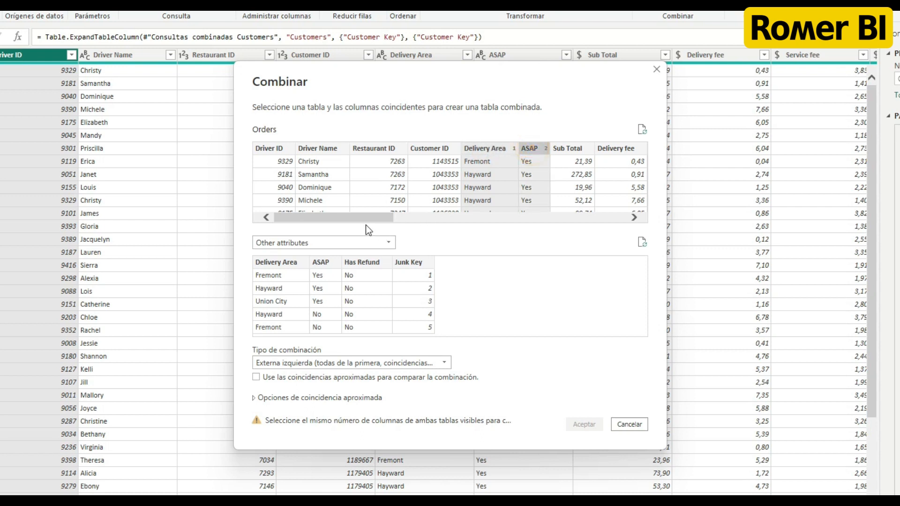
left_click_drag(365, 218, 568, 225)
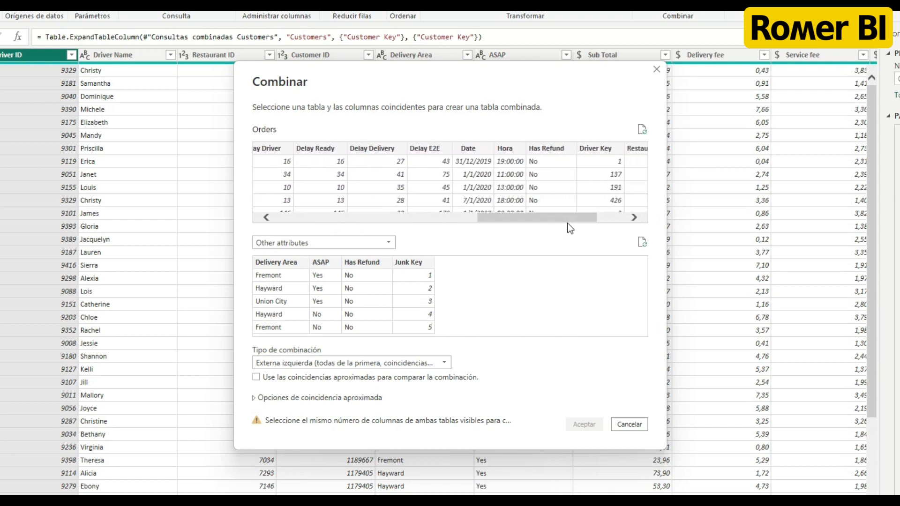
left_click(558, 149, "ctrl")
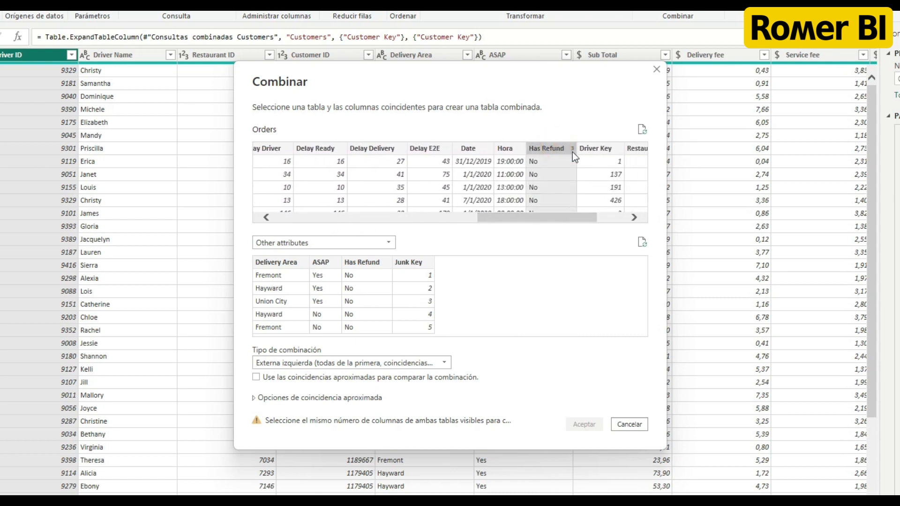
left_click_drag(553, 217, 382, 226)
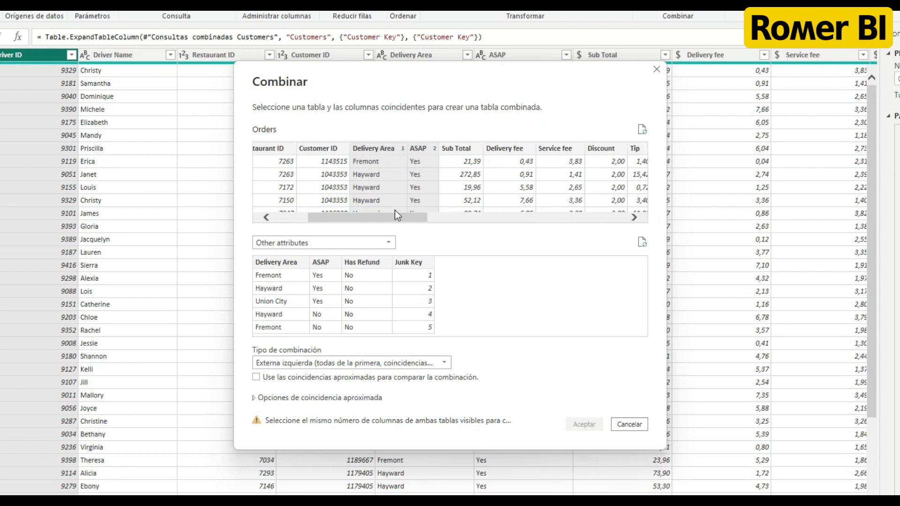
left_click(284, 261)
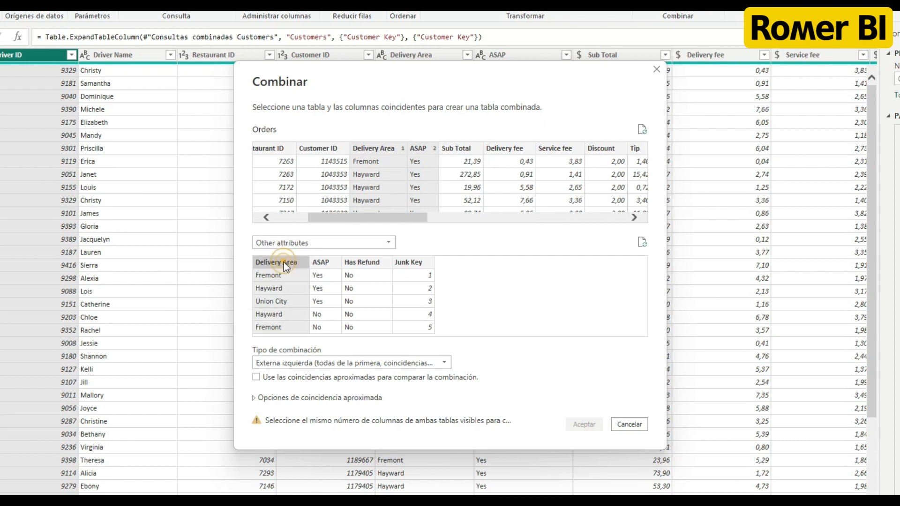
left_click(323, 262, "ctrl")
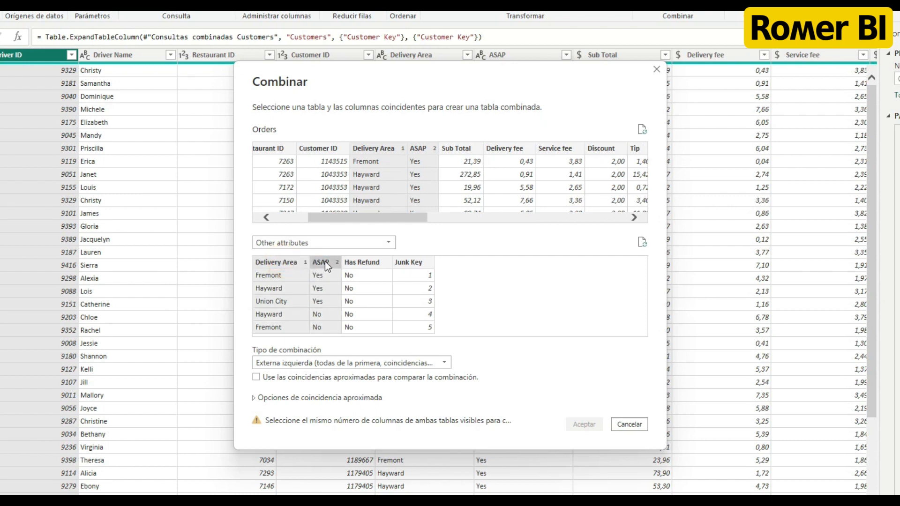
left_click(364, 262, "ctrl")
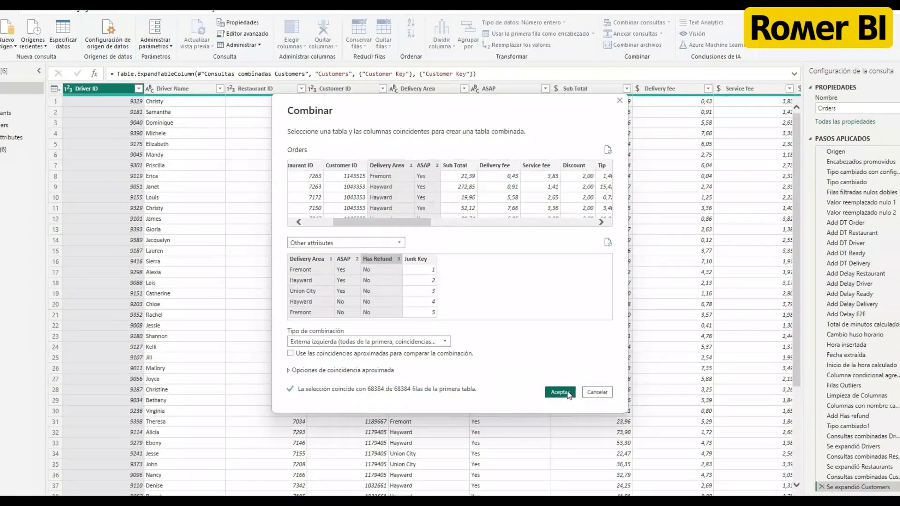
left_click(584, 425)
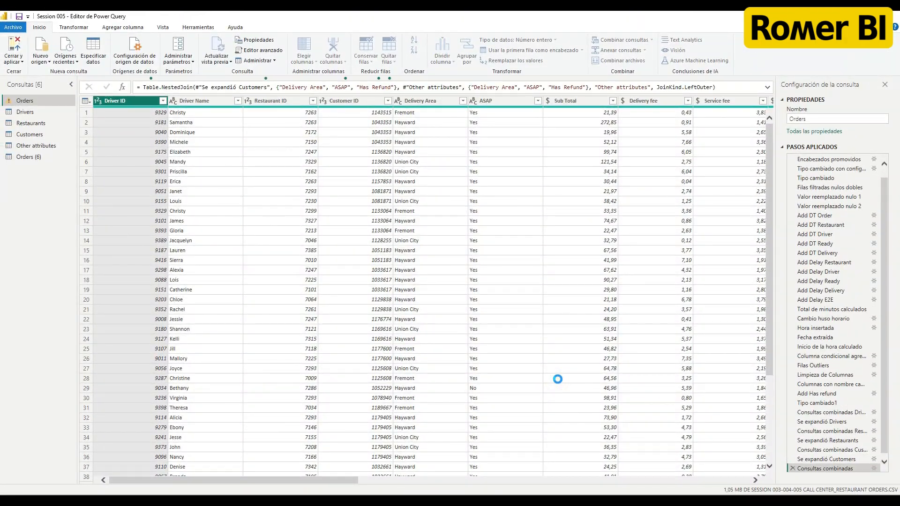
- Rename the new merge step in Orders as Consultas combinadas Junk
right_click(852, 467)
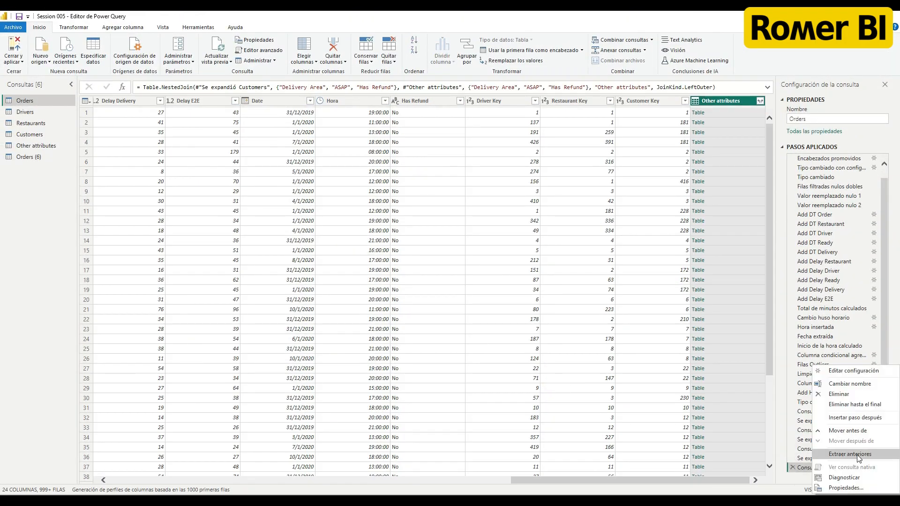
left_click(862, 384)
type("Junk")
key("Return")
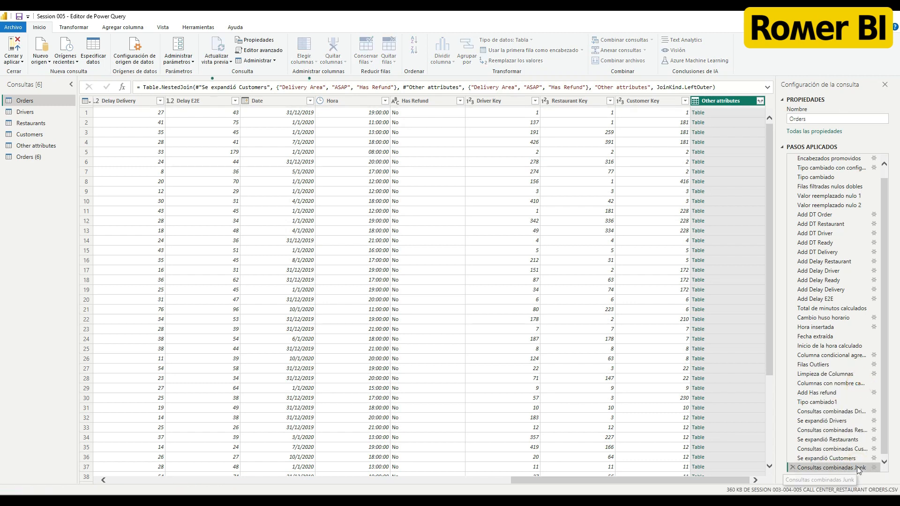
- Expand the merged Other attributes column in Orders to only Junk Key, without the original column name as prefix
left_click(769, 102)
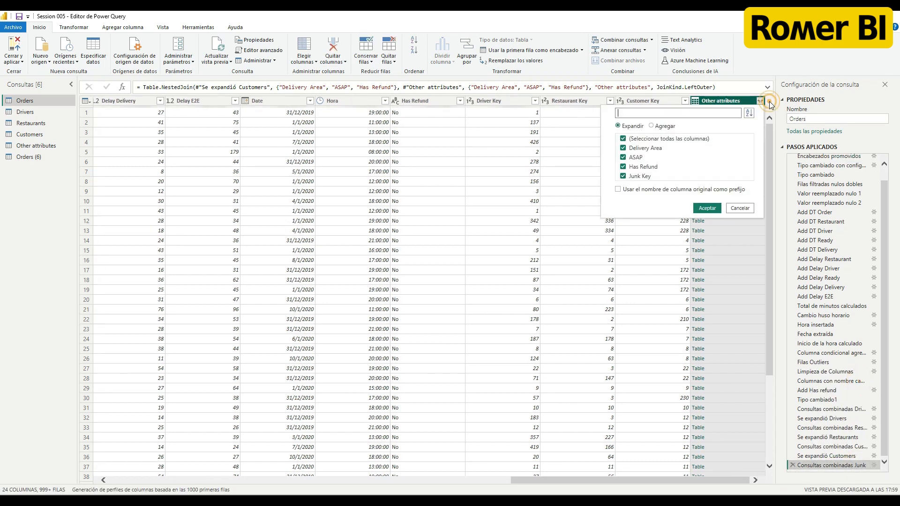
left_click(672, 136)
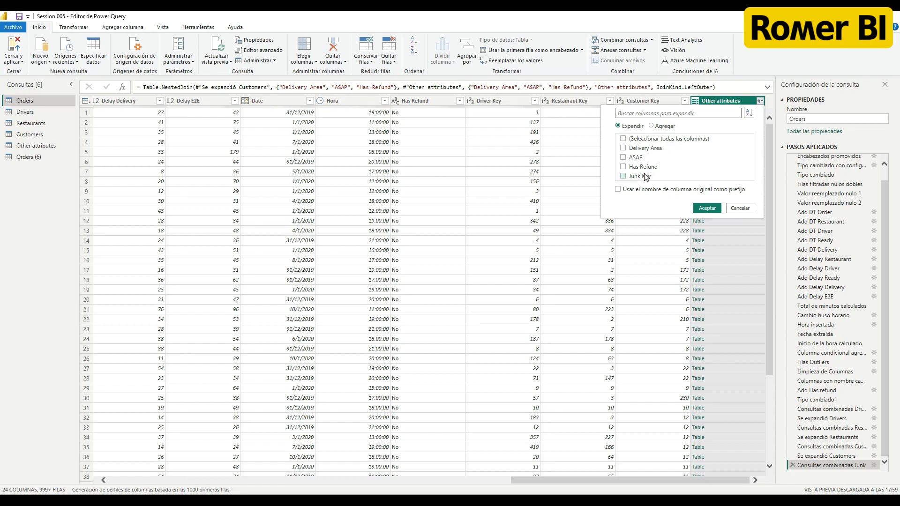
left_click(623, 176)
left_click(707, 207)
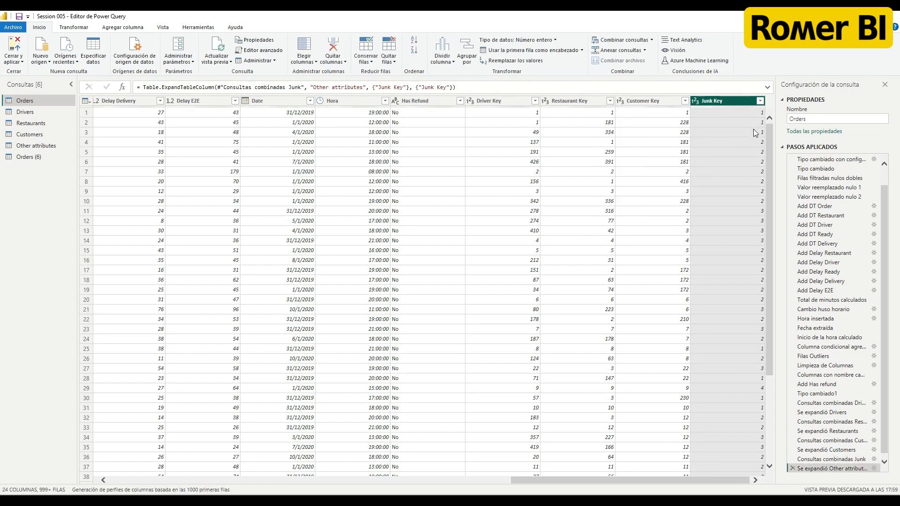
- Compare the Delivery Area, ASAP and Has Refund columns in Orders with the Other attributes table
left_click_drag(665, 479, 225, 474)
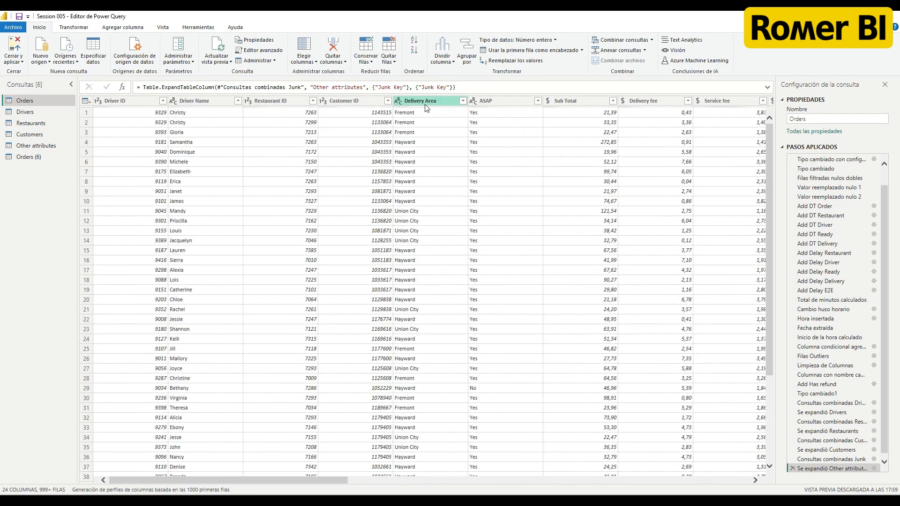
left_click_drag(316, 480, 672, 482)
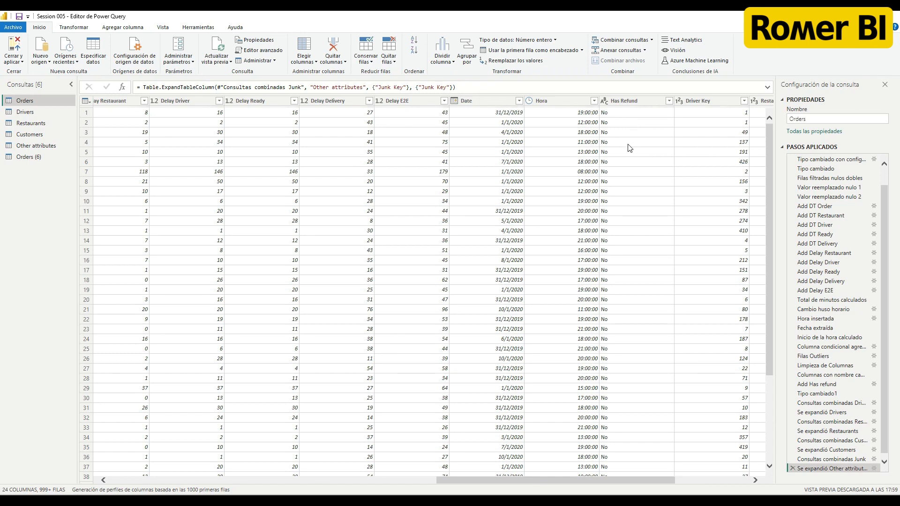
left_click(30, 146)
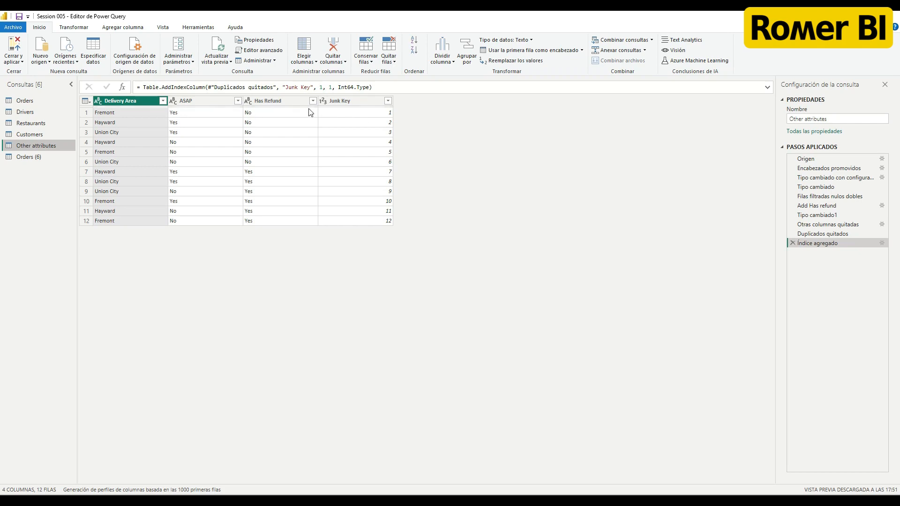
- Delete the leftover Orders (6) query
left_click(25, 158)
right_click(26, 159)
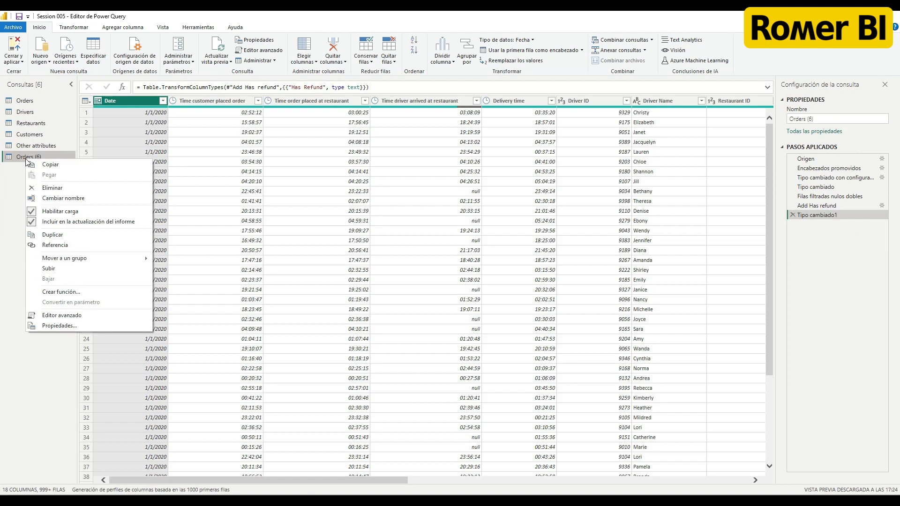
left_click(45, 188)
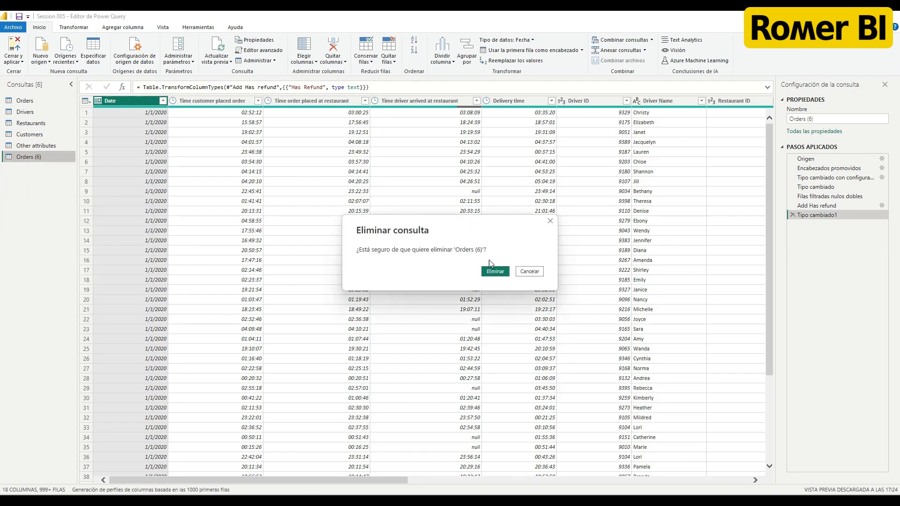
left_click(503, 273)
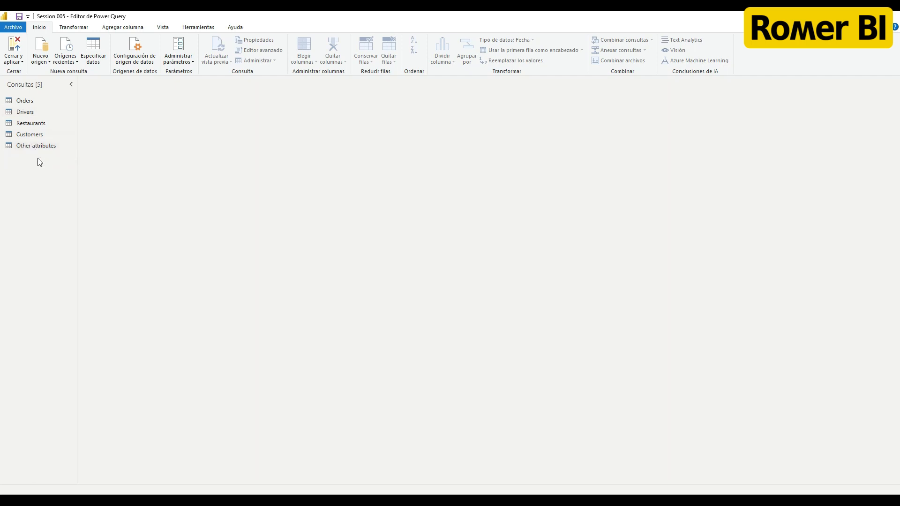
- Review the columns of the Orders query through to its Driver, Restaurant, Customer and Junk Key columns
left_click(23, 101)
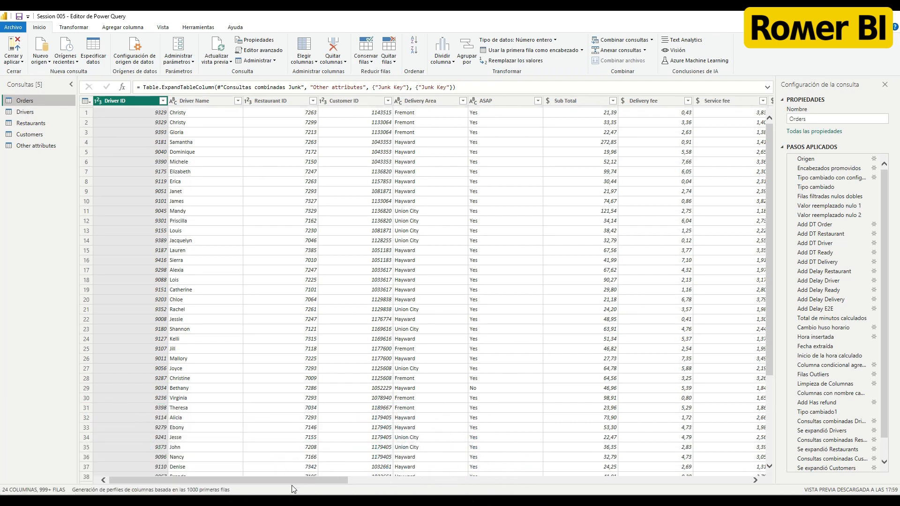
scroll(290, 483, "right", 15)
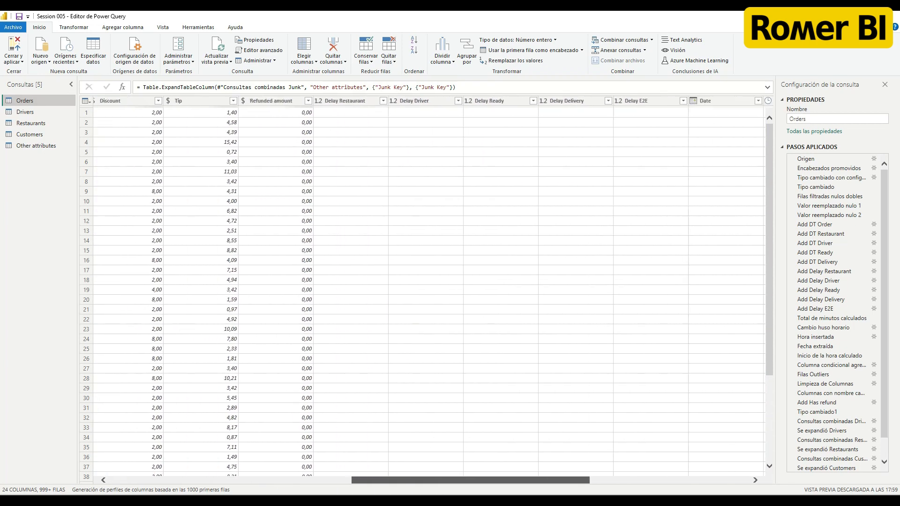
left_click_drag(644, 481, 721, 484)
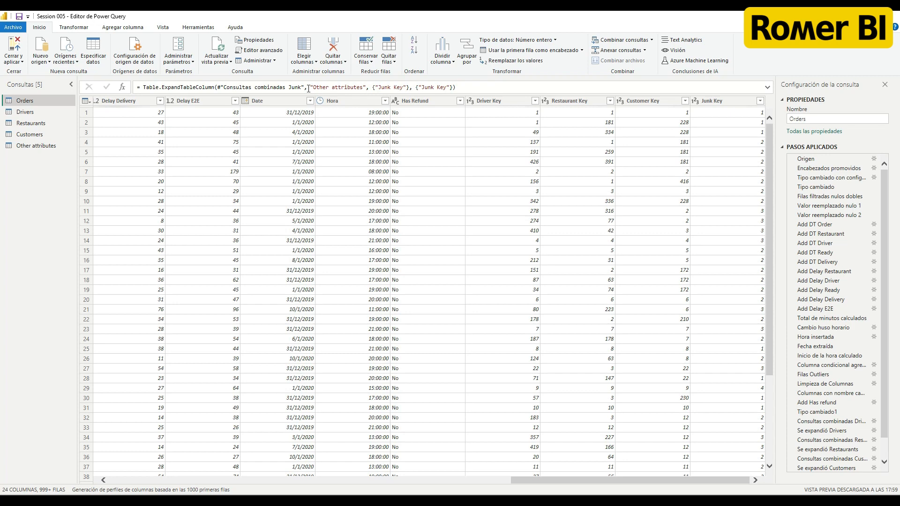
- Start a new column from examples in Orders based only on the Date column, and name it Date Key
left_click(279, 99)
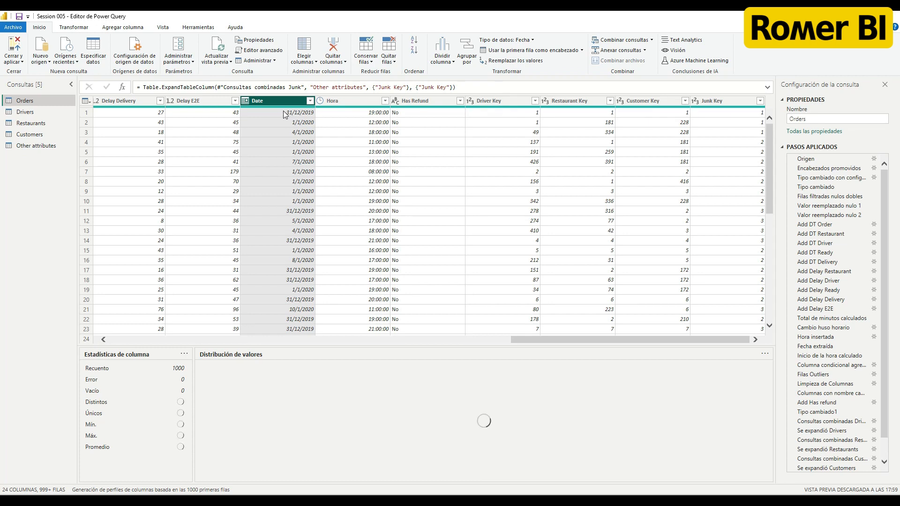
left_click(124, 27)
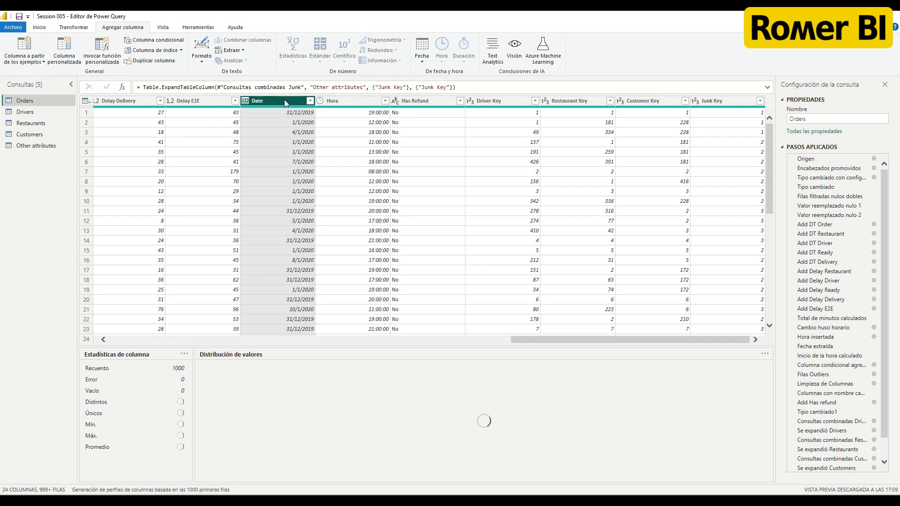
left_click(34, 63)
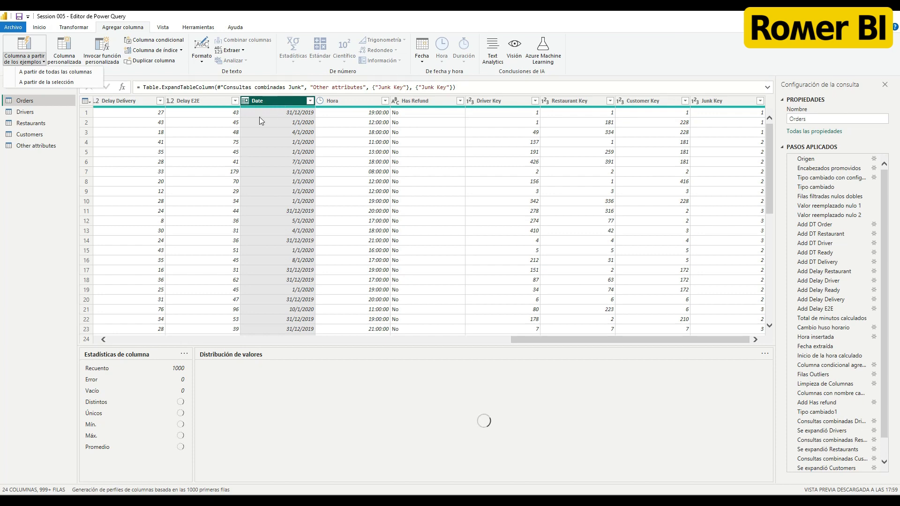
left_click(52, 83)
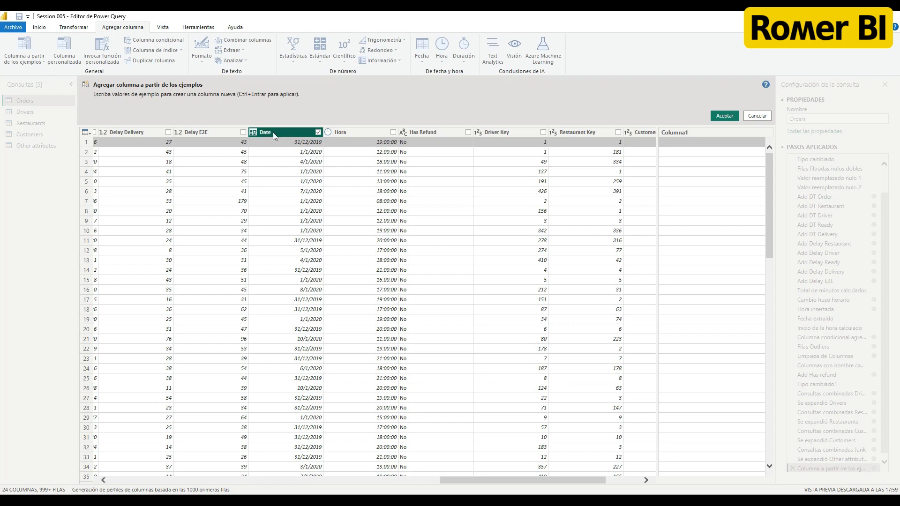
left_click(318, 132)
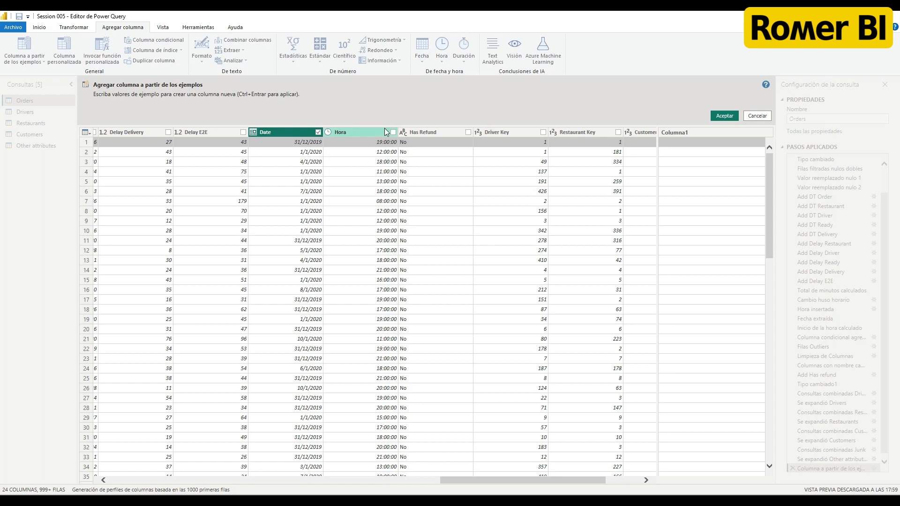
left_click(681, 134)
double_click(681, 135)
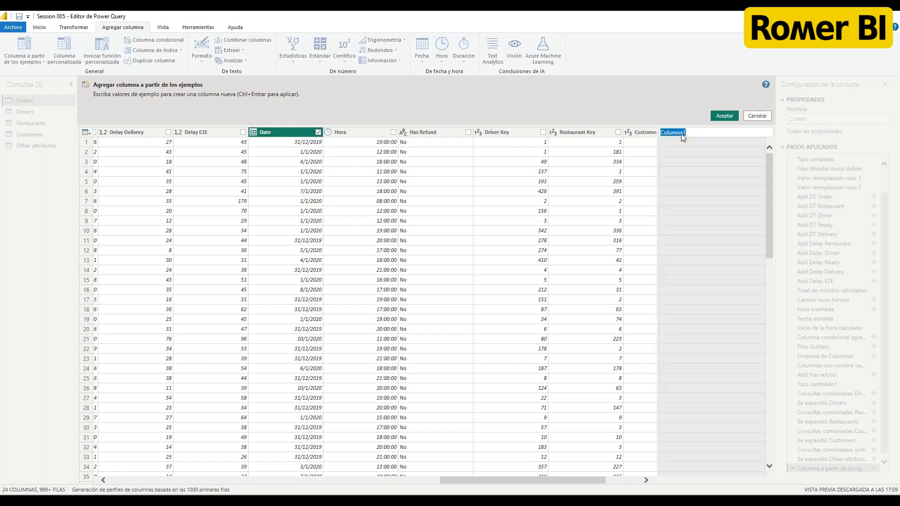
type("Date Key")
left_click(688, 143)
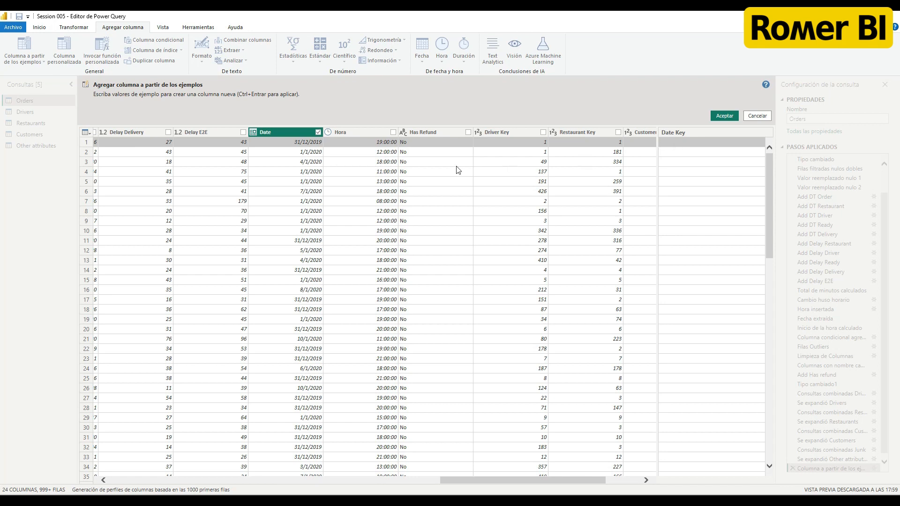
- Give 20191231 and 20200101 as the first two Date Key examples, check the suggested values against Date, and accept the column
left_click(697, 140)
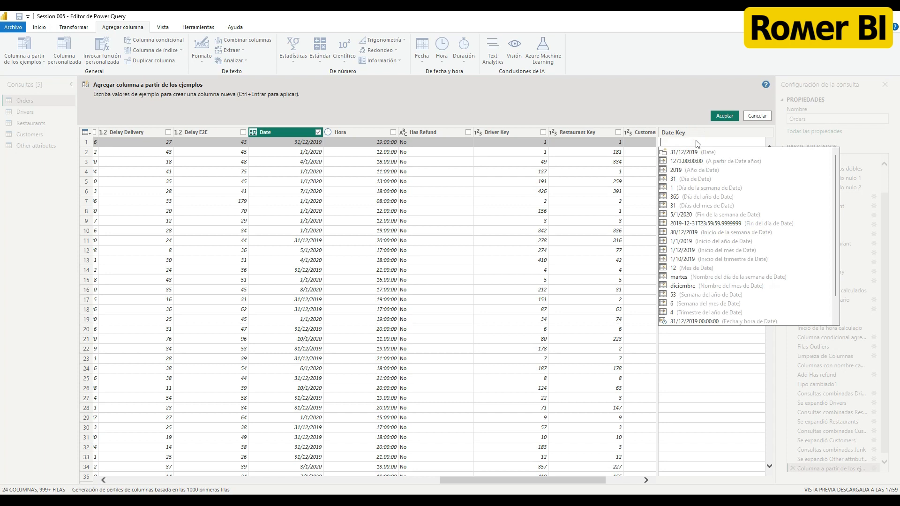
type("20")
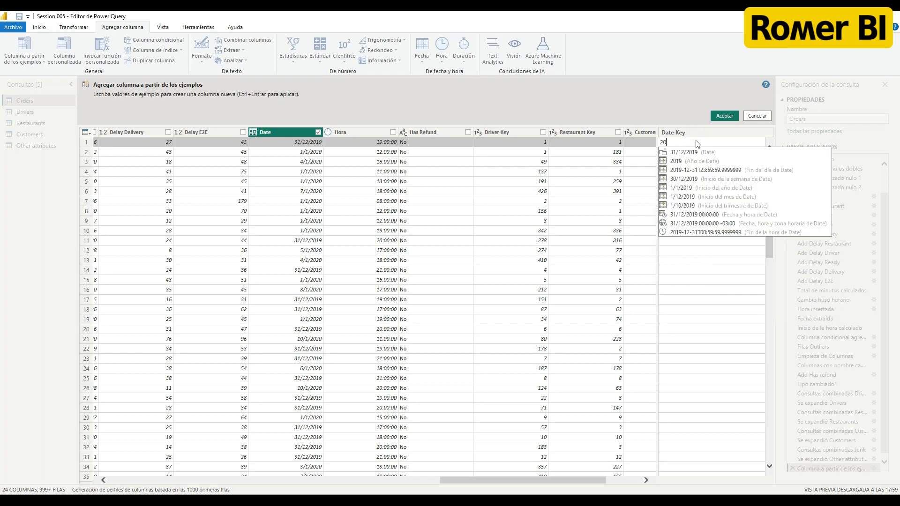
type("191231")
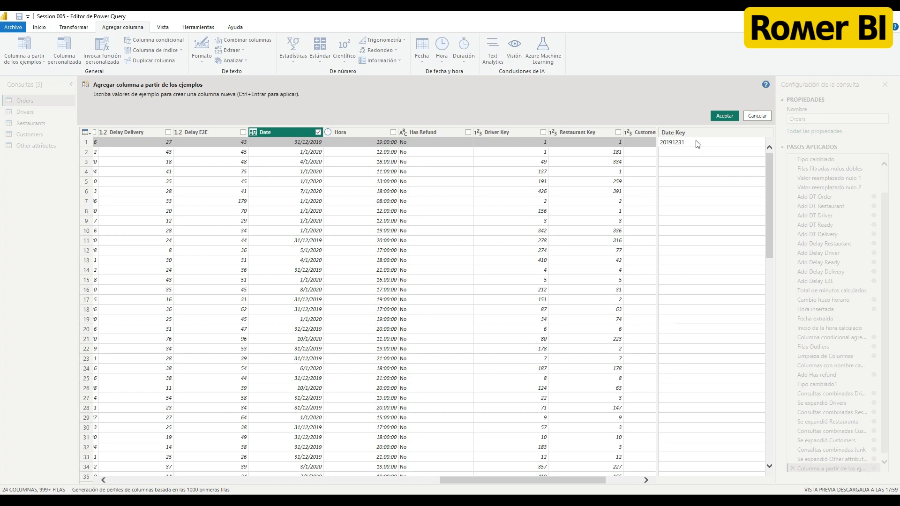
key("Return")
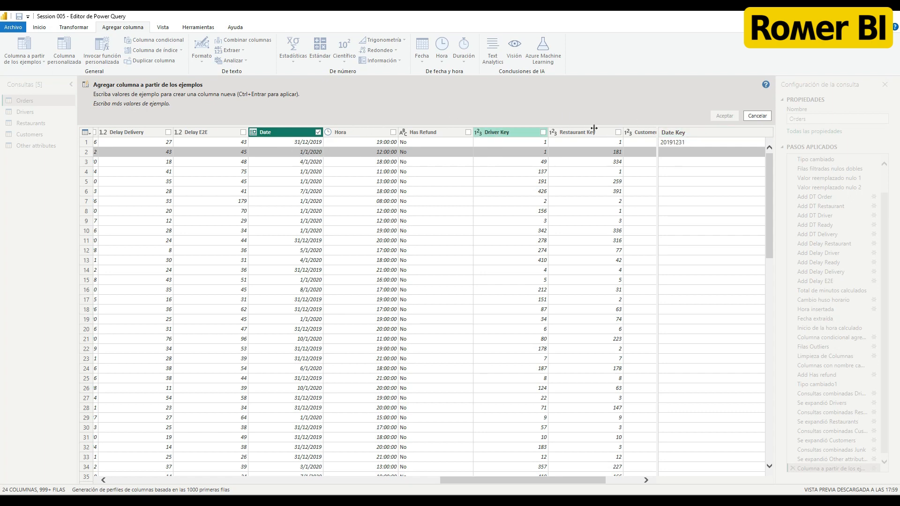
left_click(675, 152)
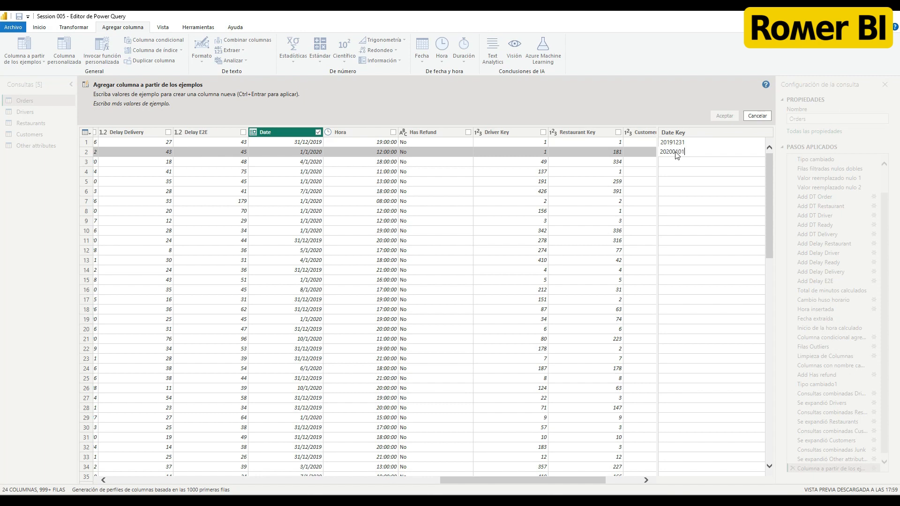
key("Return")
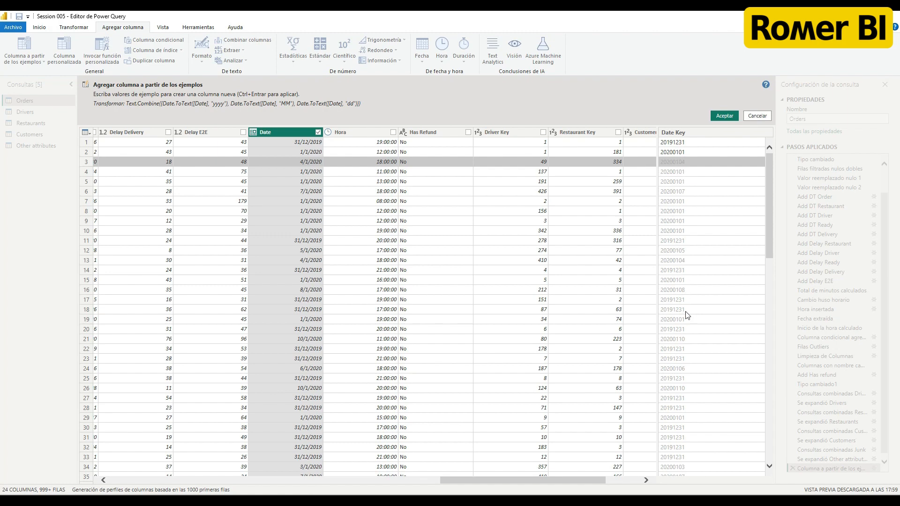
scroll(688, 315, "down", 10)
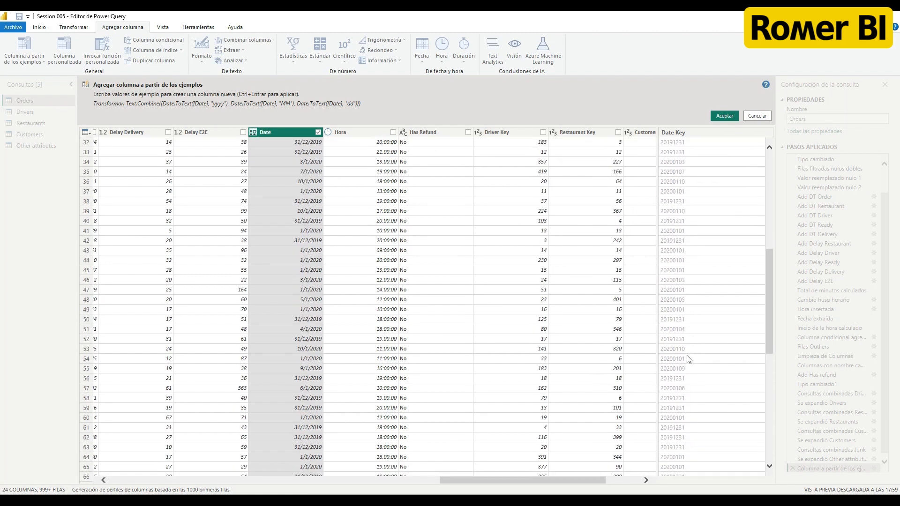
scroll(689, 359, "down", 3)
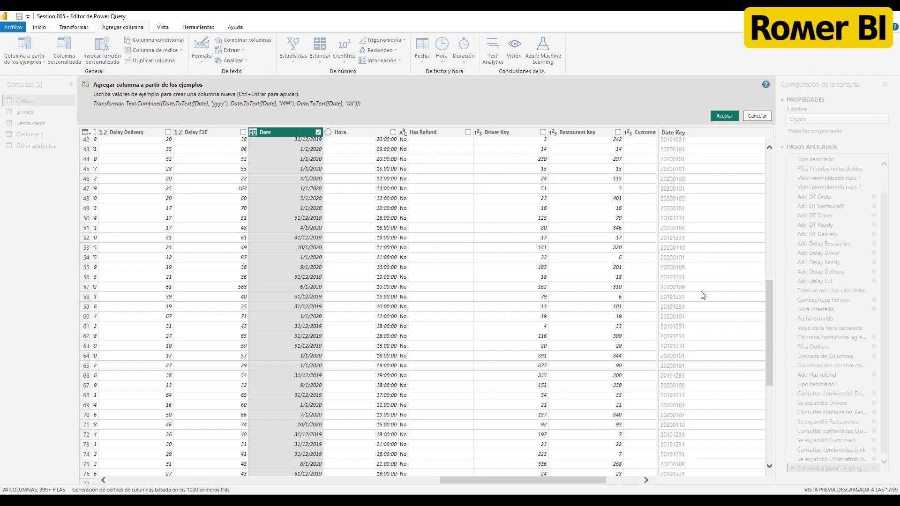
scroll(689, 360, "down", 8)
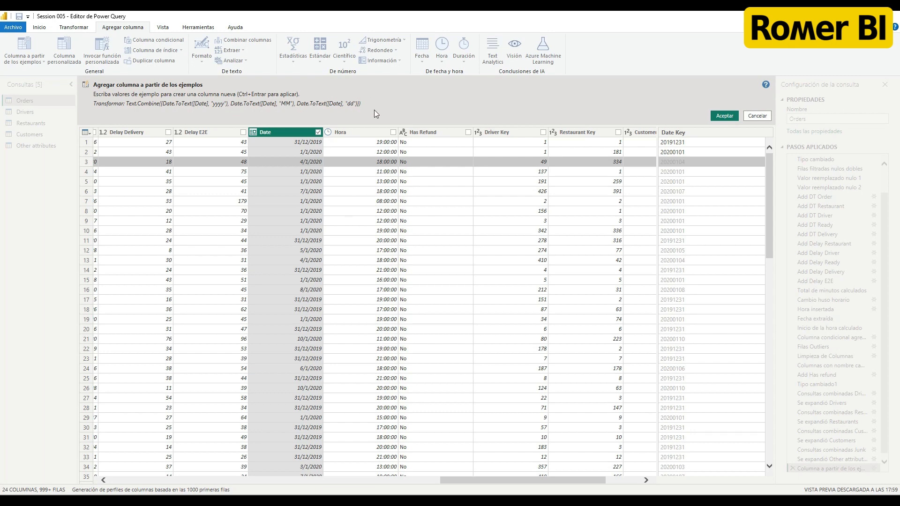
left_click(724, 114)
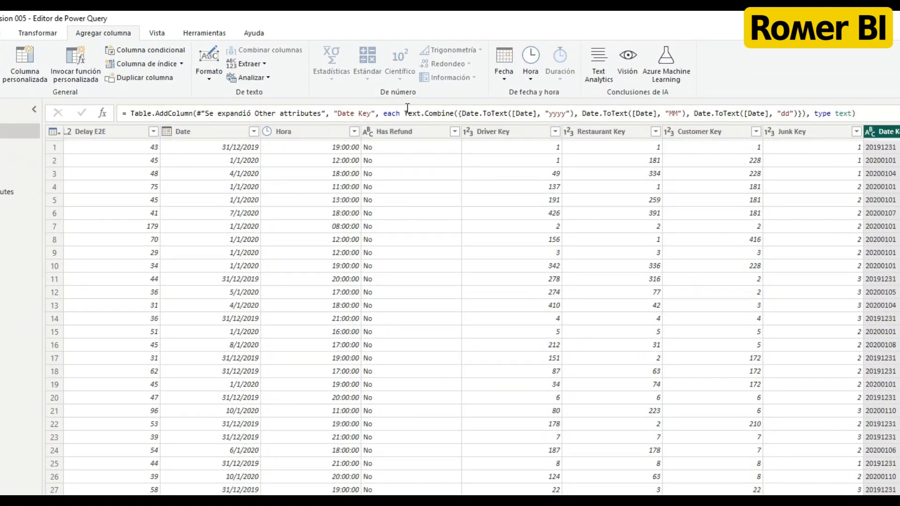
- Strip the Date Key formula down to Date.ToText([Date], "yyyy"), removing the Text.Combine wrapper and the separate month and day parts
left_click_drag(405, 113, 458, 115)
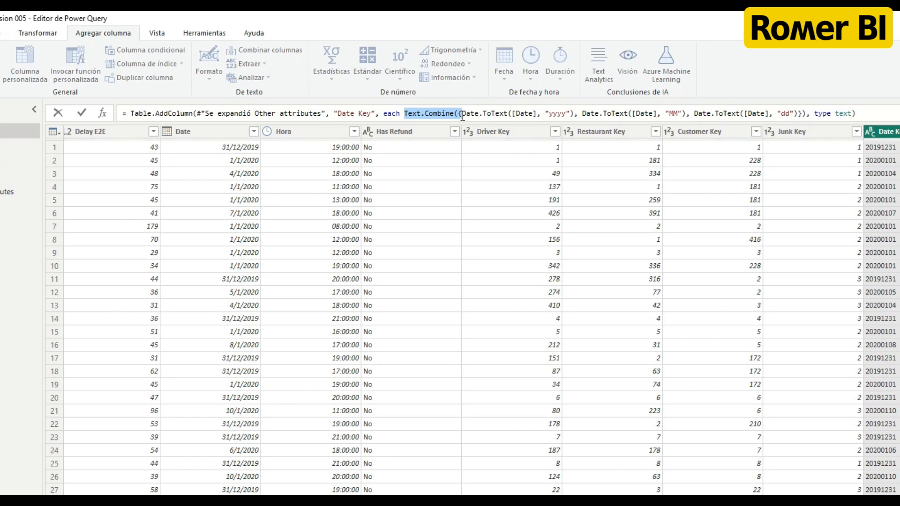
key("Delete")
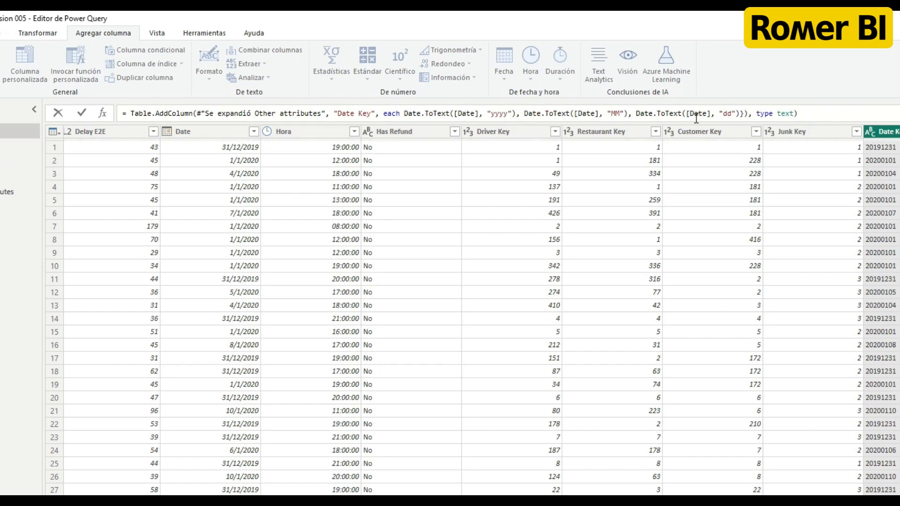
left_click(739, 114)
key("Delete")
key("Delete")
left_click(514, 113)
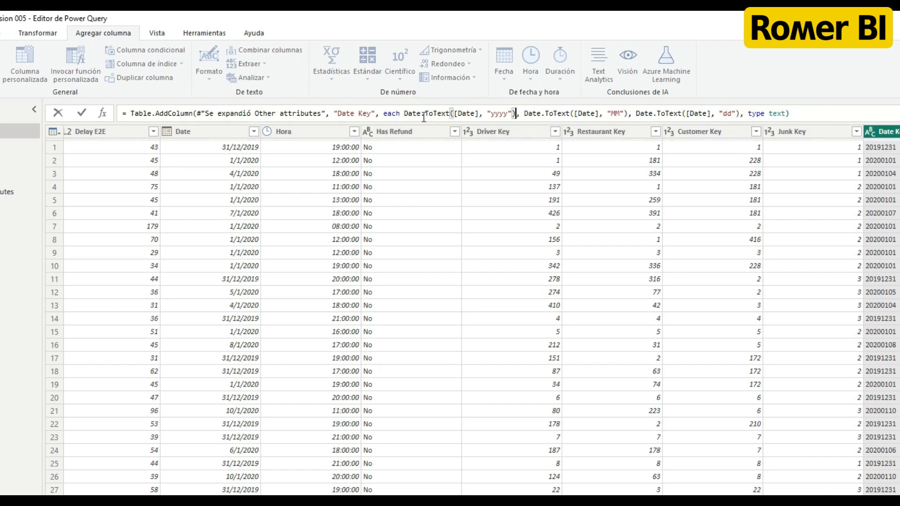
left_click_drag(516, 113, 742, 114)
key("Delete")
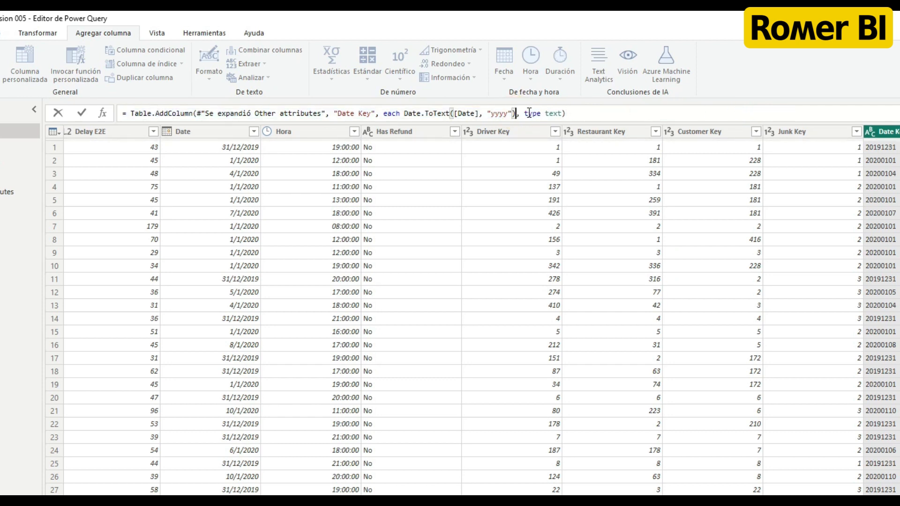
- Extend the date format in the Date Key formula to "yyyyMMdd" and apply the formula
double_click(508, 114)
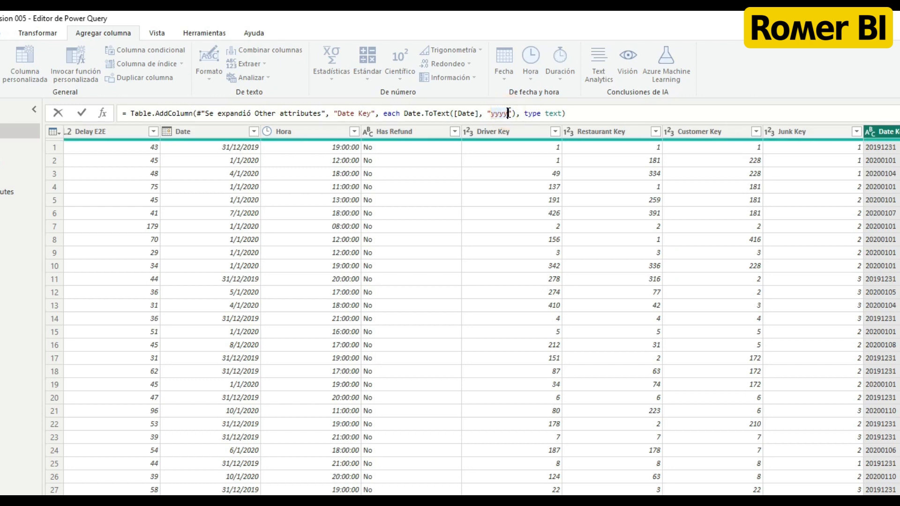
left_click(509, 113)
type("MM")
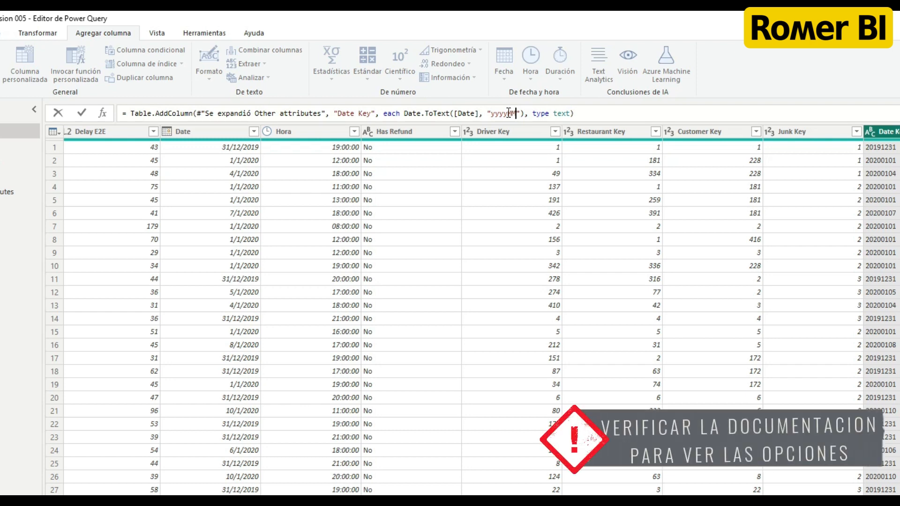
type("dd")
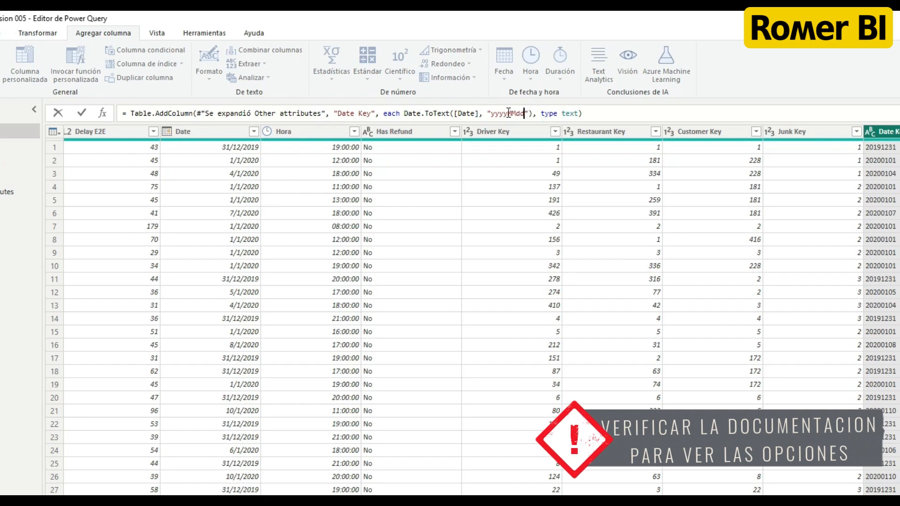
key("Return")
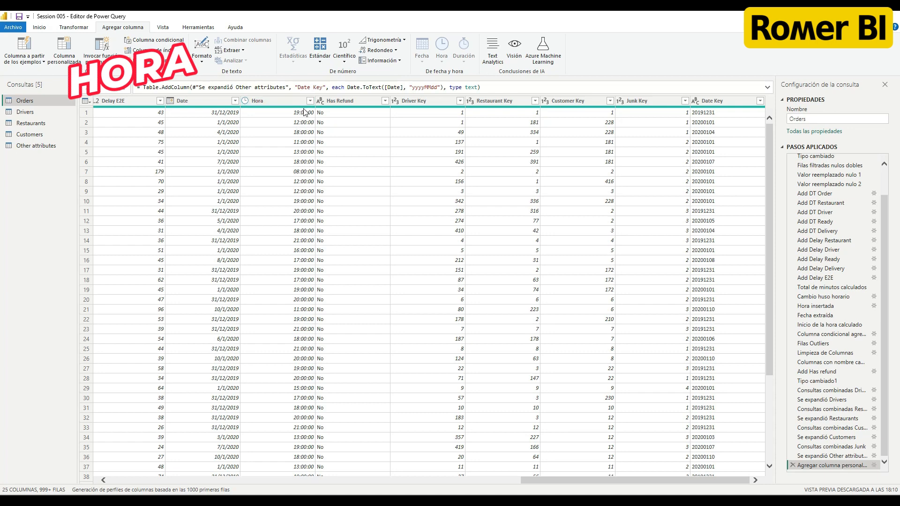
- Transform the Hora column of Orders in place so it holds only the hour number
left_click(266, 101)
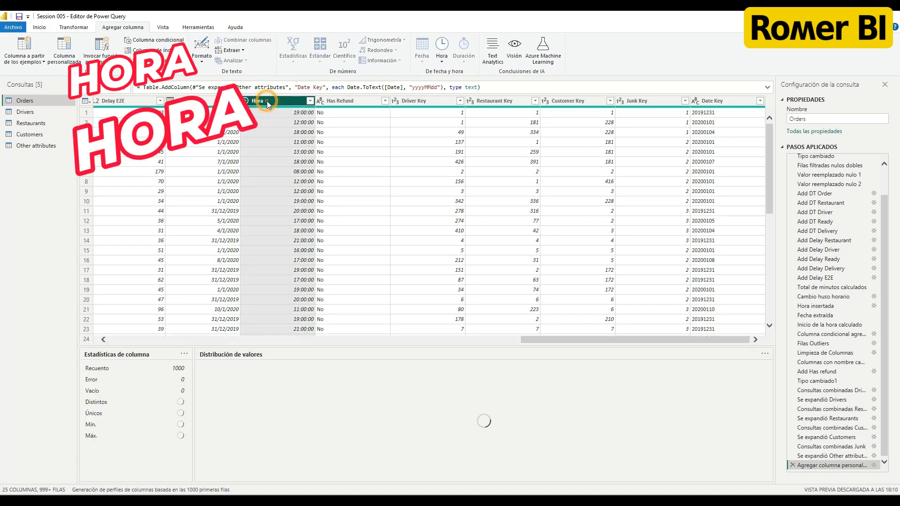
left_click(72, 28)
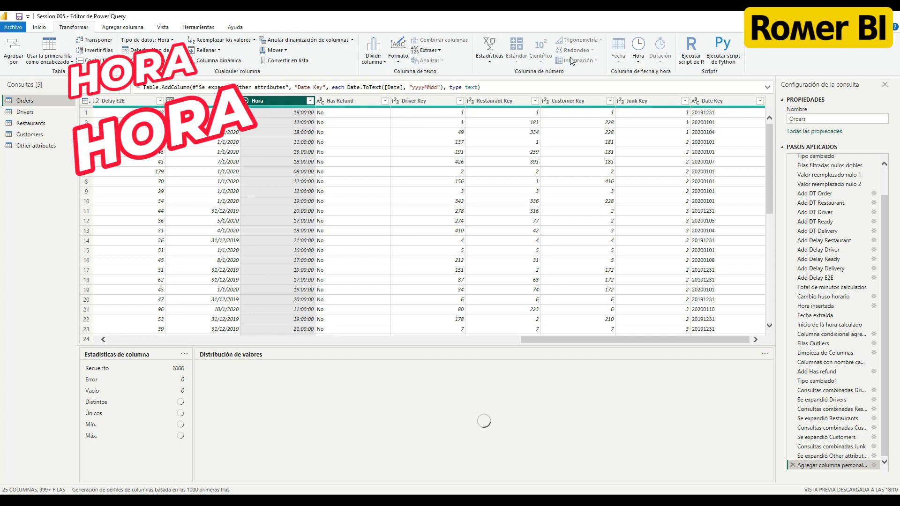
left_click(641, 62)
mouse_move(667, 106)
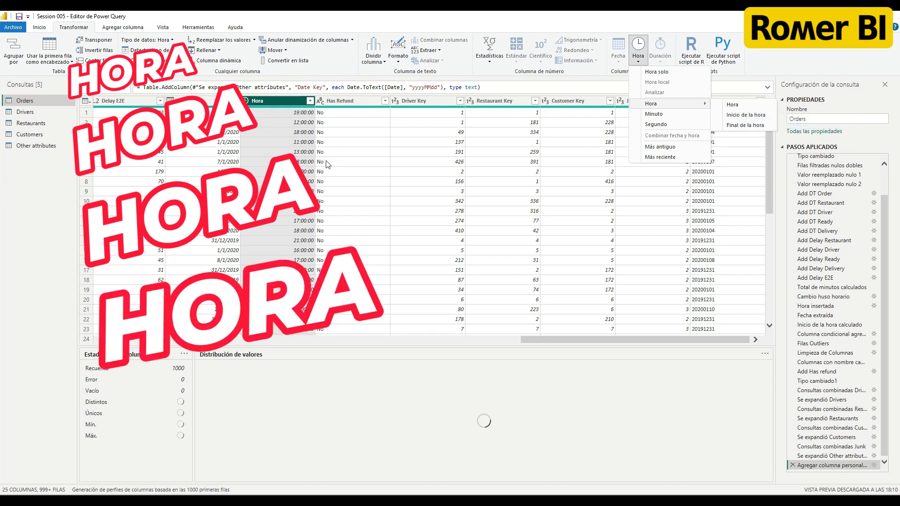
left_click(732, 106)
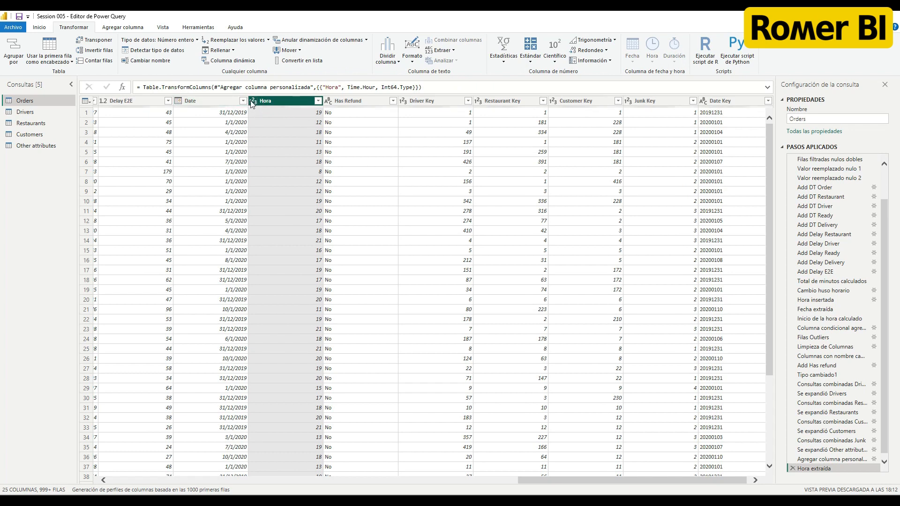
- Change the data type of the Date Key column to whole number (Número entero)
left_click(704, 101)
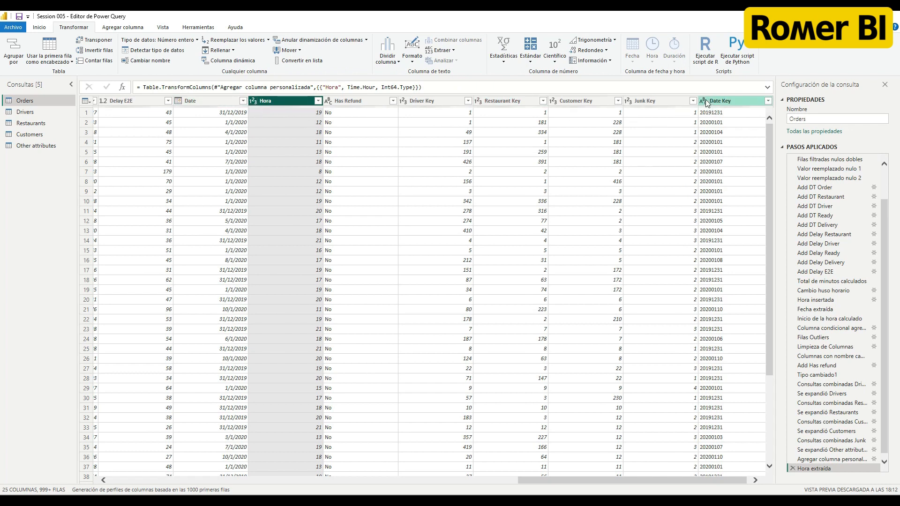
left_click(696, 101)
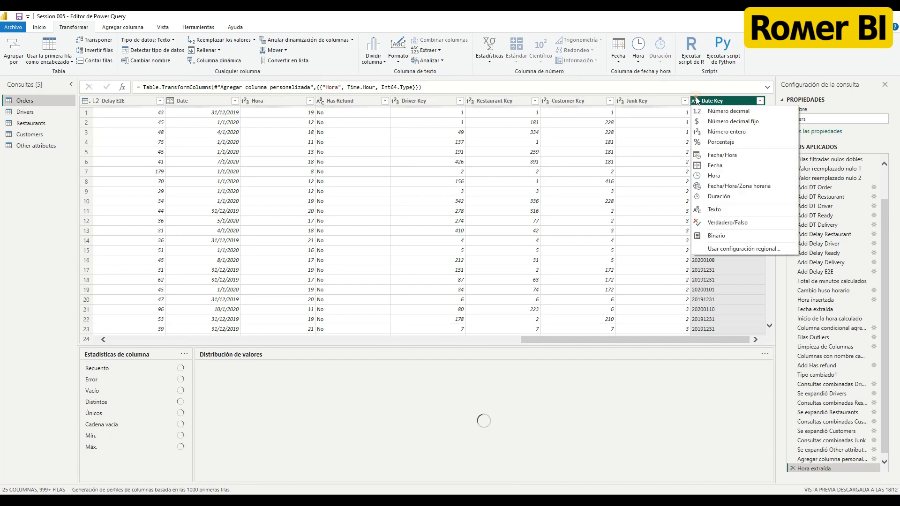
left_click(711, 132)
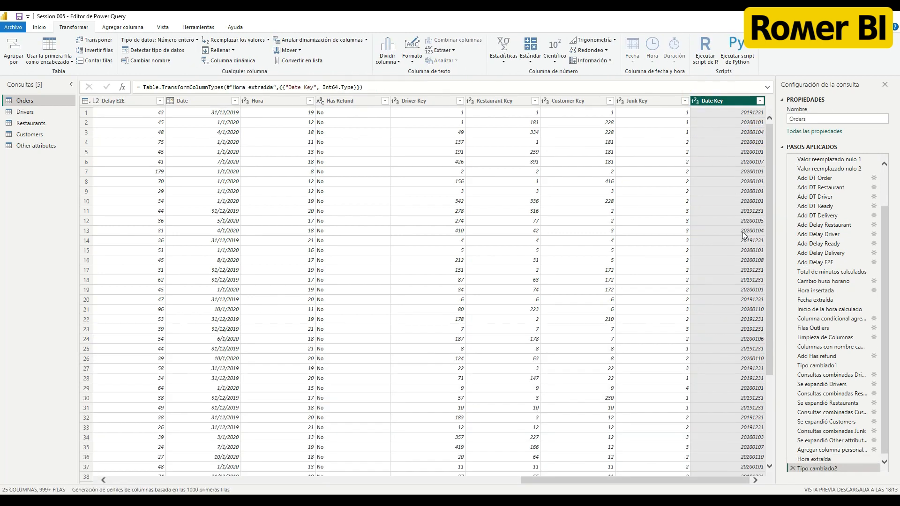
- Rename the applied step that adds the custom Date Key column as "Clave de fecha"
right_click(824, 454)
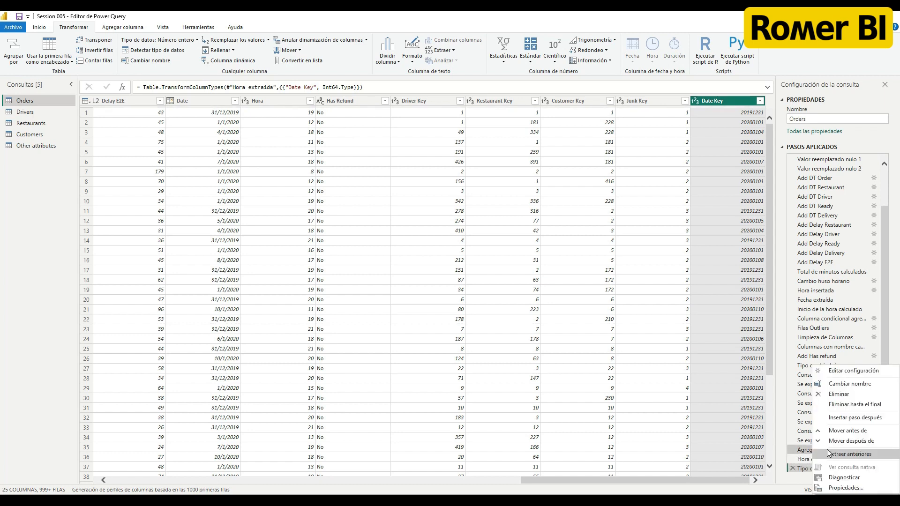
left_click(849, 385)
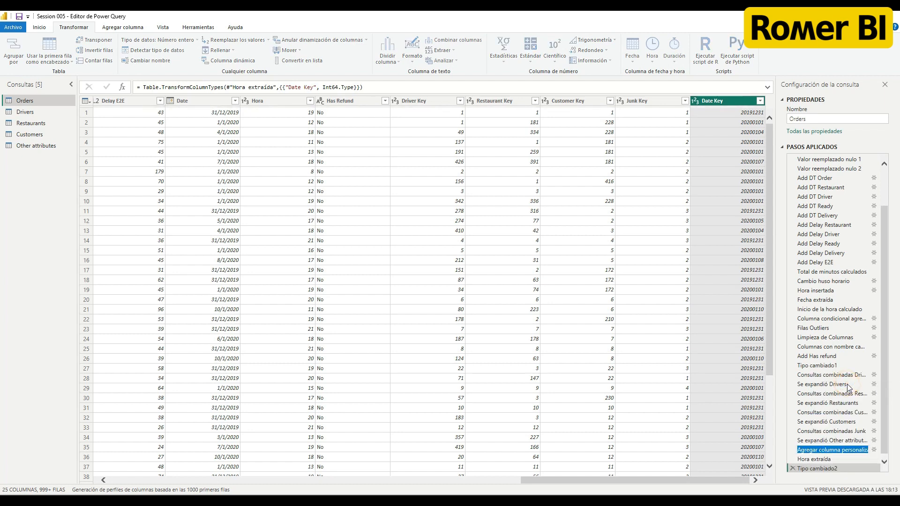
type("Cla")
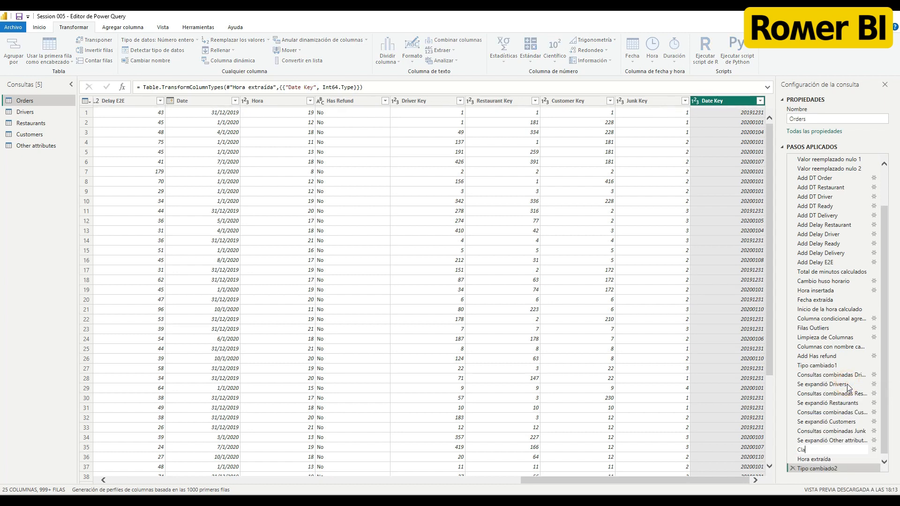
type("ve de fecha")
key("Return")
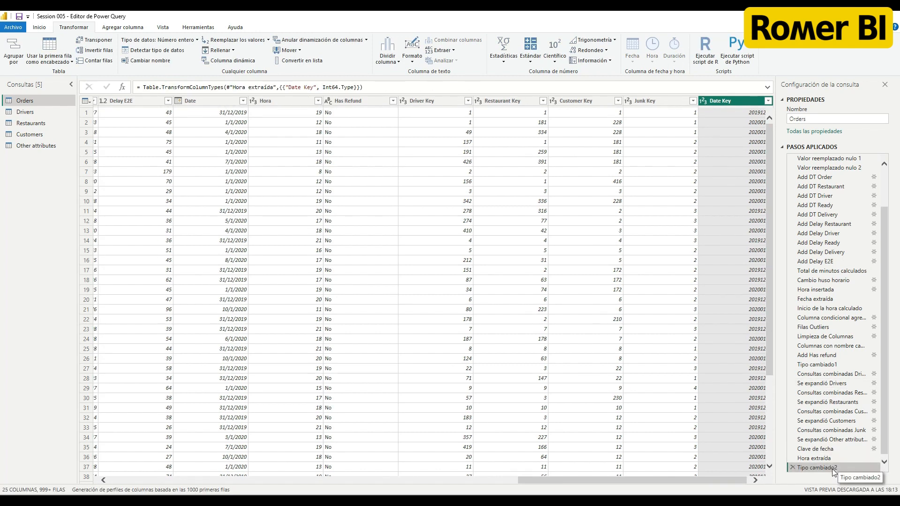
- Choose which Orders columns to keep: deselect all, then select Sub Total, Delivery fee, Service fee, Discount, Tip and Refunded amount
left_click_drag(672, 480, 261, 480)
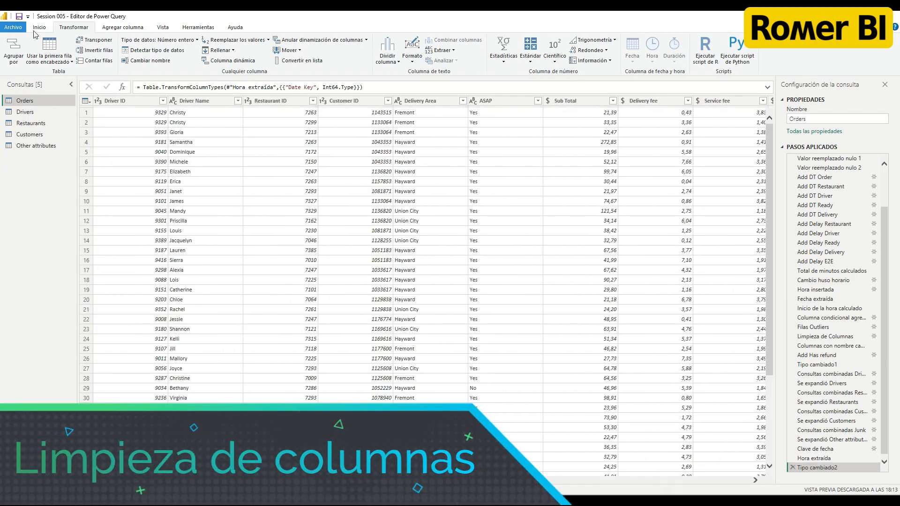
left_click(37, 29)
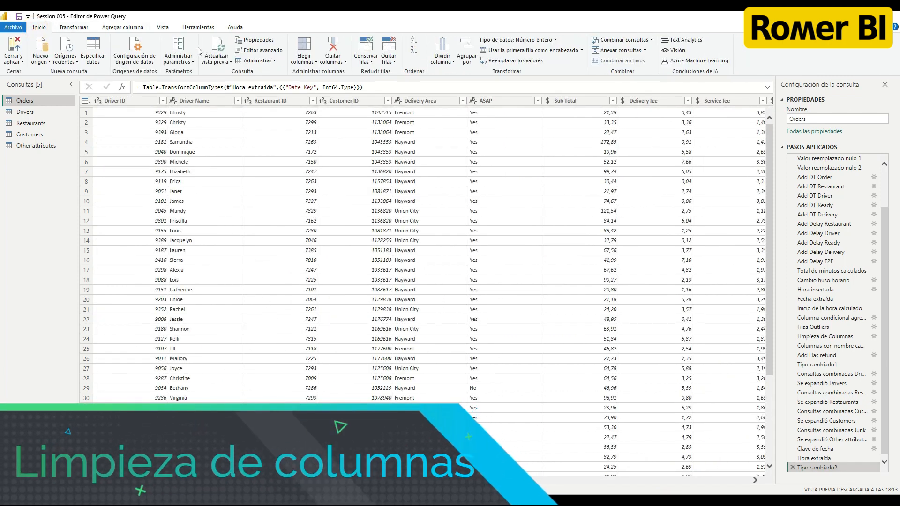
left_click(305, 60)
left_click(314, 71)
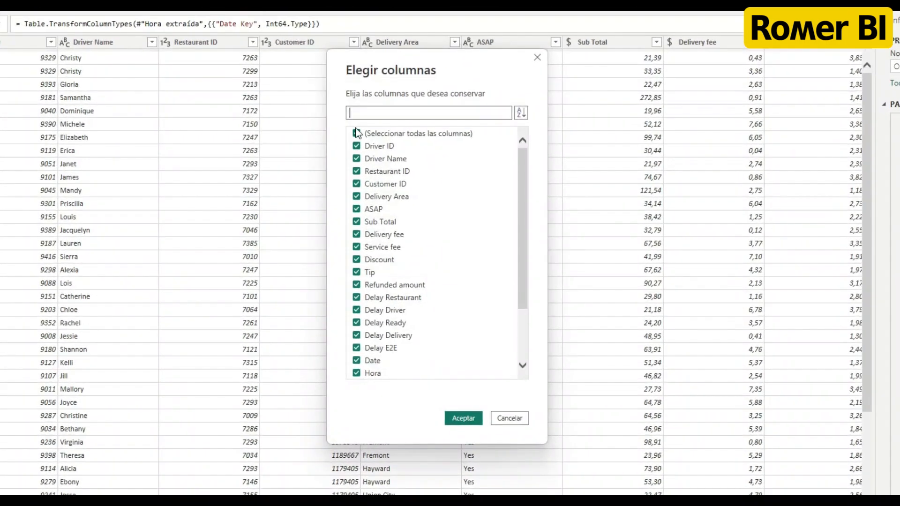
left_click(356, 133)
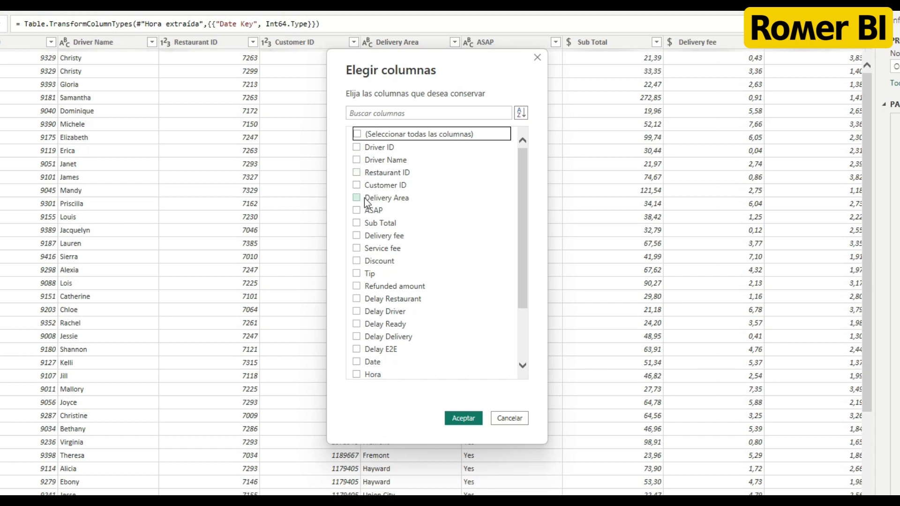
left_click(357, 223)
left_click(356, 235)
left_click(357, 248)
left_click(357, 260)
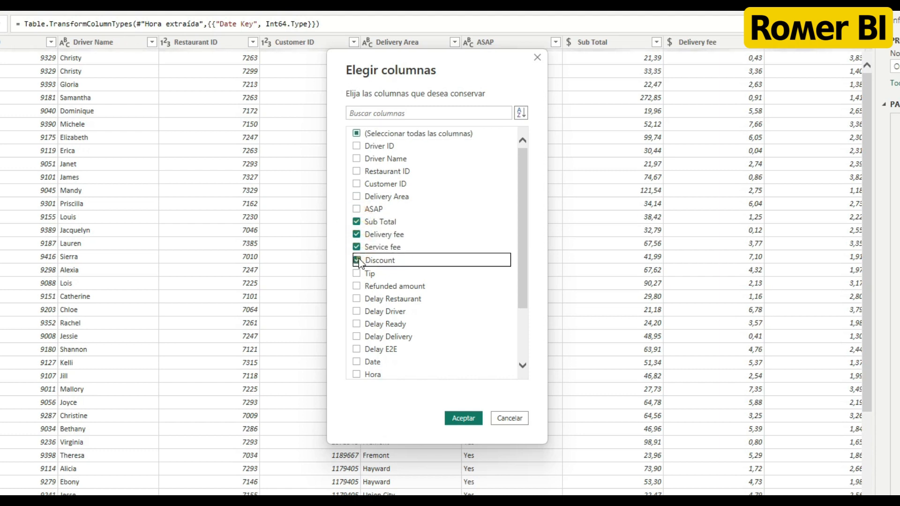
left_click(356, 273)
left_click(357, 285)
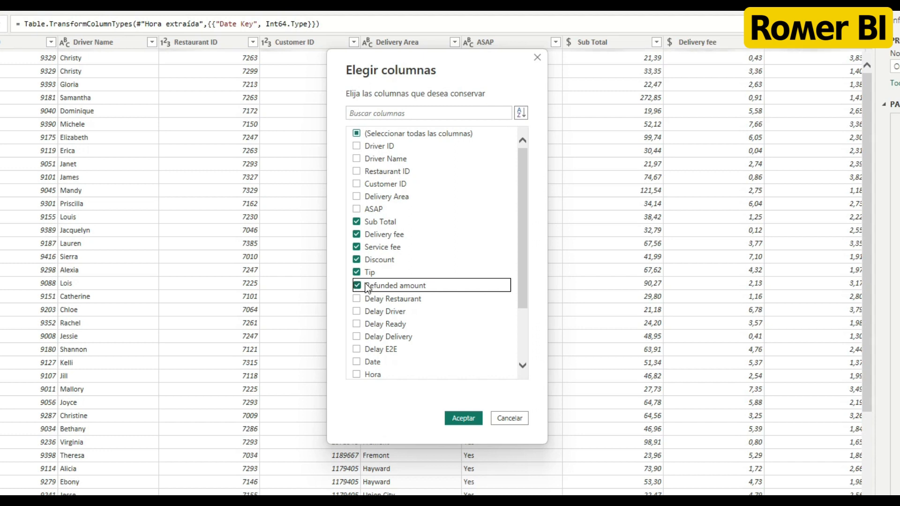
- Also keep the Delay Restaurant, Delay Driver, Delay Ready, Delay Delivery and Delay E2E columns
left_click(357, 299)
left_click(356, 312)
left_click(357, 324)
left_click(357, 337)
left_click(356, 349)
- Add Date Key, Hora, Driver Key, Restaurant Key, Customer Key and Junk Key to the kept columns and confirm the selection
scroll(360, 356, "down", 2)
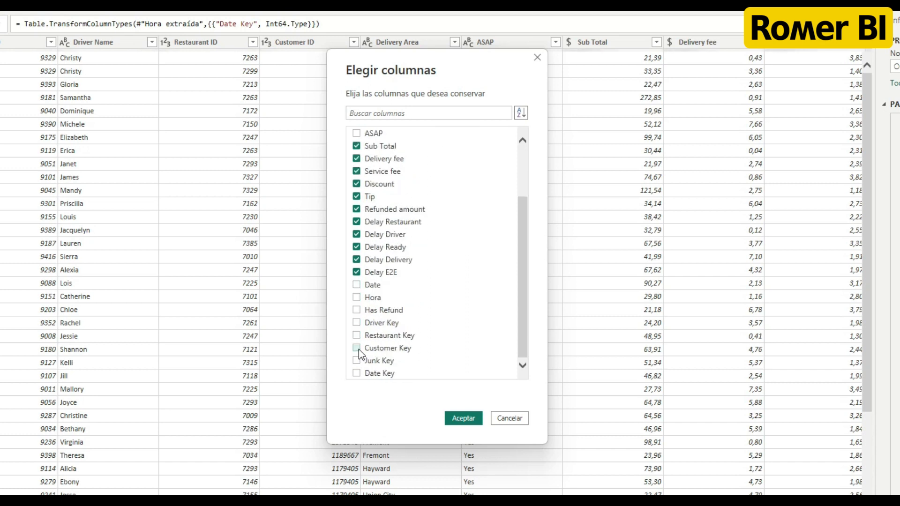
left_click(356, 374)
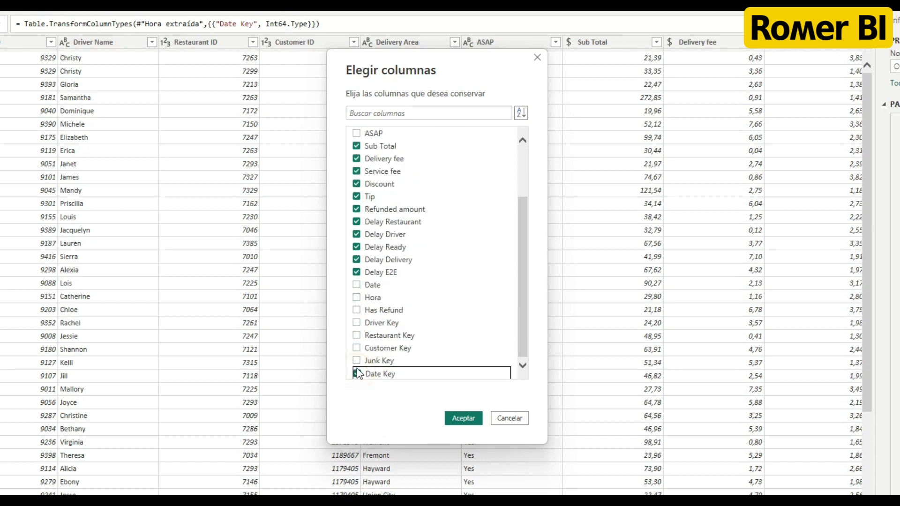
left_click(356, 298)
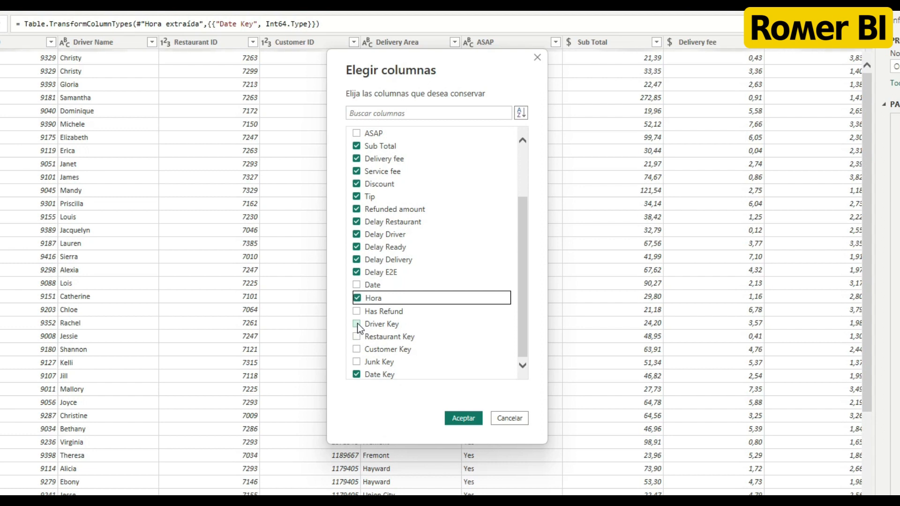
left_click(356, 323)
left_click(357, 336)
left_click(357, 349)
left_click(357, 362)
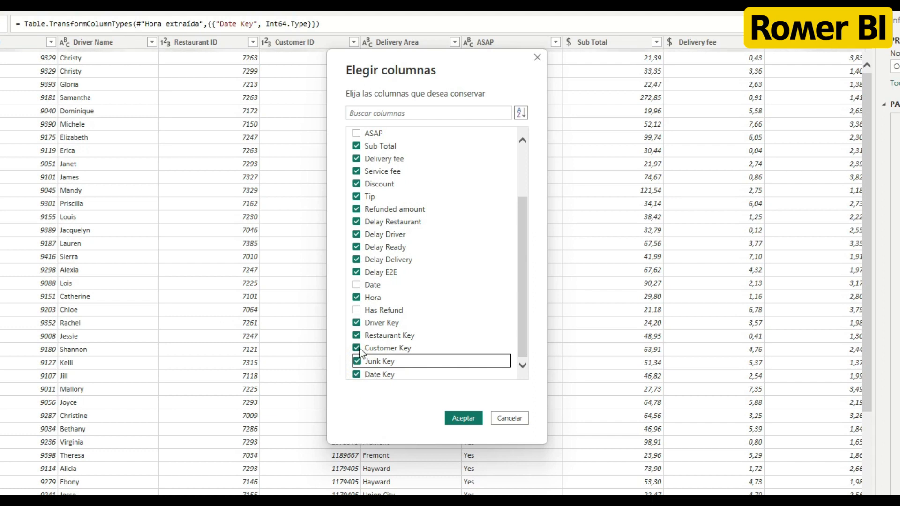
scroll(382, 310, "up", 3)
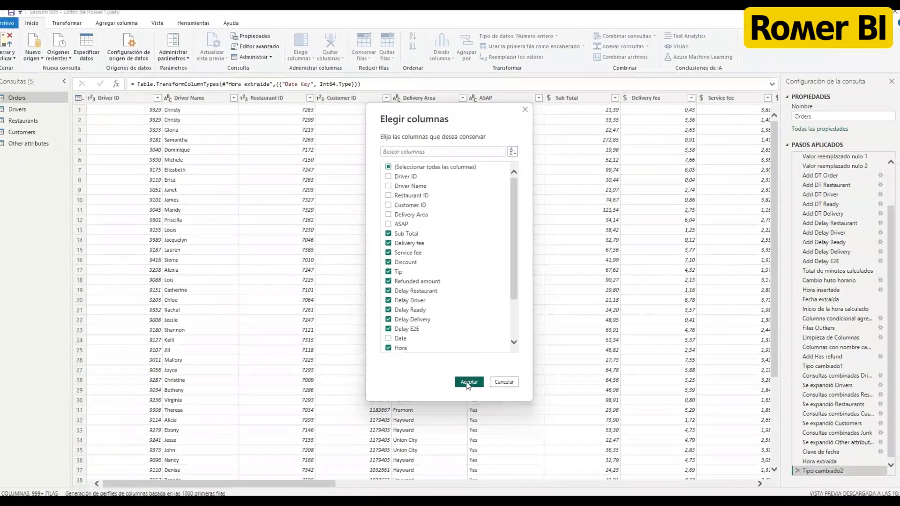
left_click(455, 417)
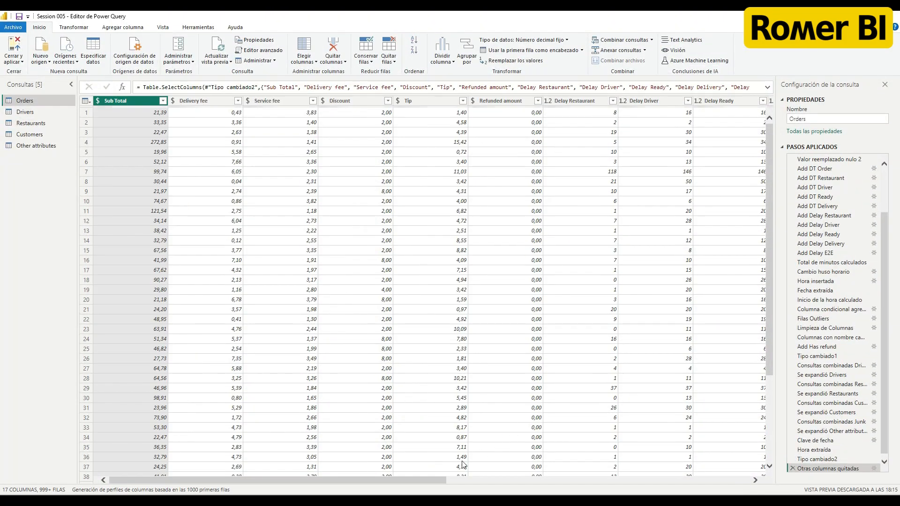
- Review the remaining Orders columns, then close Power Query and apply the changes to the model
left_click_drag(383, 478, 686, 479)
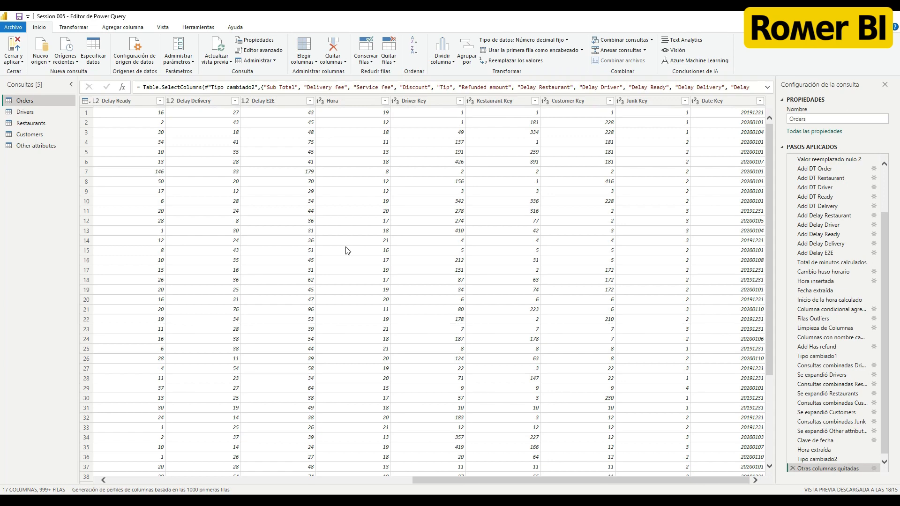
left_click_drag(558, 480, 225, 471)
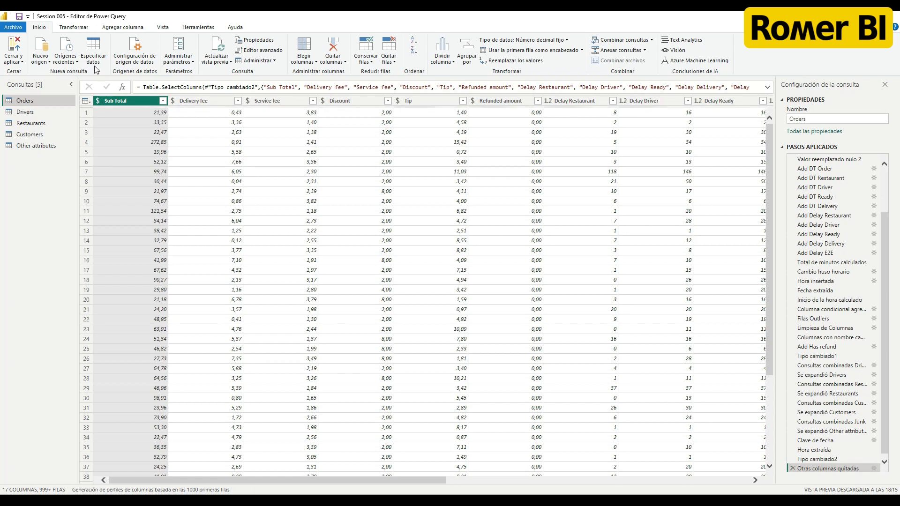
left_click(13, 48)
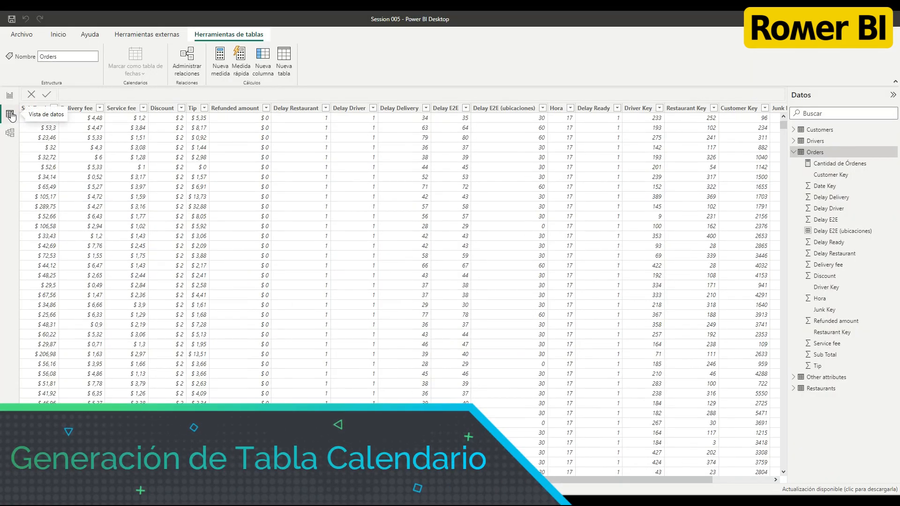
- Create a new calculated table, start its formula with "Calendar=" and add several blank lines below for the expression
left_click(285, 55)
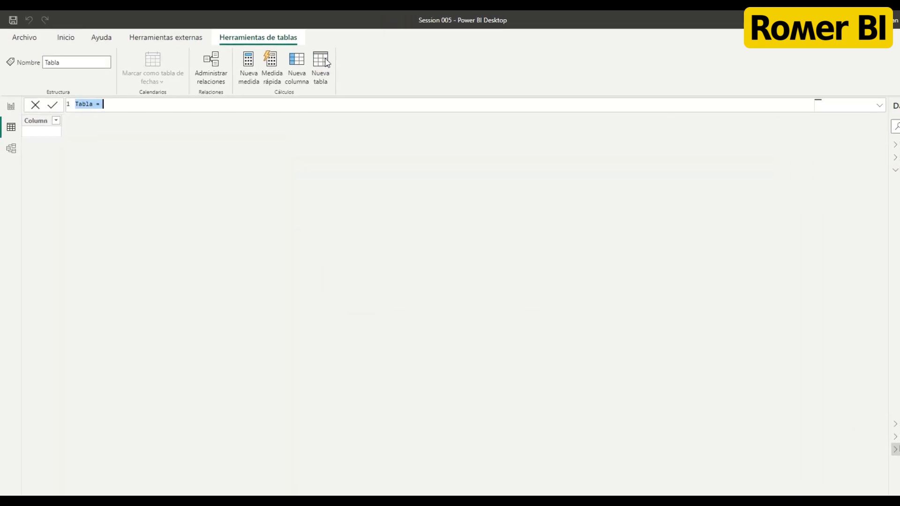
key("BackSpace")
type("Cal")
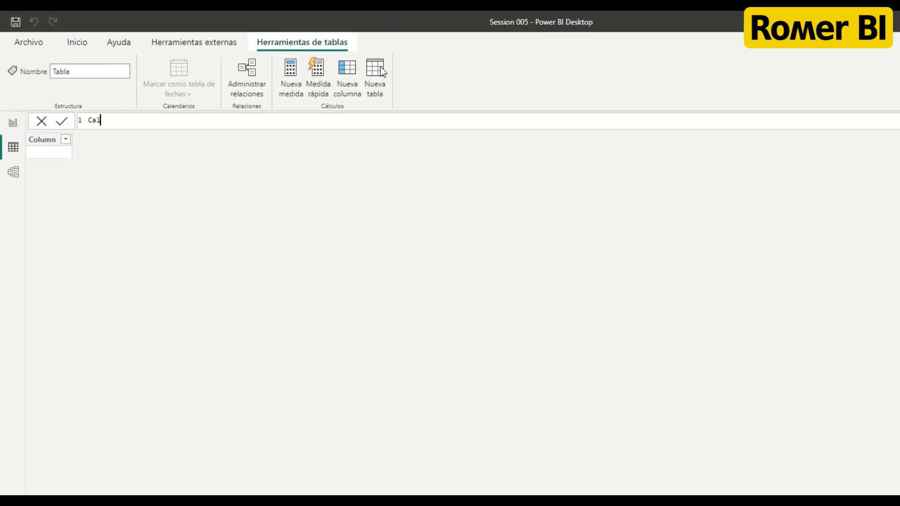
type("endar=")
key("shift+Return")
key("shift+Return")
key("shift+Return")
key("shift+Return")
key("shift+Return")
key("shift+Return")
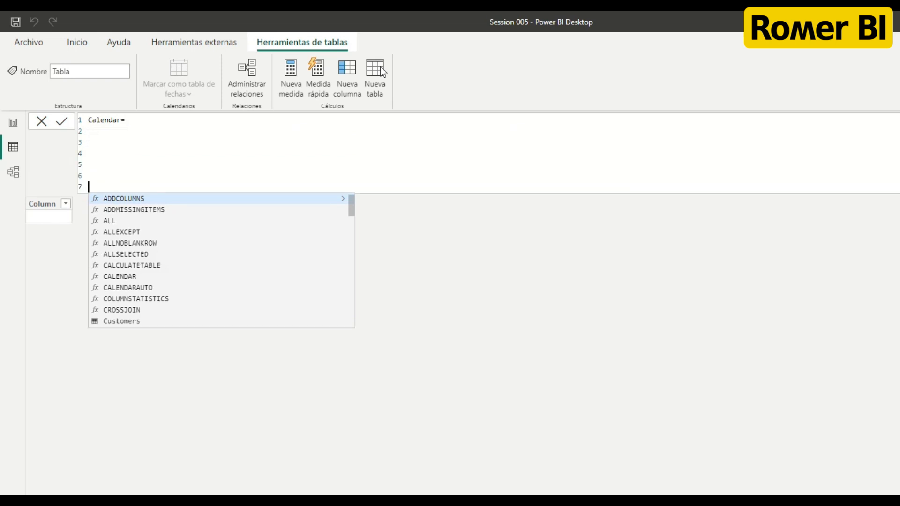
key("Up")
key("Up")
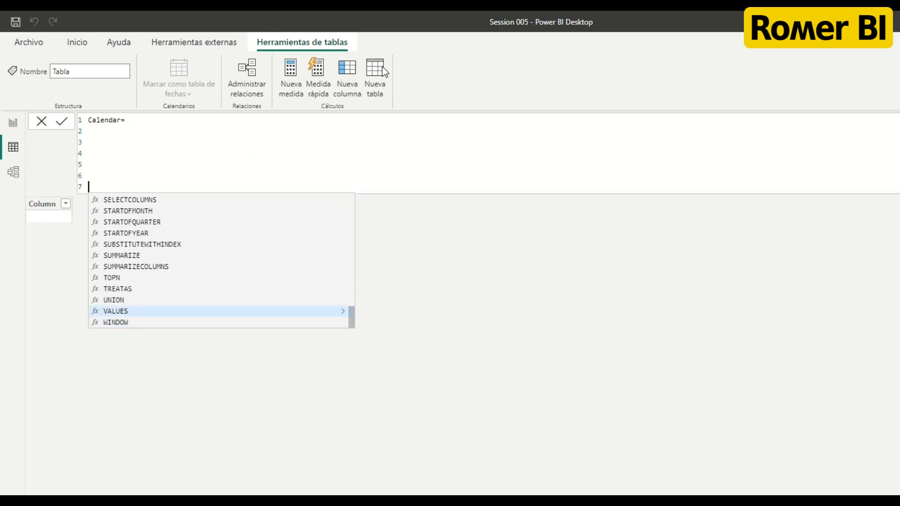
left_click(117, 137)
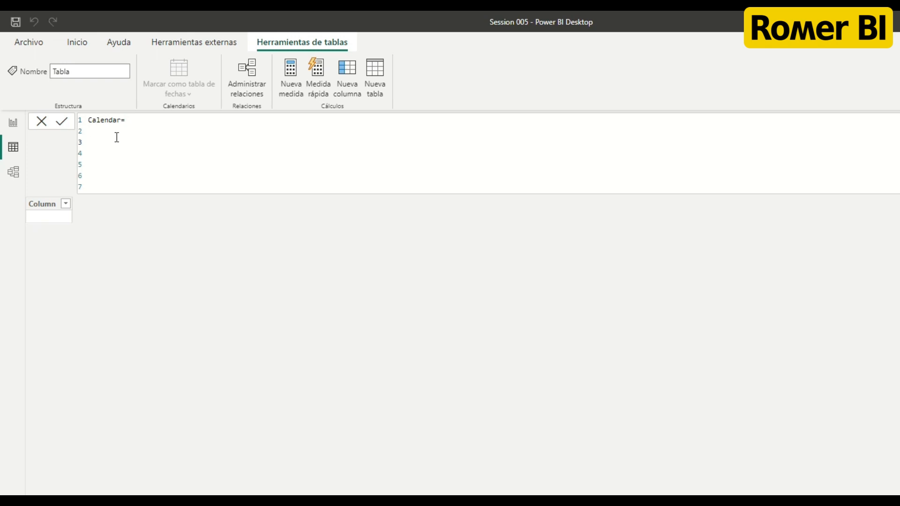
type("CALEN")
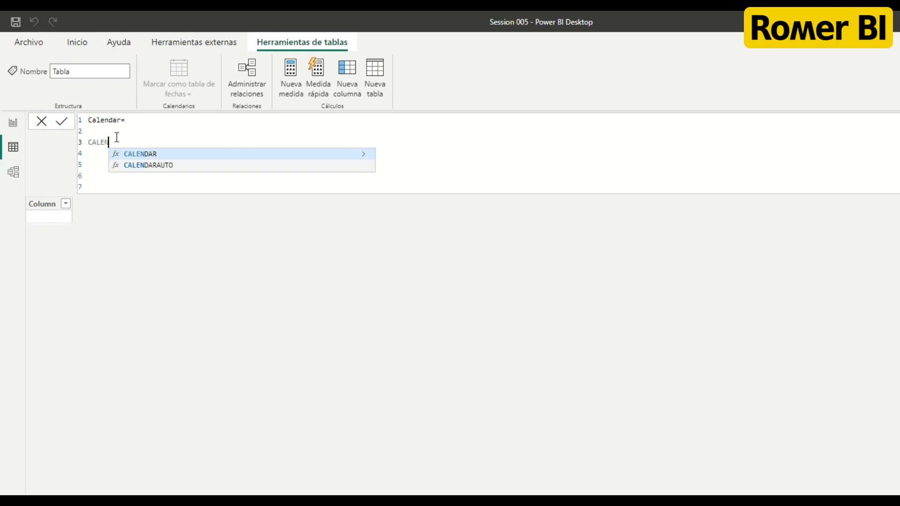
key("Tab")
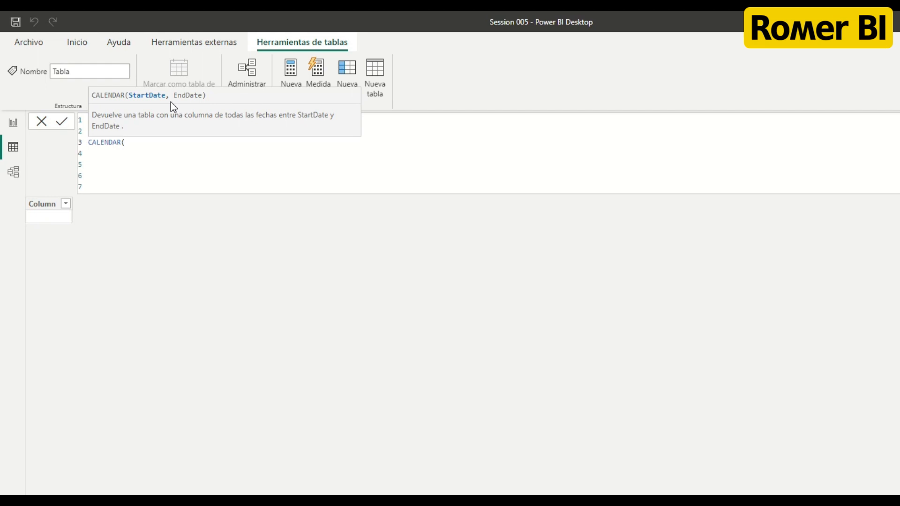
key("Escape")
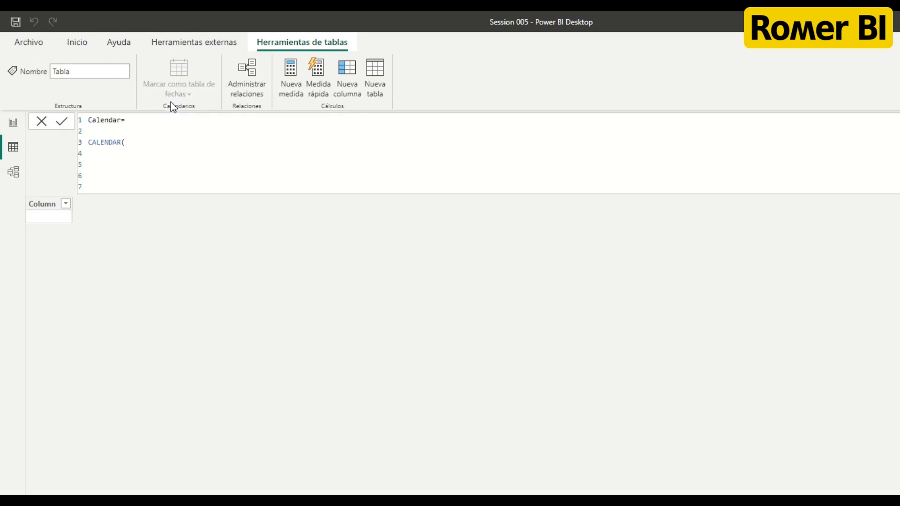
key("shift+Home")
key("BackSpace")
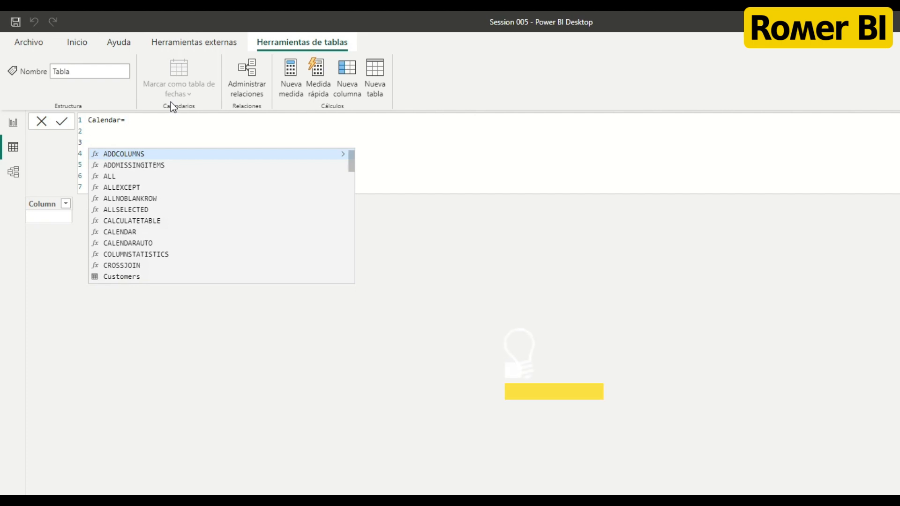
- Define a variable for the earliest order date in the Calendar formula: VAR _MIN=MIN(Orders[Date Key])
type("VAR")
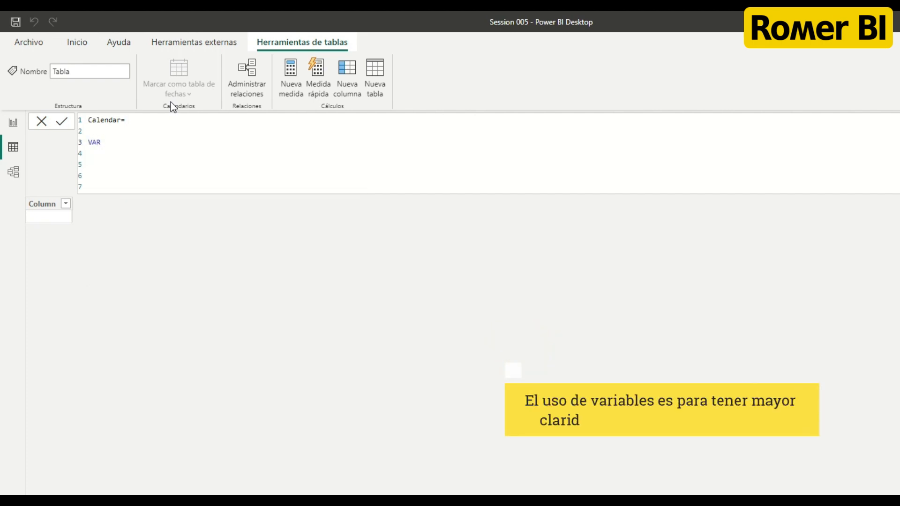
type(" _MIN=")
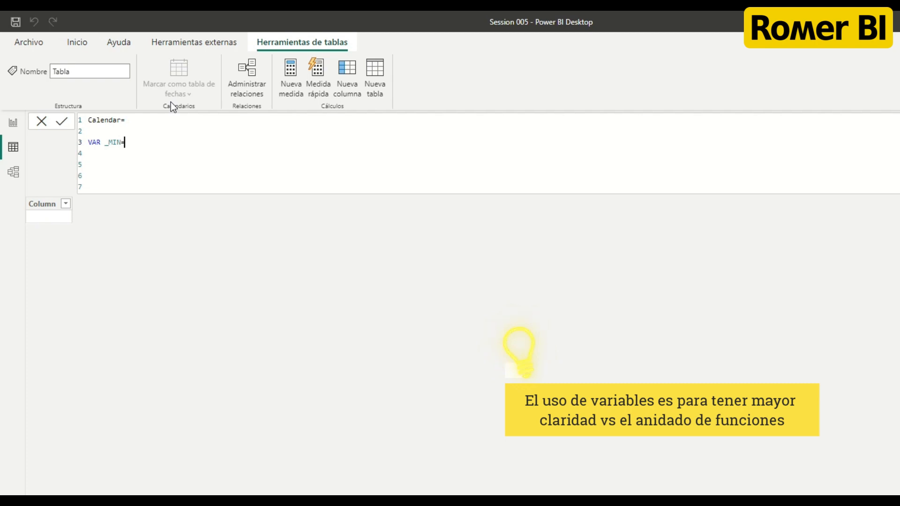
type("MIN")
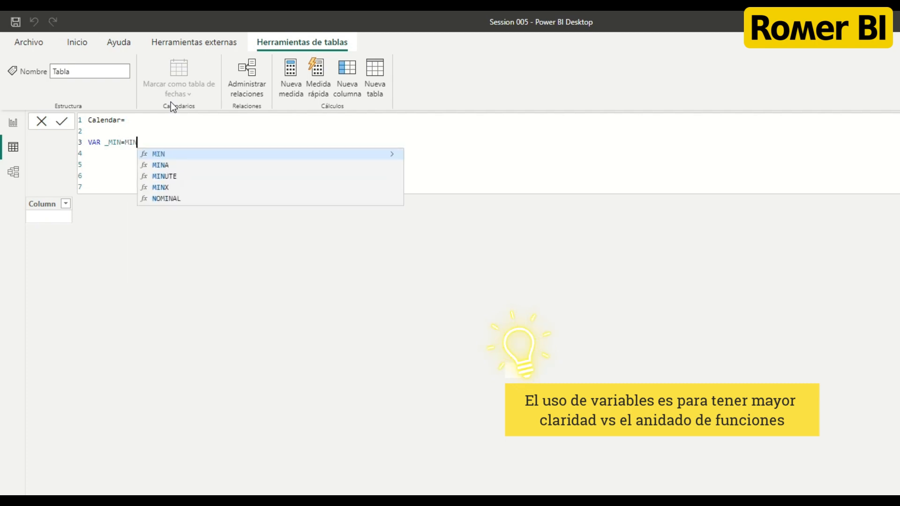
type("(or")
key("Down")
key("Down")
key("Down")
key("Down")
key("Tab")
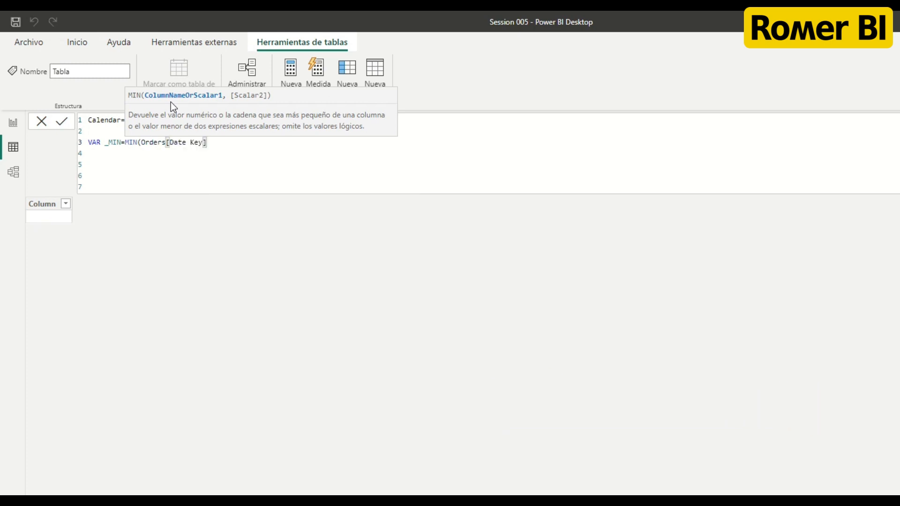
type(")")
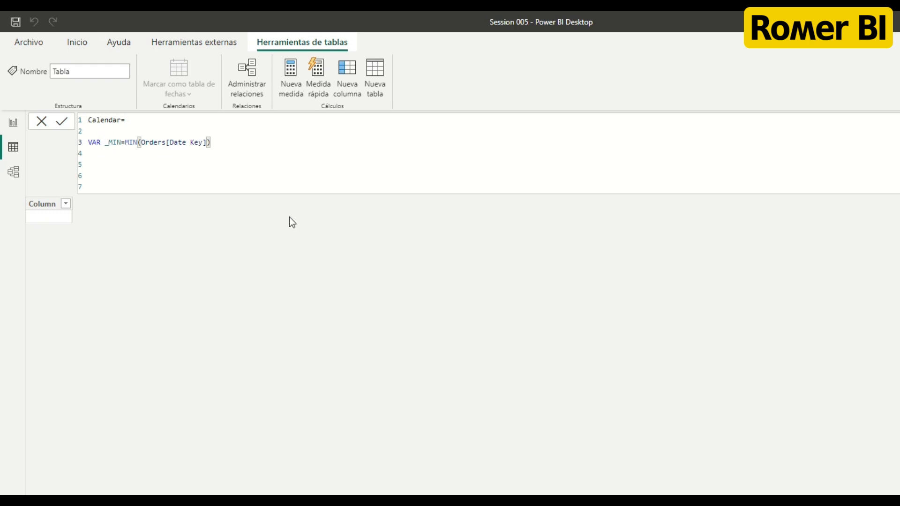
- Duplicate the VAR _MIN line onto a new line directly below it in the Calendar formula
left_click(229, 140)
key("shift+Home")
key("ctrl+c")
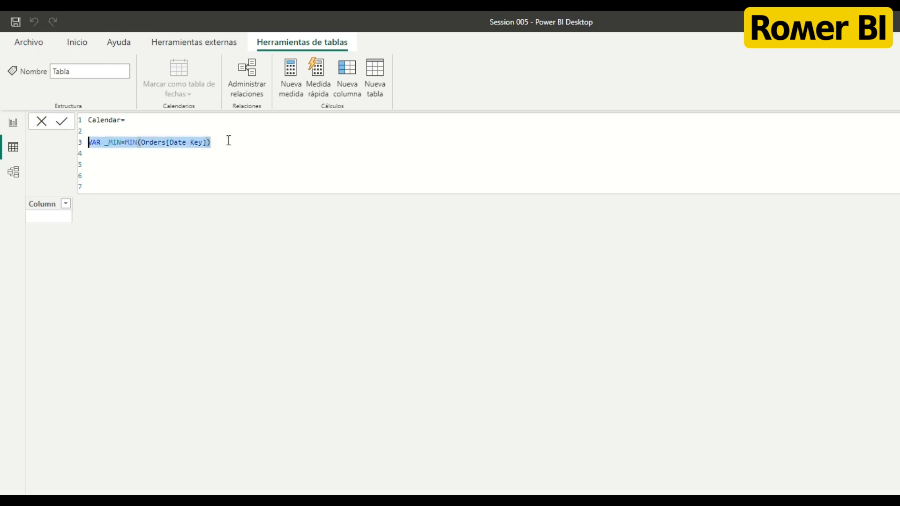
left_click(229, 141)
key("Return")
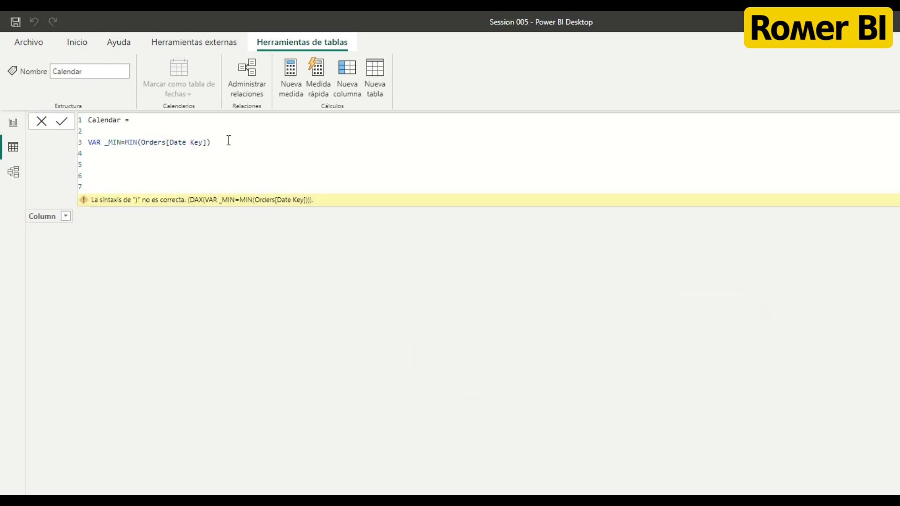
key("Return")
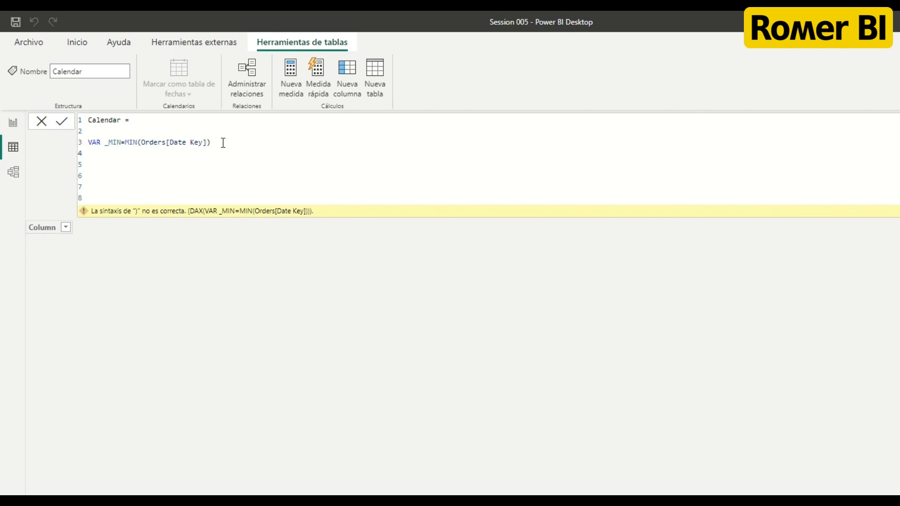
key("ctrl+v")
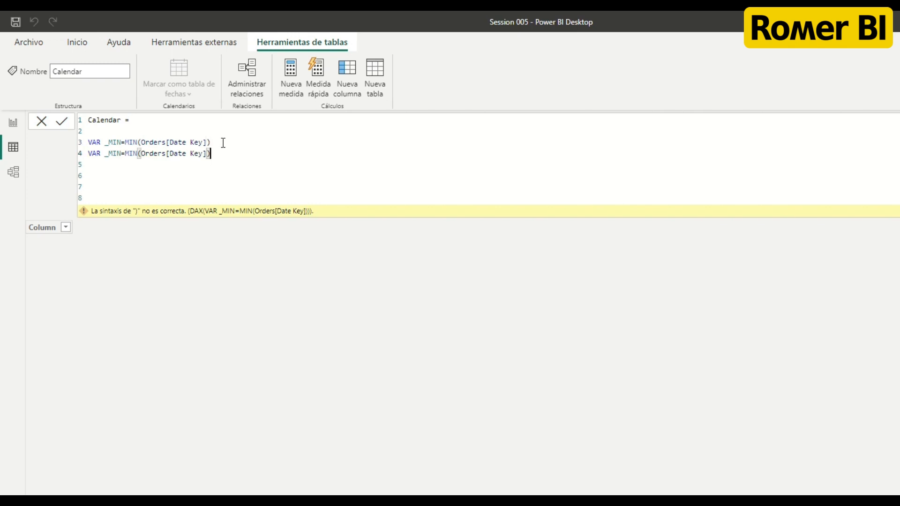
- Turn the duplicated line into the latest order date variable: VAR _MAX=MAX(Orders[Date Key])
left_click(117, 153)
key("BackSpace")
type("X")
key("Right")
key("Right")
key("Delete")
key("Delete")
type("AX")
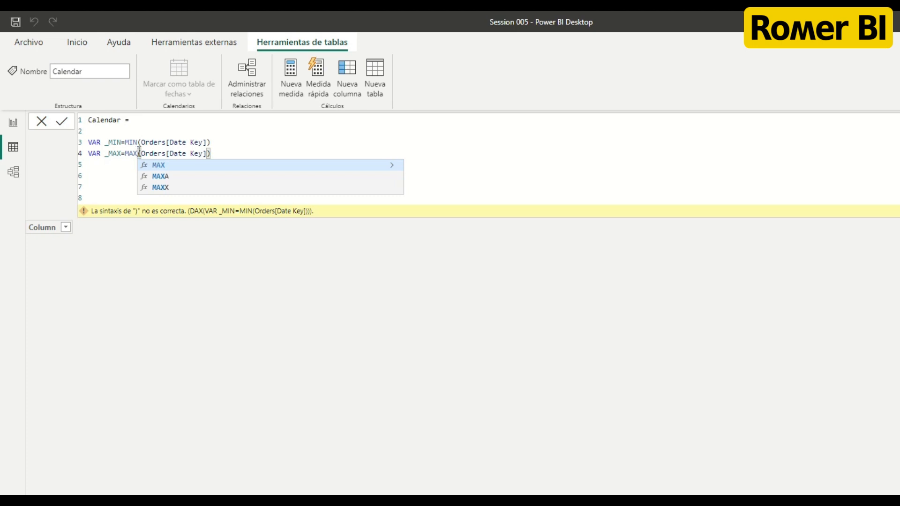
left_click(227, 153)
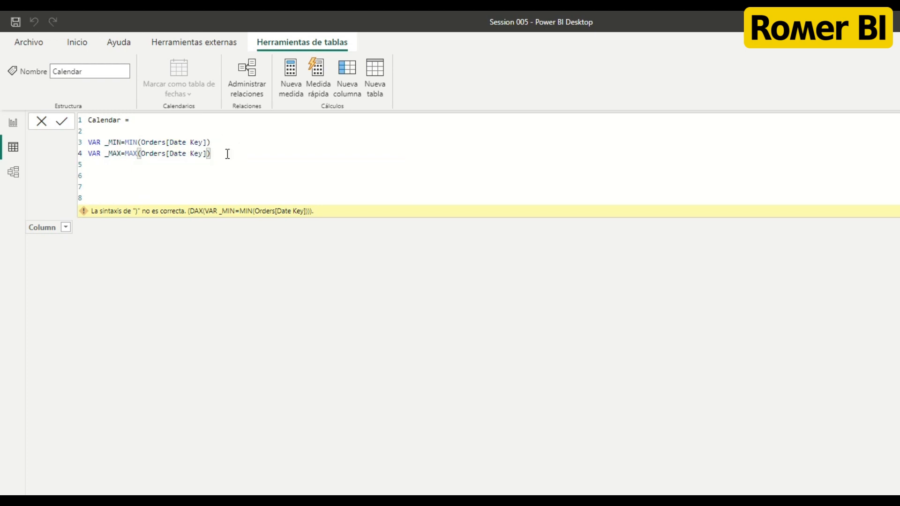
- Below a blank line, start a start-date variable with its year taken from the minimum key: VAR _INI=DATE(LEFT(_MIN,4)
key("Return")
key("Return")
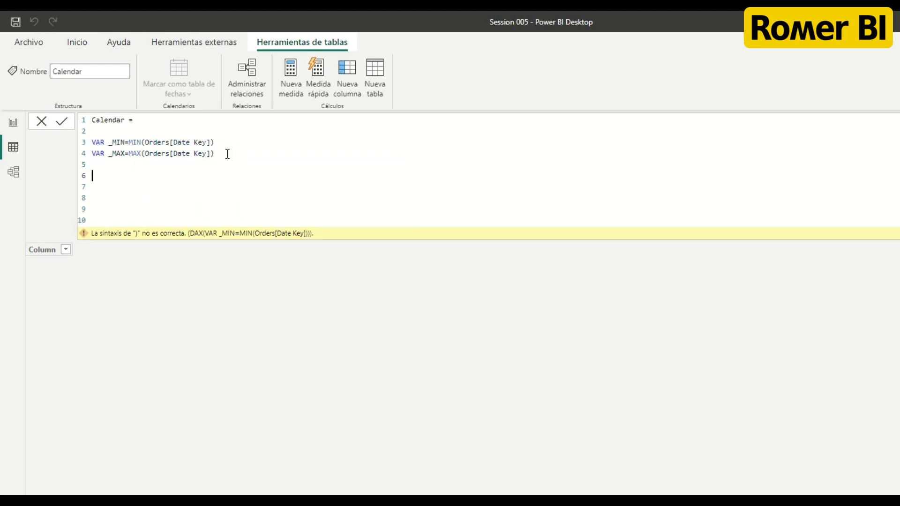
type("VAR _INI=DATE")
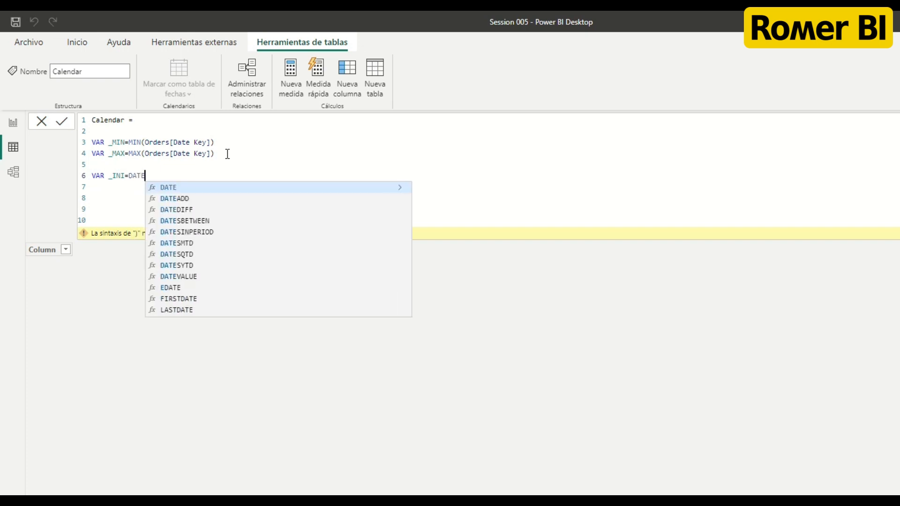
type("(")
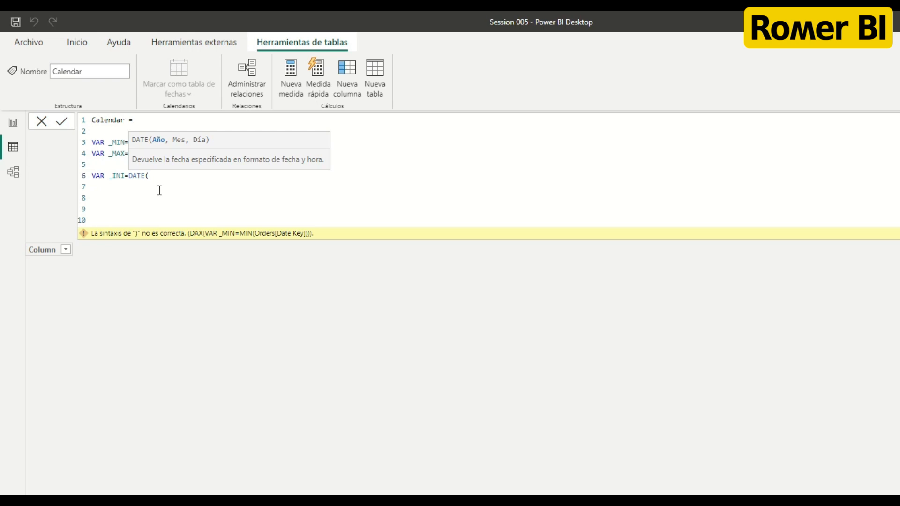
type("LEFTR")
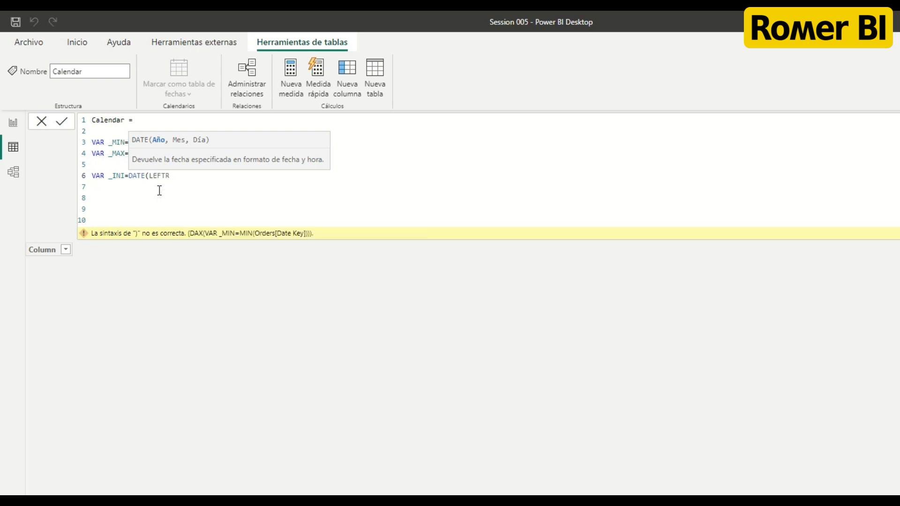
key("BackSpace")
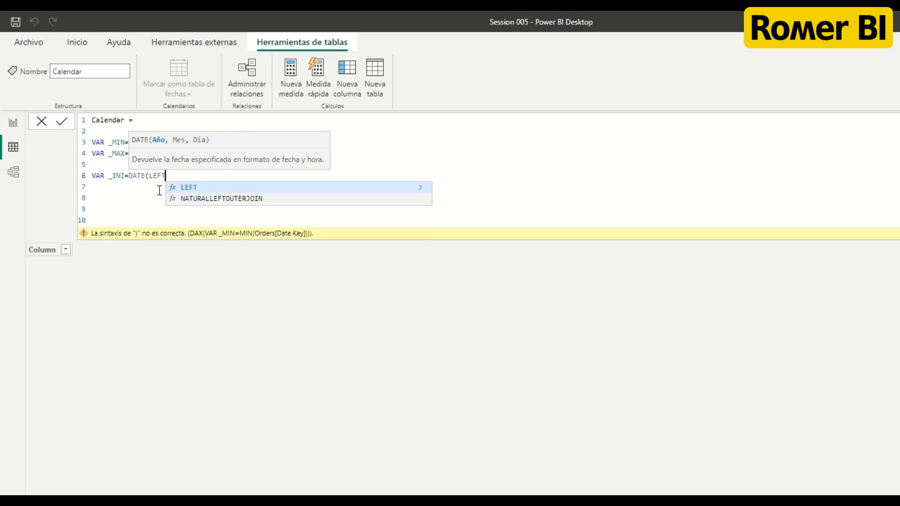
type("(")
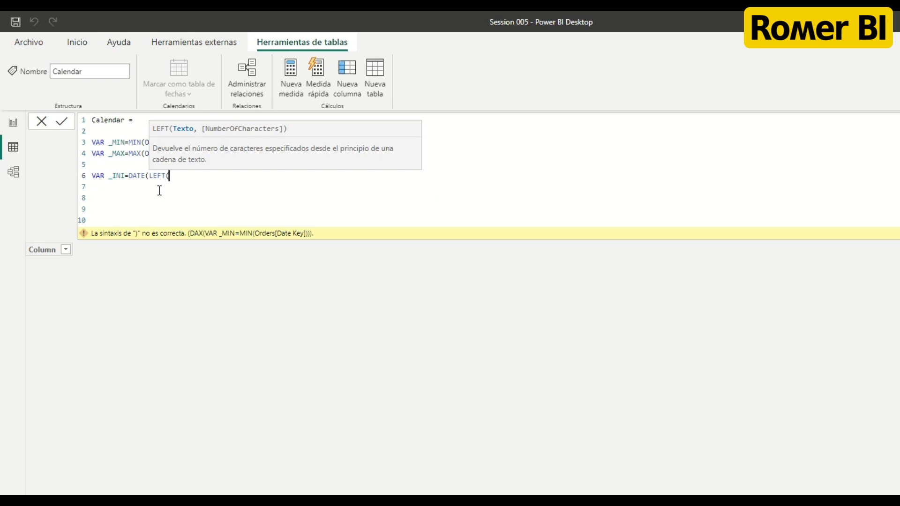
type("_MIN")
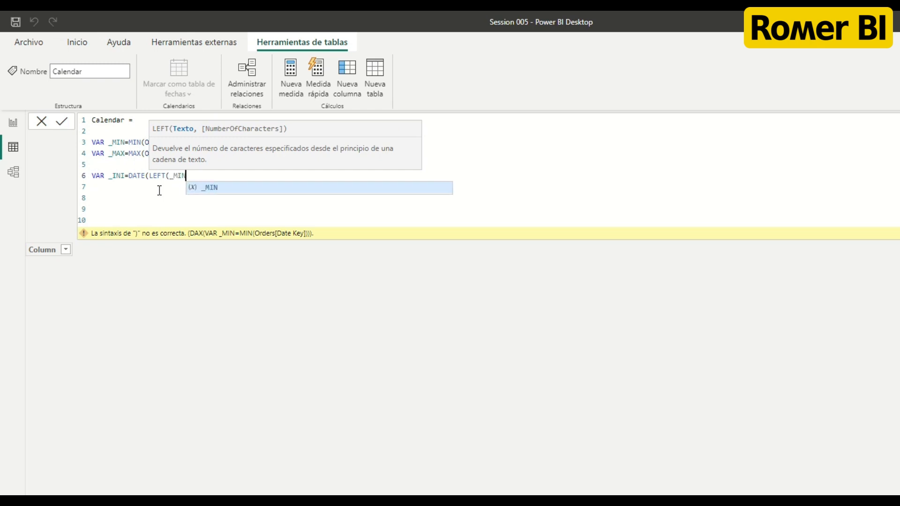
type(",4)")
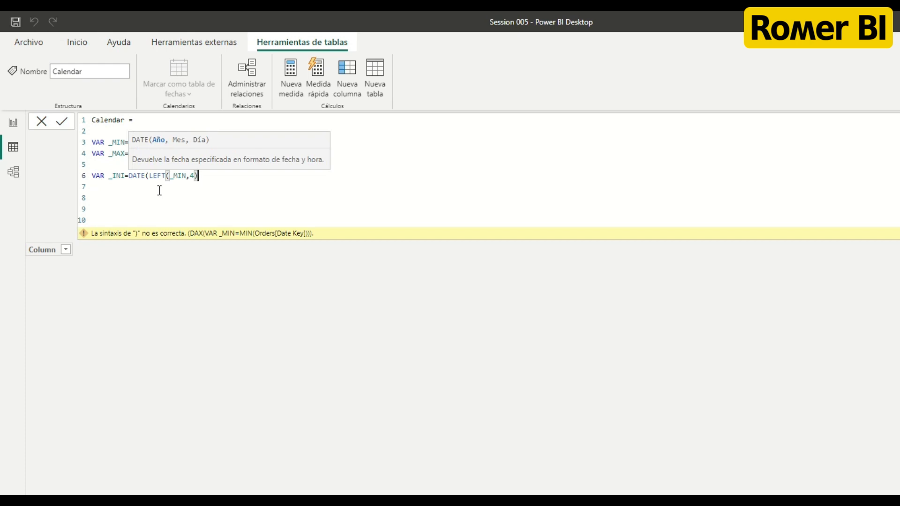
- Complete the _INI date with its month and day arguments, MID(_MIN,5,2) and RIGHT(_MIN,2), and close the DATE function
type(",MID(")
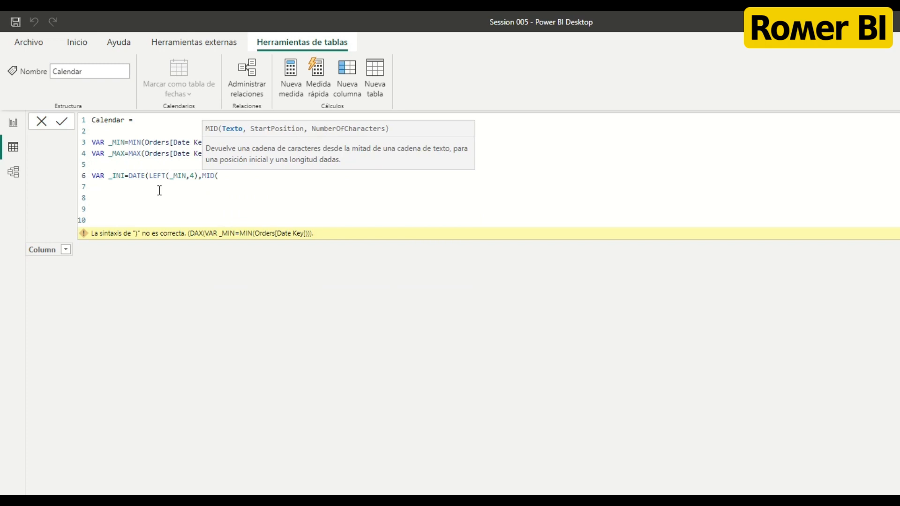
type("_MIN")
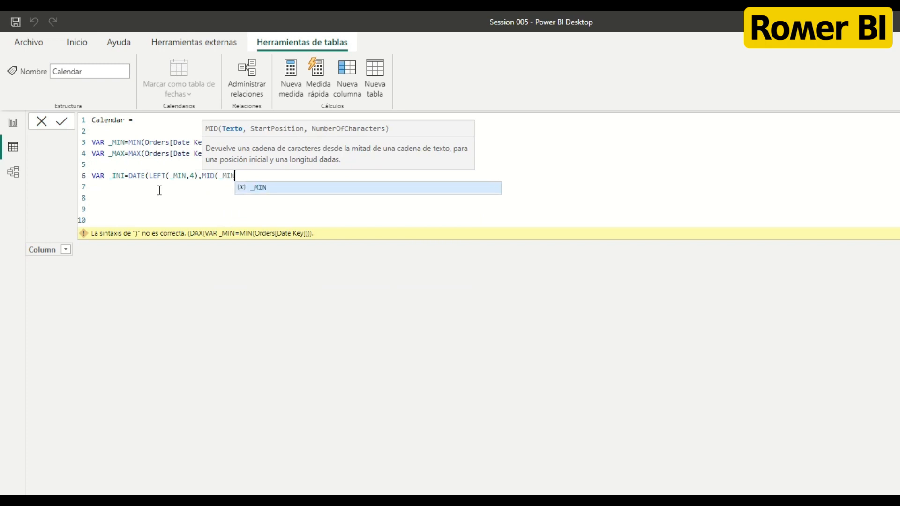
type(",")
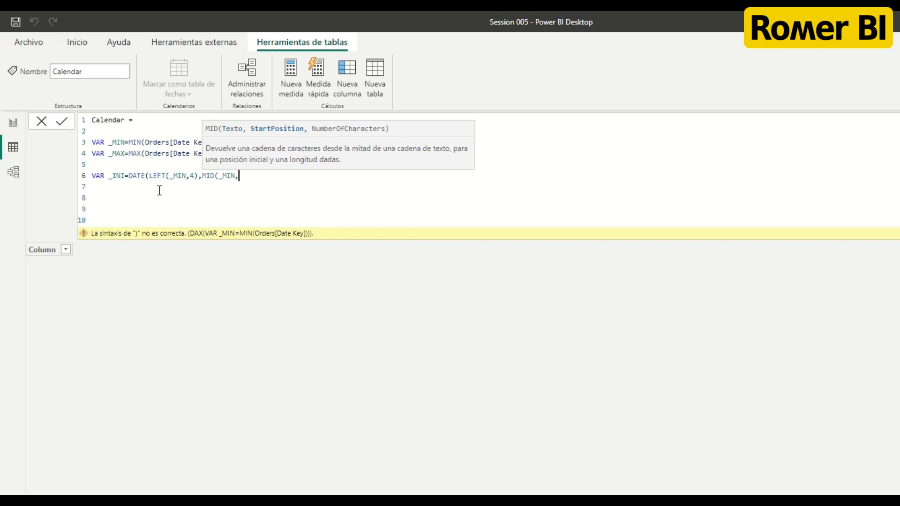
type("5,2)")
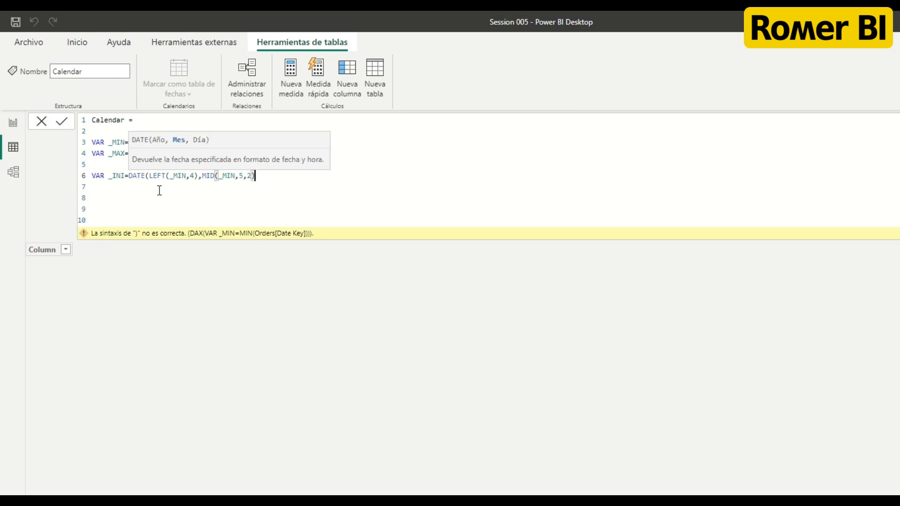
type(",")
type("RI")
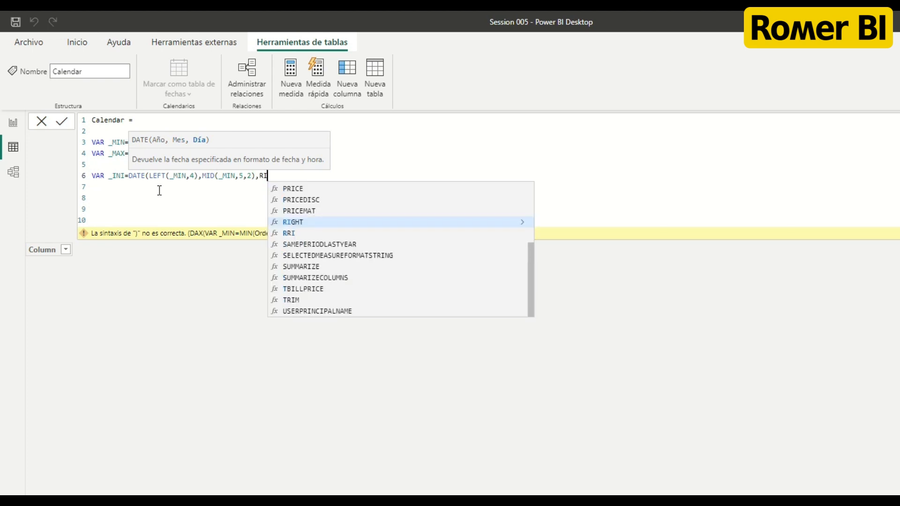
type("GHT(_")
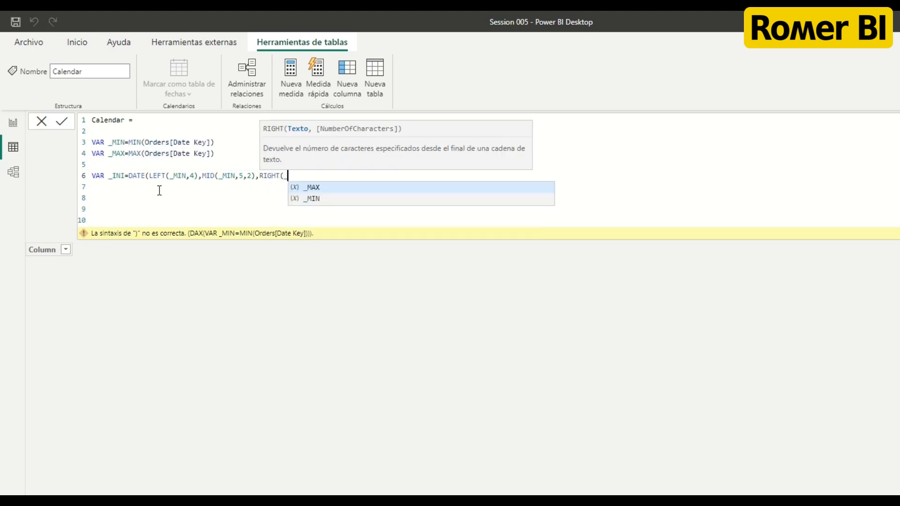
key("Down")
key("Tab")
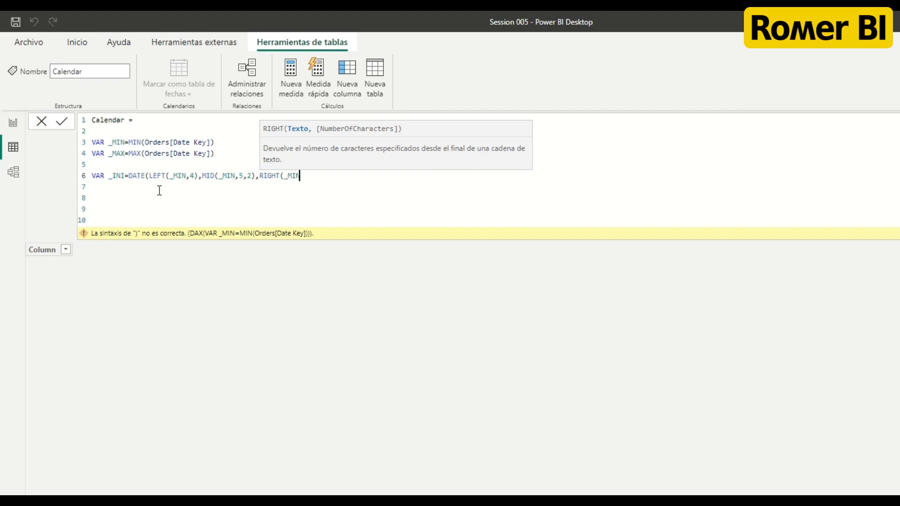
type(",2)")
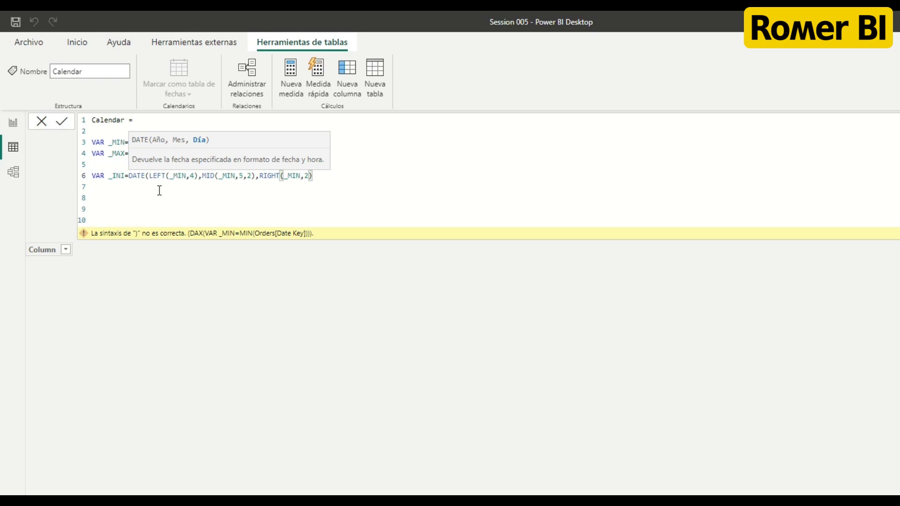
type(")")
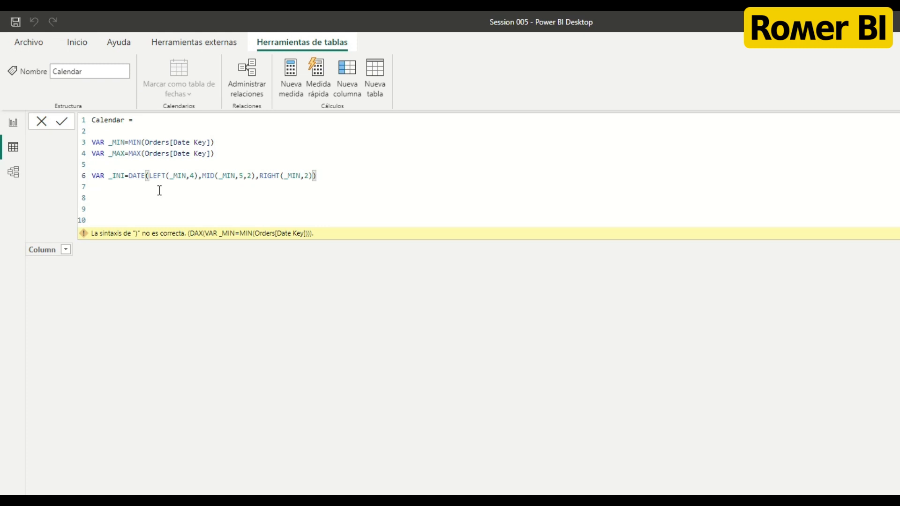
- Duplicate the VAR _INI line directly below it and rename the copied variable _FIN
key("shift+Home")
key("ctrl+c")
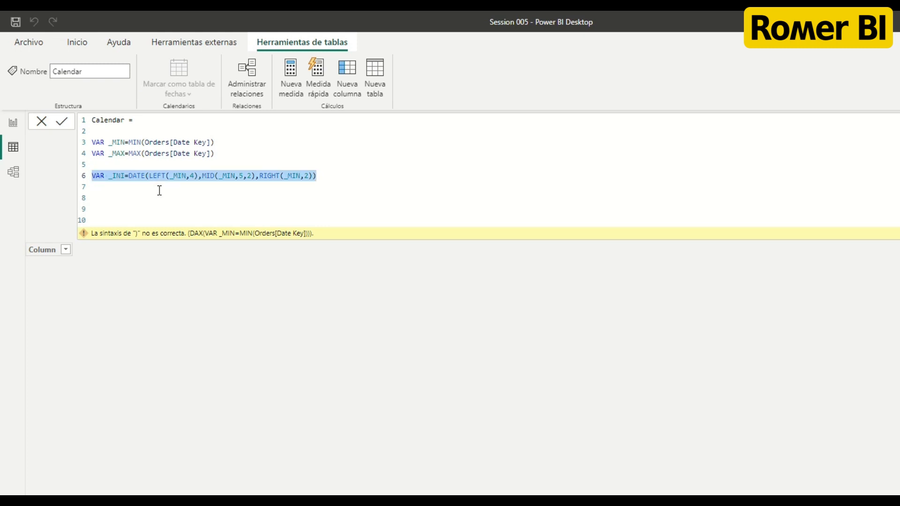
key("End")
key("Return")
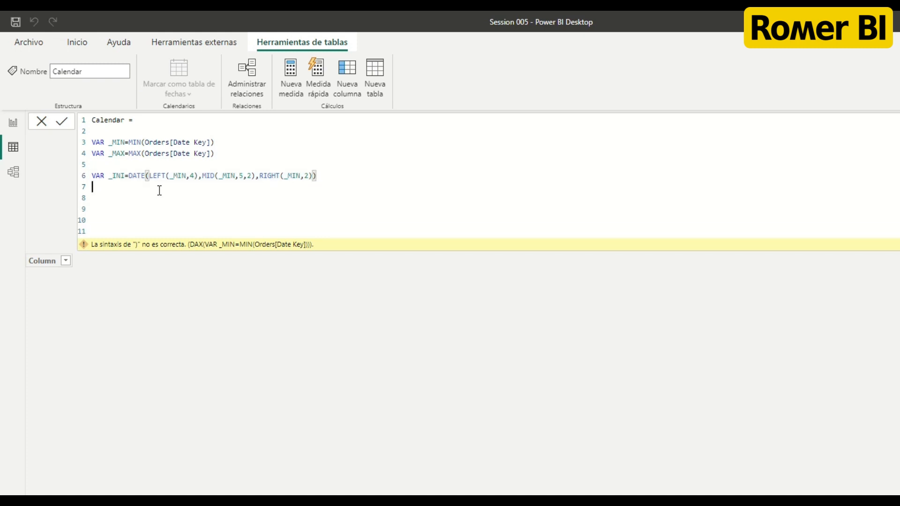
key("ctrl+v")
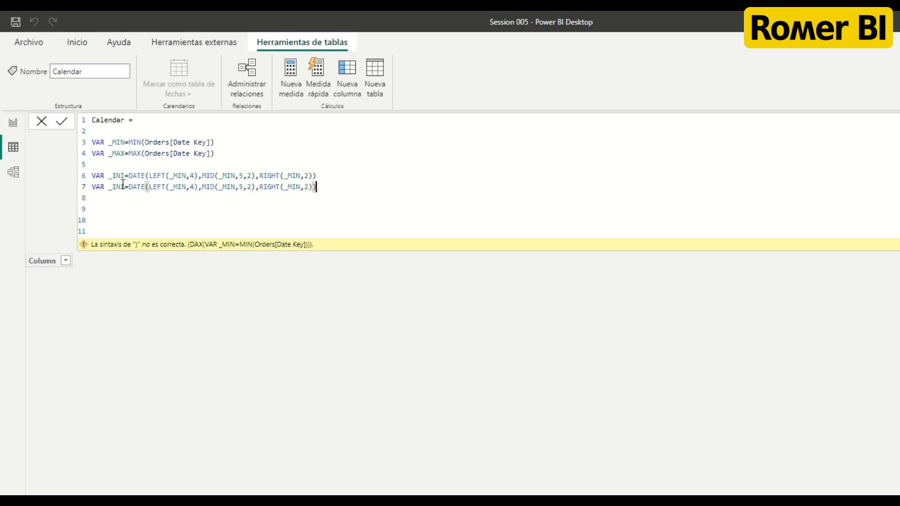
left_click_drag(113, 185, 125, 187)
type("FIN")
- Replace the three _MIN references in the _FIN line with _MAX, inside its LEFT, MID and RIGHT functions
double_click(116, 155)
key("ctrl+c")
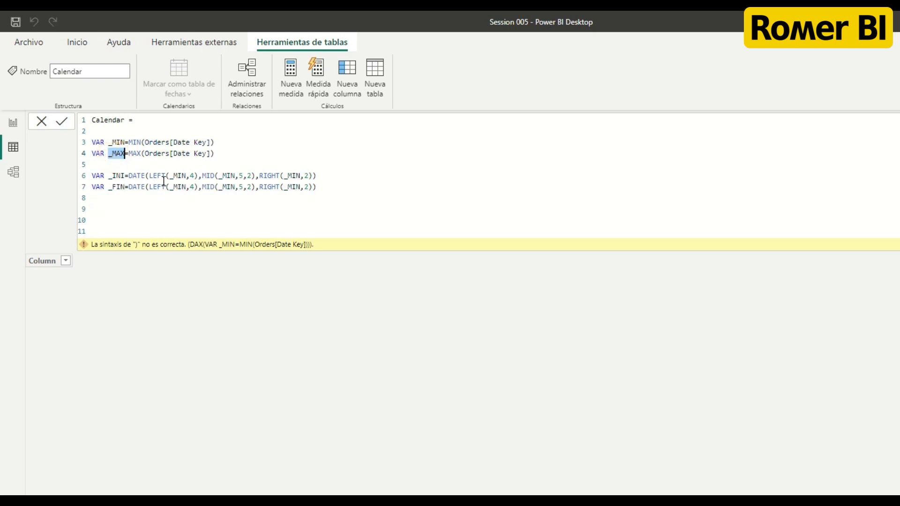
double_click(178, 186)
key("ctrl+v")
double_click(228, 187)
key("ctrl+v")
double_click(291, 187)
key("ctrl+v")
- Below a blank line, end the formula with RETURN CALENDAR(_INI,_FIN) and commit it to generate the Calendar table
left_click(322, 188)
key("shift+Return")
key("shift+Return")
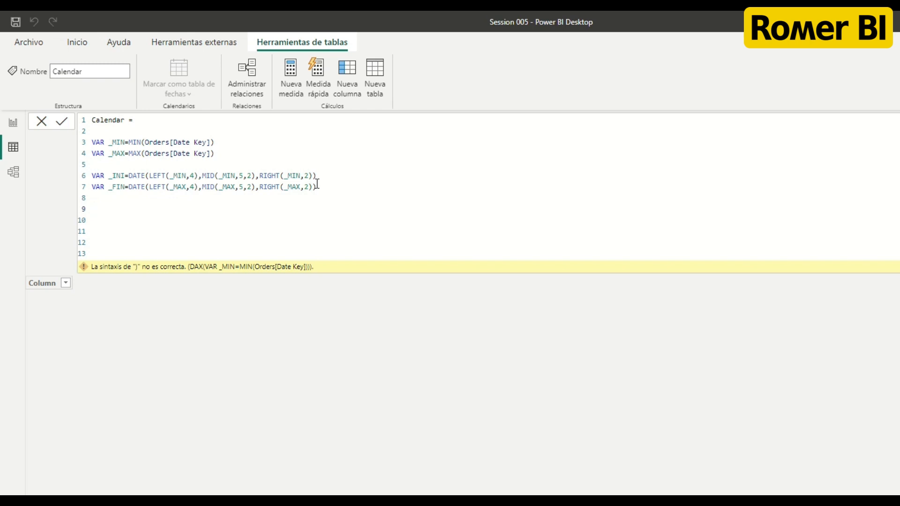
type("RETURN CALENDAR(")
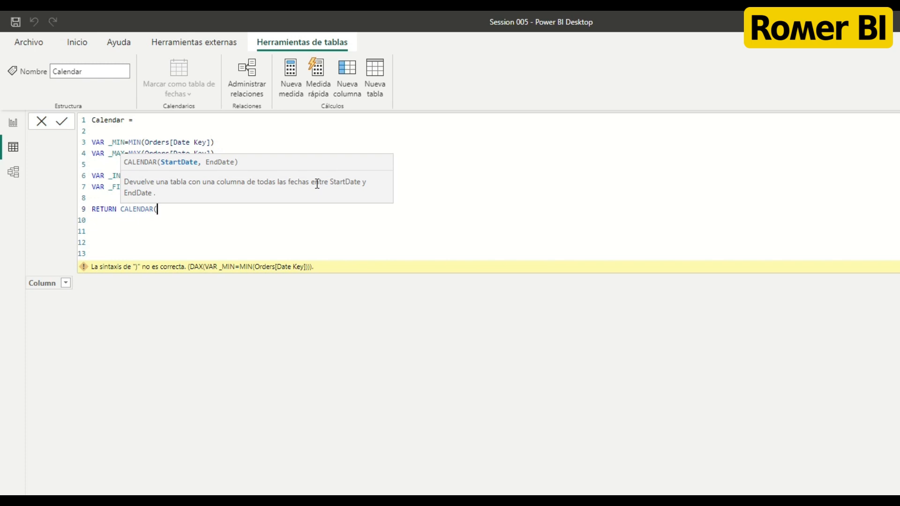
type("_")
key("Down")
key("Tab")
type(",_")
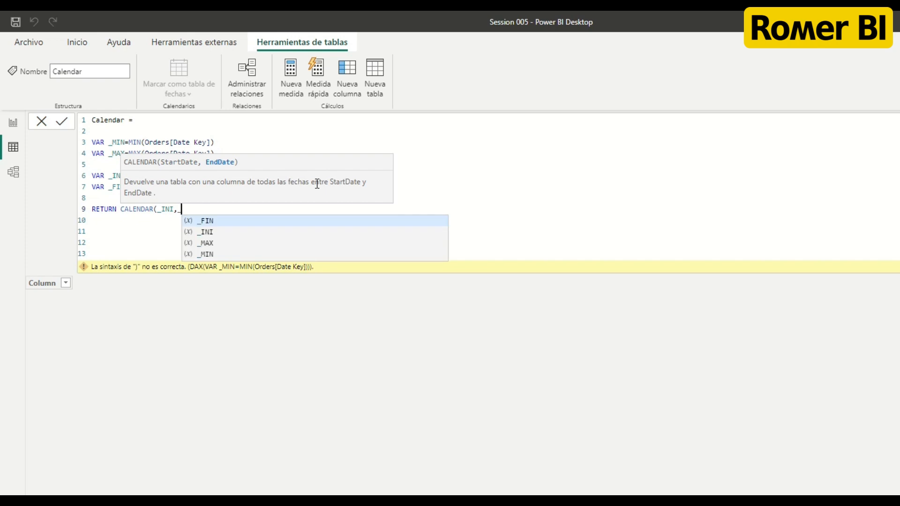
key("Tab")
type(")")
key("Return")
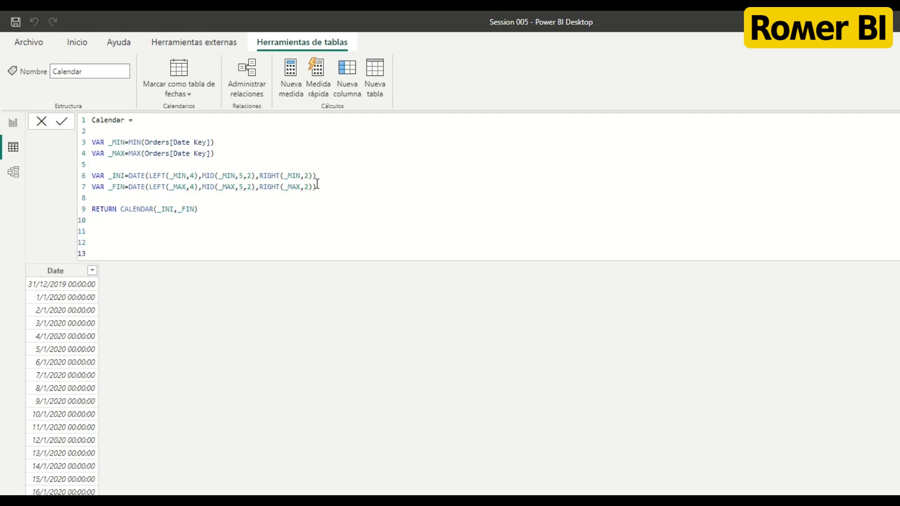
- Set the data type of the Calendar table's Date column to Fecha
left_click(51, 272)
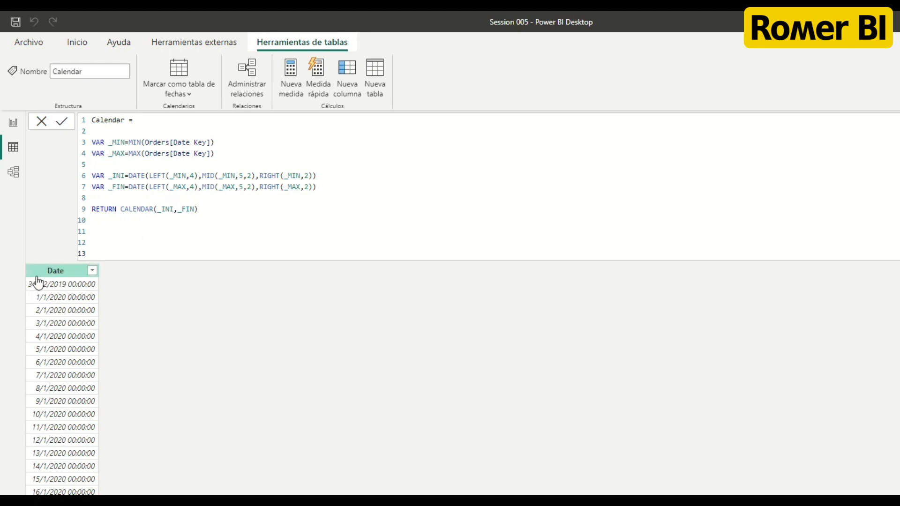
left_click(46, 272)
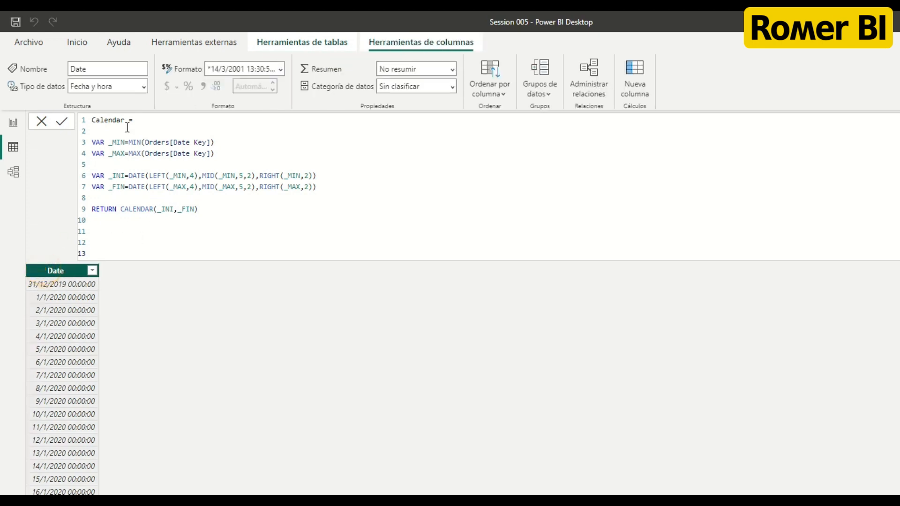
left_click(143, 87)
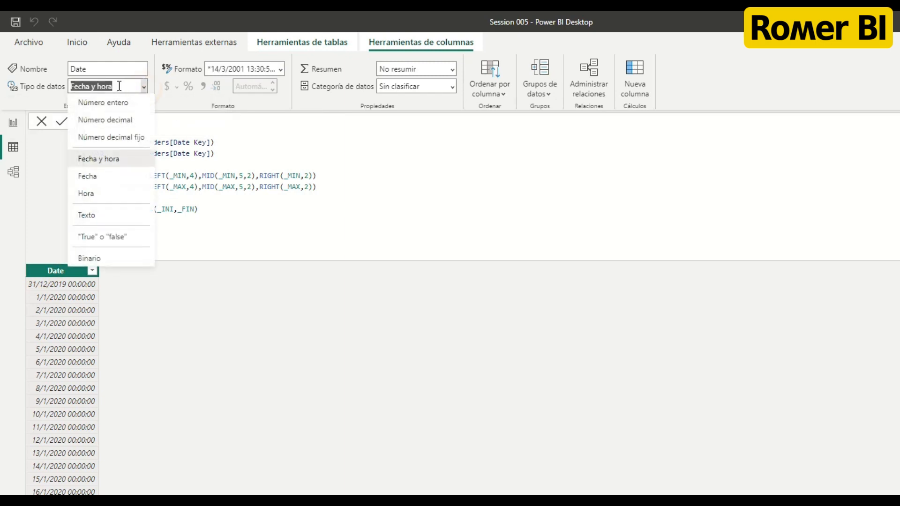
left_click(94, 176)
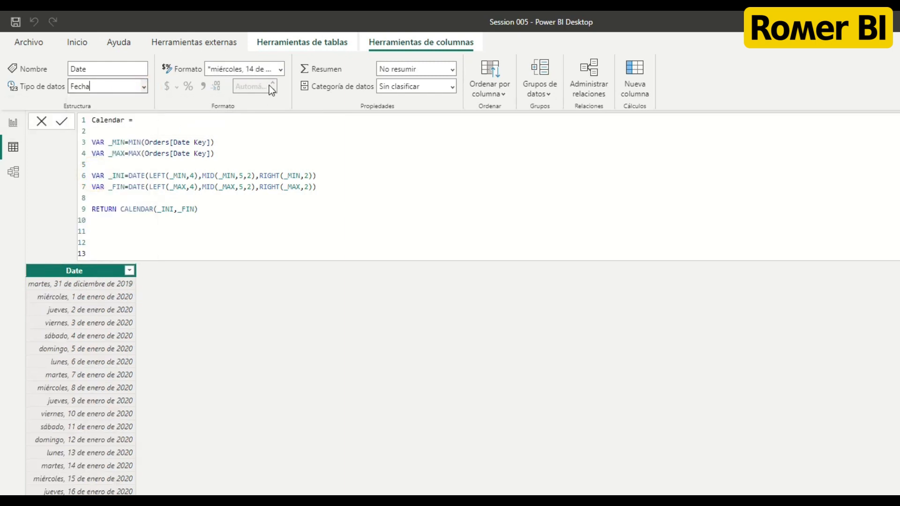
- Set the Calendar table's Date column format to *14/3/2001 (Short Date)
left_click(279, 69)
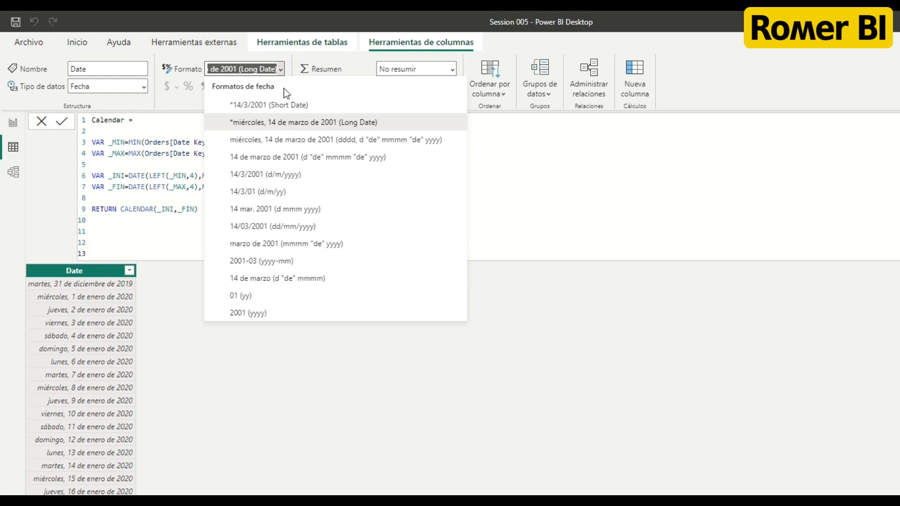
left_click(283, 105)
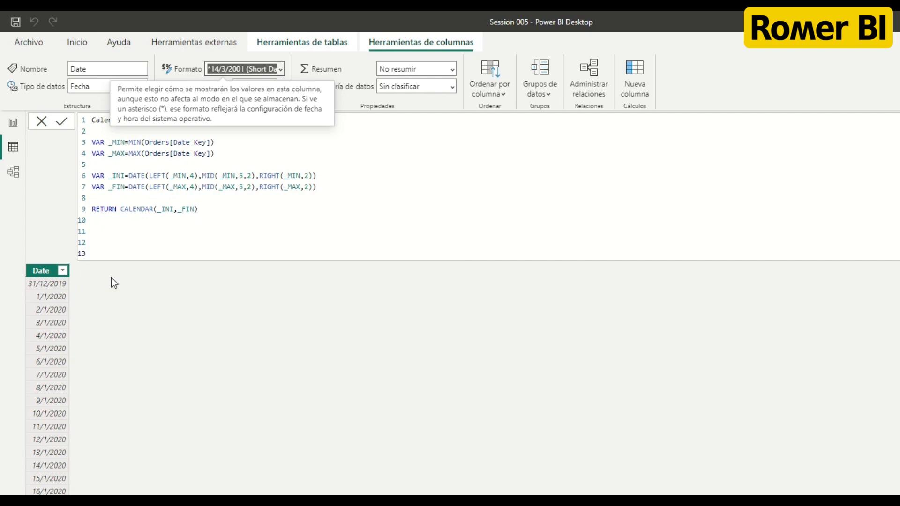
- Add a calculated column Year to the Calendar table with the formula YEAR('Calendar'[Date])
left_click(632, 77)
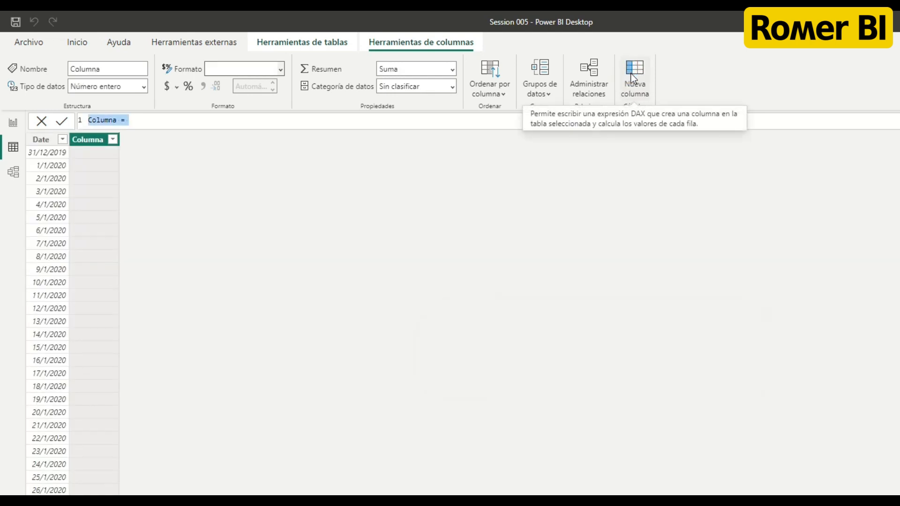
type("Year")
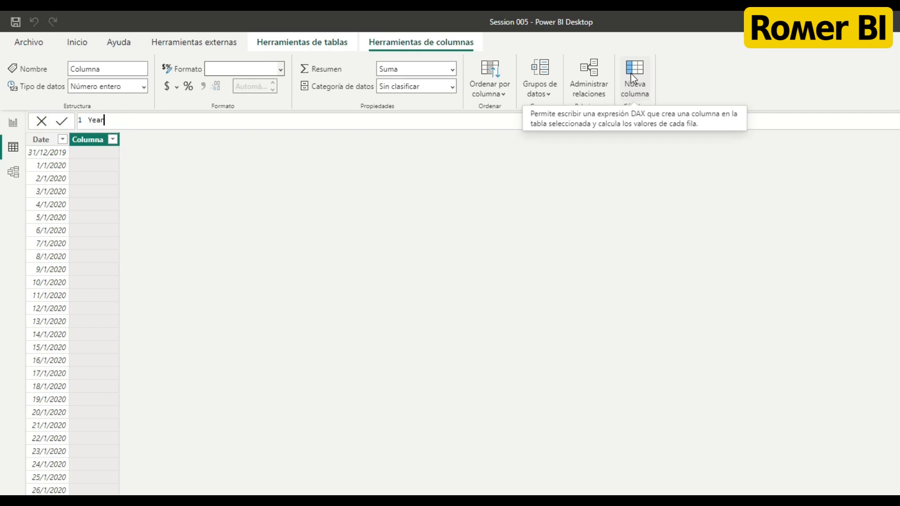
type("=YEAR(")
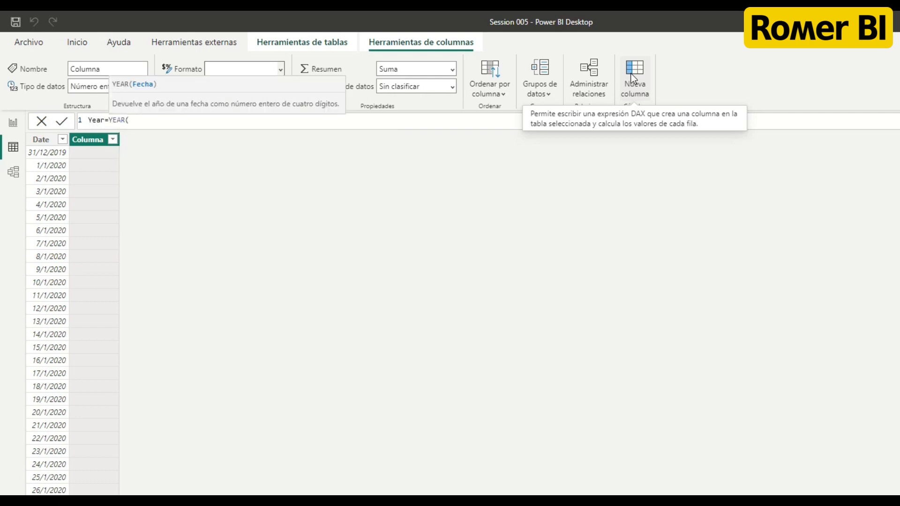
type("date")
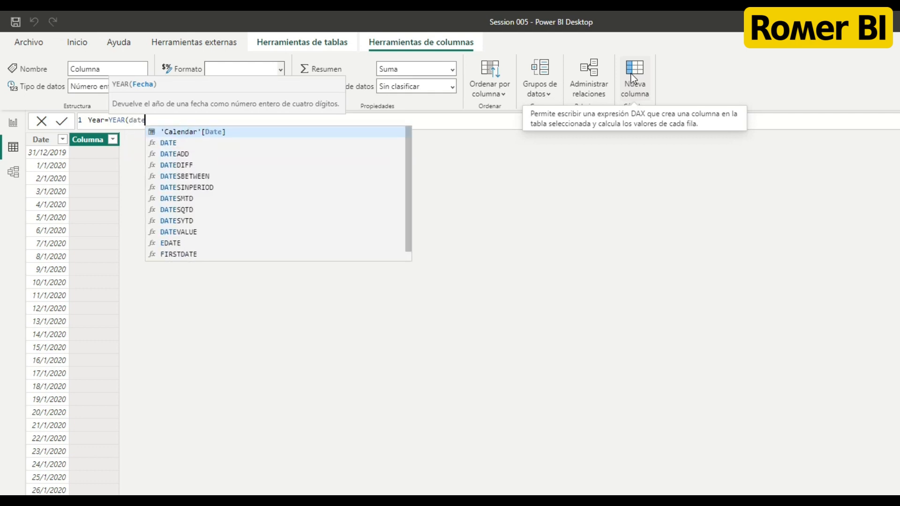
key("Tab")
key("Return")
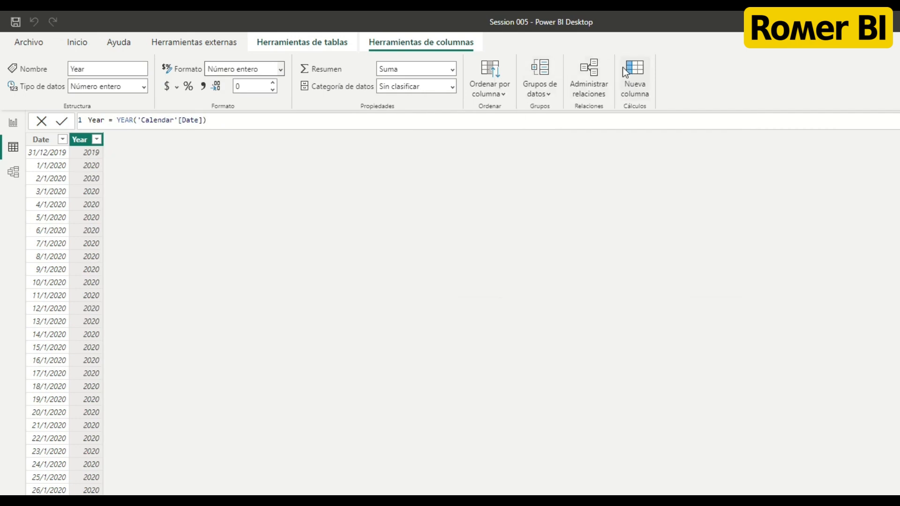
- Add a calculated column Month Num to the Calendar table with the formula MONTH('Calendar'[Date])
left_click(637, 69)
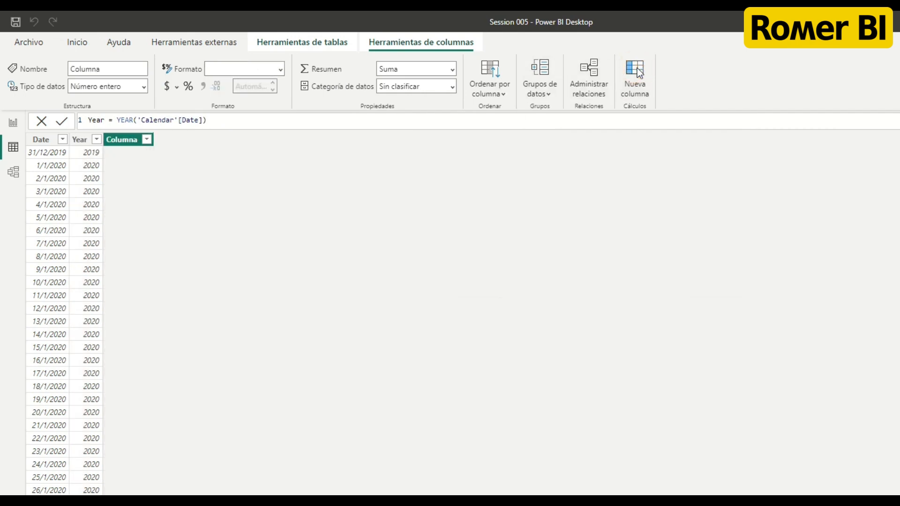
type("Mont")
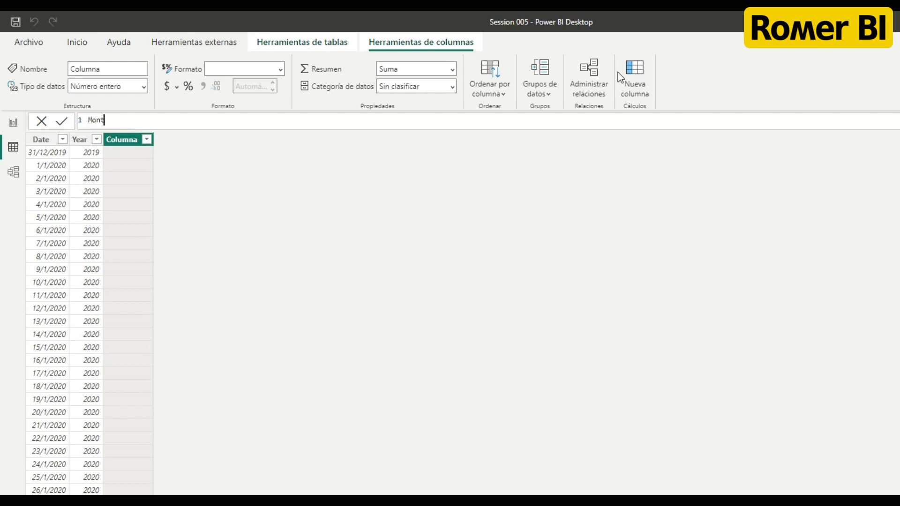
type("h Num=MONT")
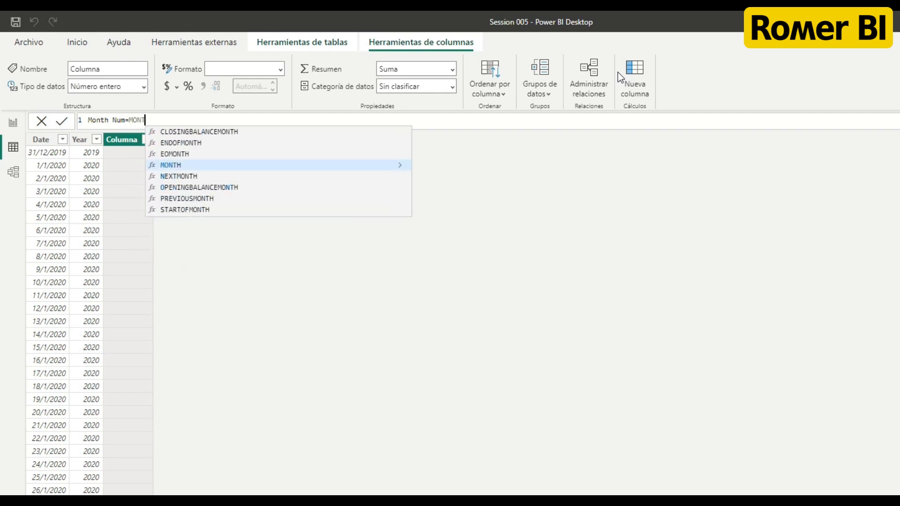
type("H(date")
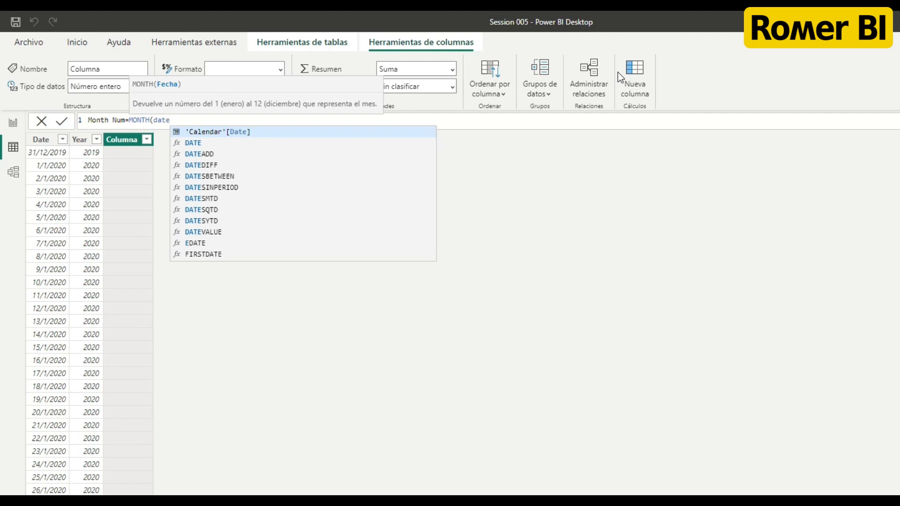
key("Tab")
key("Return")
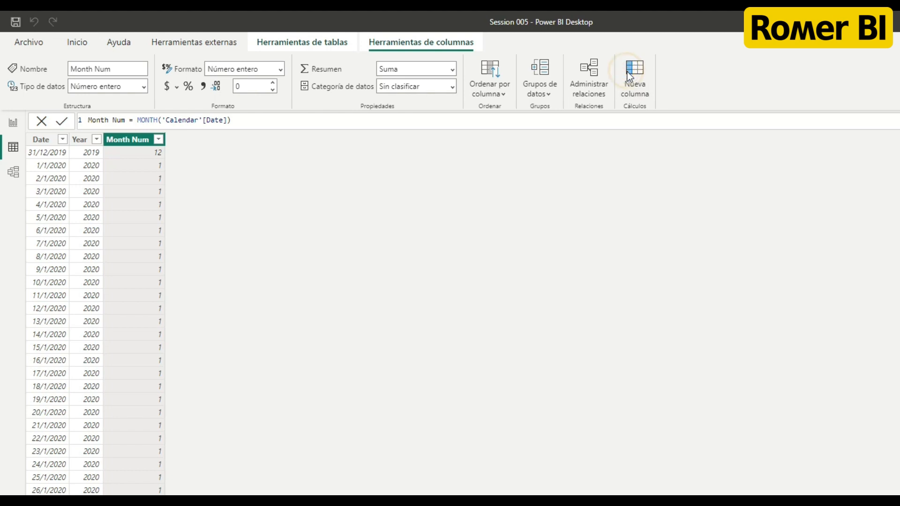
- Add a calculated column Month to the Calendar table, starting its formula with FORMAT on the Date column
left_click(627, 72)
type("Month=")
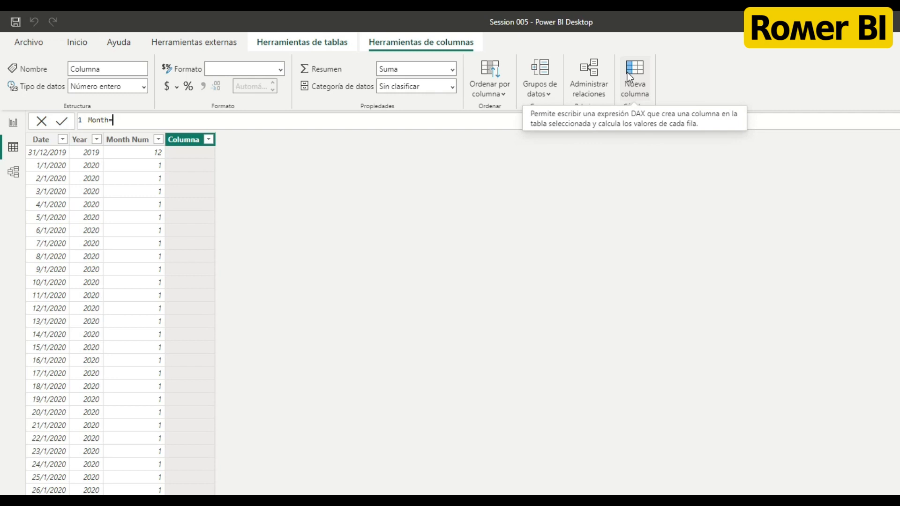
type("FORM")
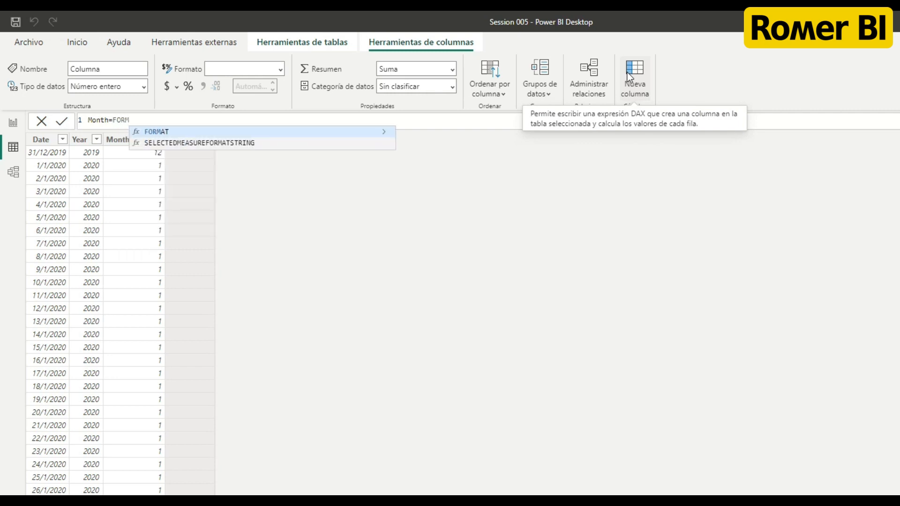
type("AT(d")
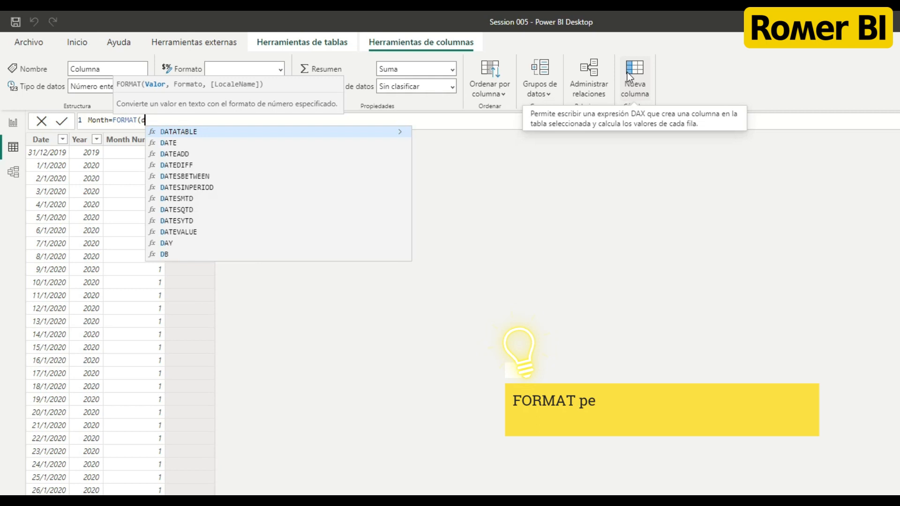
type("ate")
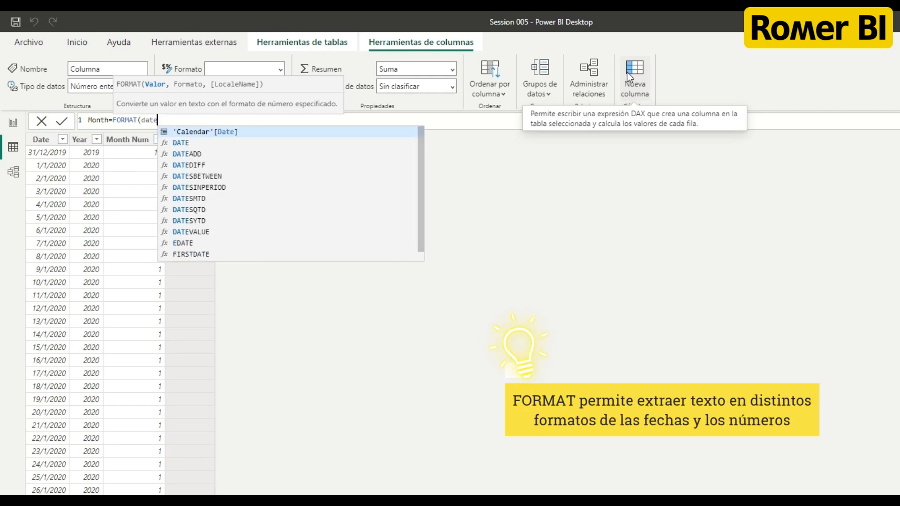
- Complete the Month column formula as FORMAT('Calendar'[Date],"MMM")
key("Tab")
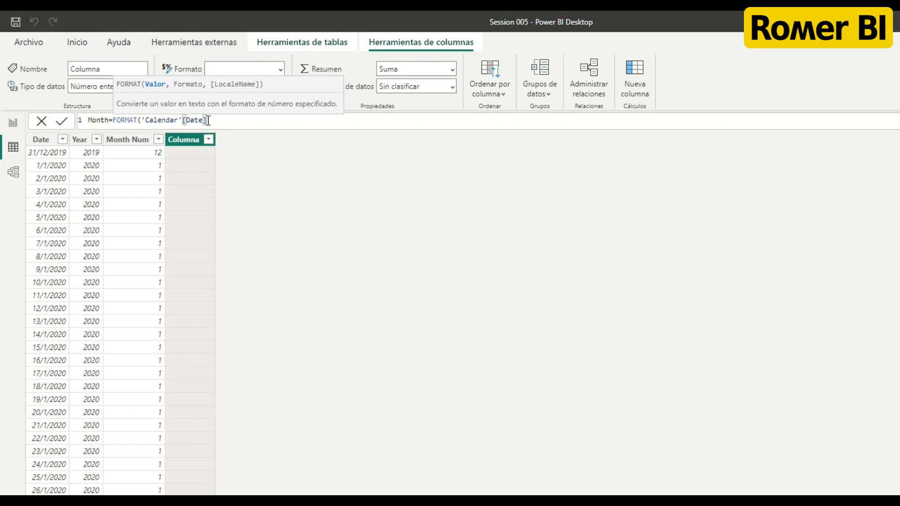
type(",\"MMM\")")
key("Return")
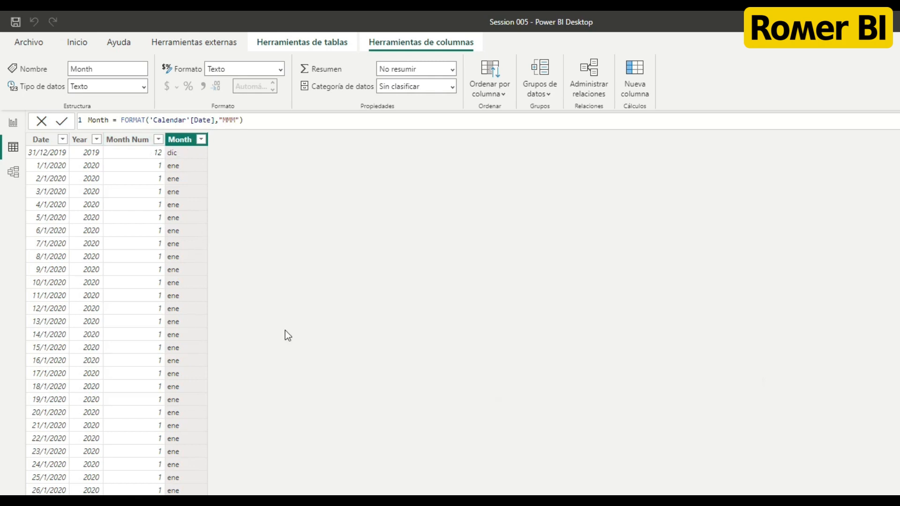
- Change the format code in the Month column formula to "MMMM"
left_click(236, 120)
type("M")
key("Return")
- Set the Month formula to FORMAT('Calendar'[Date],"MMM","en-us") and sort the Month column by Month Num
left_click(236, 121)
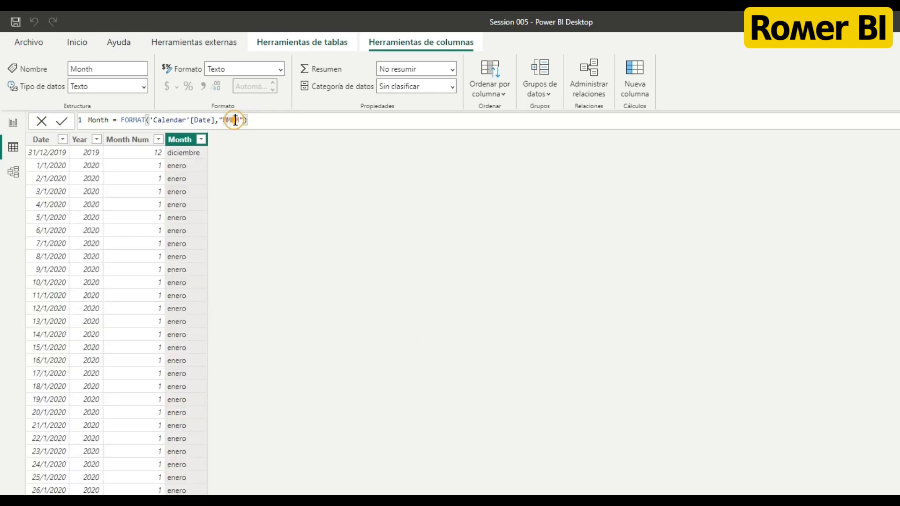
key("BackSpace")
left_click(239, 120)
type(",")
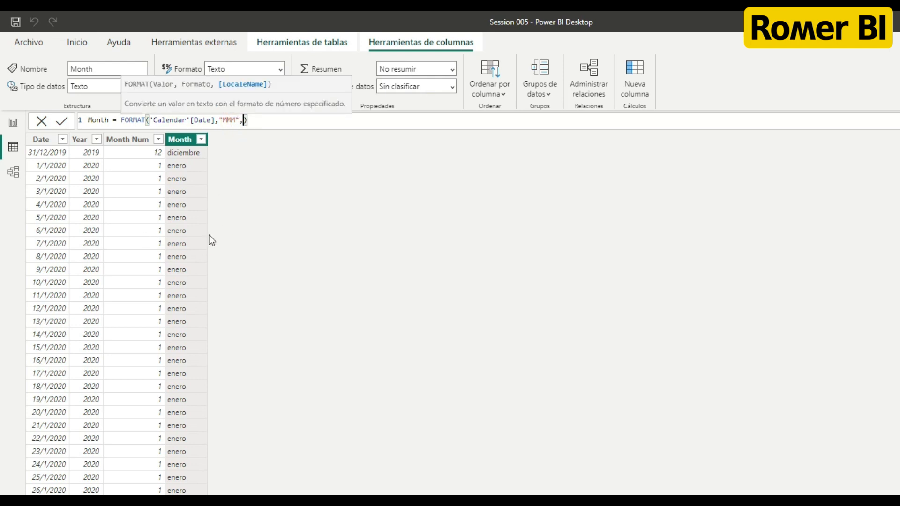
type("\"MMM\",\"en-us")
key("Return")
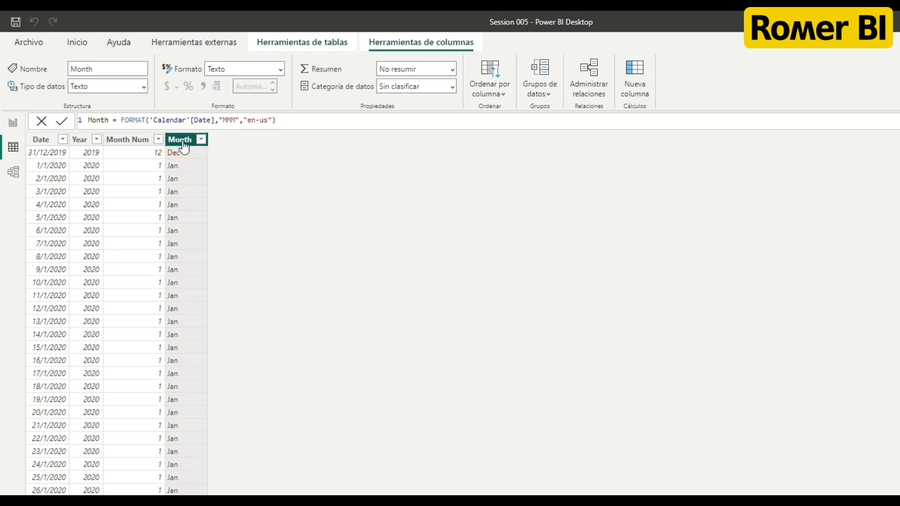
left_click(501, 96)
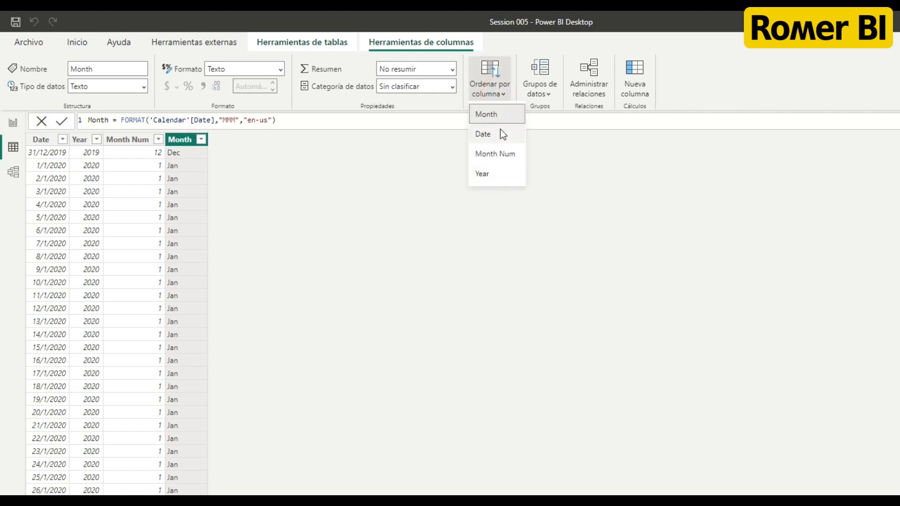
left_click(491, 154)
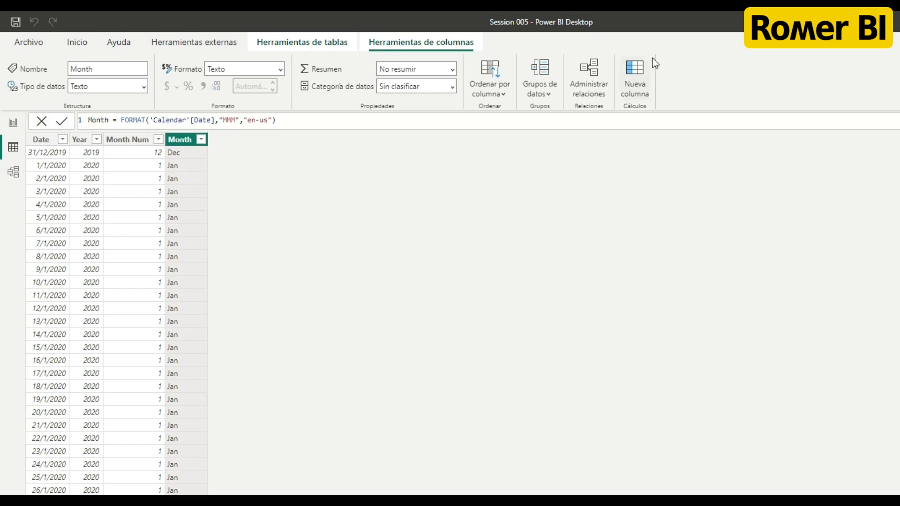
- Add a calculated column Period = FORMAT('Calendar'[Date],"yyyy-MM") to the calendar table
left_click(634, 70)
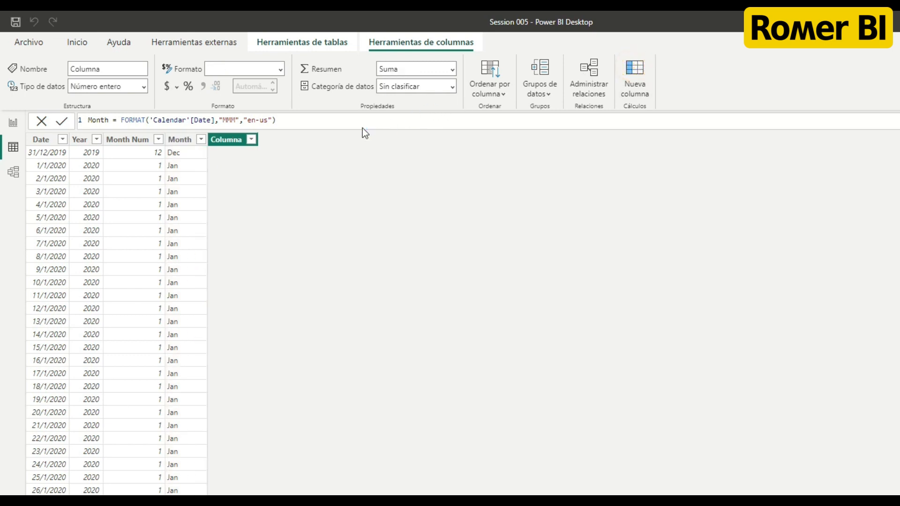
type("Pe")
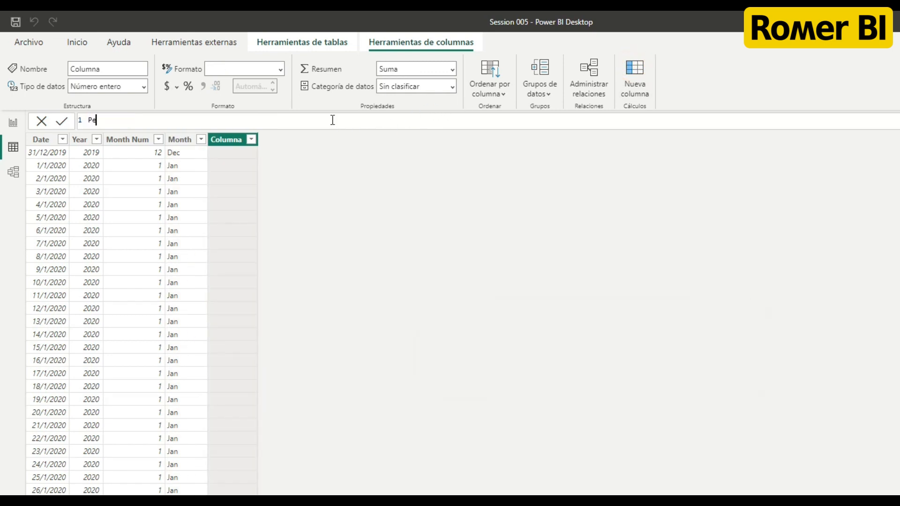
type("riod = FORM")
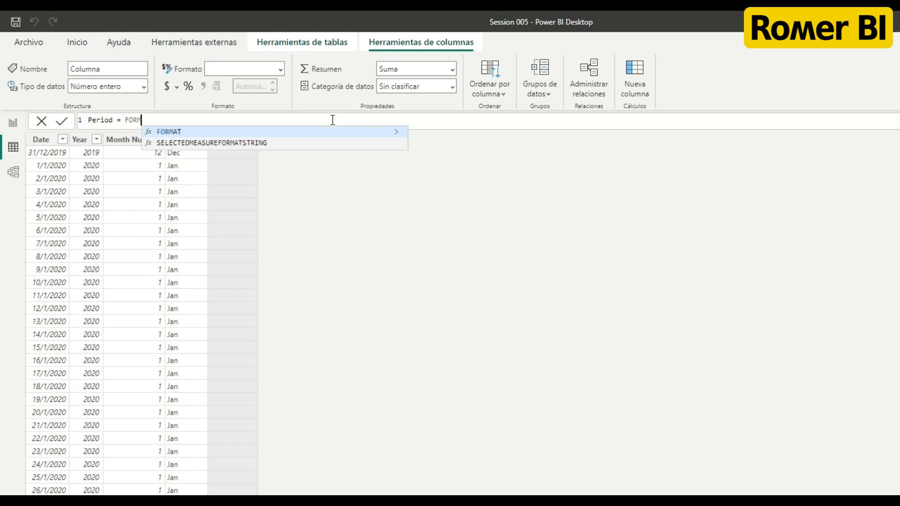
type("AT(")
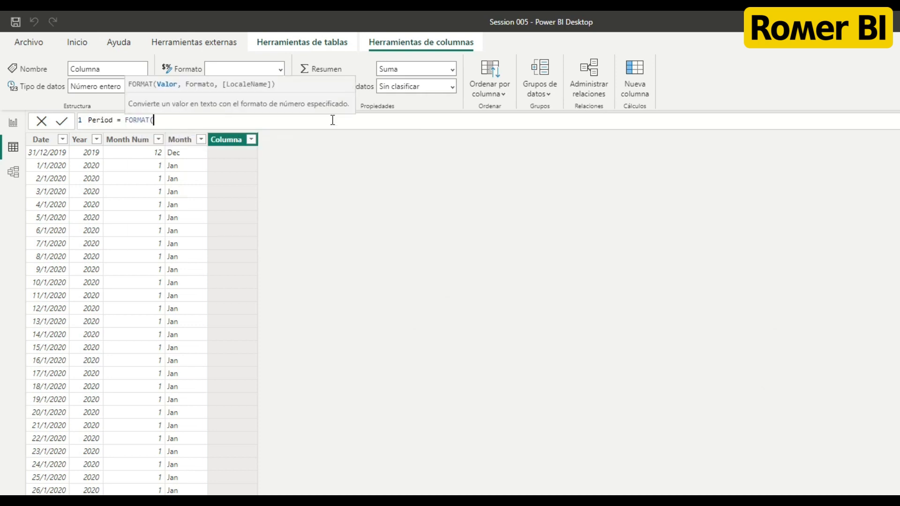
type("'Calendar'[Date],\"y")
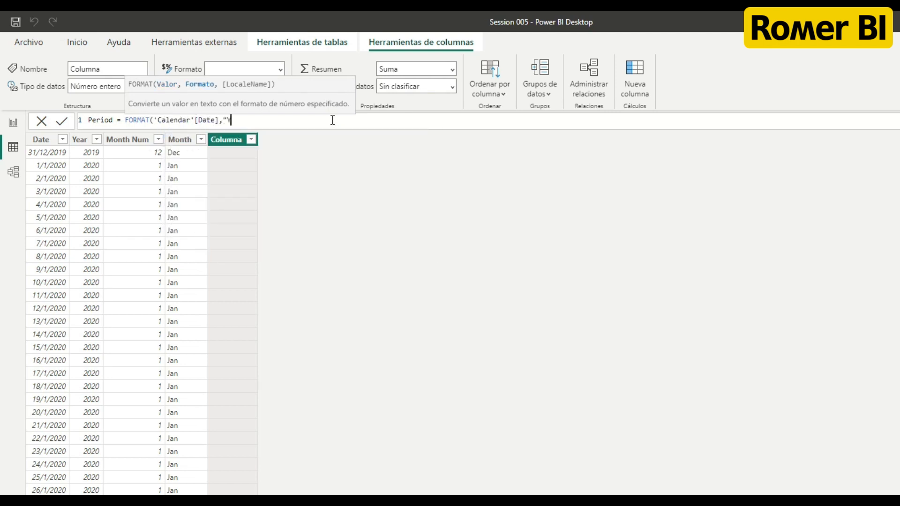
type("yyy-MM\")")
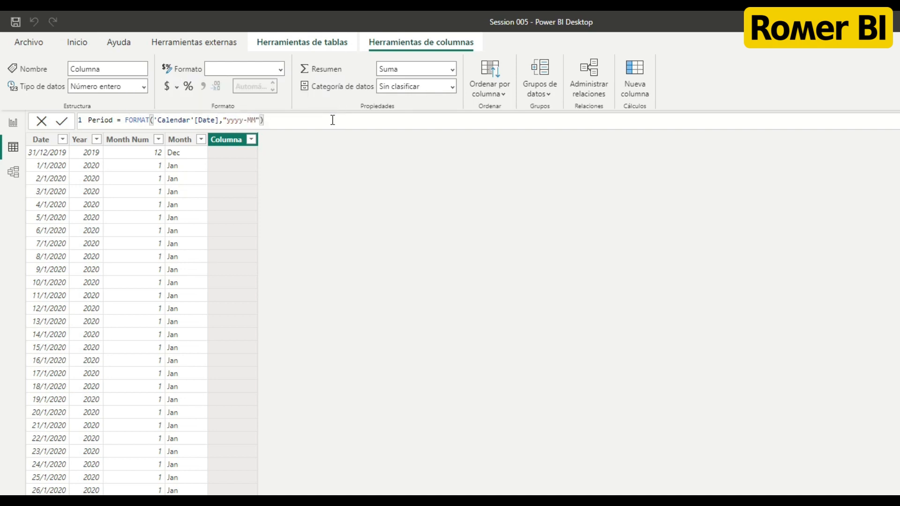
key("Return")
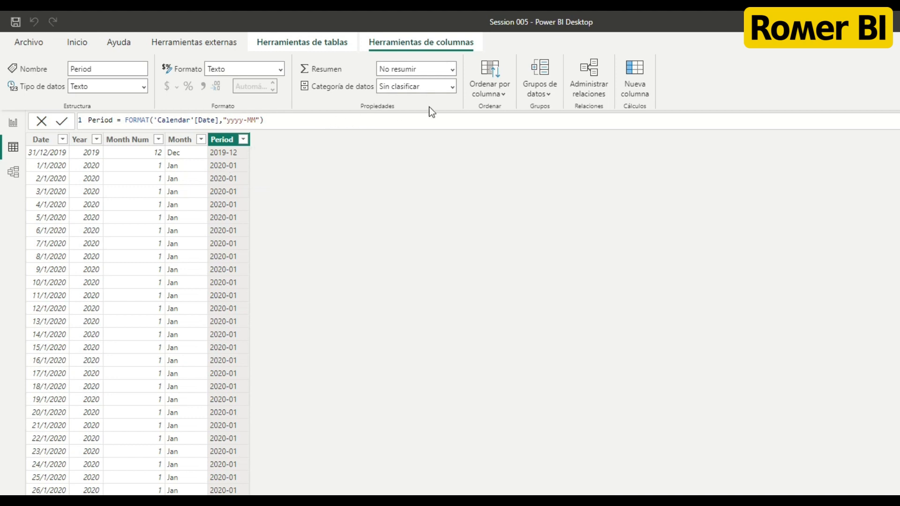
- Add a calculated column Weekday Num = WEEKDAY('Calendar'[Date]) to the calendar table
left_click(635, 69)
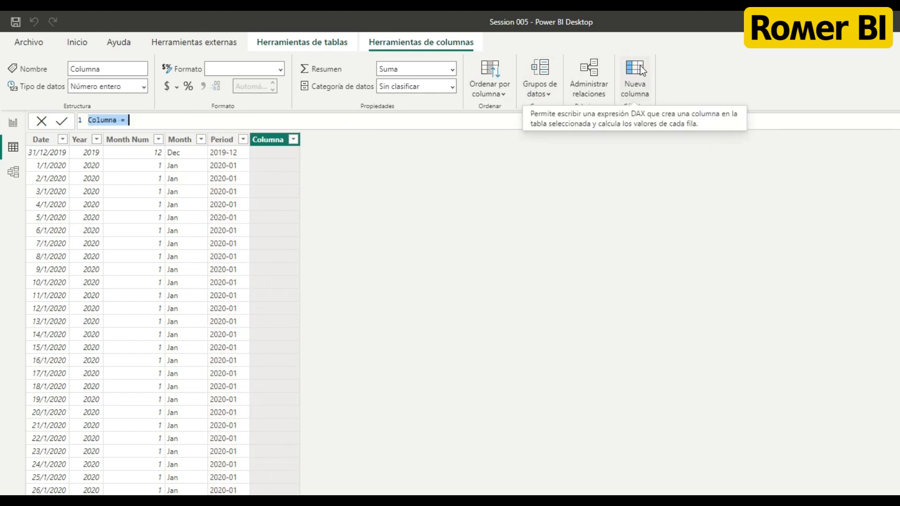
type("Weekday ")
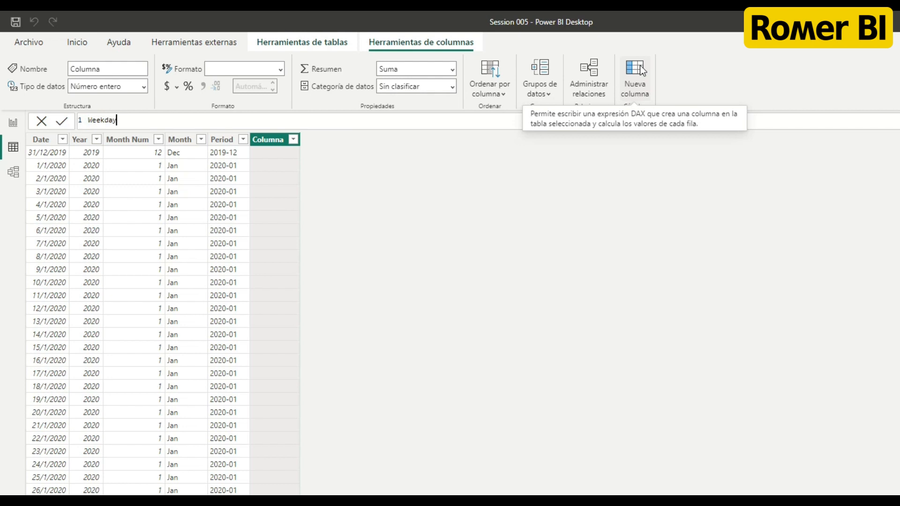
type("Num=week")
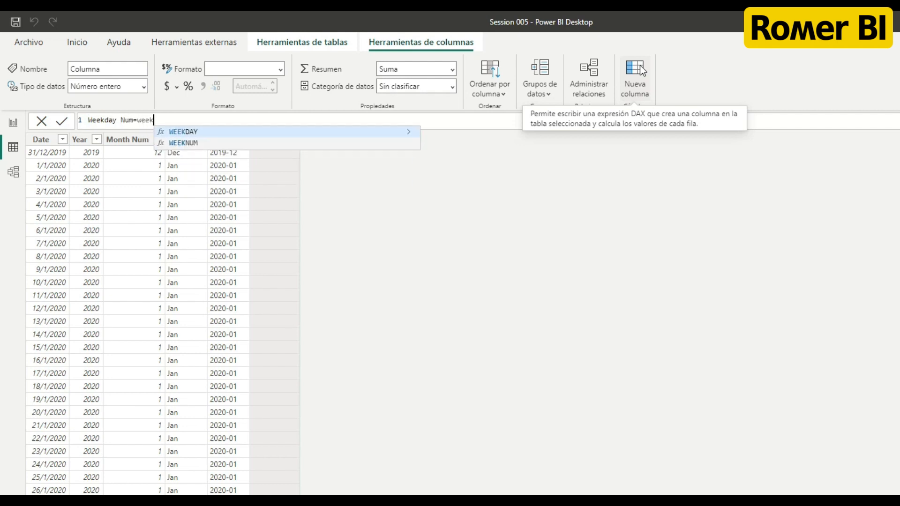
key("Tab")
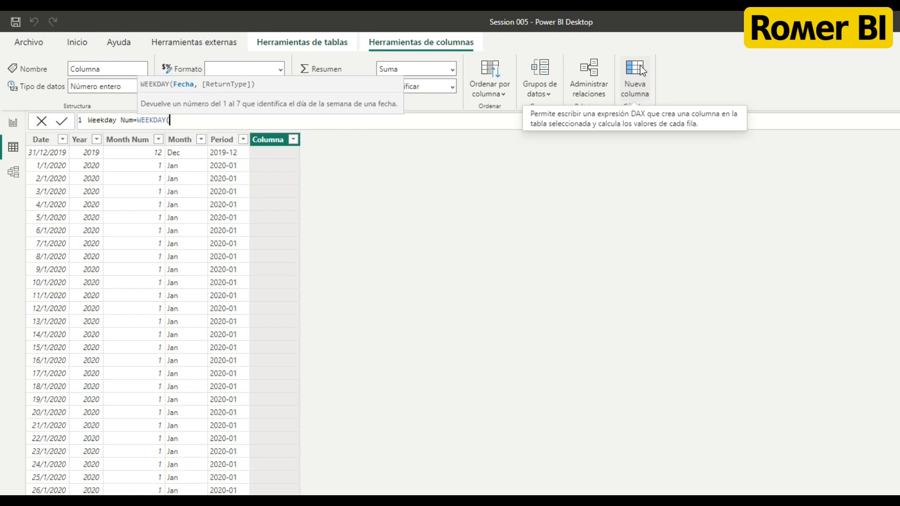
type("date")
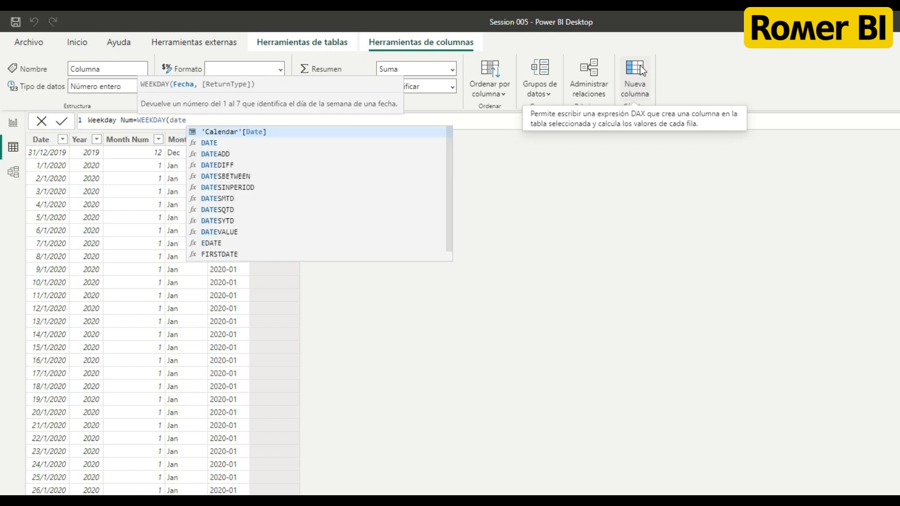
key("Tab")
type(")")
key("Return")
- Add a calculated column Weekday = FORMAT('Calendar'[Date],"ddd","en-us") to the calendar table
left_click(635, 70)
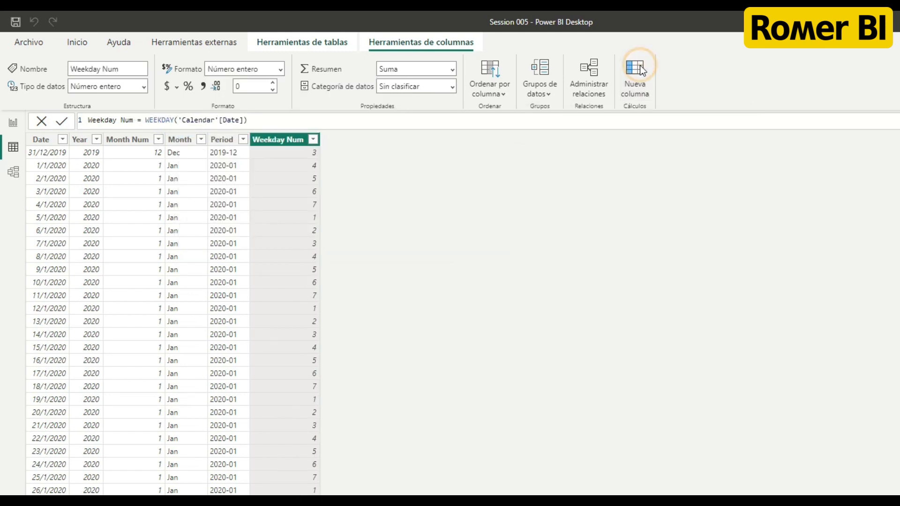
type("We")
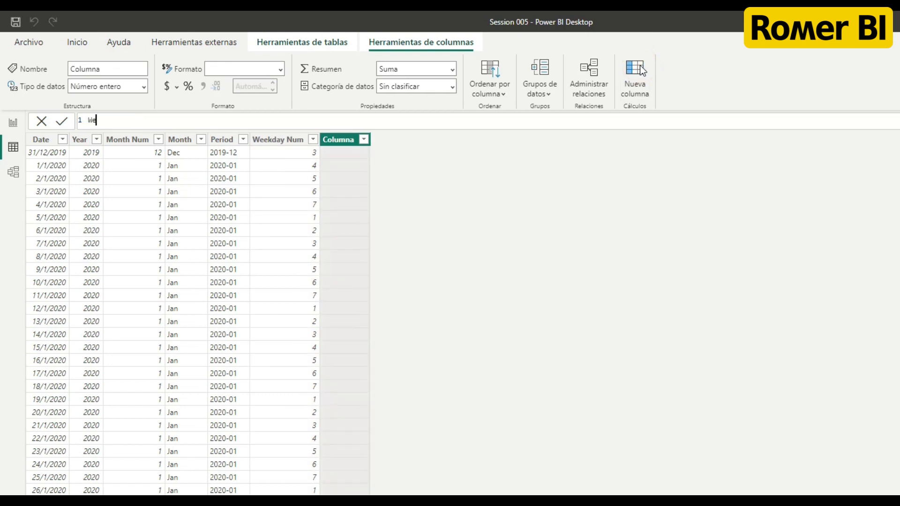
type("ekday=FORMAT(")
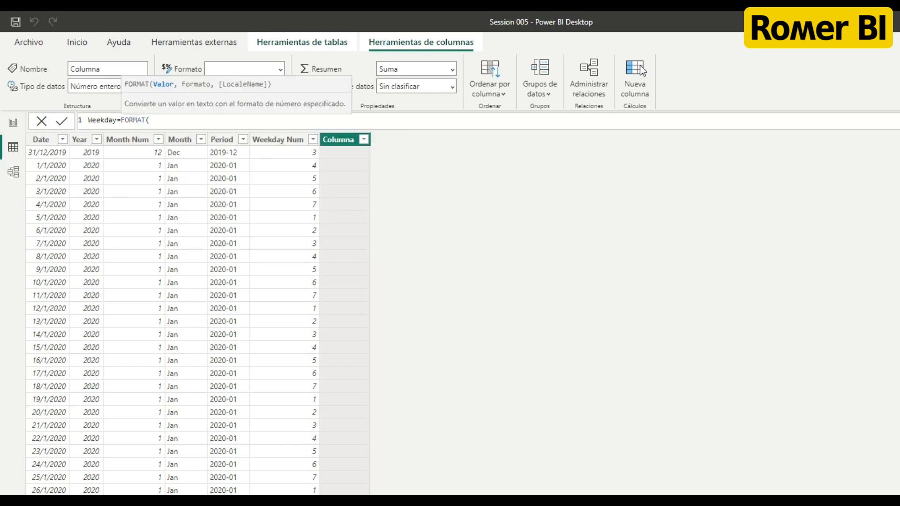
type("date")
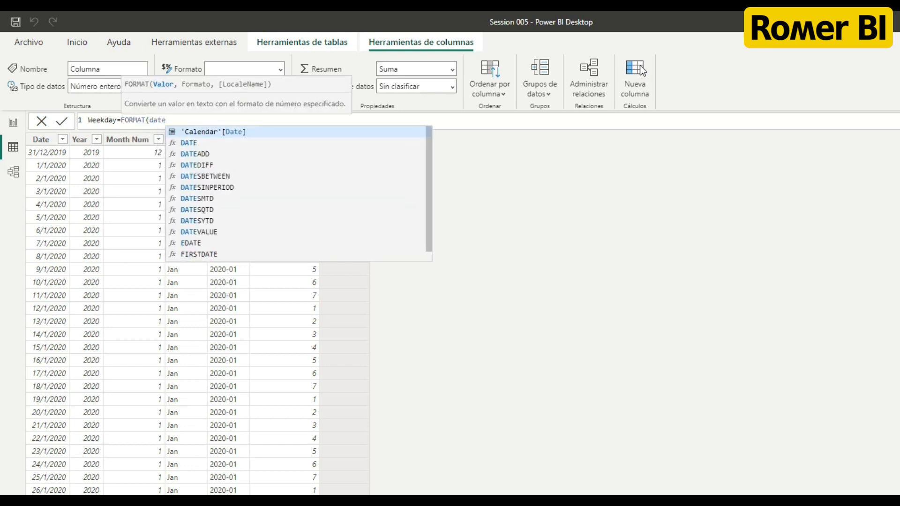
key("Tab")
type(",\"")
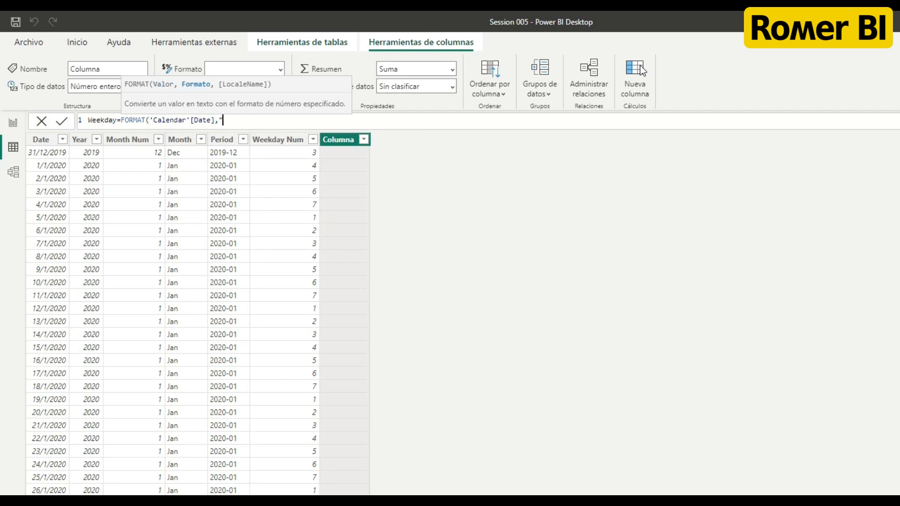
type("ddd\",\"en-us\")")
key("Return")
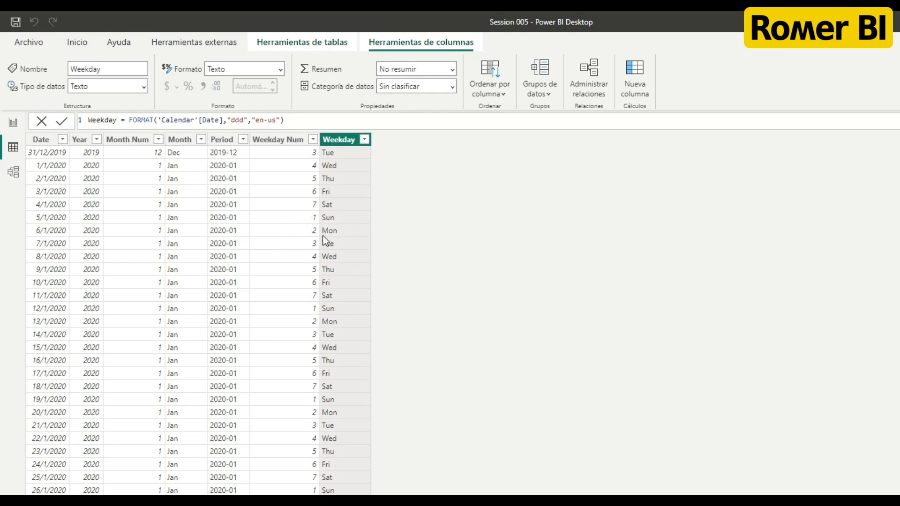
- Add return type 2 as the second WEEKDAY argument in the Weekday Num column formula
left_click(286, 139)
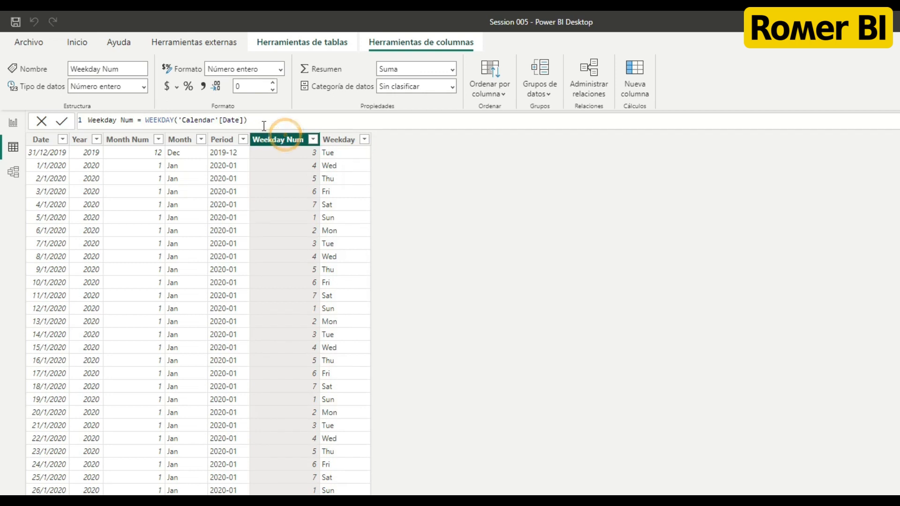
left_click(246, 120)
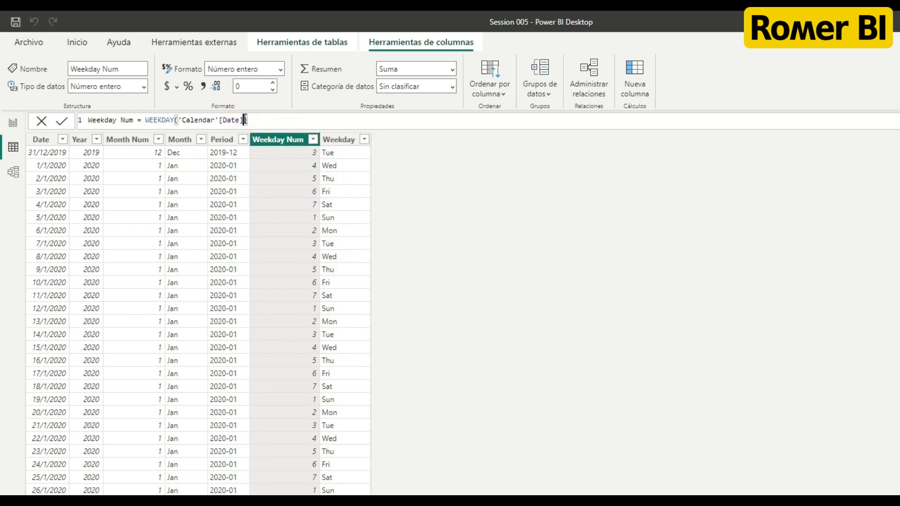
type(",")
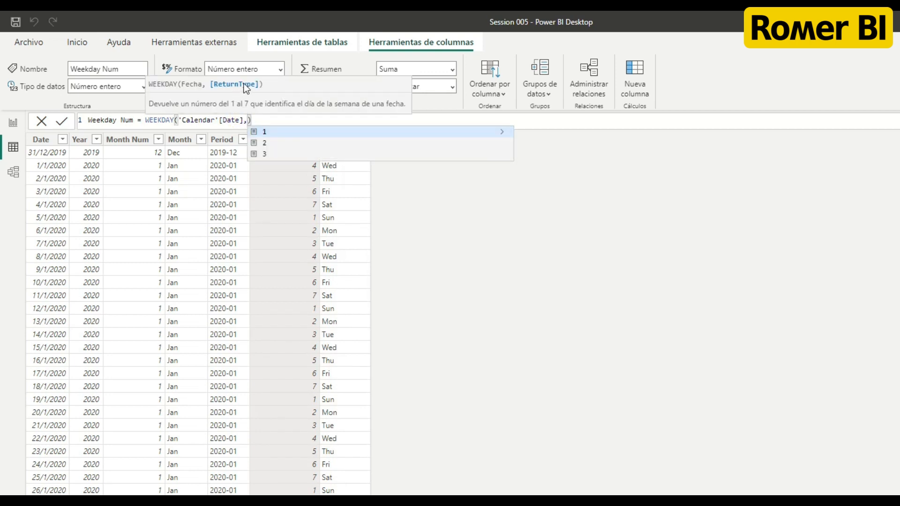
left_click(272, 144)
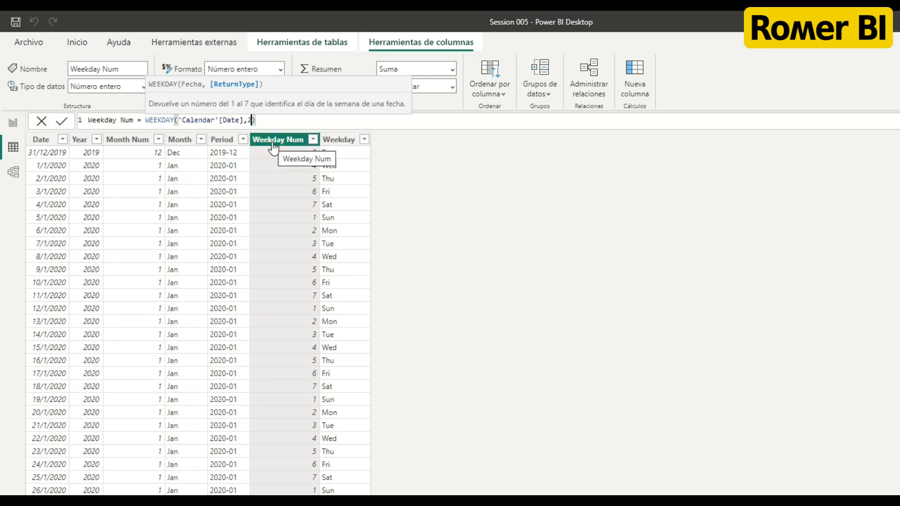
key("Return")
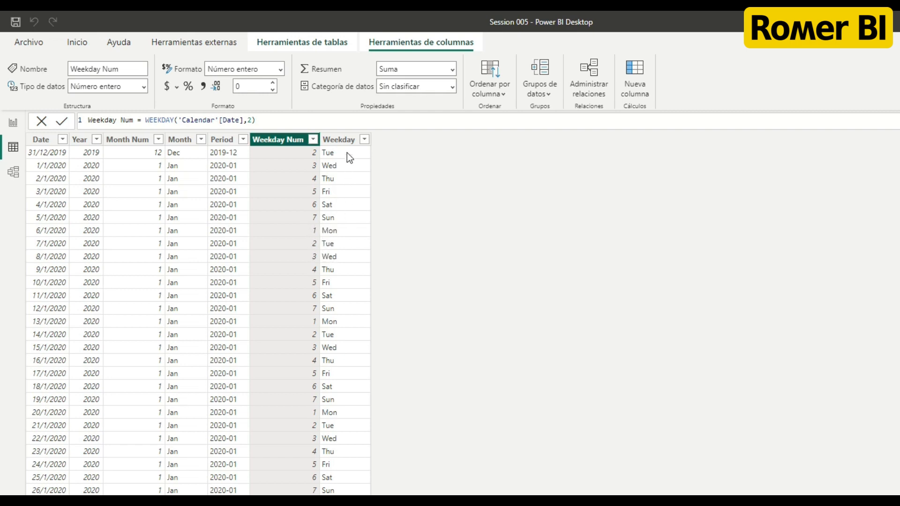
- Sort the Weekday column by the Weekday Num column
left_click(338, 139)
double_click(338, 139)
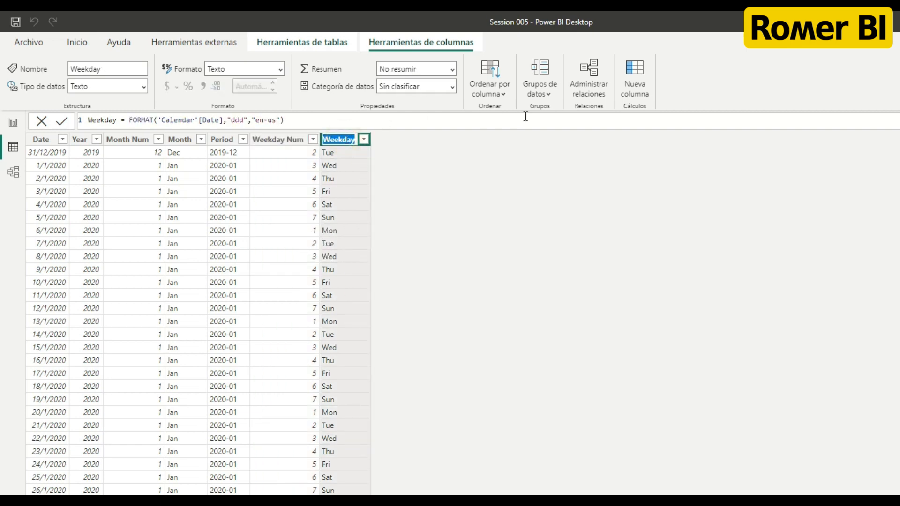
left_click(505, 94)
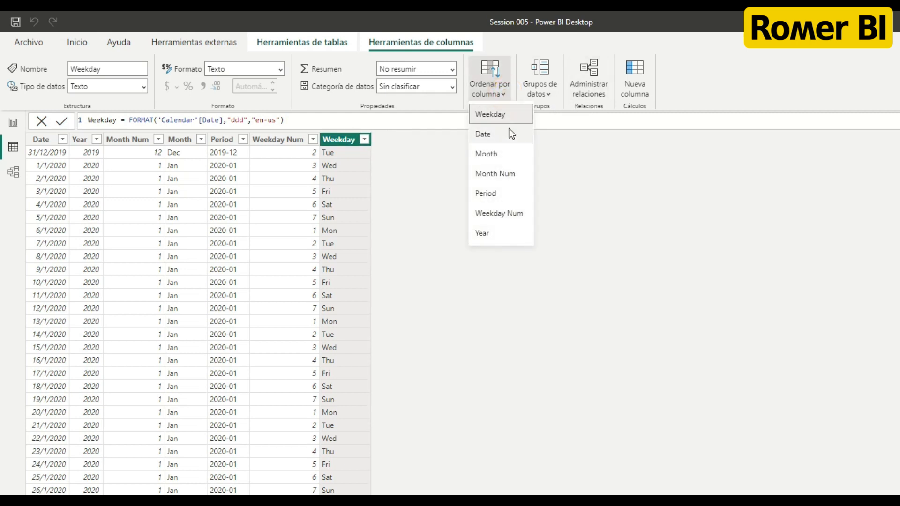
left_click(505, 214)
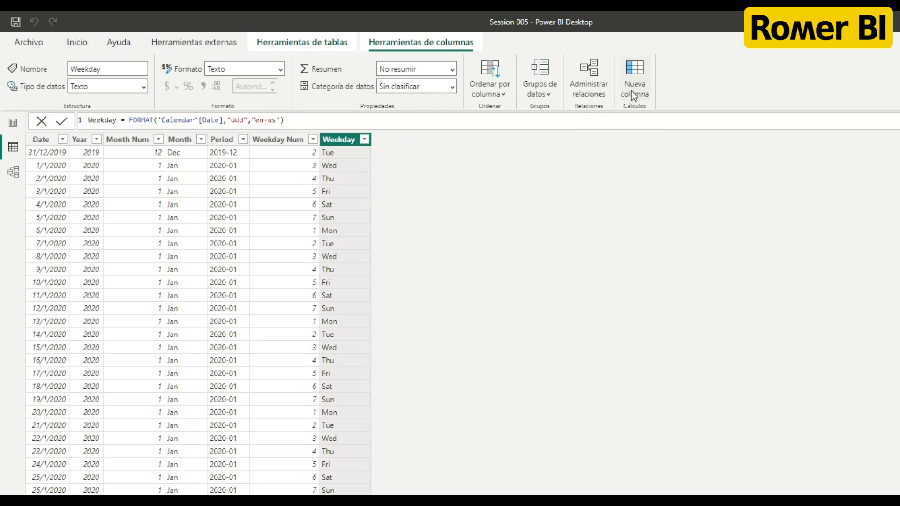
- Add a calculated column Date Key = FORMAT('Calendar'[Date],"yyyyMMdd") to the calendar table
left_click(638, 67)
type("Date Key")
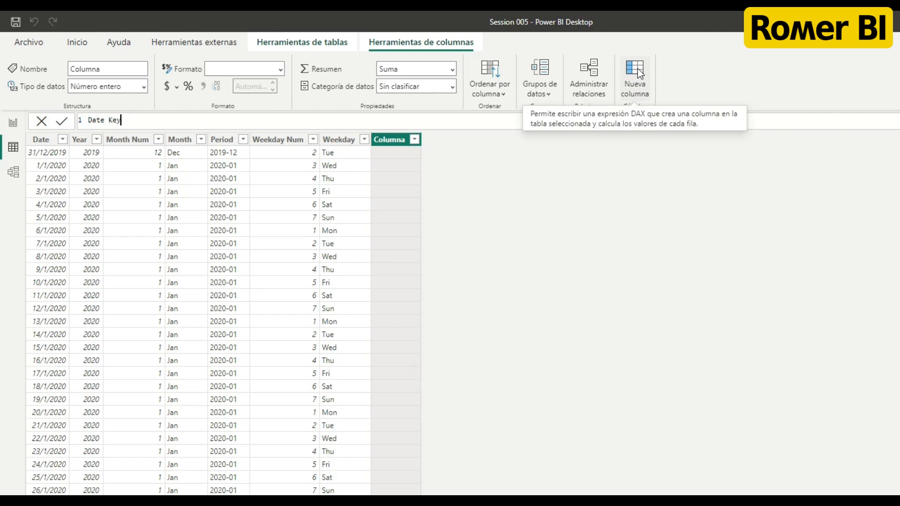
type(" = FORM")
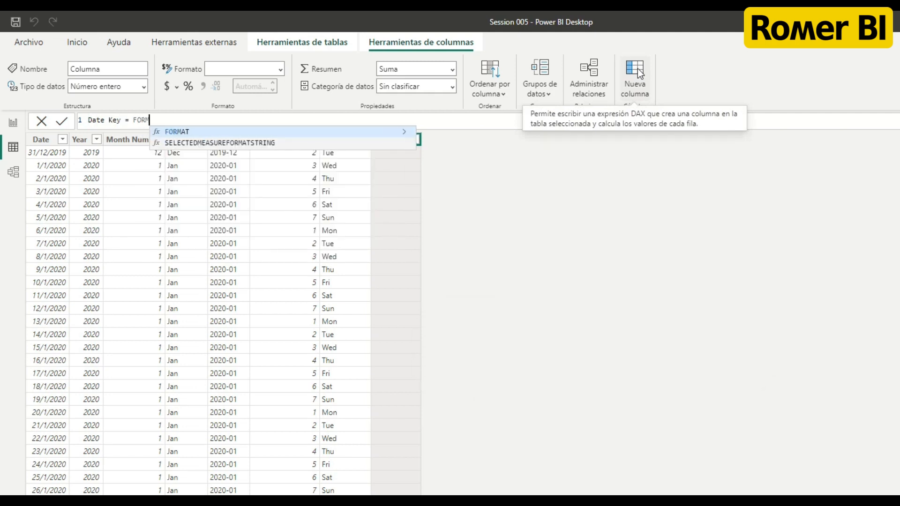
key("Tab")
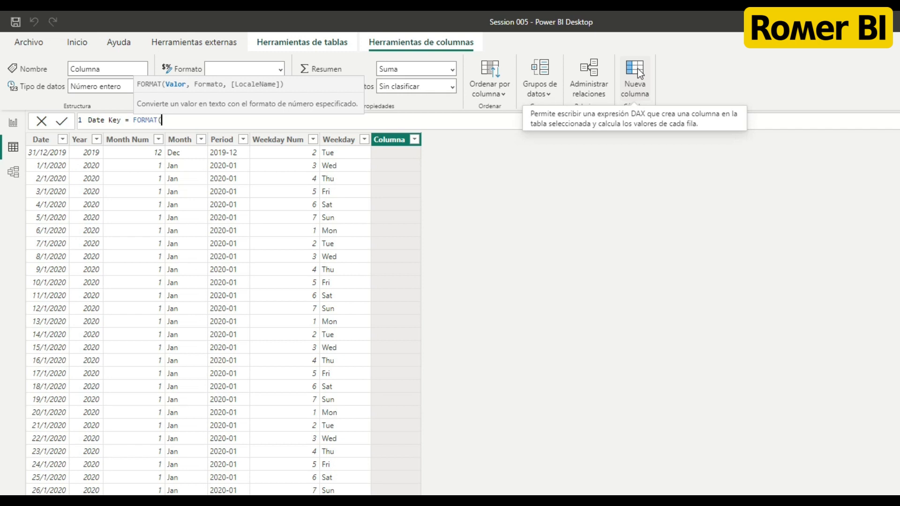
type("'Cale")
key("Tab")
type(",\"")
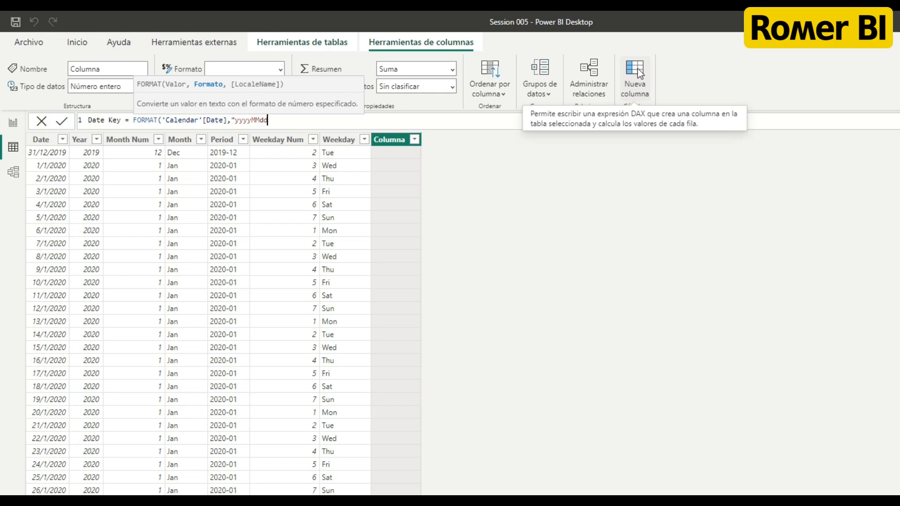
type("yyyyMMdd\")")
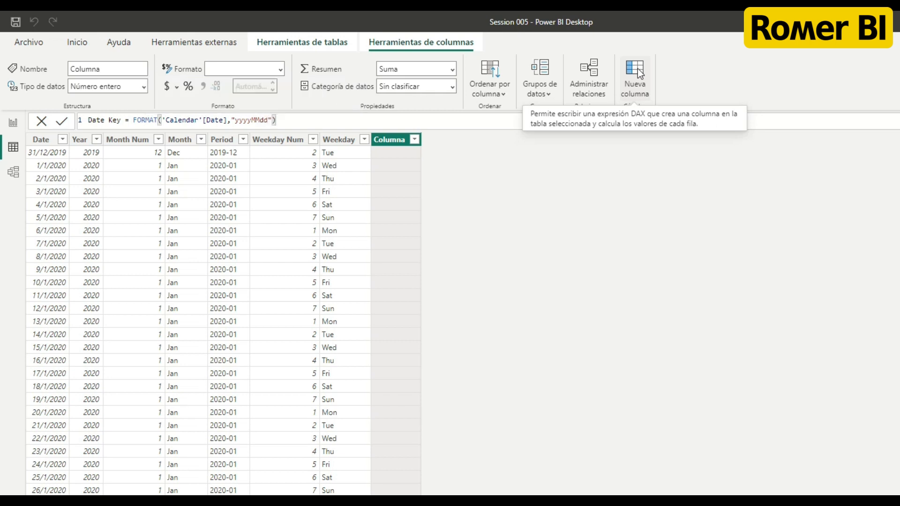
key("Return")
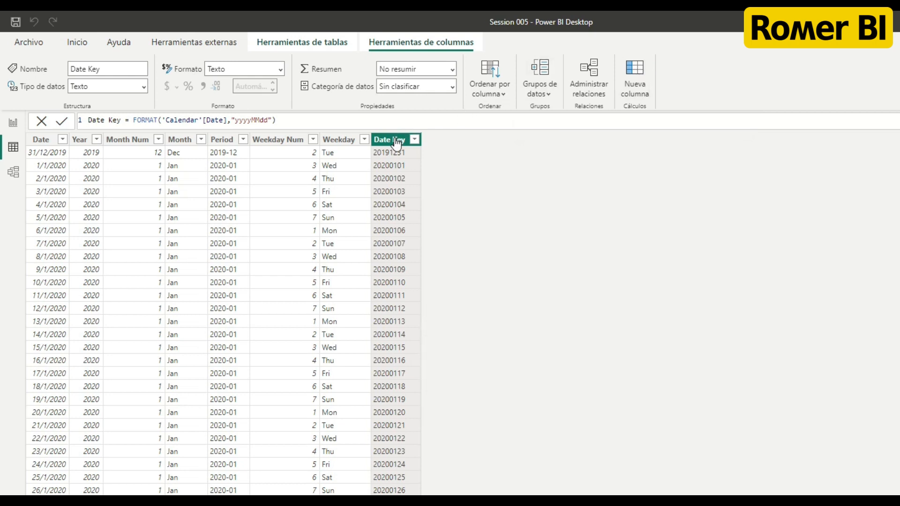
- Change the Date Key column's data type to whole number (Número entero)
left_click(143, 87)
left_click(120, 104)
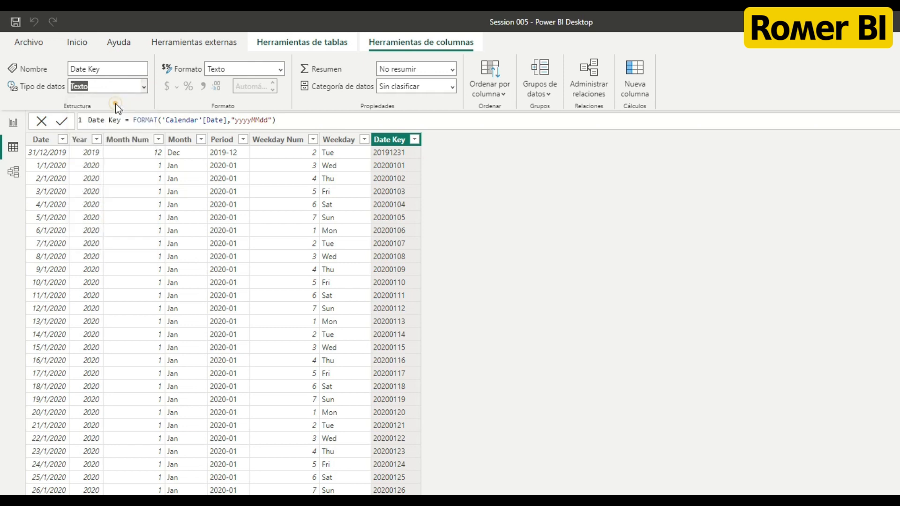
left_click(655, 387)
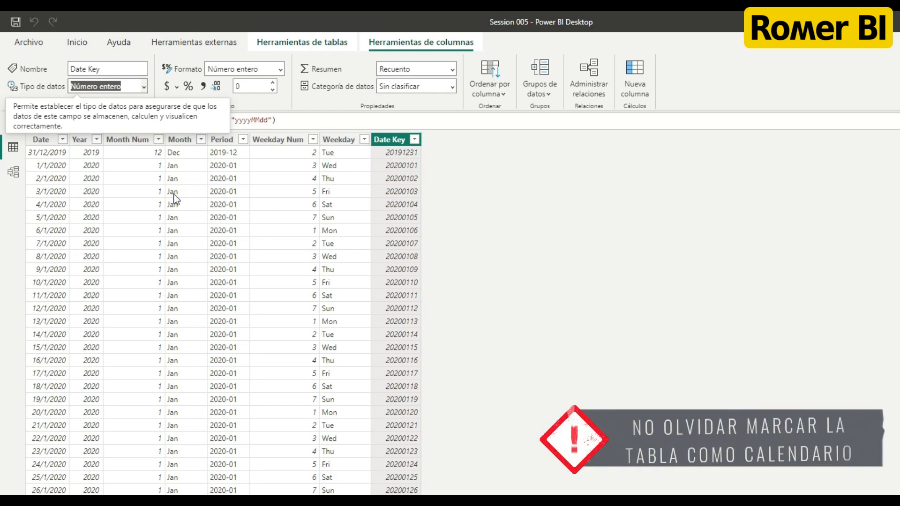
- Mark the Calendar table as a date table, using Date as its date column
left_click(316, 45)
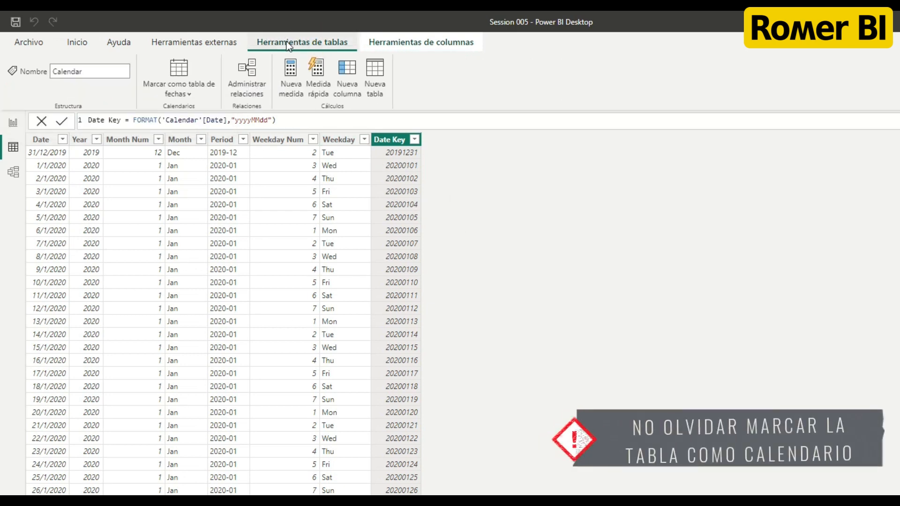
left_click(179, 92)
left_click(188, 114)
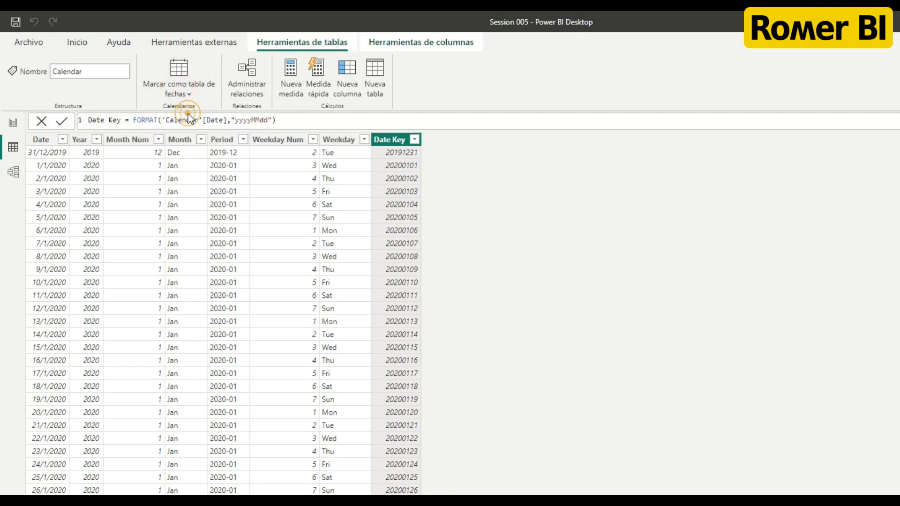
left_click(571, 313)
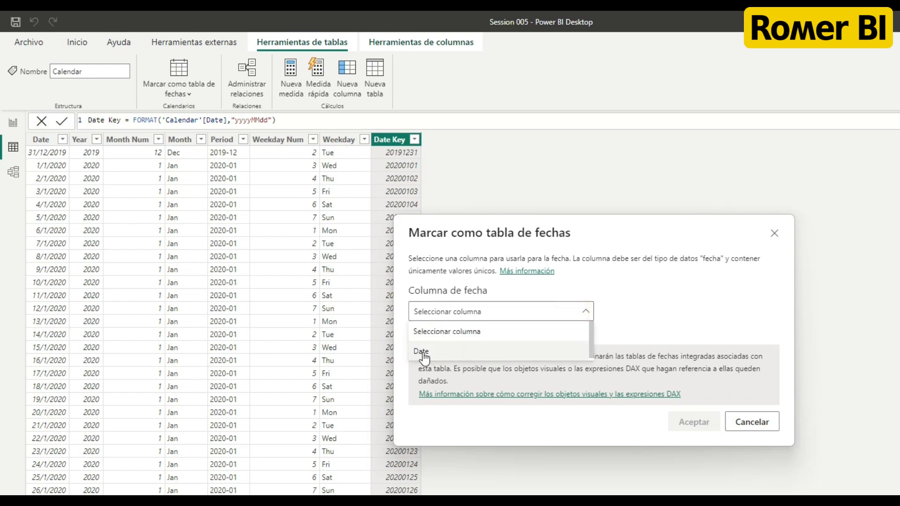
left_click(423, 352)
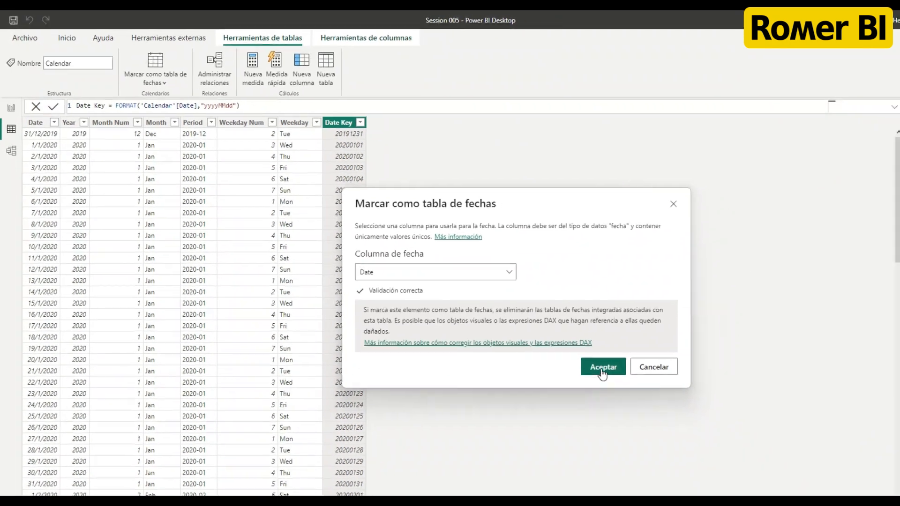
left_click(602, 367)
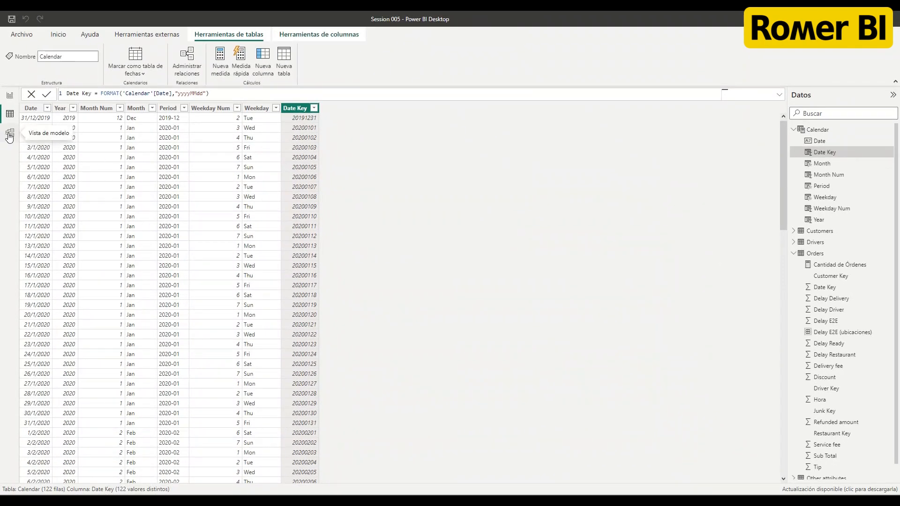
- In the model view, arrange Customers and Other attributes on one side of Orders, and Drivers and Restaurants on the other
left_click(9, 135)
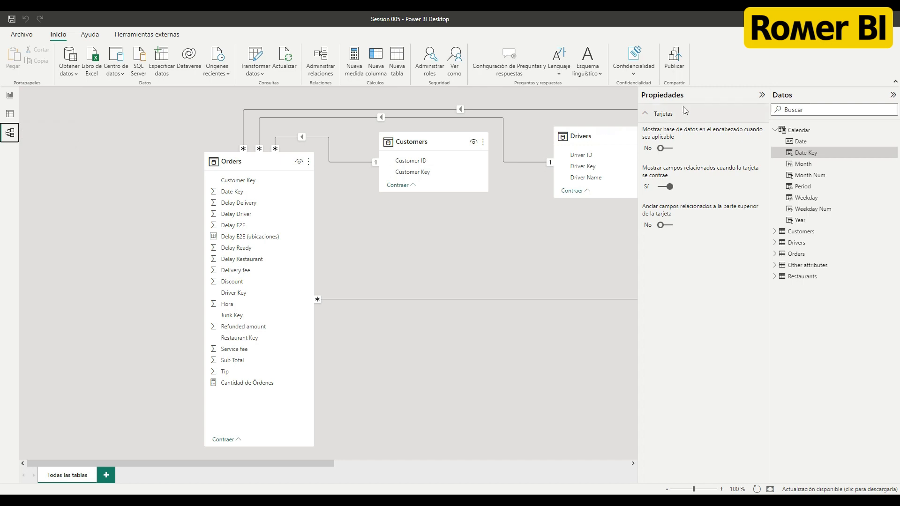
left_click(762, 95)
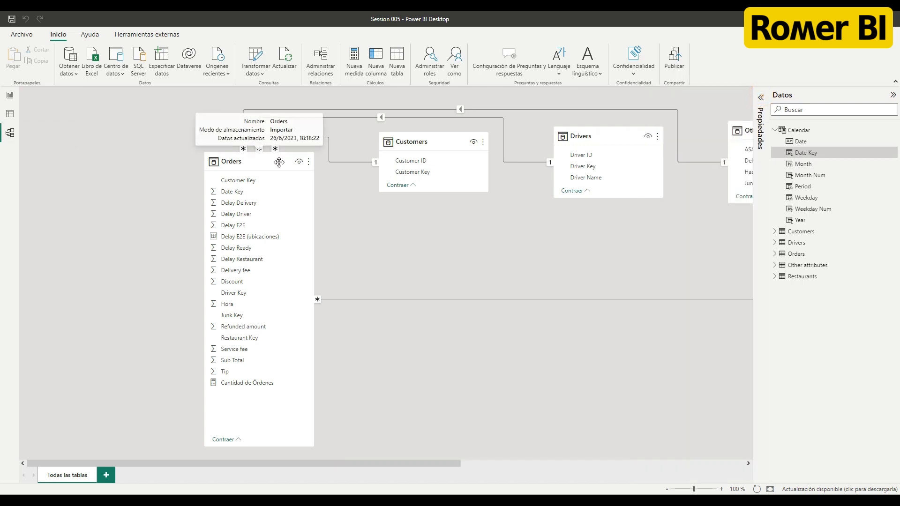
left_click_drag(255, 167, 316, 176)
left_click_drag(420, 144, 83, 192)
left_click_drag(592, 135, 488, 177)
left_click_drag(741, 132, 90, 341)
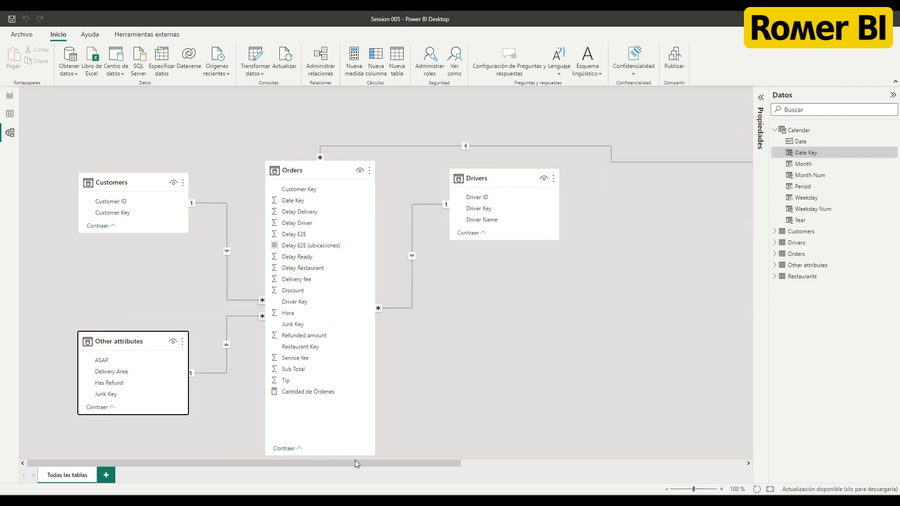
left_click_drag(355, 463, 587, 463)
left_click_drag(552, 143, 107, 347)
- Place the Calendar table above Orders and relate Calendar's Date Key to the Date Key in Orders
left_click_drag(729, 130, 308, 113)
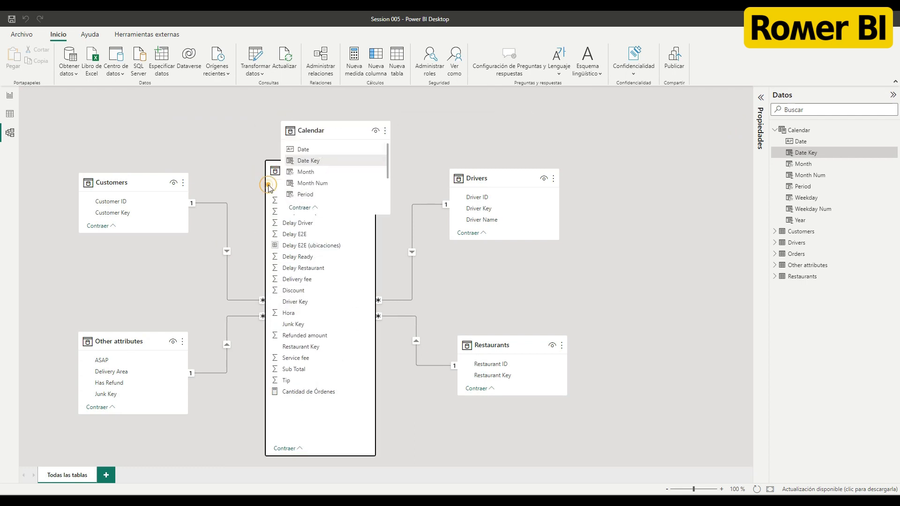
left_click_drag(331, 126, 360, 126)
left_click_drag(301, 166, 293, 250)
left_click_drag(388, 129, 358, 129)
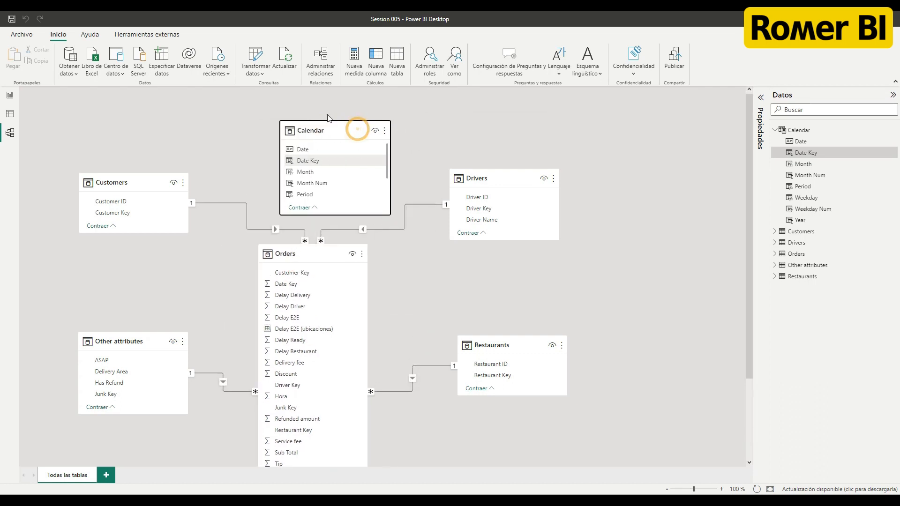
left_click_drag(307, 161, 296, 285)
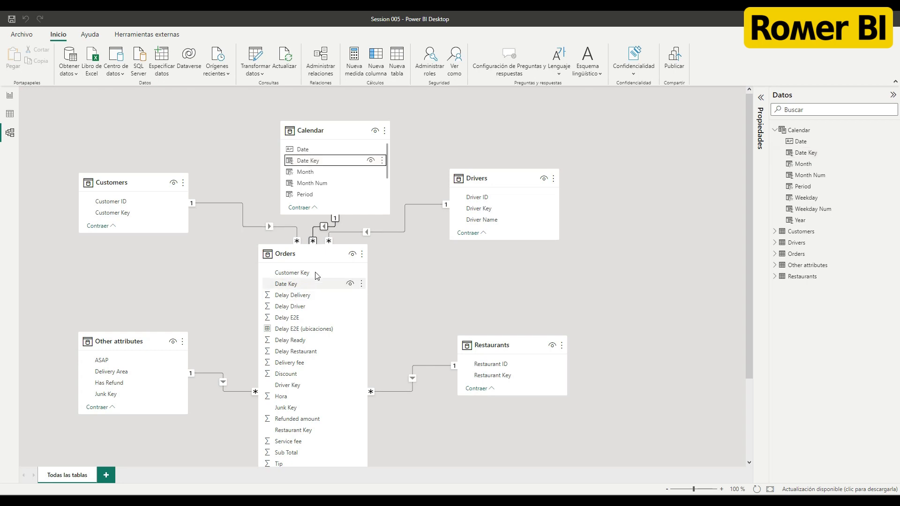
- Tidy the model diagram by centring Calendar above Orders and spacing the other four tables further out around it
left_click_drag(302, 255, 312, 263)
left_click_drag(141, 181, 133, 198)
left_click_drag(500, 180, 507, 198)
left_click_drag(465, 341, 467, 373)
left_click_drag(136, 341, 117, 378)
left_click_drag(326, 125, 318, 124)
left_click_drag(126, 201, 111, 227)
left_click_drag(498, 197, 509, 218)
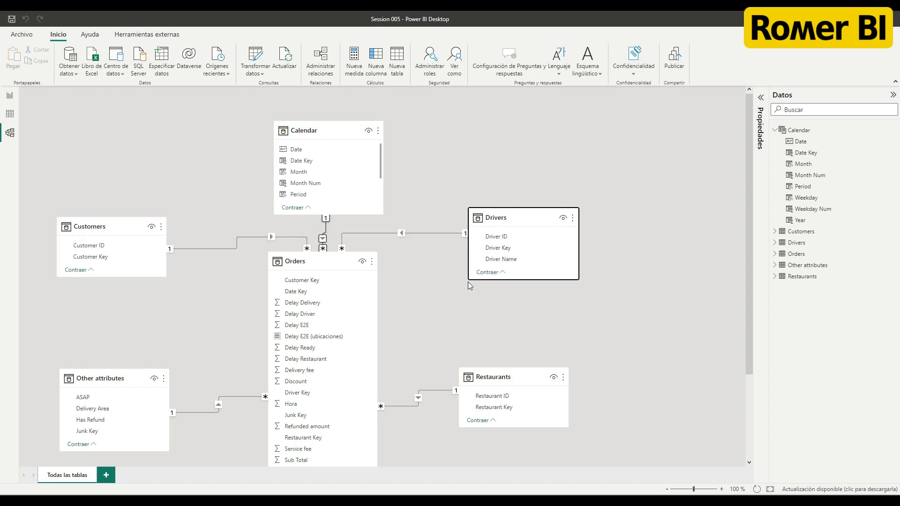
- Hide Driver Key, Date Key, Customer Key, Junk Key and Restaurant Key in their respective dimension tables from the report view
left_click(507, 252)
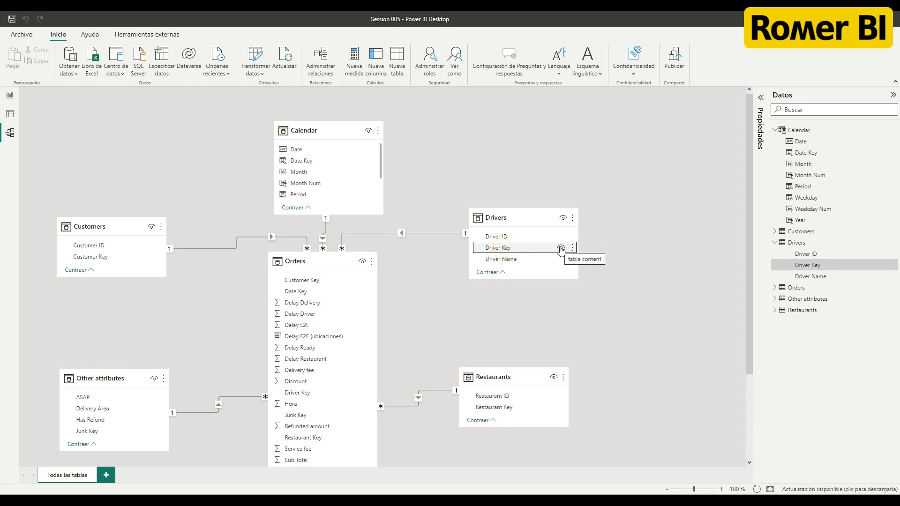
right_click(522, 253)
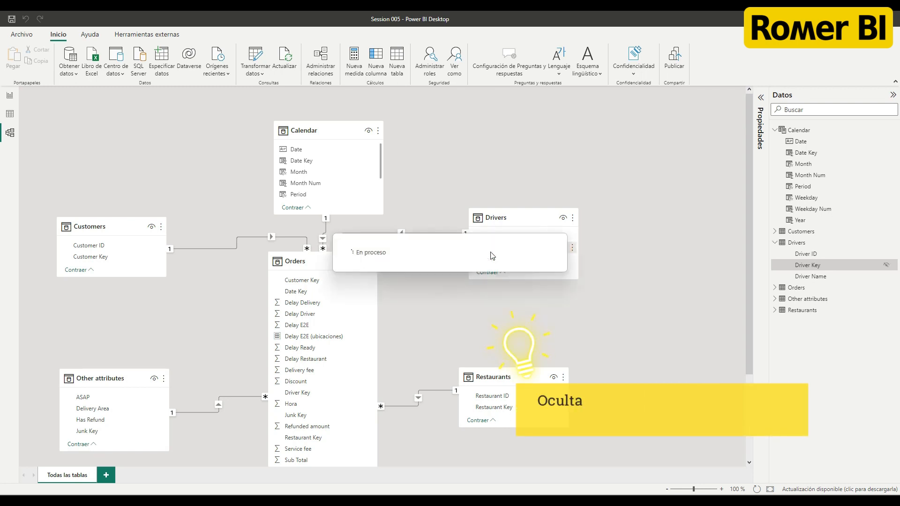
left_click(490, 255)
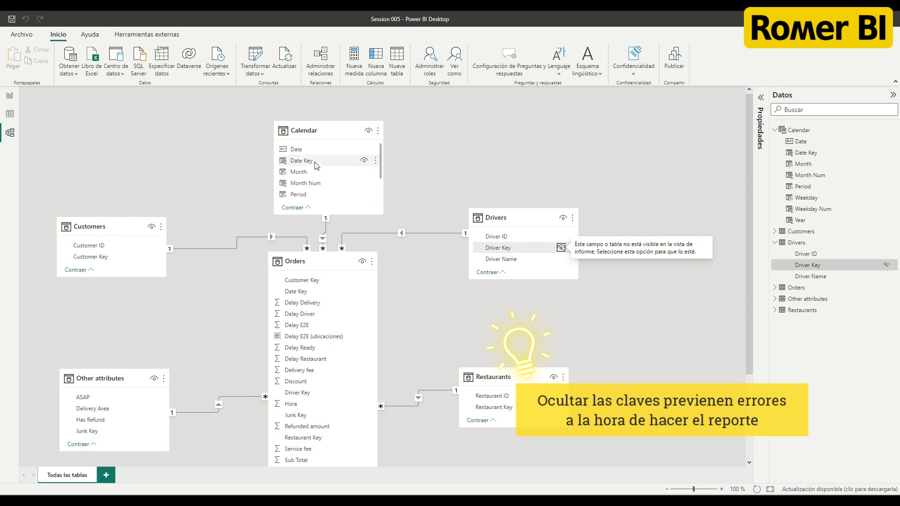
left_click(363, 161)
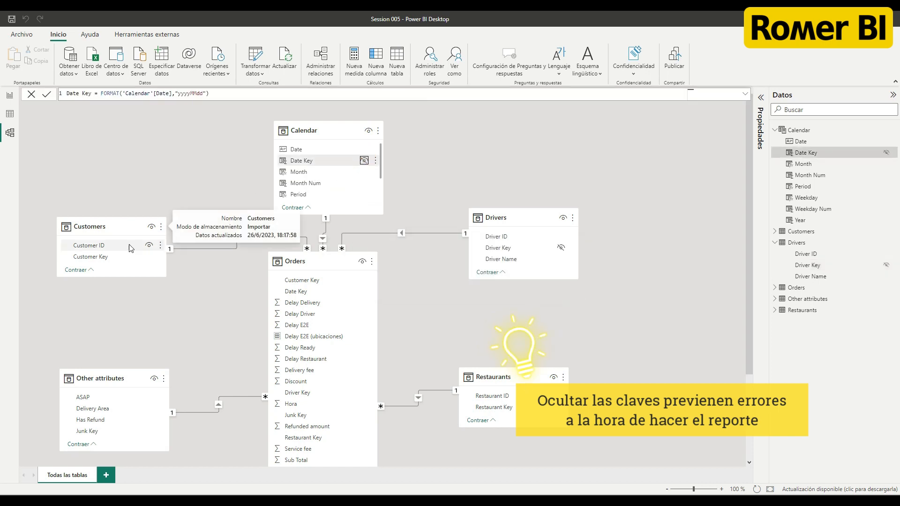
left_click(148, 257)
left_click(152, 431)
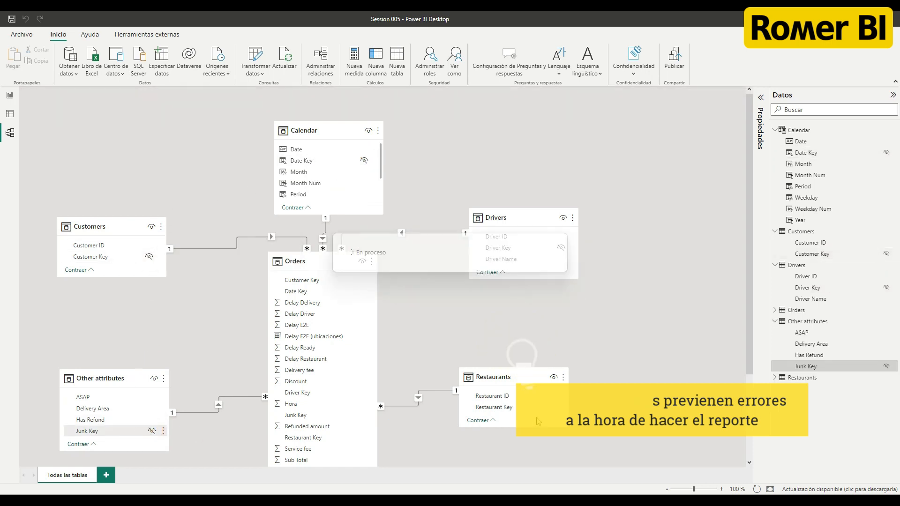
left_click(550, 407)
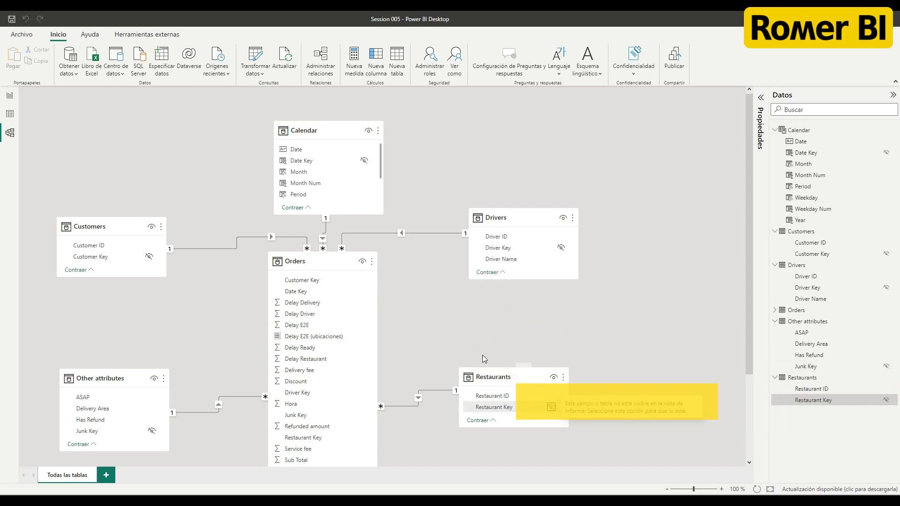
- Hide the Date Key, Junk Key, Driver Key, Restaurant Key and Customer Key fields of the Orders table
scroll(469, 347, "down", 2)
scroll(450, 338, "down", 2)
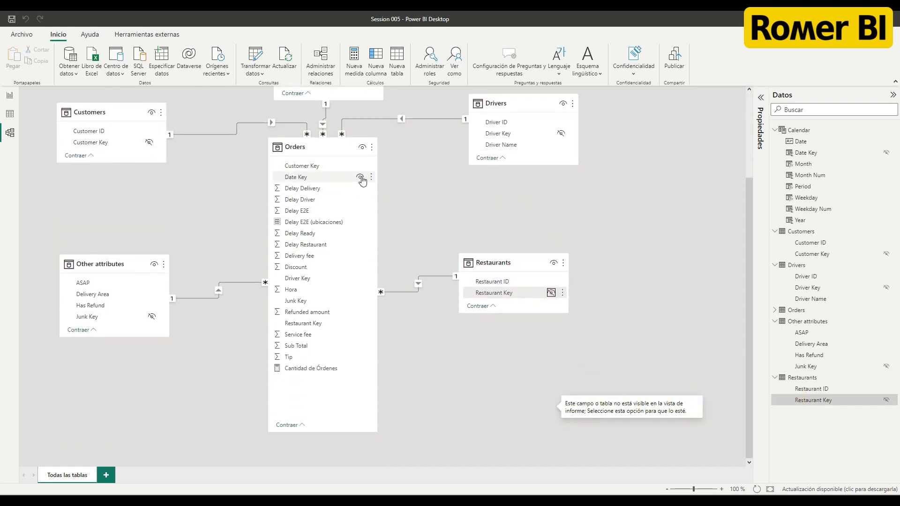
left_click(360, 178)
left_click(360, 300)
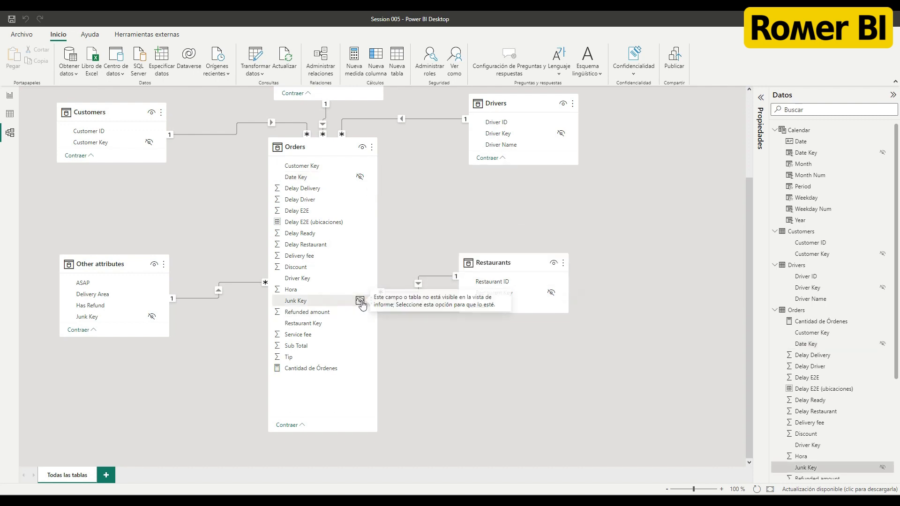
left_click(360, 278)
left_click(360, 323)
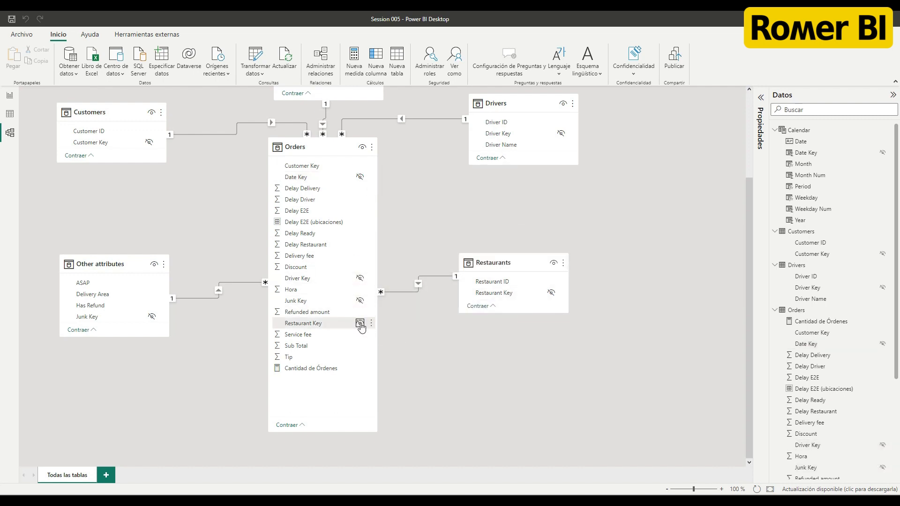
left_click(360, 166)
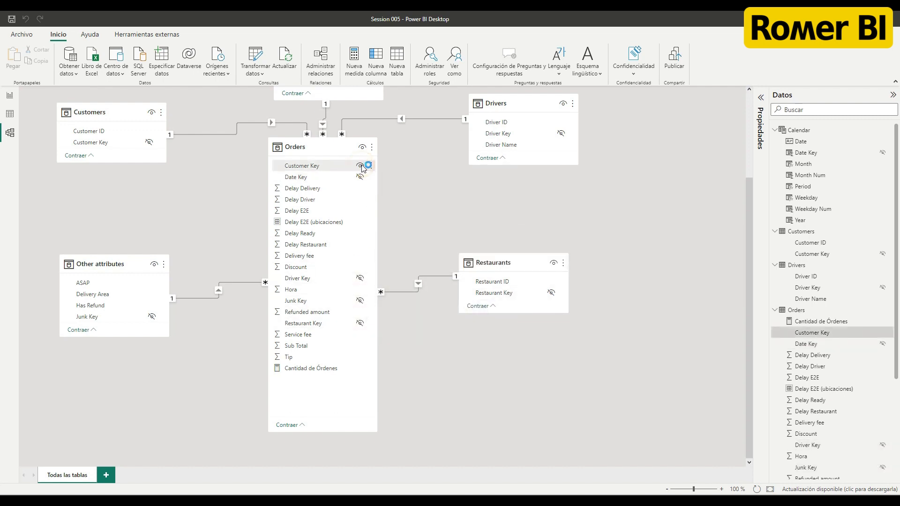
- Return to the report view and collapse the field lists of the Calendar and Orders tables
left_click(9, 96)
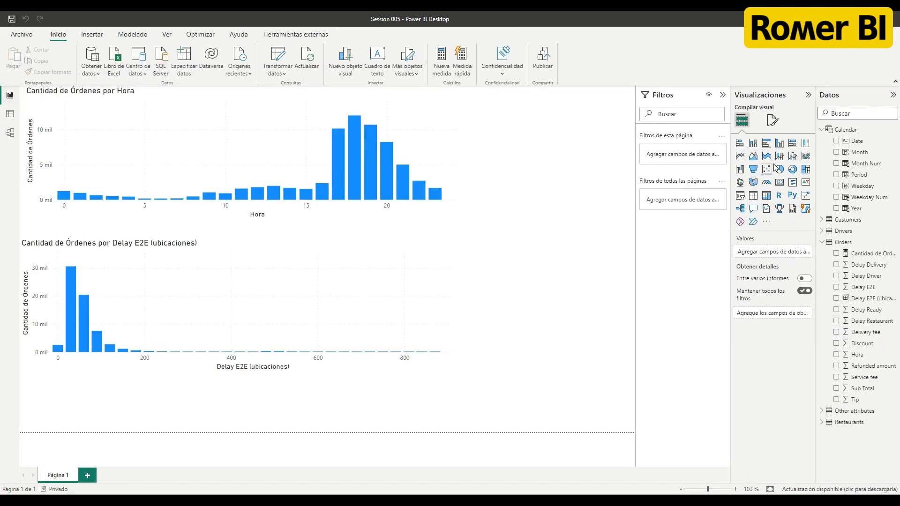
left_click(821, 130)
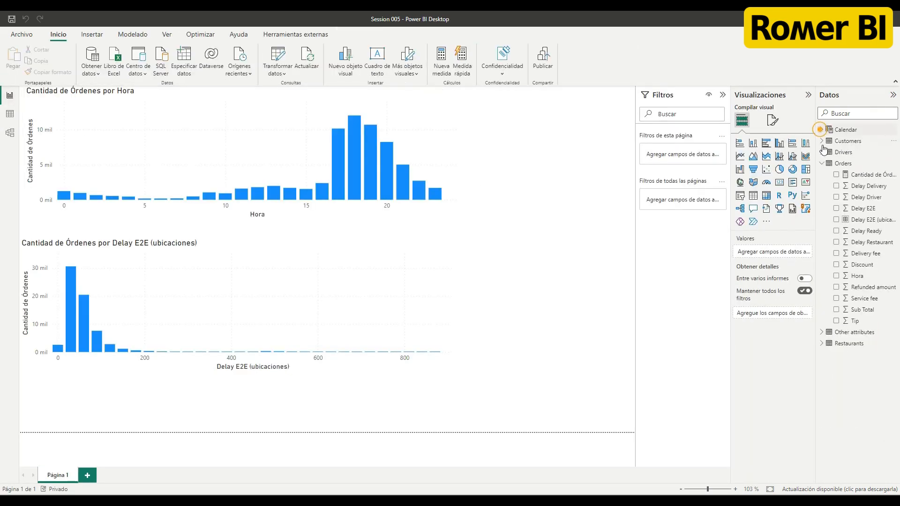
left_click(821, 163)
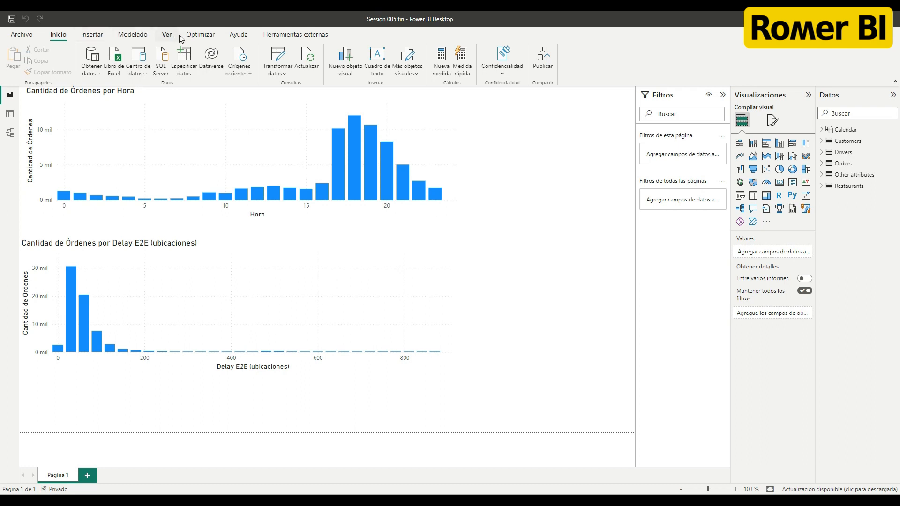
- Launch DAX Studio from the report as an external tool connected to the current model
left_click(287, 32)
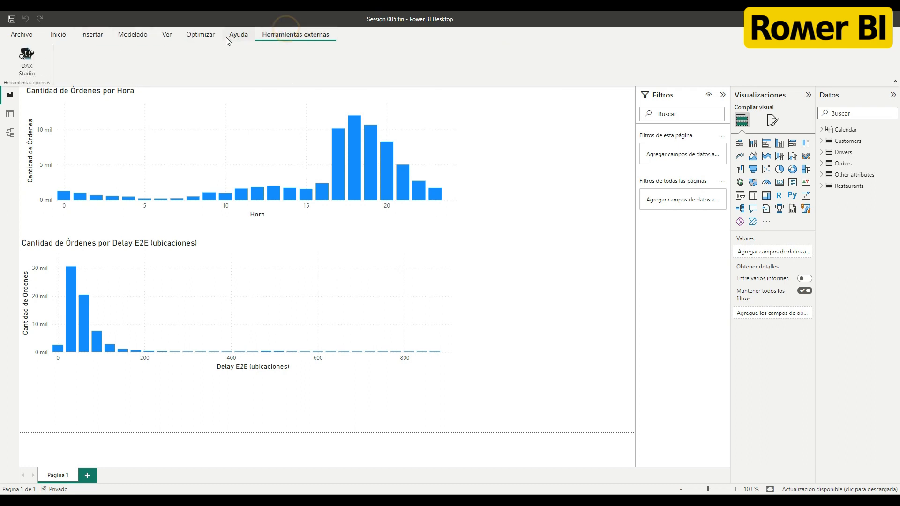
left_click(26, 54)
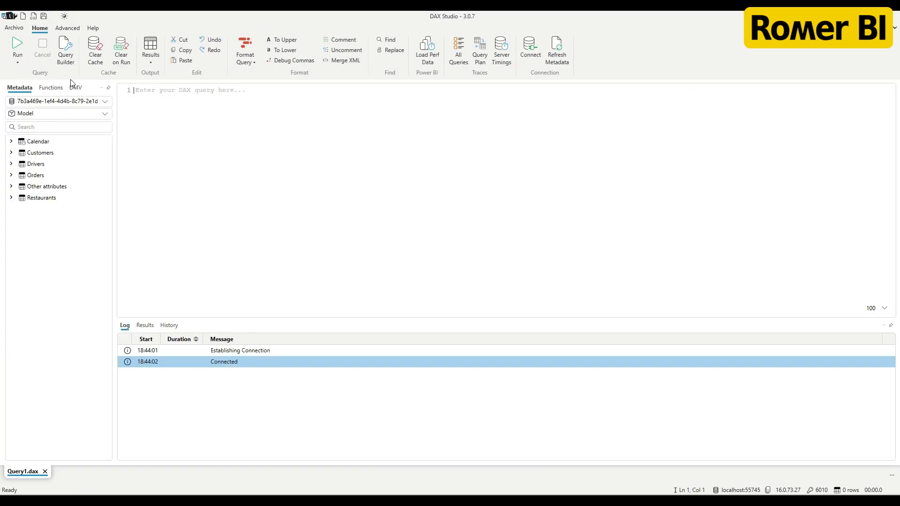
- View the model's VertiPaq metrics and examine the summary for its total size in memory
left_click(70, 29)
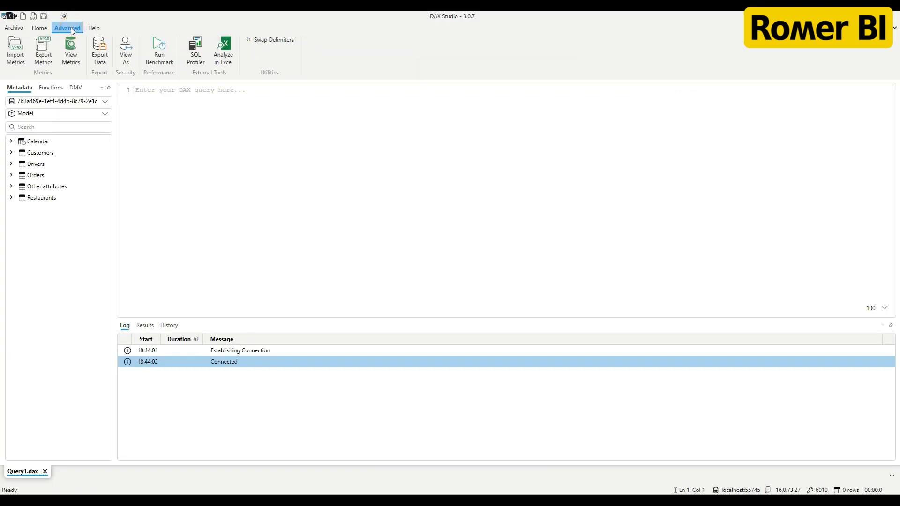
left_click(71, 48)
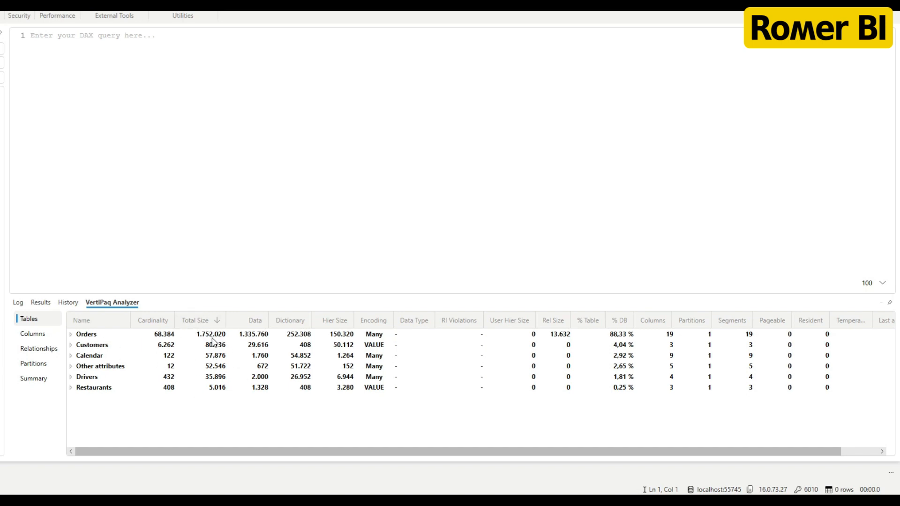
left_click(40, 379)
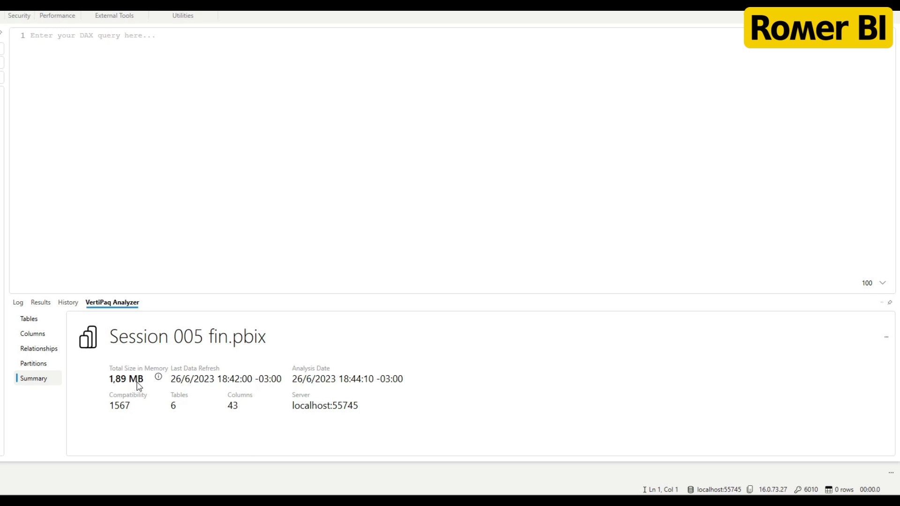
mouse_move(141, 385)
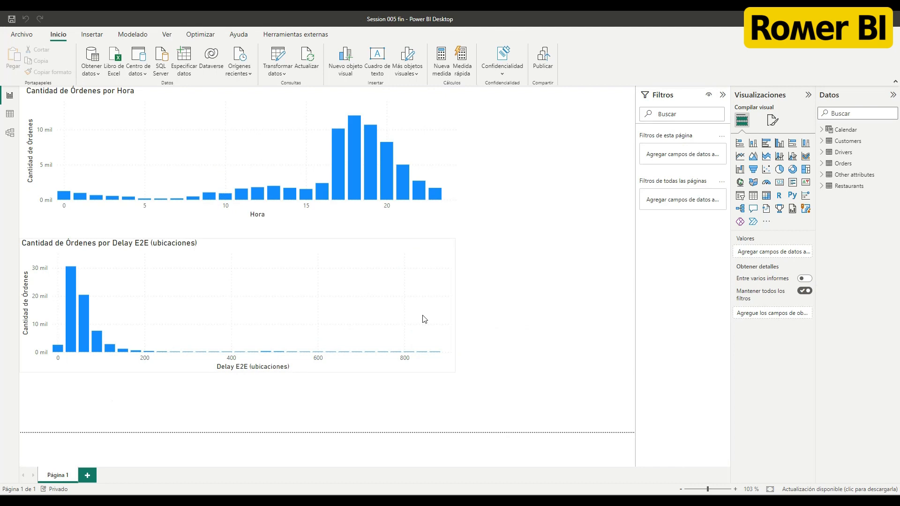
- In Power BI Desktop, expand the Orders fields, widen the data list, and load a manually entered empty table named Metricas
left_click(822, 163)
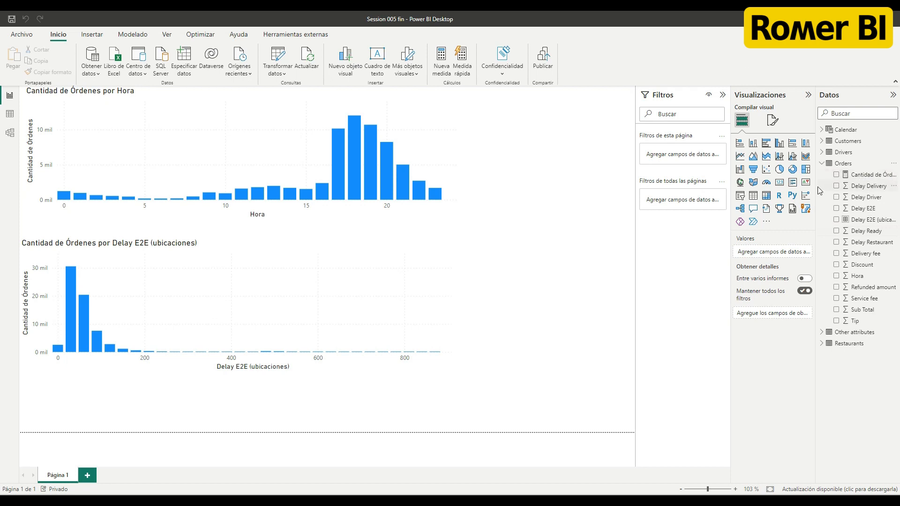
left_click_drag(817, 188, 789, 189)
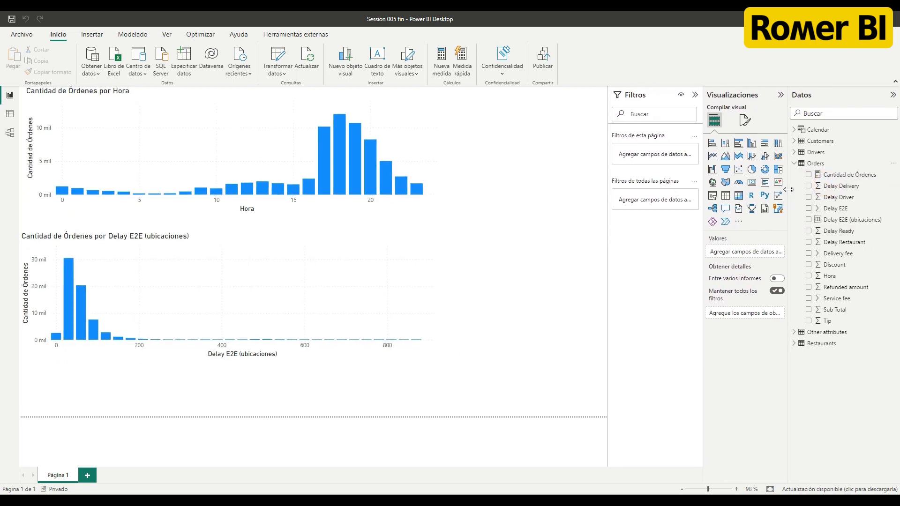
left_click(185, 60)
double_click(324, 372)
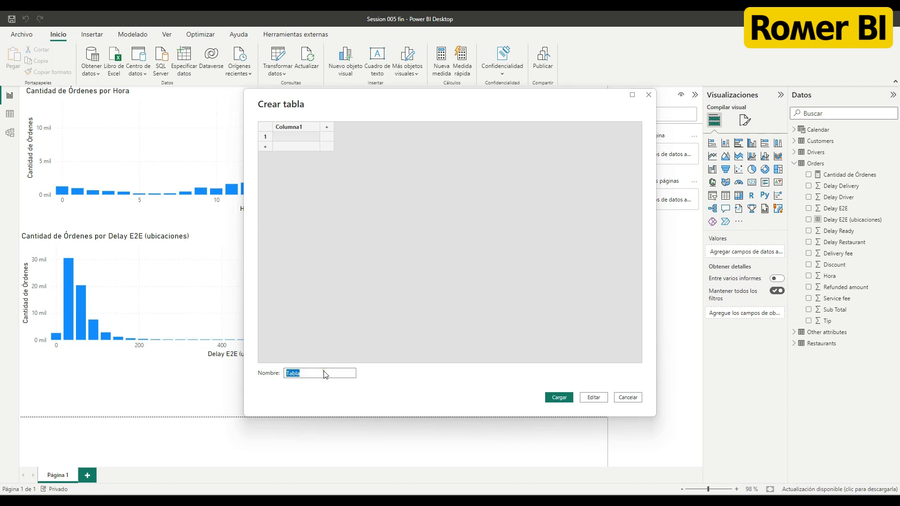
type("Metricas")
key("Return")
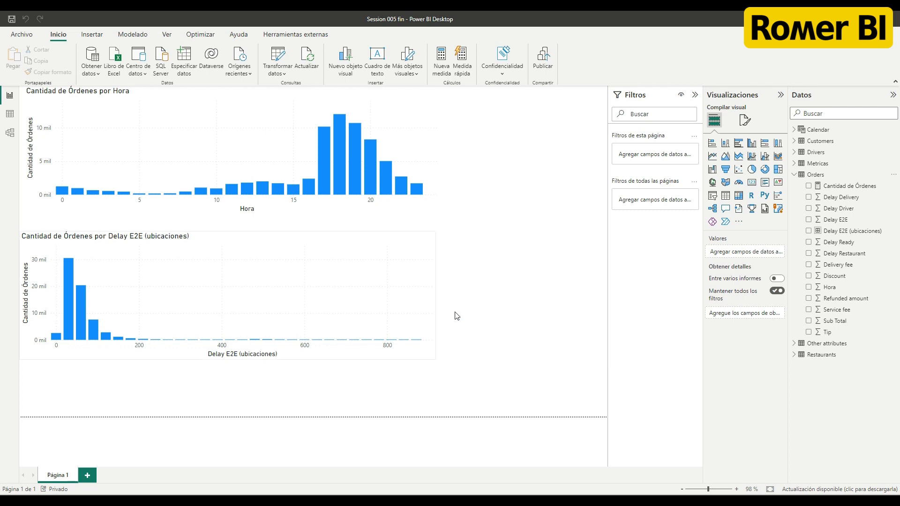
- Move the Cantidad de Órdenes measure from Orders to the Metricas table by changing its home table
left_click(819, 164)
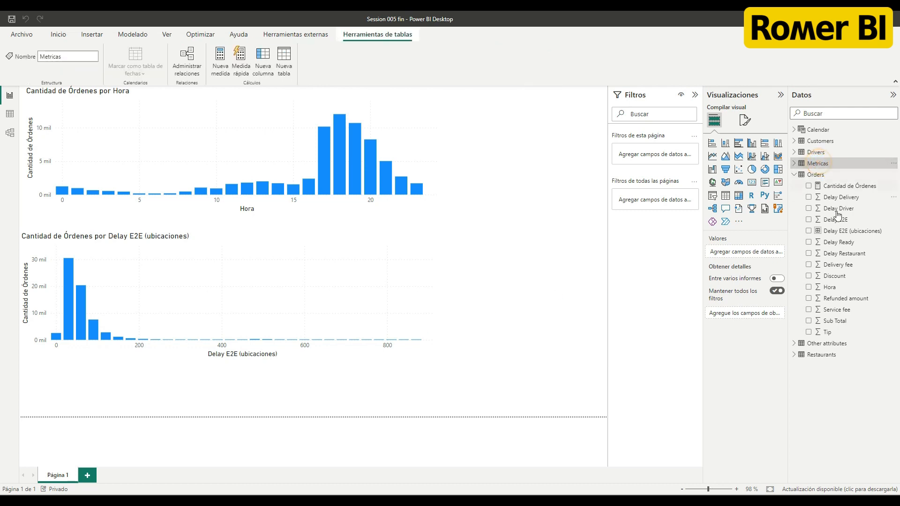
left_click(848, 186)
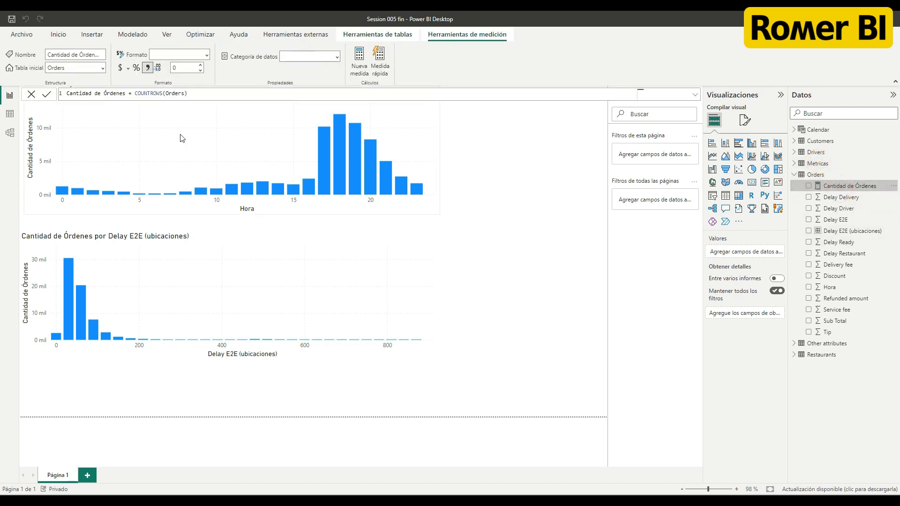
left_click(102, 68)
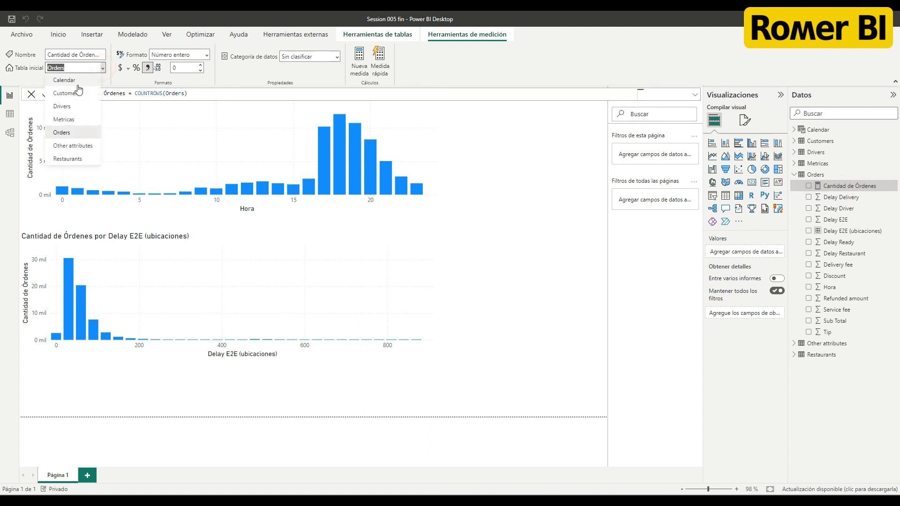
left_click(75, 119)
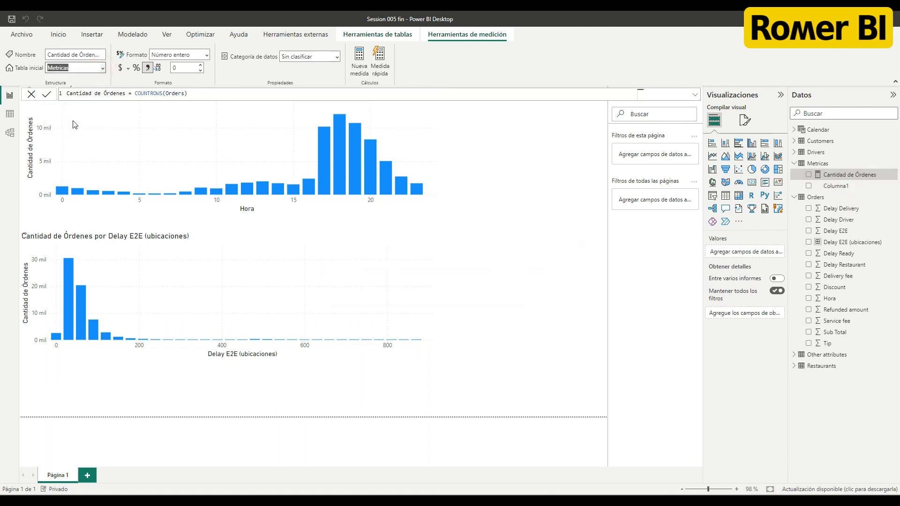
- Delete Columna1 from the Metricas table so it holds only measures
right_click(854, 188)
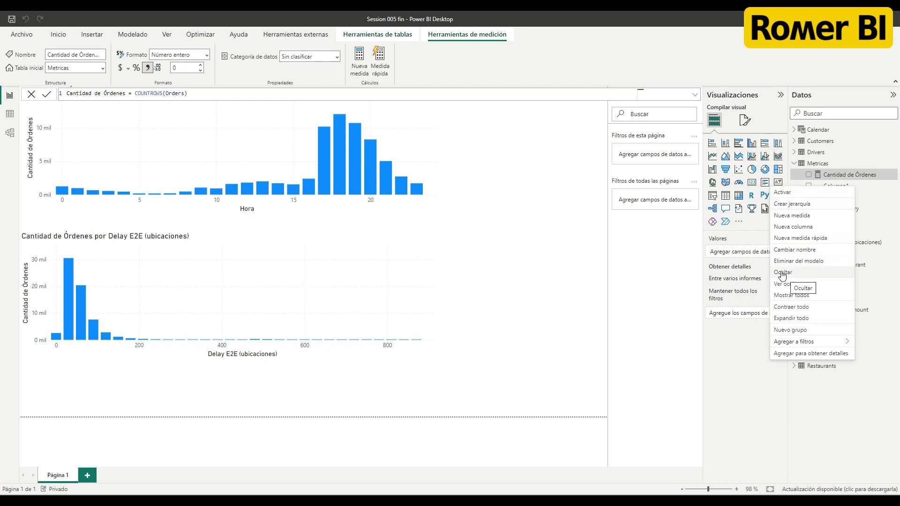
left_click(796, 263)
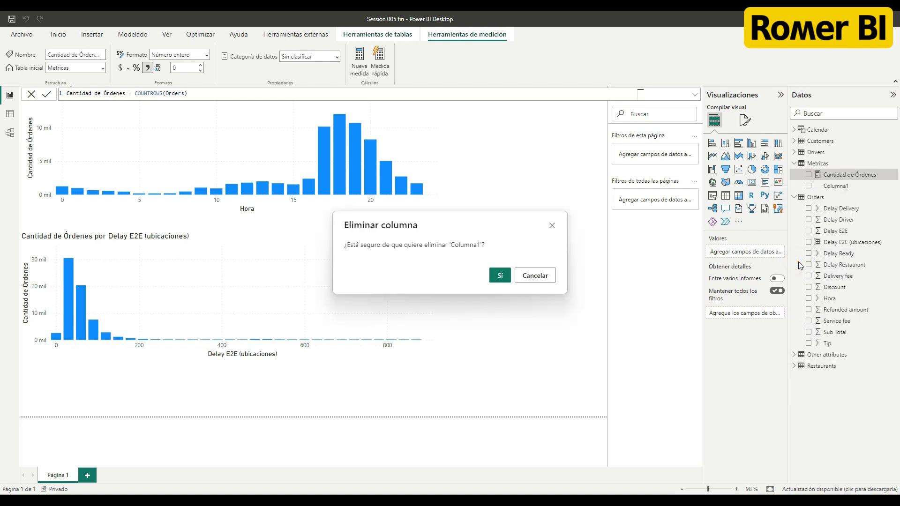
left_click(500, 276)
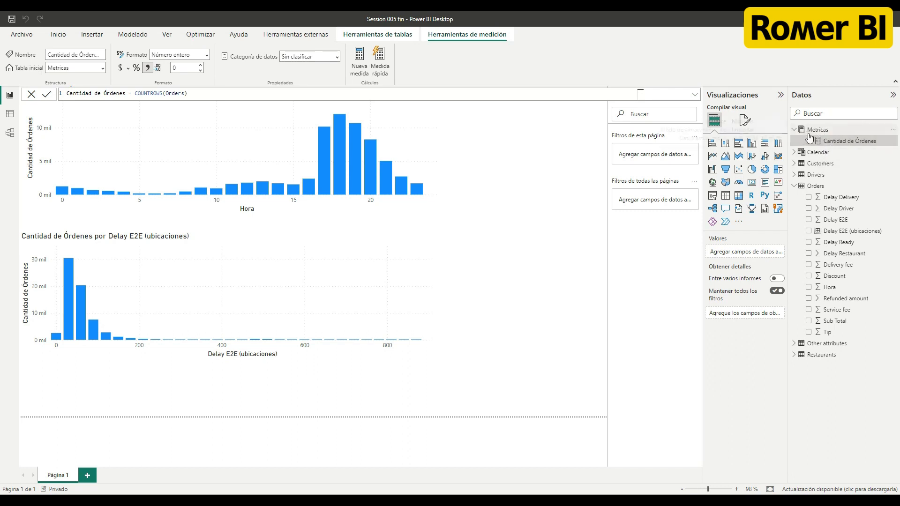
mouse_move(810, 138)
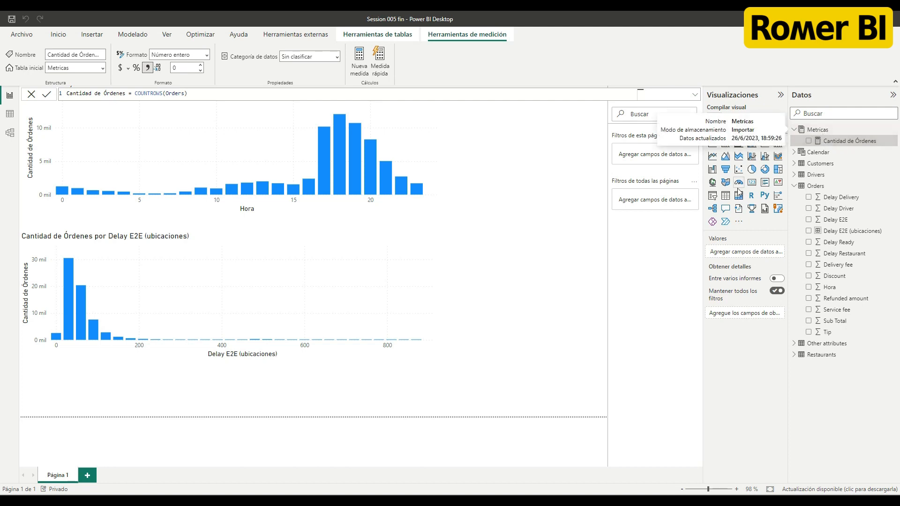
- Add a compact card showing Cantidad de Órdenes beside the hourly chart and test cross-filtering with the hour 18 bar
left_click(751, 182)
left_click_drag(521, 269, 533, 124)
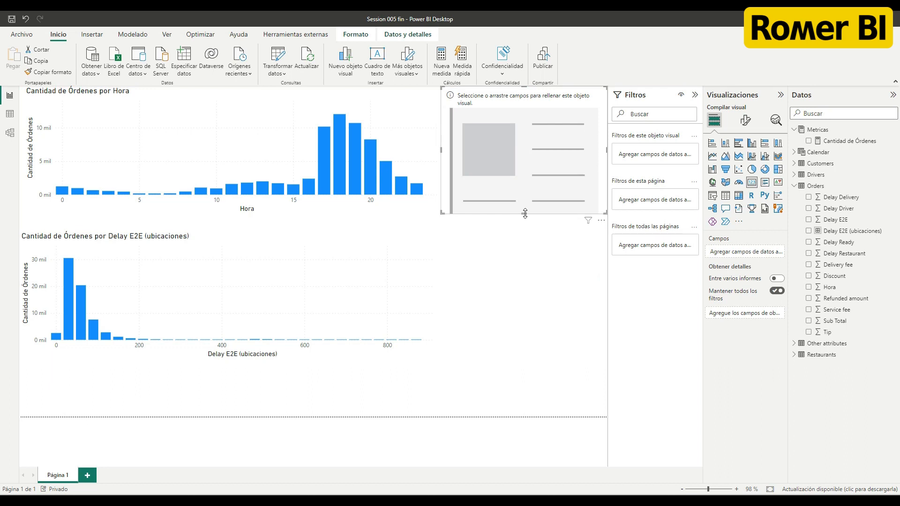
left_click_drag(524, 215, 524, 159)
left_click_drag(862, 142, 520, 147)
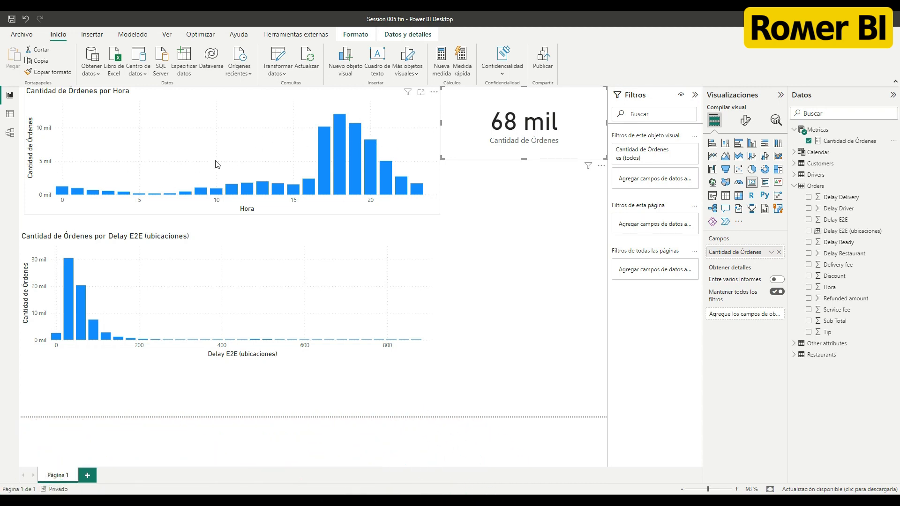
left_click(339, 128)
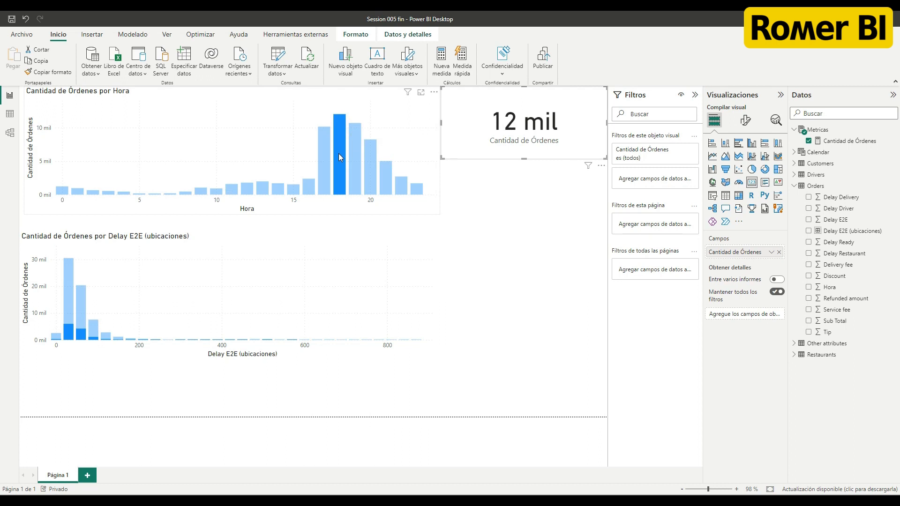
left_click(340, 125)
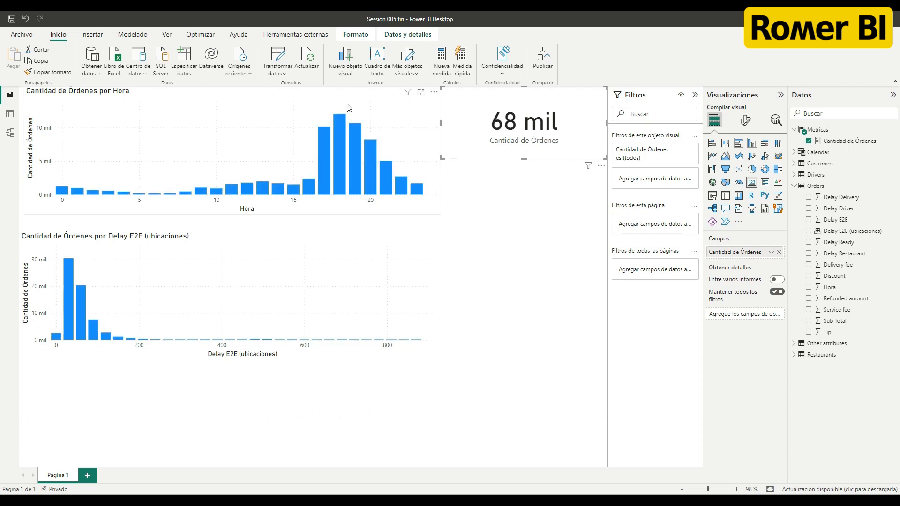
- Add a maximum line for Cantidad de Órdenes to the orders-by-hour chart and return to its field settings
left_click(347, 104)
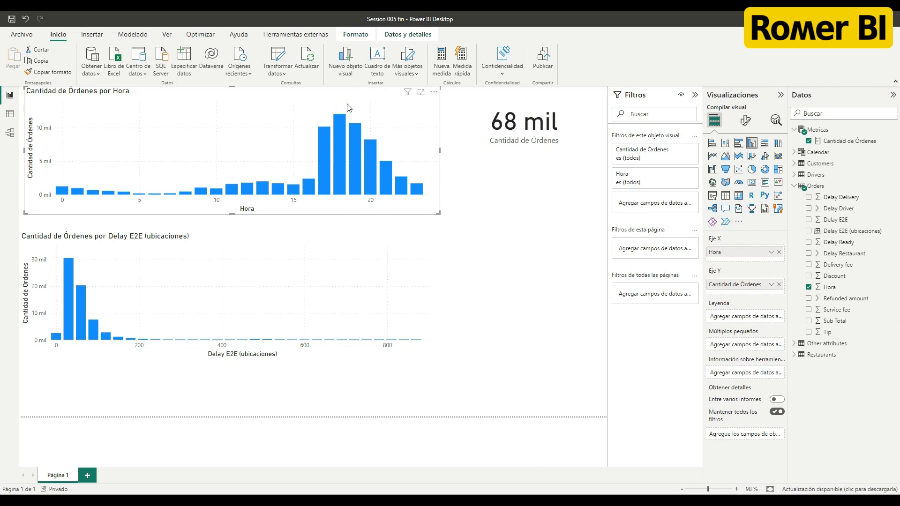
left_click(776, 120)
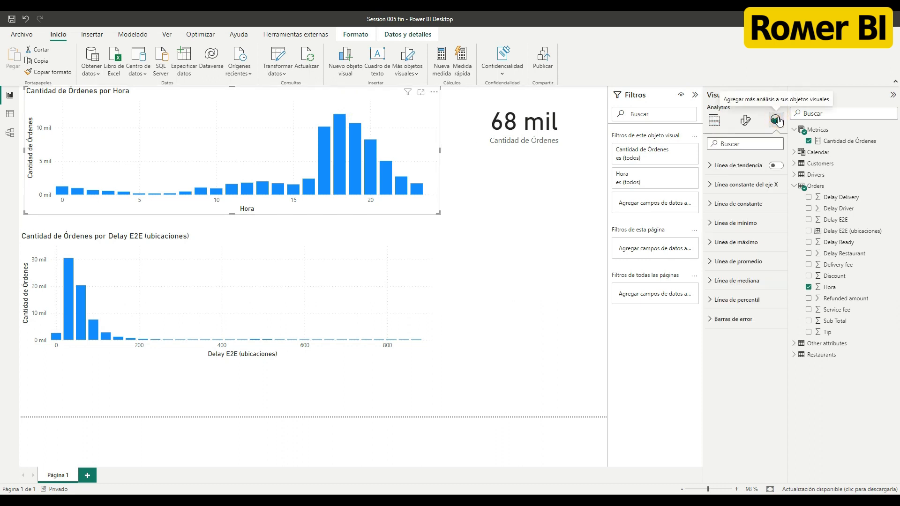
left_click(715, 243)
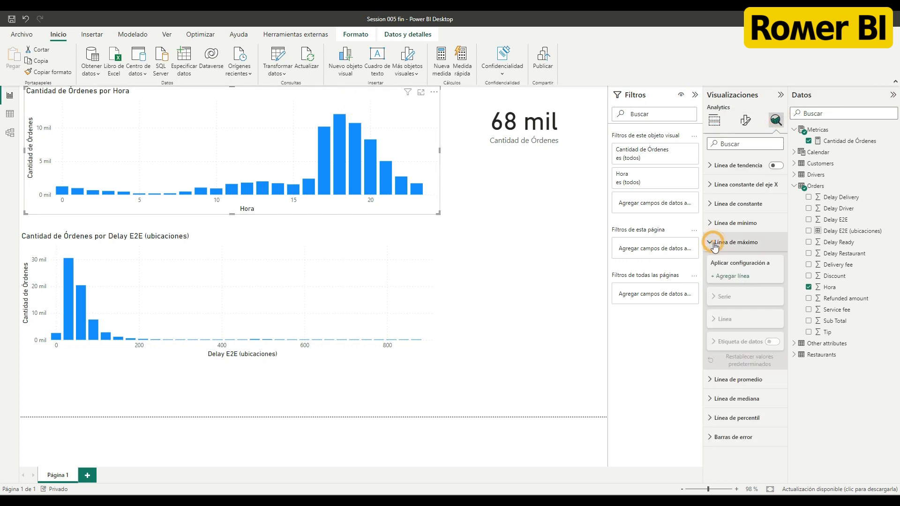
left_click(729, 276)
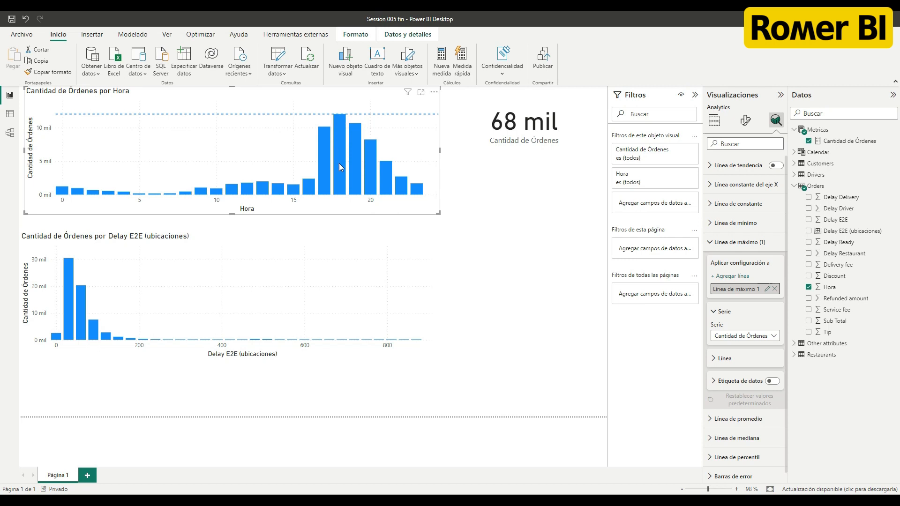
left_click(712, 120)
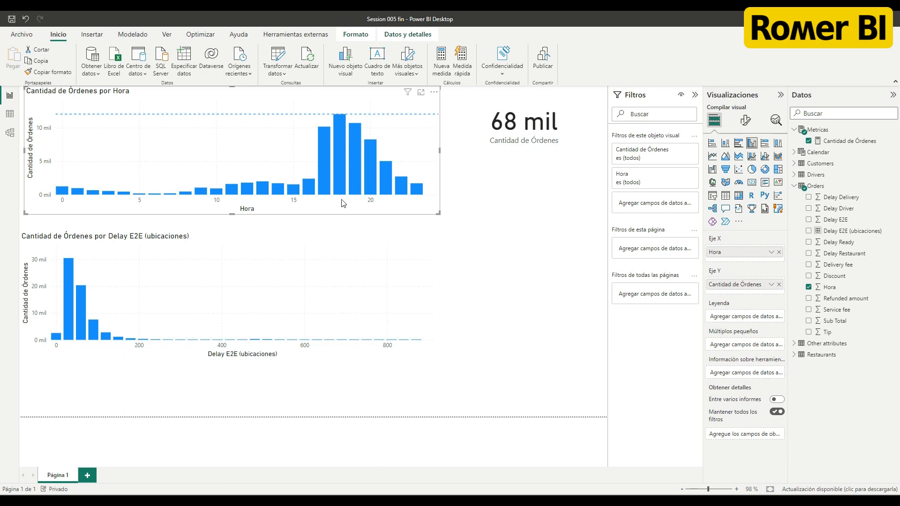
mouse_move(330, 195)
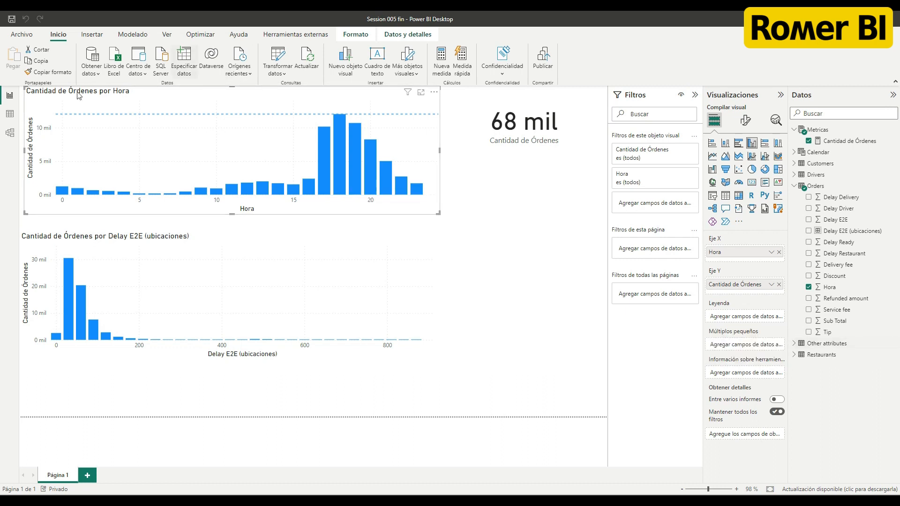
- Start a new calculated table from the data view and add blank lines to its formula
left_click(9, 114)
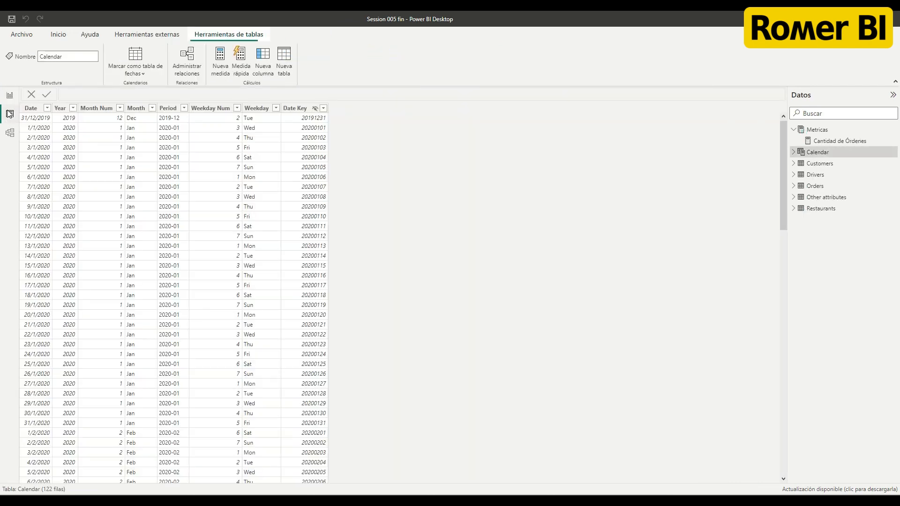
left_click(281, 57)
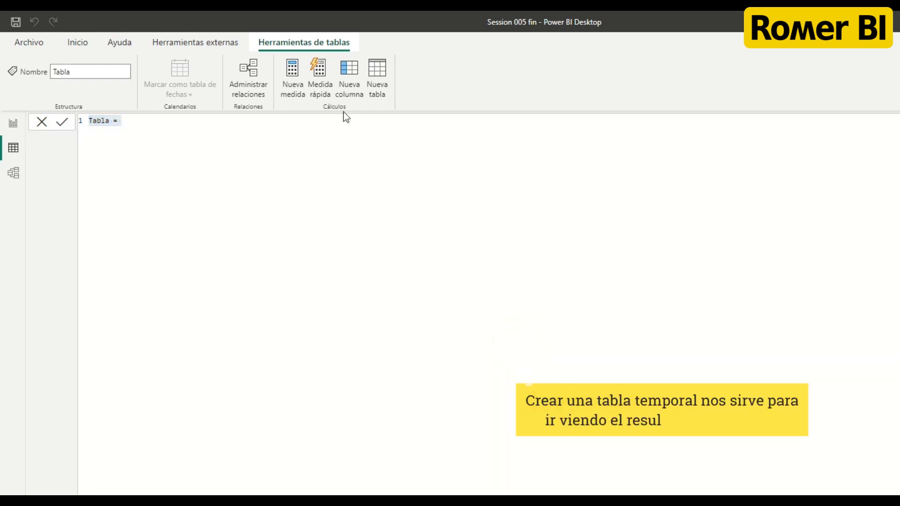
left_click(301, 121)
key("shift+Return")
key("shift+Return")
key("shift+Return")
key("shift+Return")
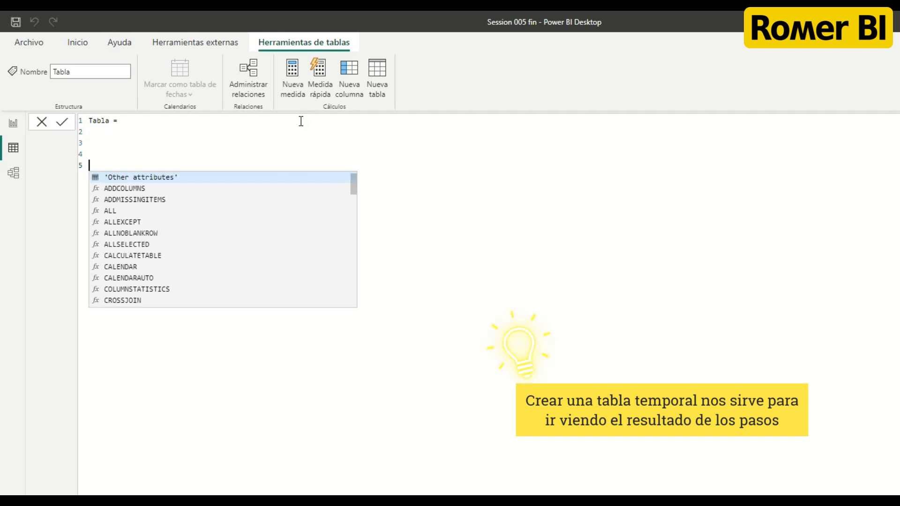
- Define the variable _GRUPO in the Tabla formula as VALUES(Orders[Hora])
left_click(92, 142)
type("V")
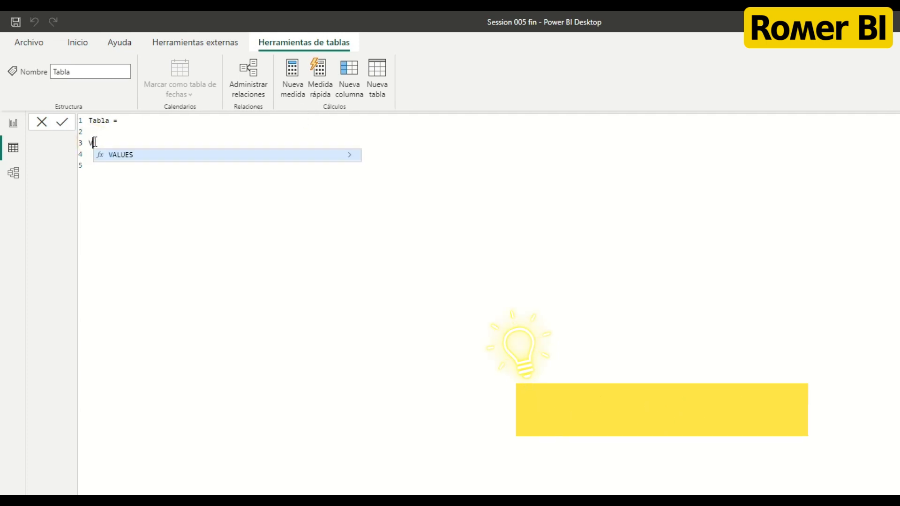
type("AR _GRUPO")
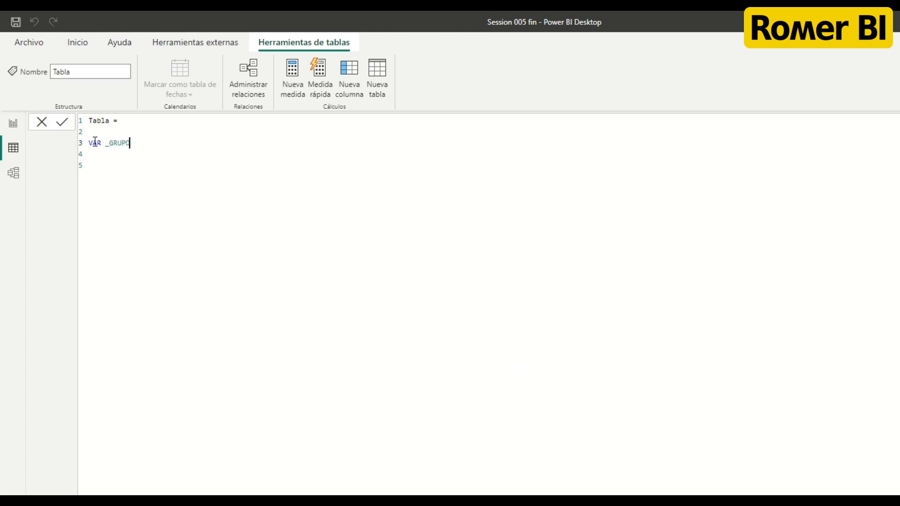
type("=VALUES")
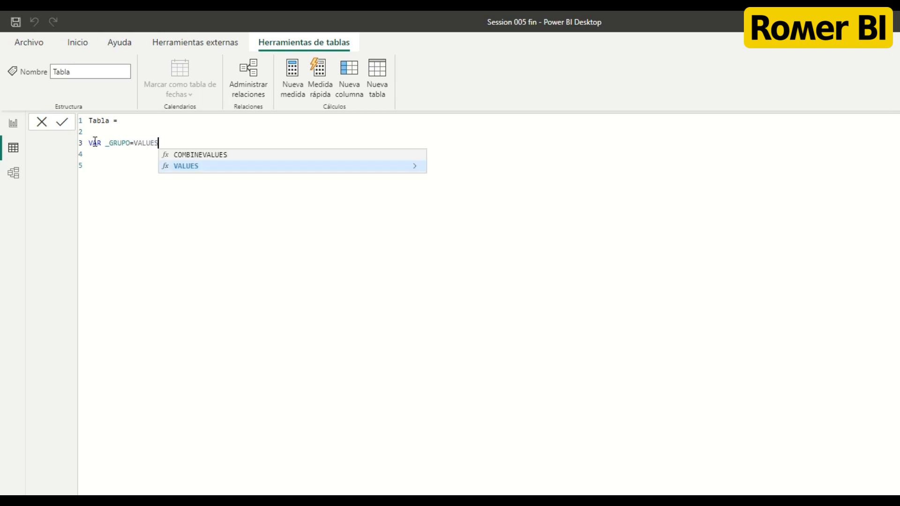
type("(")
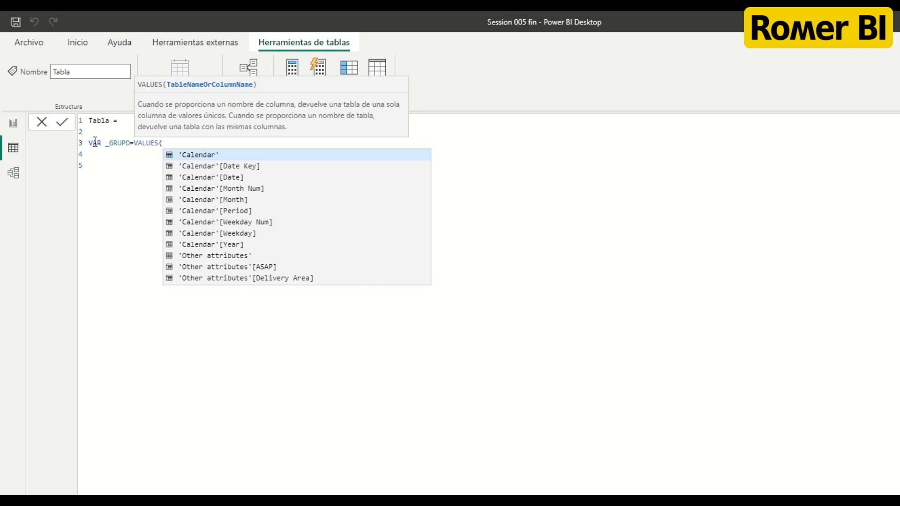
type("hor")
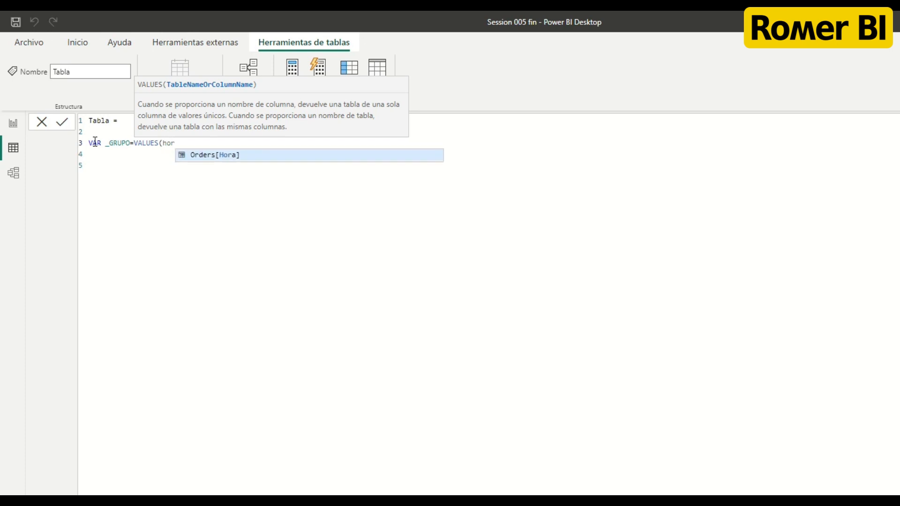
key("Tab")
type(")")
- Return _GRUPO from the Tabla formula, apply it and expand the formula to see all its lines
key("Return")
key("Return")
type("RETURN _")
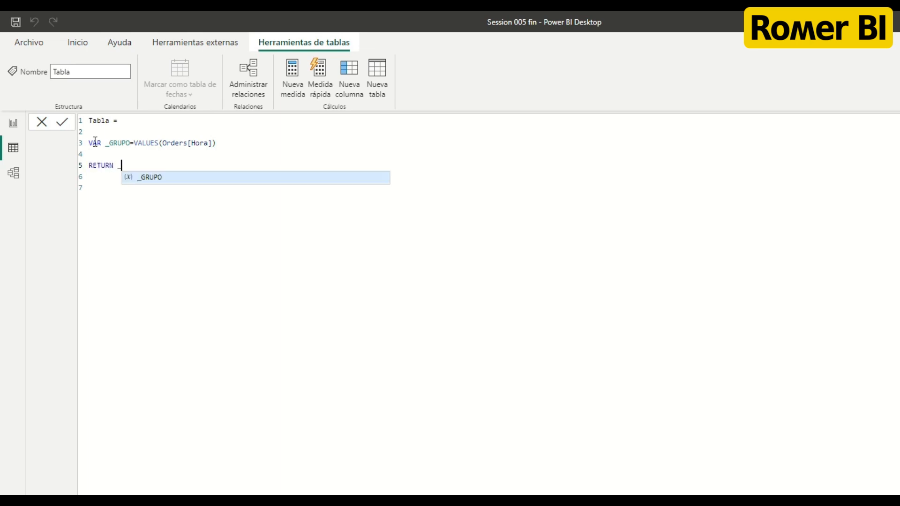
key("Tab")
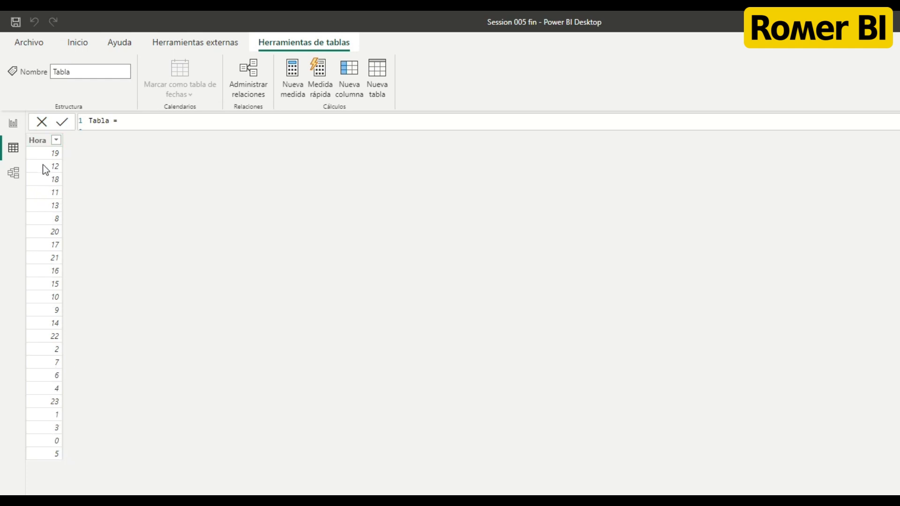
type("VAR _GRUPO=VALUES(Orders[Hora])  RETURN _GRUPO")
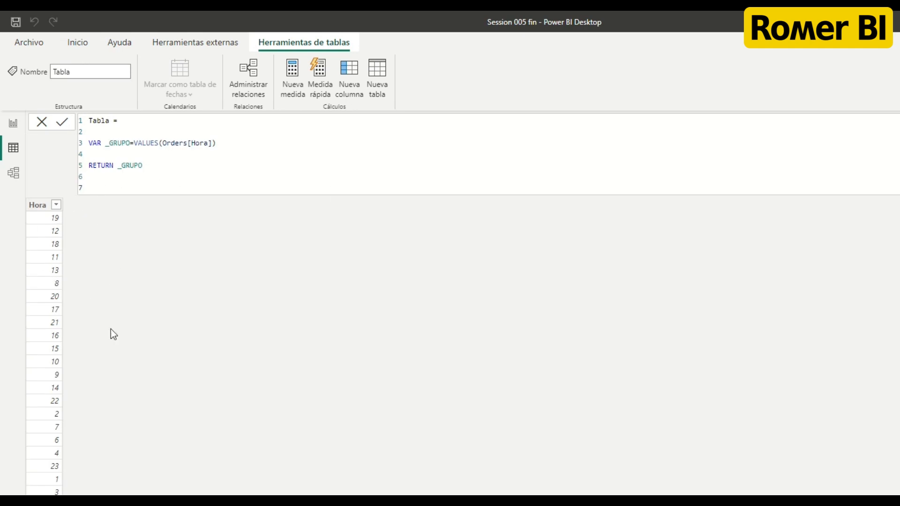
left_click(230, 141)
key("Return")
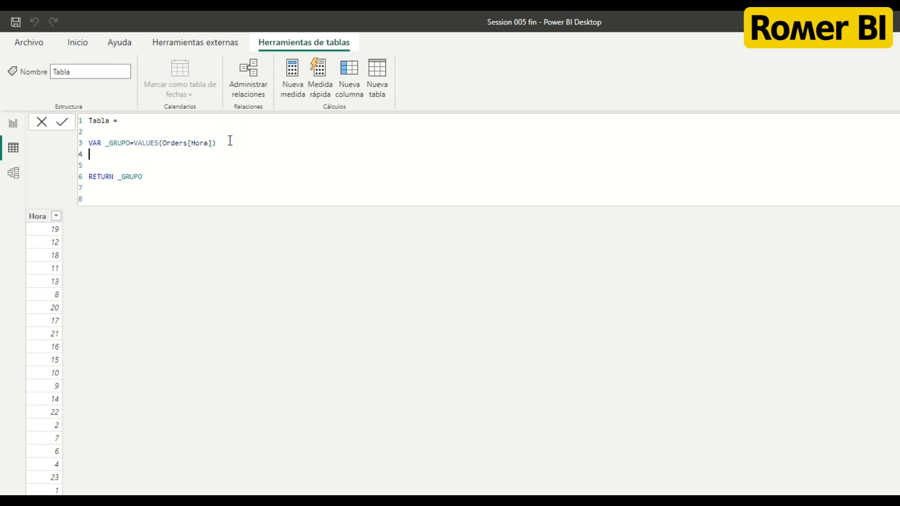
type("VAR _PEDIDOS=ADD")
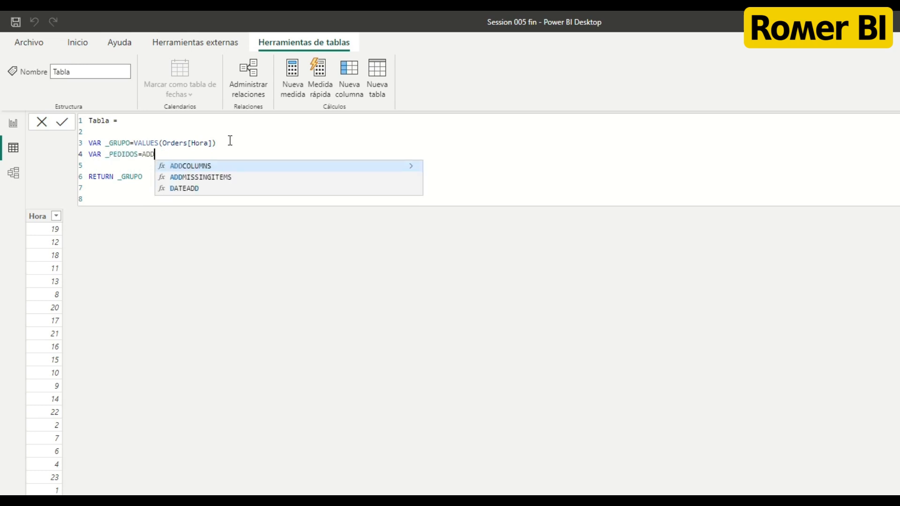
key("Tab")
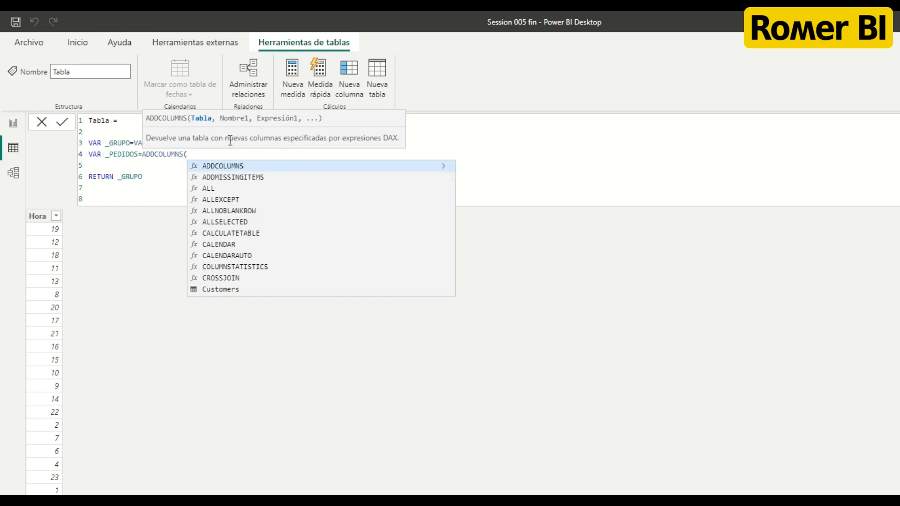
type("_GRUPO")
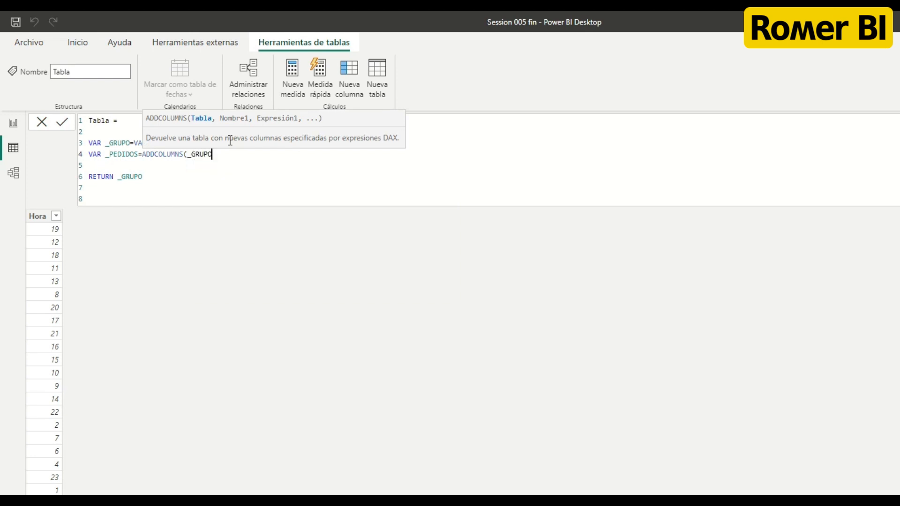
type(",\"@Cantidad\"")
type(",Can")
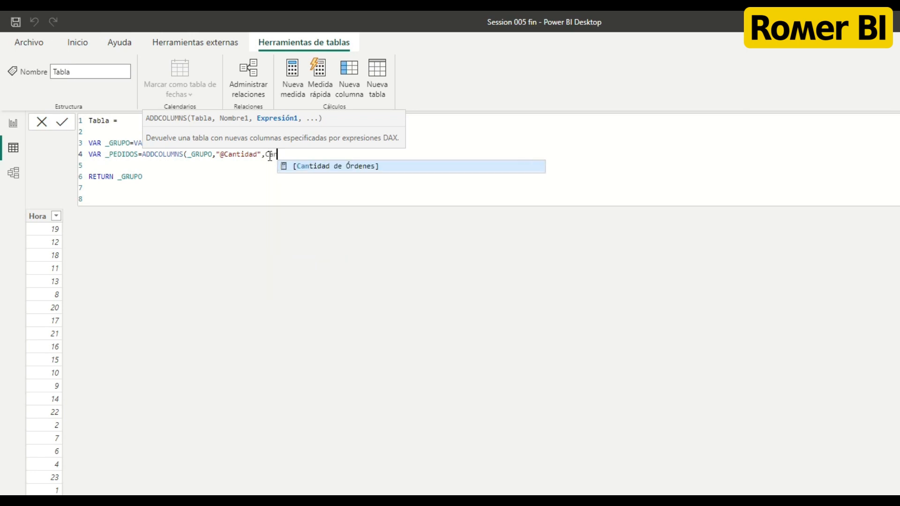
key("Tab")
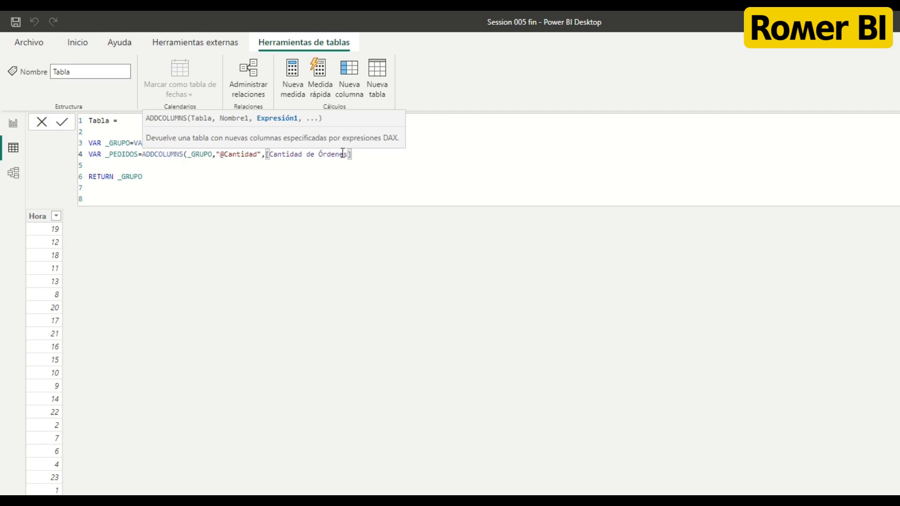
type(")")
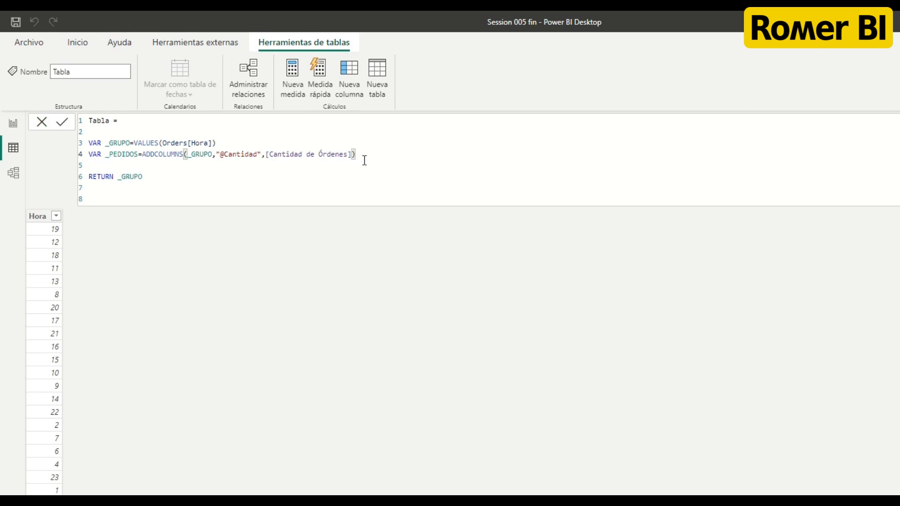
double_click(121, 154)
key("ctrl+c")
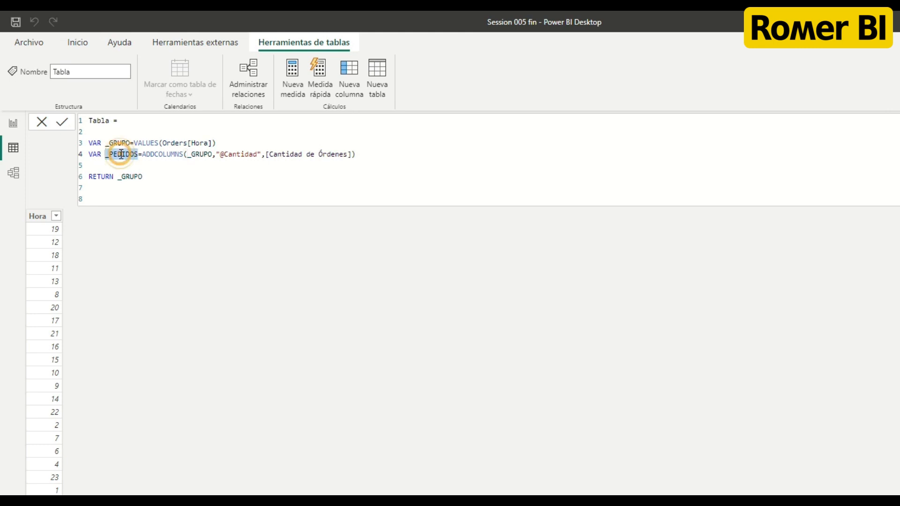
left_click(135, 177)
double_click(135, 176)
key("ctrl+v")
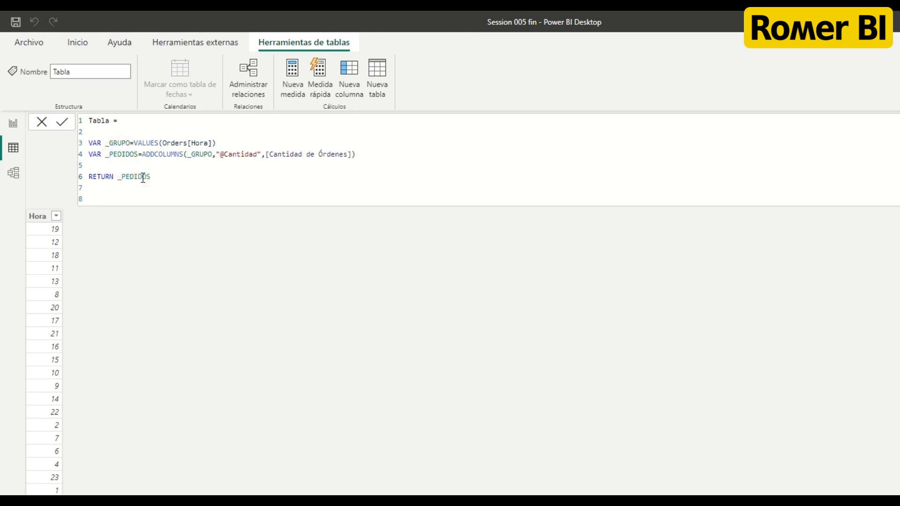
left_click(62, 122)
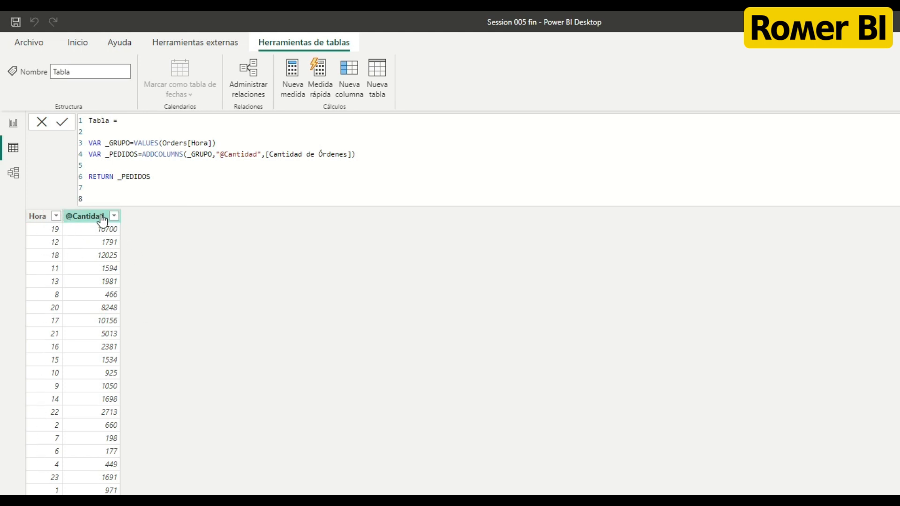
left_click(95, 359)
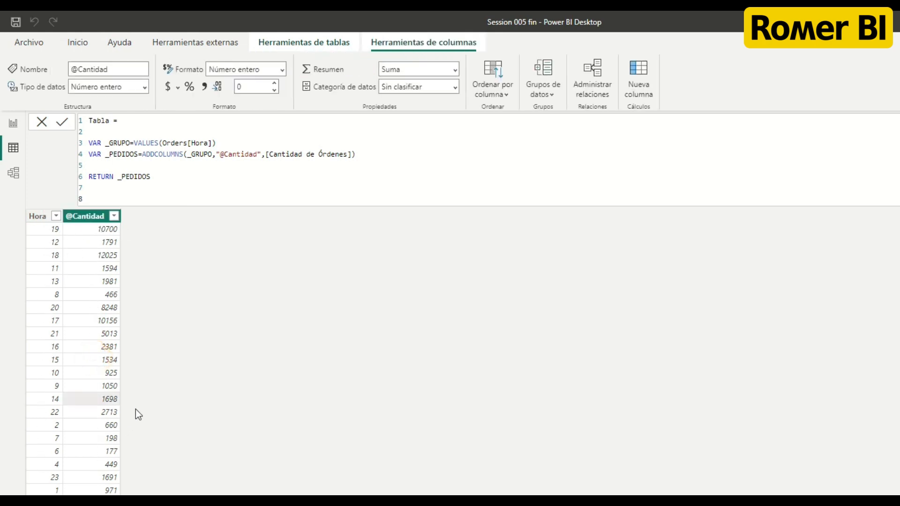
left_click(144, 324)
left_click(371, 160)
key("Return")
type("VAR")
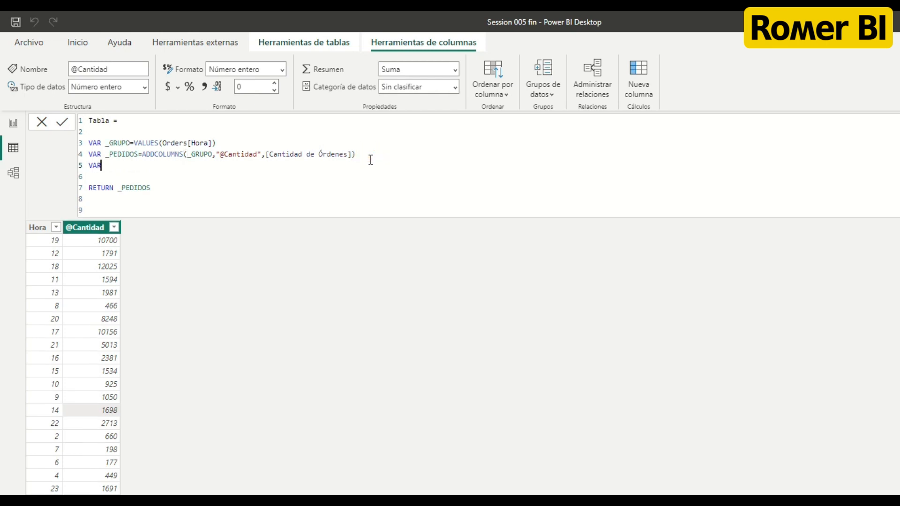
type(" _MAX=MAX")
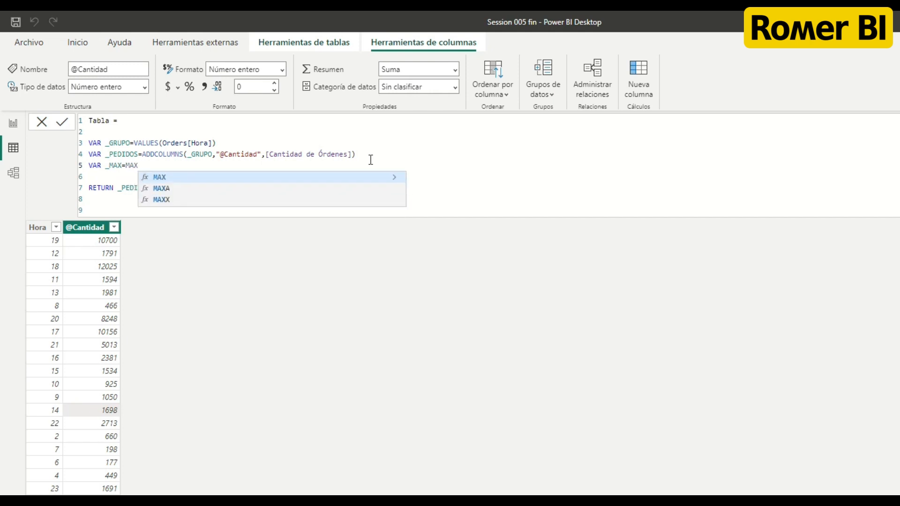
key("Down")
key("Down")
key("Tab")
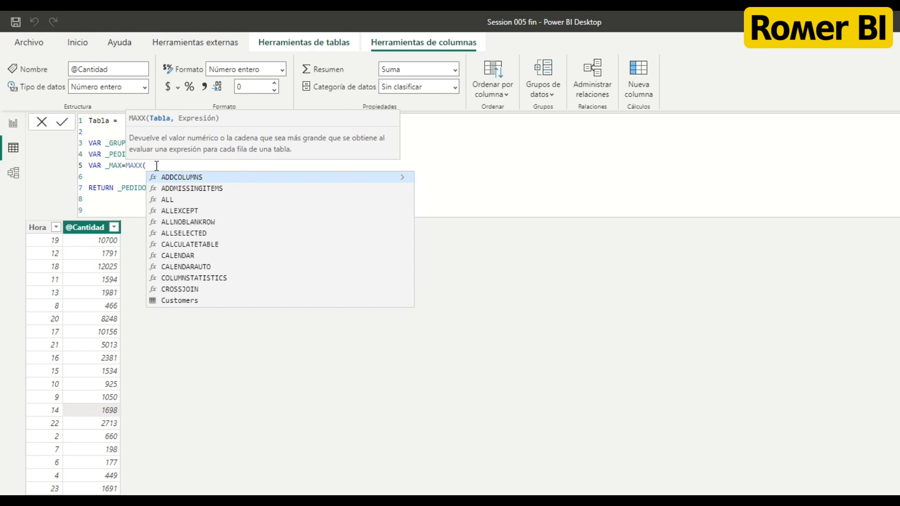
type("_")
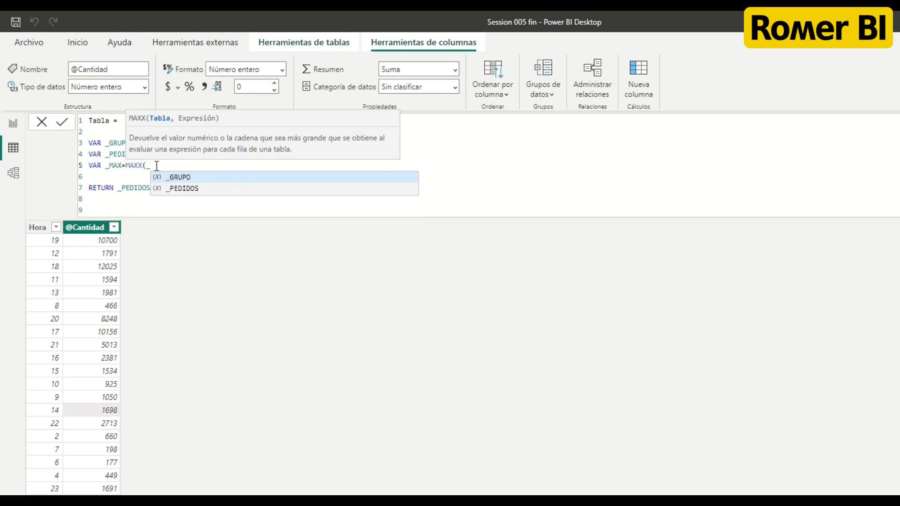
key("Down")
key("Tab")
type(",")
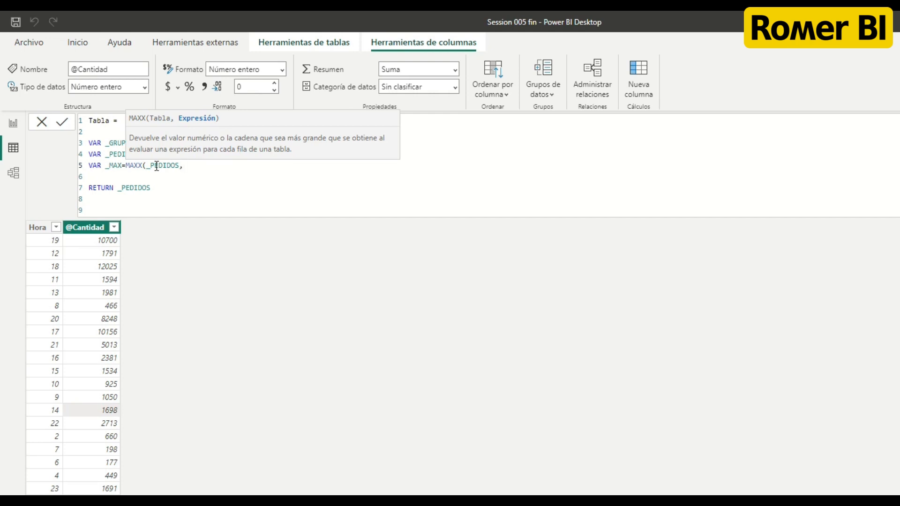
type("[")
key("Up")
key("Tab")
type(")")
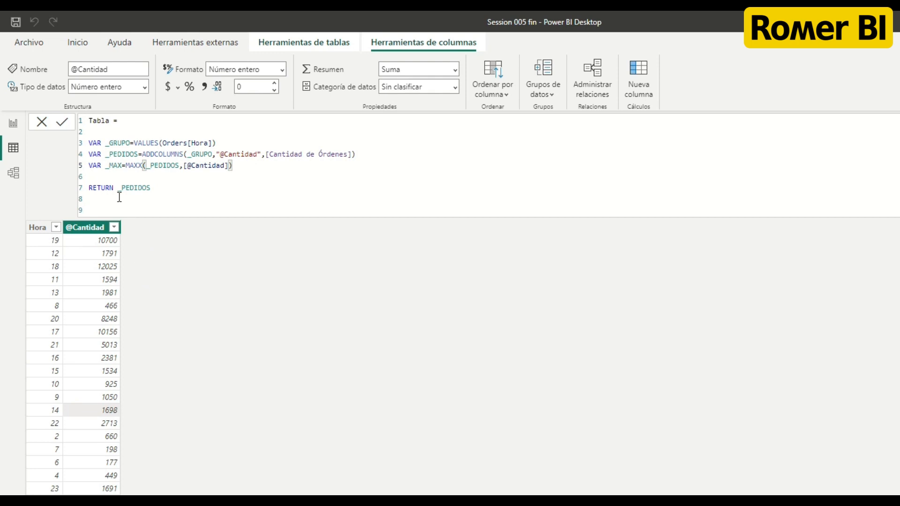
- Try to return _MAX as the result of the Tabla formula and restore _PEDIDOS as the returned variable
left_click_drag(118, 188, 155, 189)
type("_MAX")
key("Return")
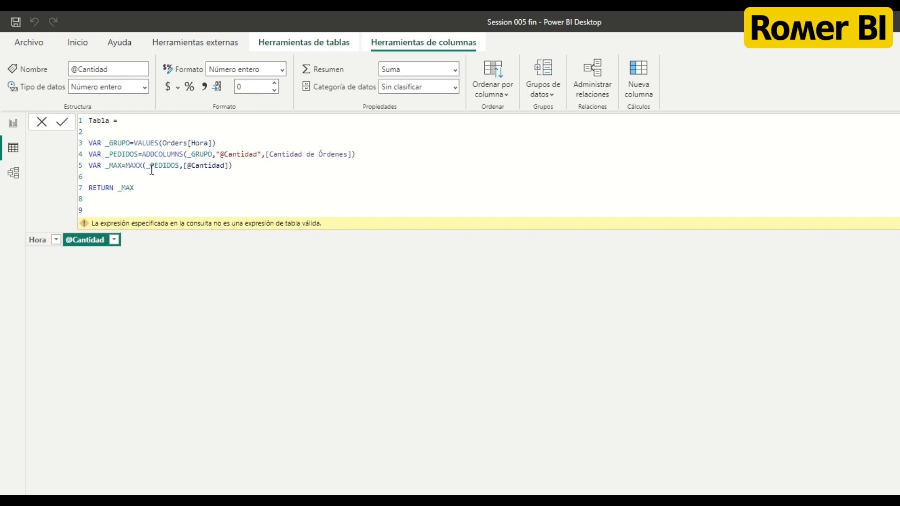
double_click(121, 154)
key("ctrl+c")
double_click(128, 188)
key("ctrl+v")
left_click(100, 178)
key("Return")
type("VAR")
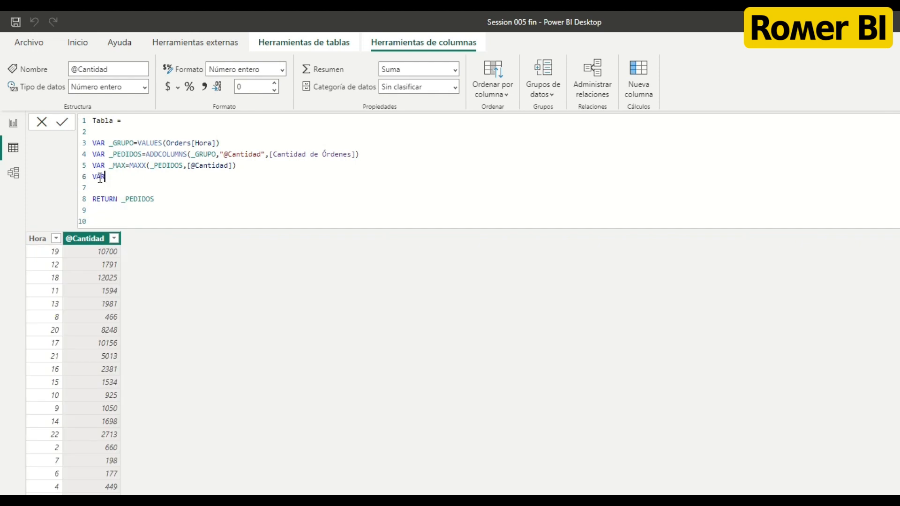
type(" _FILAMAX=FILTER(")
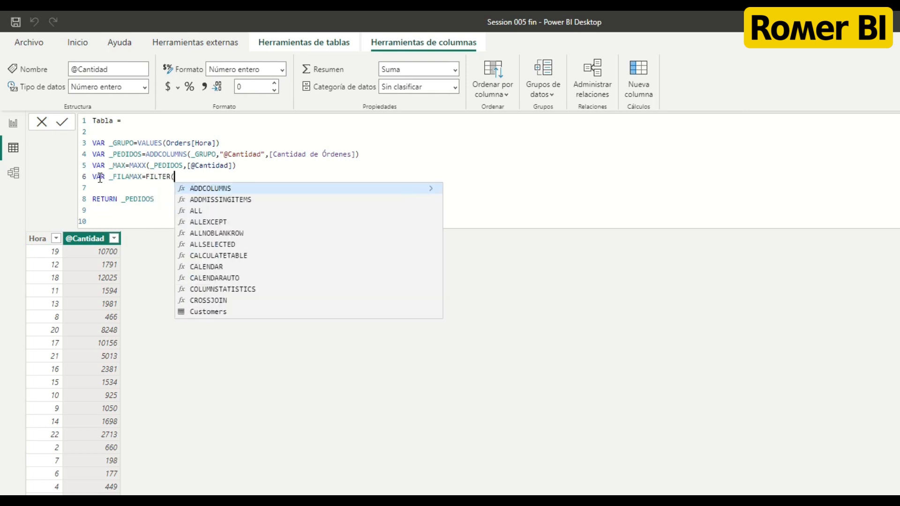
type("_")
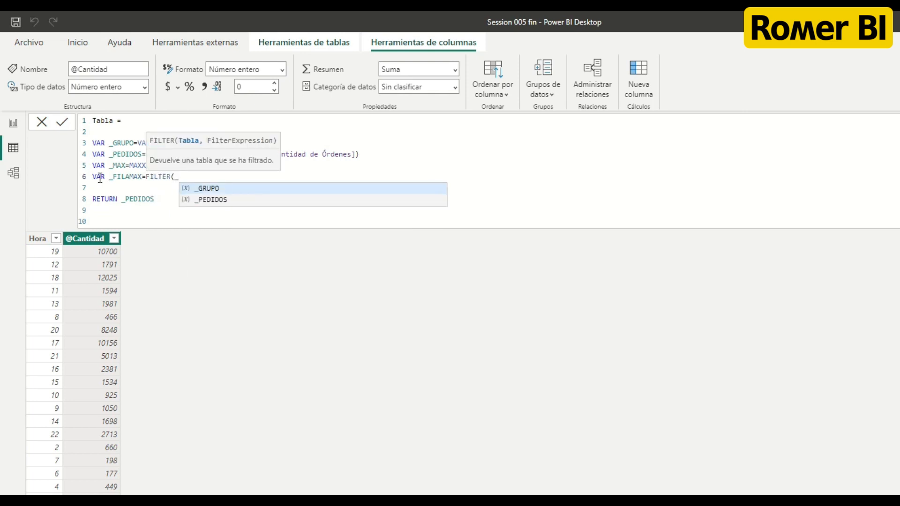
key("Down")
key("Tab")
type(",")
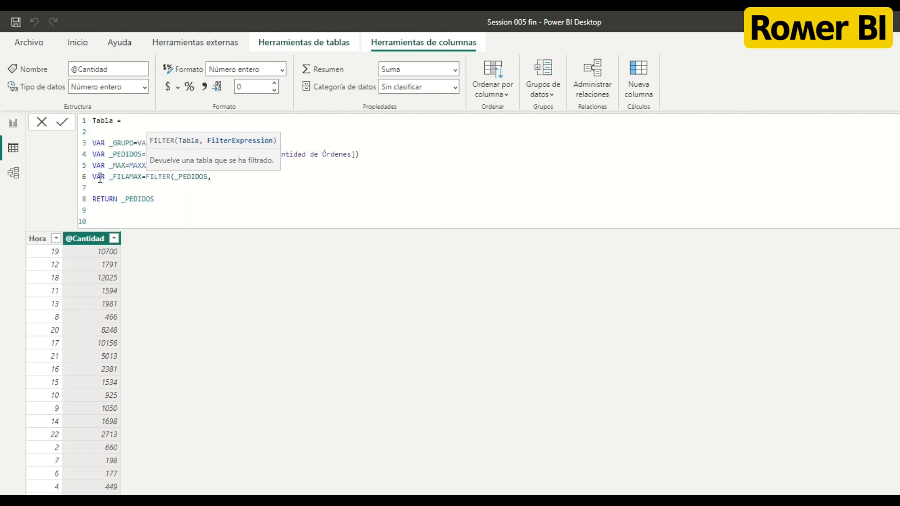
type("ca")
key("Up")
key("Tab")
type("=")
type("_MAC")
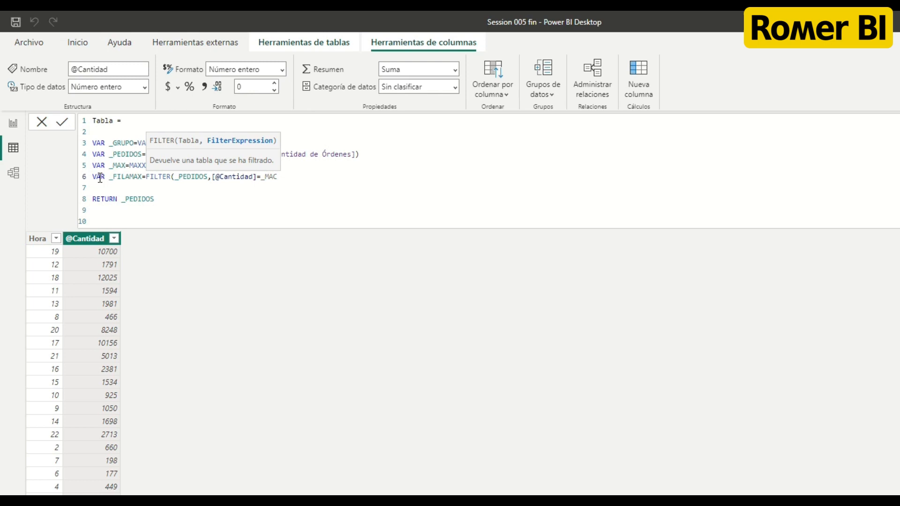
key("BackSpace")
type("X")
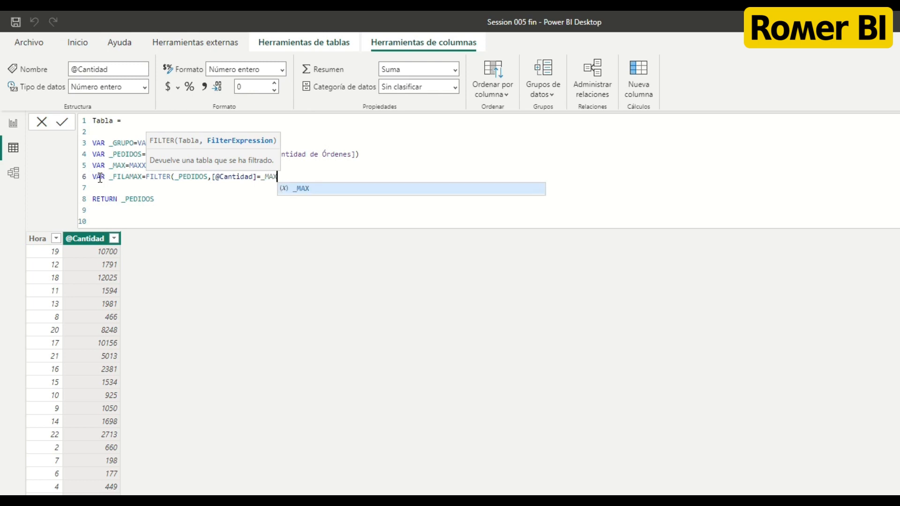
type(")")
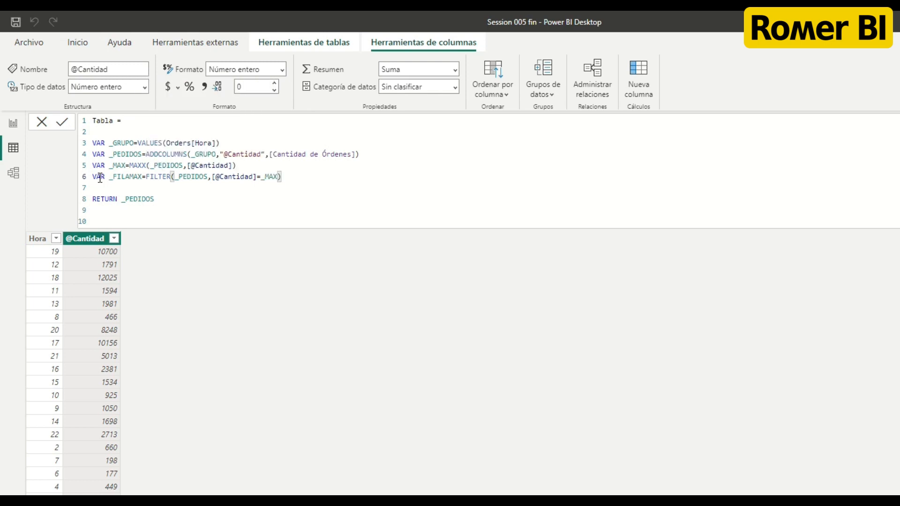
- Replace the variable returned by the Tabla formula with _FILAMAX
double_click(127, 176)
key("ctrl+c")
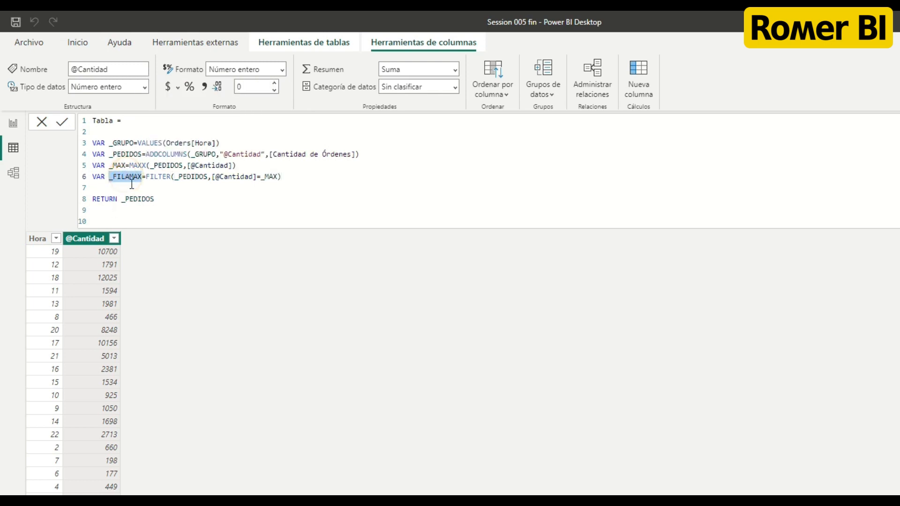
double_click(137, 199)
key("ctrl+v")
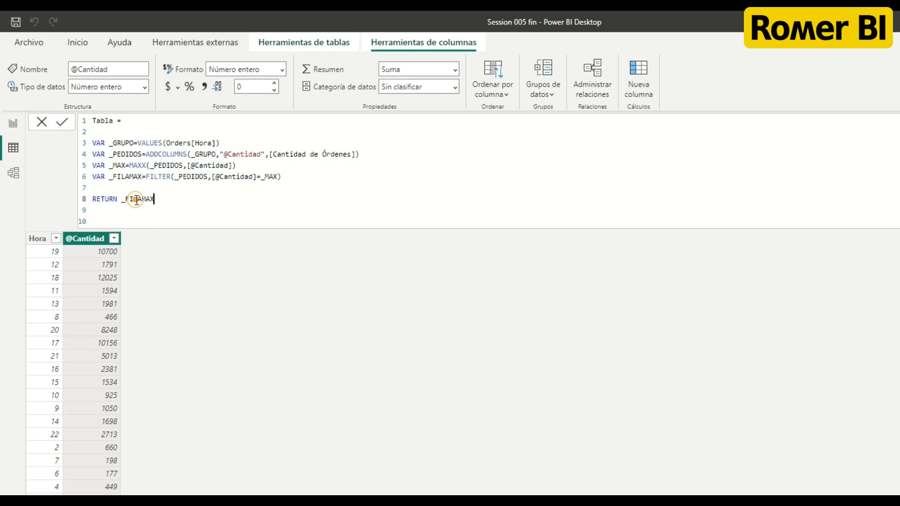
- Apply the Tabla formula and copy its code from the _GRUPO variable through RETURN _FILAMAX
left_click(61, 122)
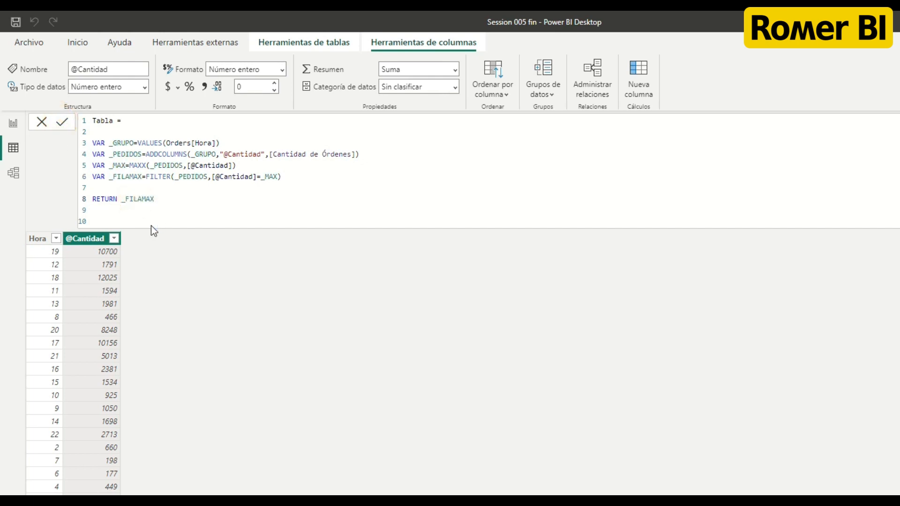
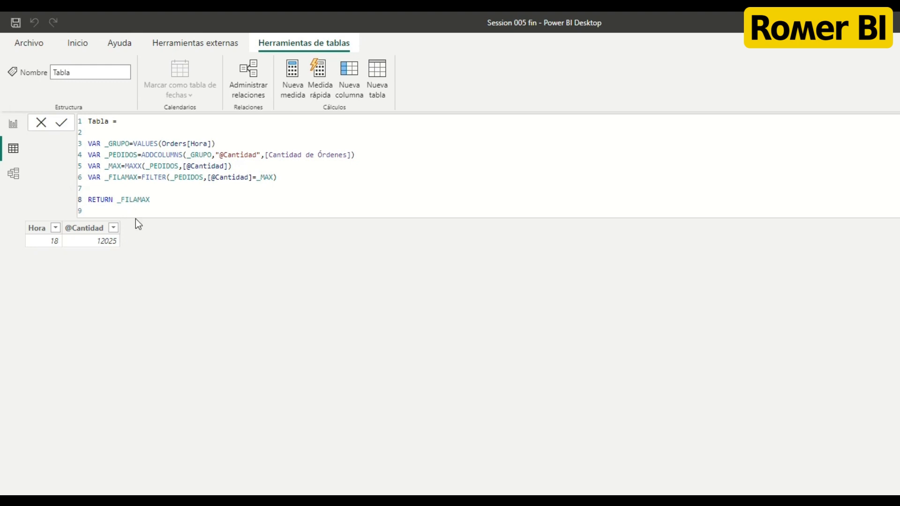
left_click_drag(184, 201, 86, 143)
key("ctrl+c")
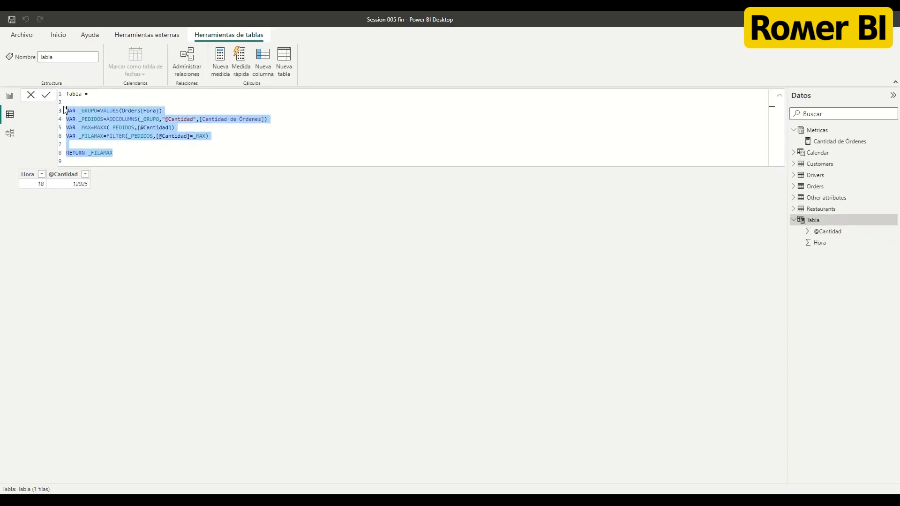
- Create a measure named Hora max Orders in the Metricas table and paste the copied DAX code as its definition
left_click(819, 130)
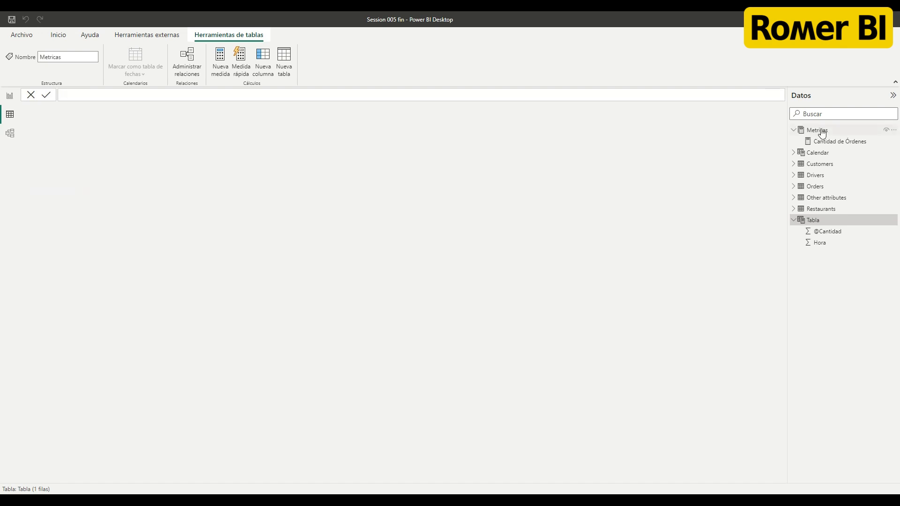
right_click(822, 133)
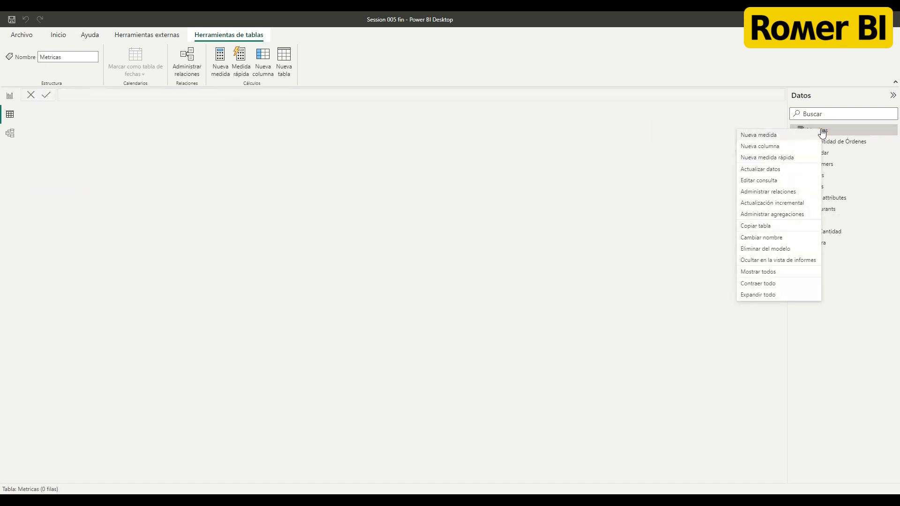
left_click(768, 135)
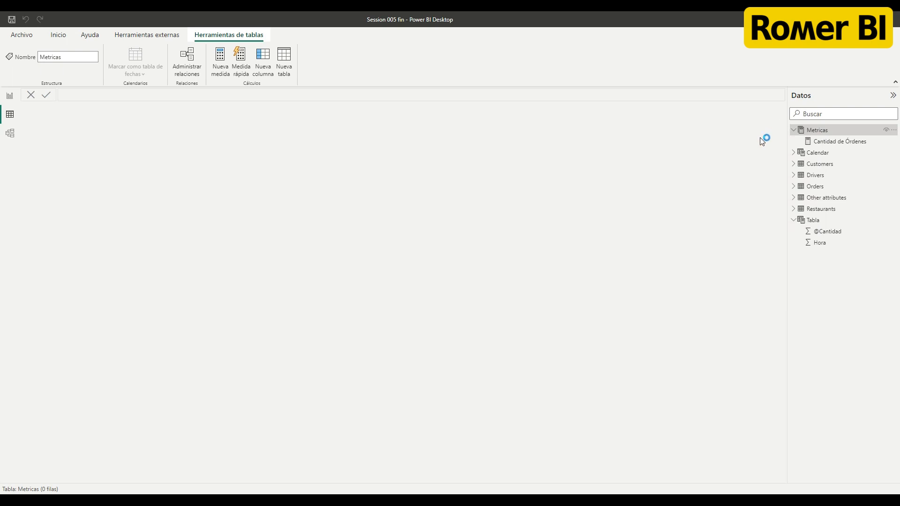
type("Hora max Orders=")
key("ctrl+v")
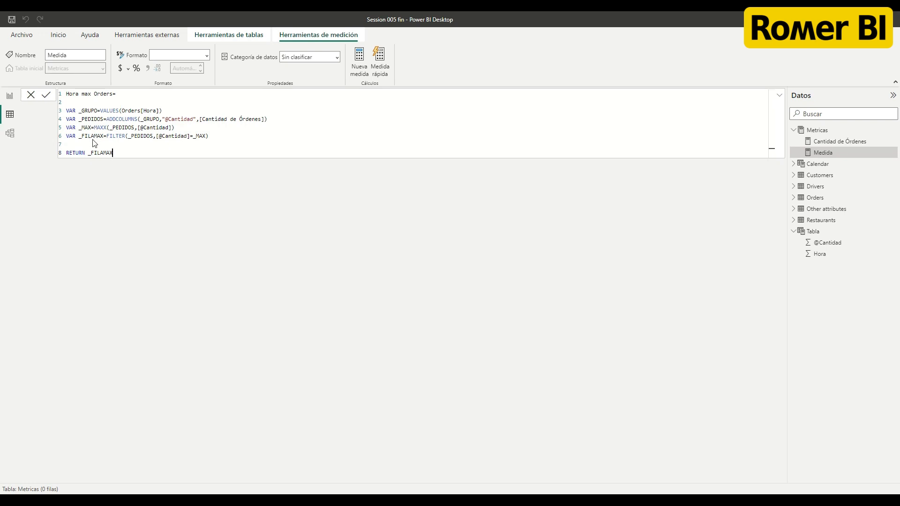
- Make the Hora max Orders measure return AVERAGEX(_FILAMAX,Orders[Hora]) and commit the formula
left_click(113, 153)
left_click_drag(117, 153, 89, 153)
type("AVER")
key("Down")
key("Down")
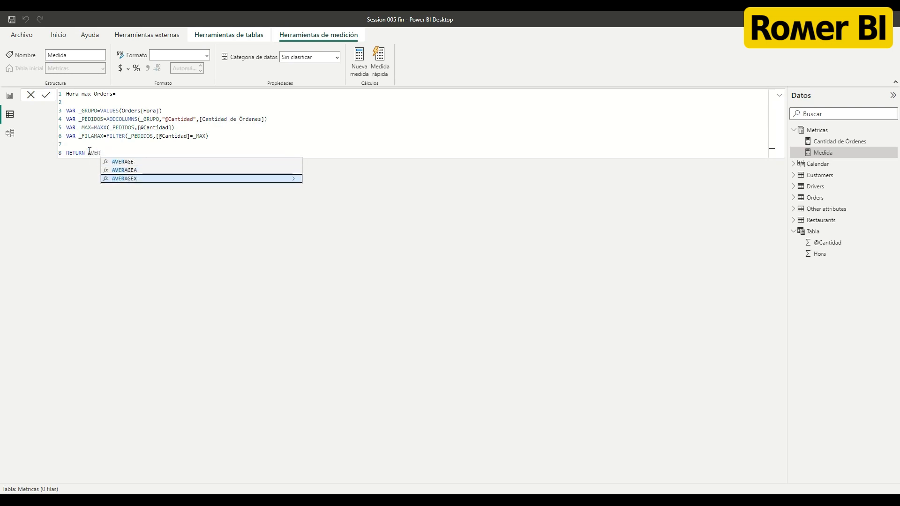
key("Tab")
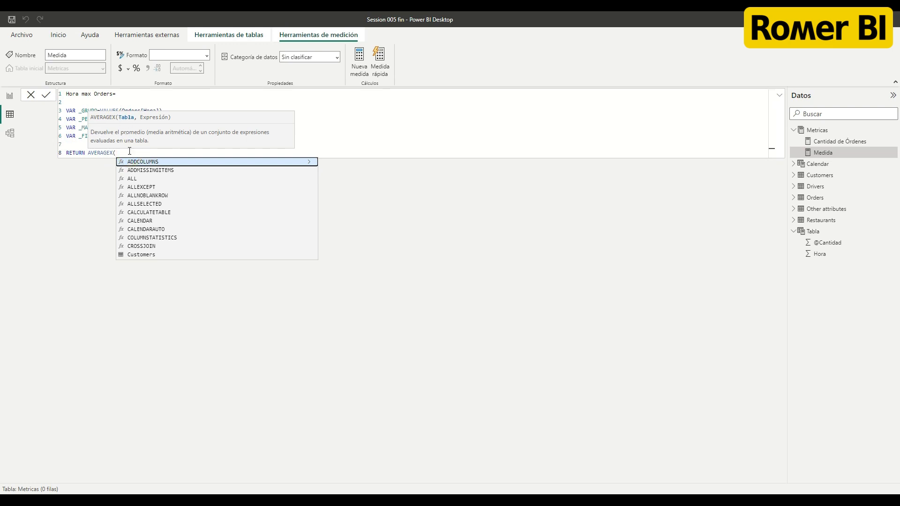
type("_")
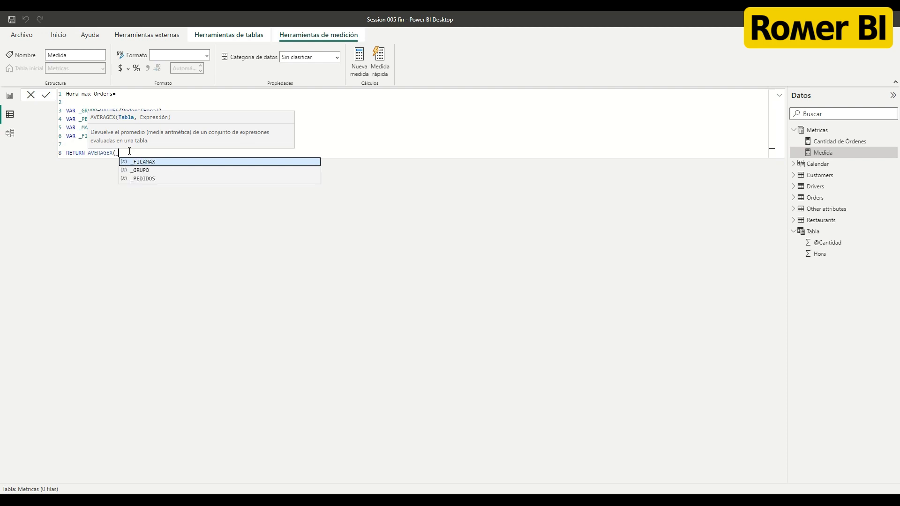
key("Tab")
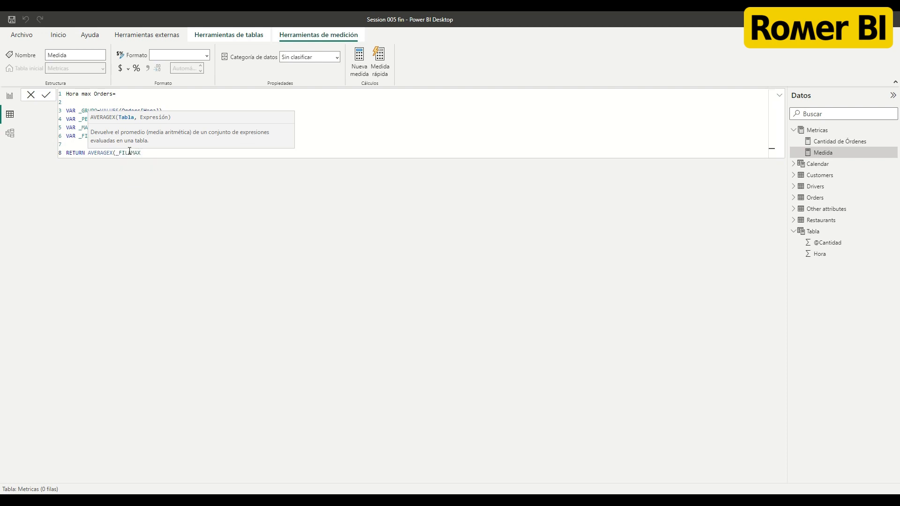
type(",Hor")
key("Tab")
type(")")
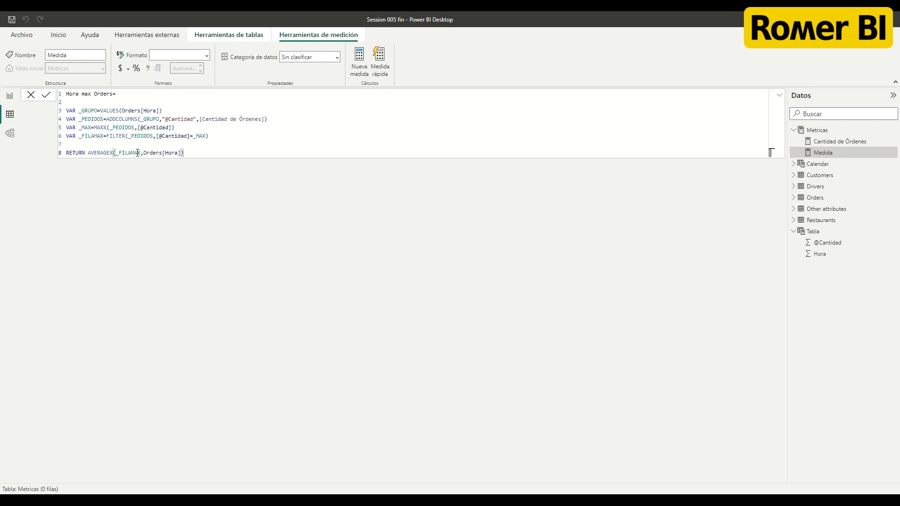
key("Return")
- Duplicate the Cantidad de Órdenes card on Página 1 and replace the copy's field with the Hora max Orders measure
left_click(10, 95)
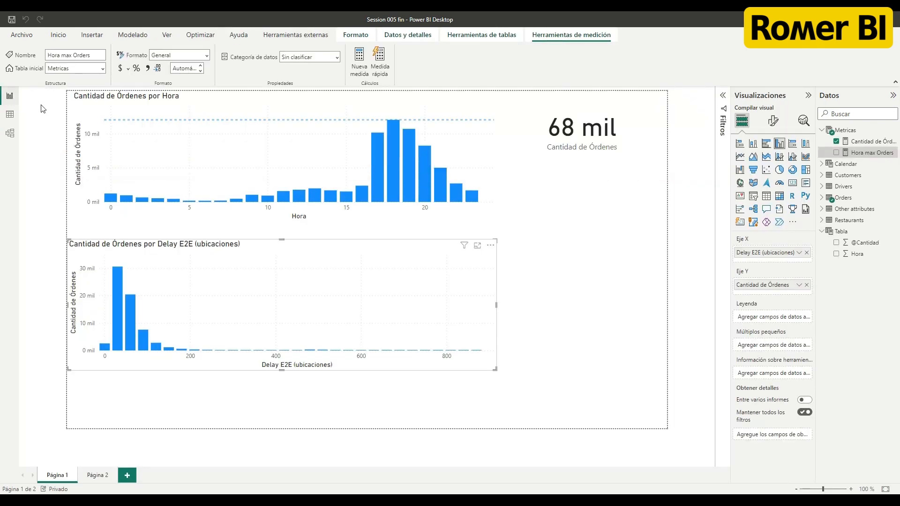
left_click(569, 155)
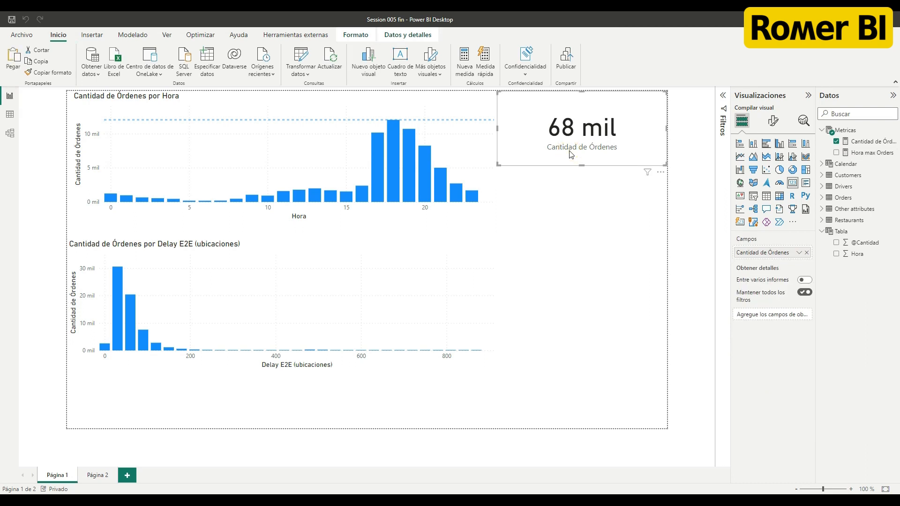
key("ctrl+c")
key("ctrl+v")
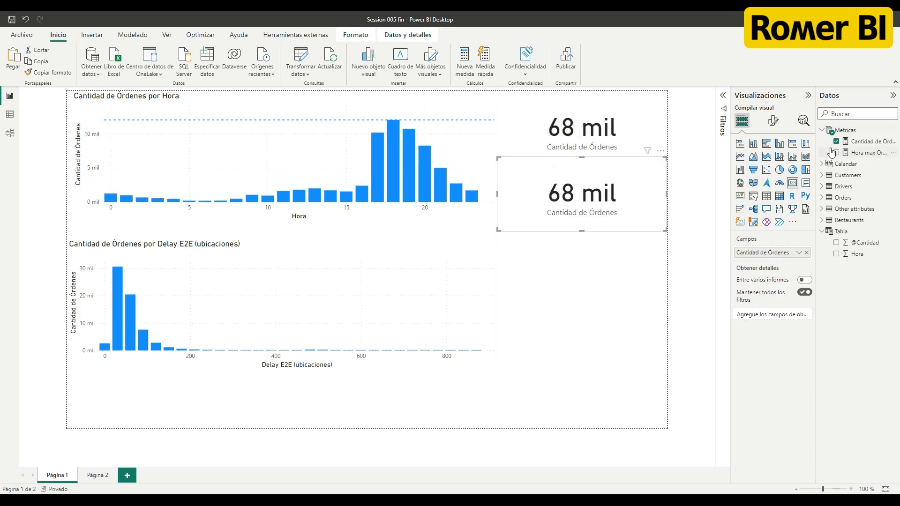
left_click(837, 142)
left_click(837, 152)
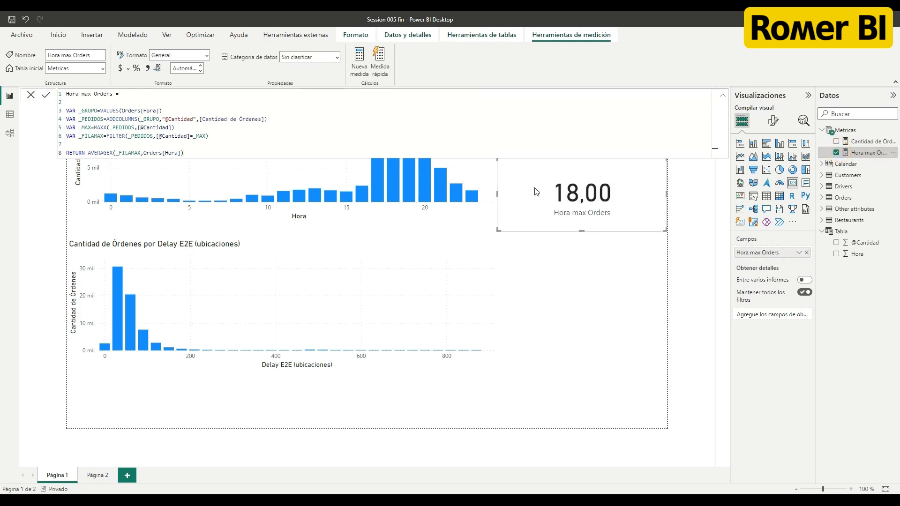
left_click(723, 96)
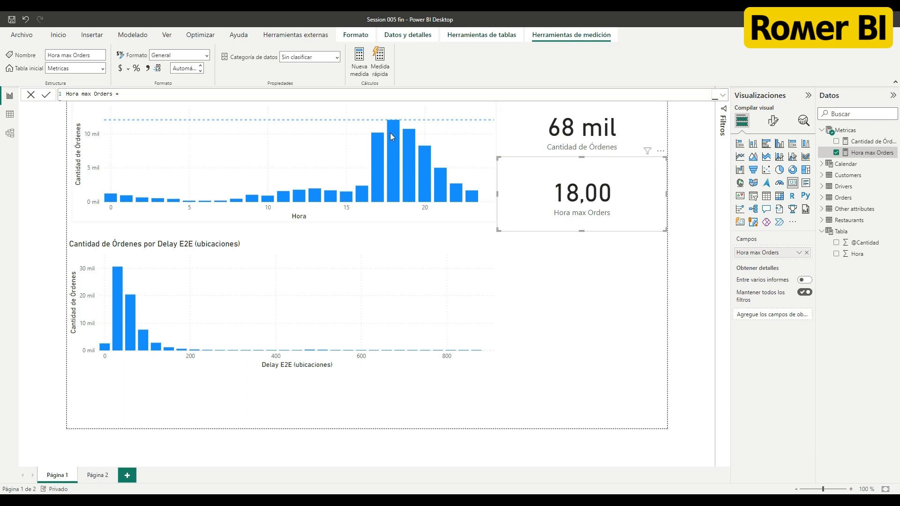
mouse_move(392, 136)
- Format the Hora max Orders measure as a decimal number with thousands separator and 1 decimal place
left_click(147, 68)
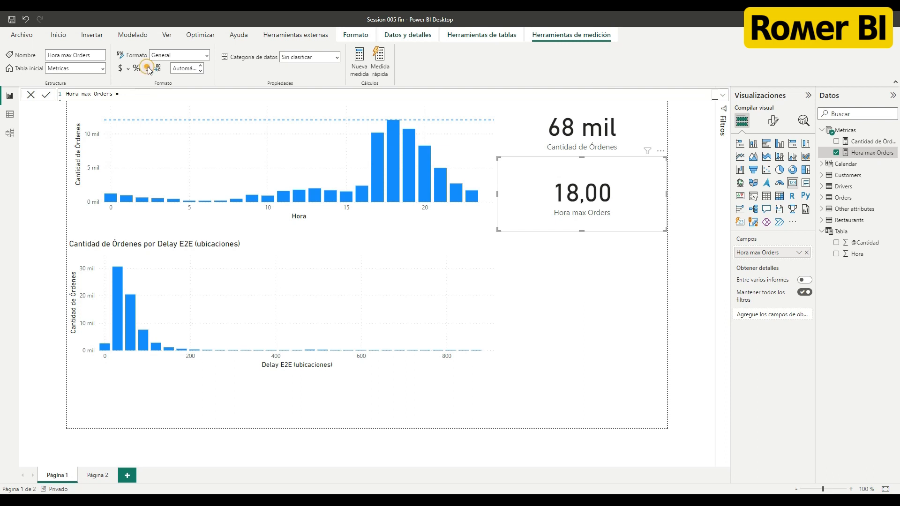
left_click(186, 69)
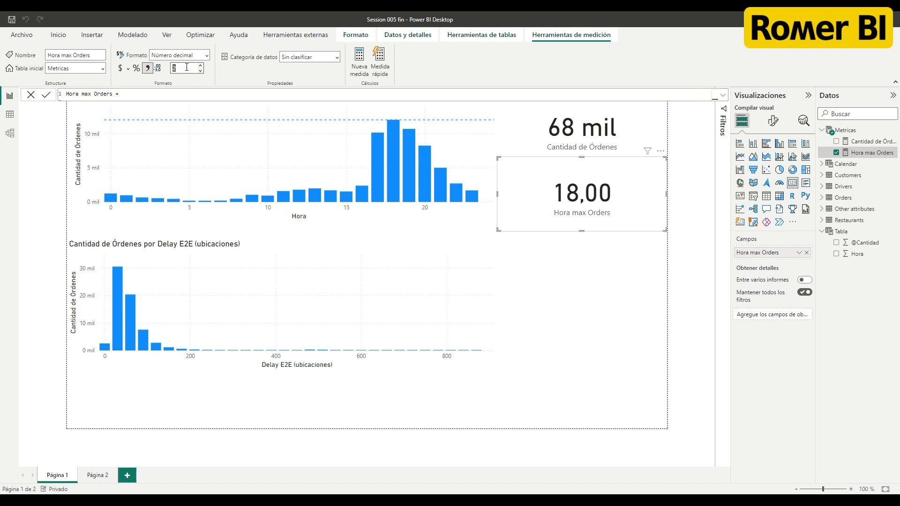
type("1")
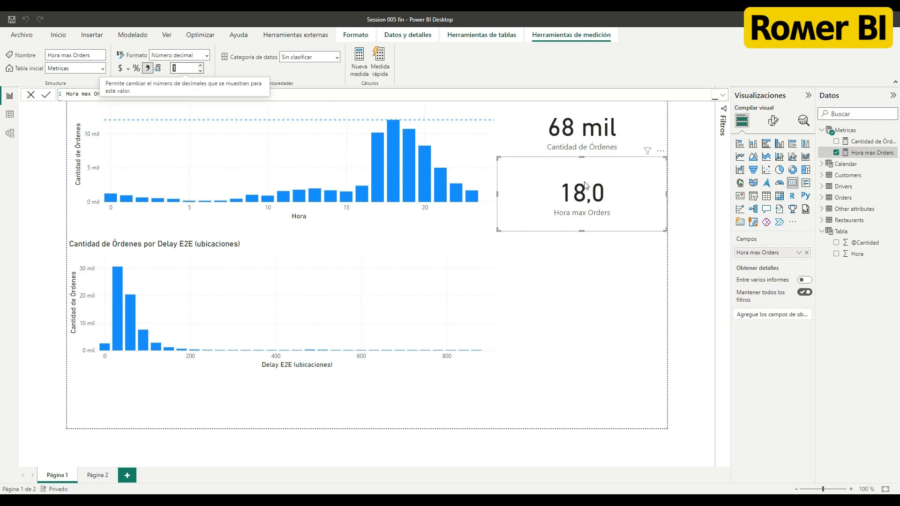
- Add a slicer below the Hora max Orders card using the Date field of the Calendar table
left_click(586, 285)
left_click(754, 196)
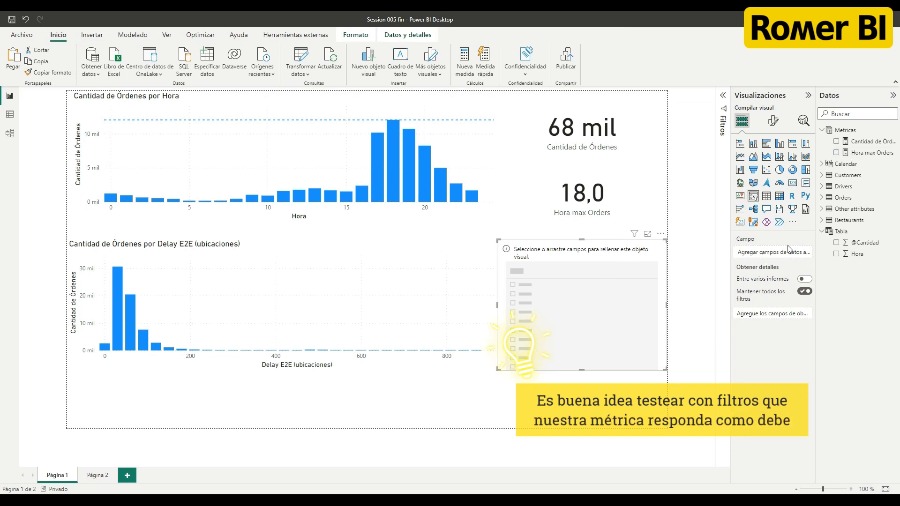
left_click(821, 164)
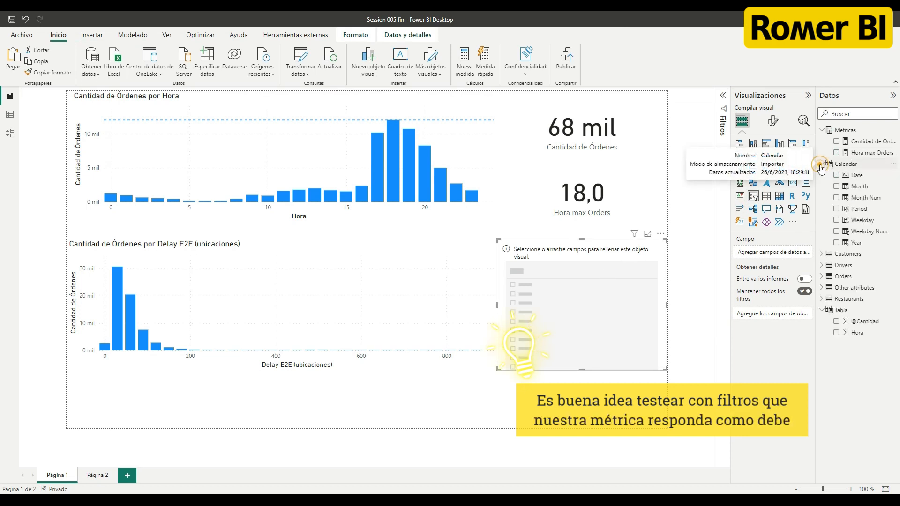
left_click(850, 176)
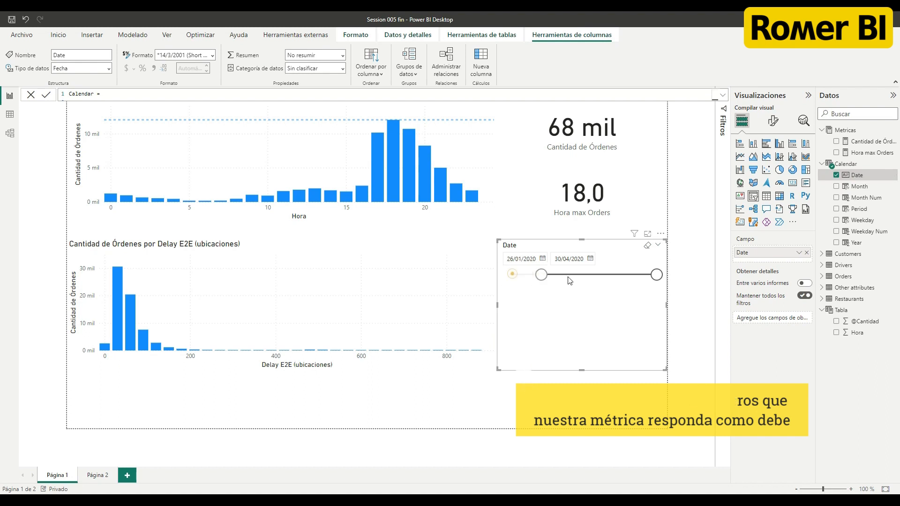
- Test the measure by narrowing the Date slicer through several ranges, ending at 30/03/2020 to 06/04/2020
left_click_drag(541, 274, 597, 275)
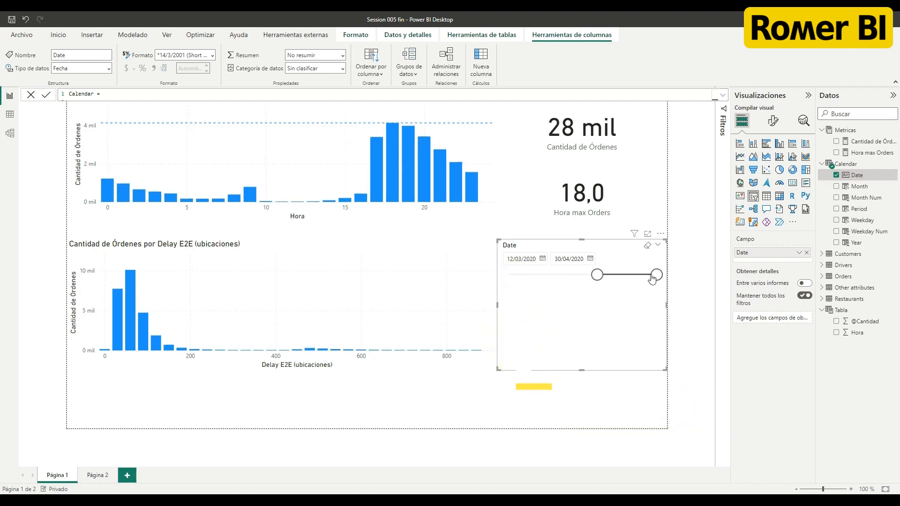
left_click_drag(657, 276, 617, 276)
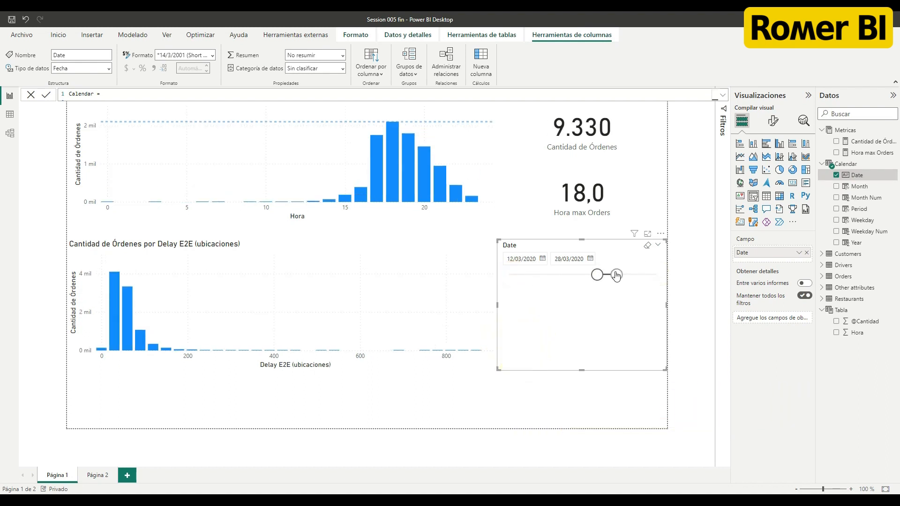
left_click_drag(596, 275, 619, 274)
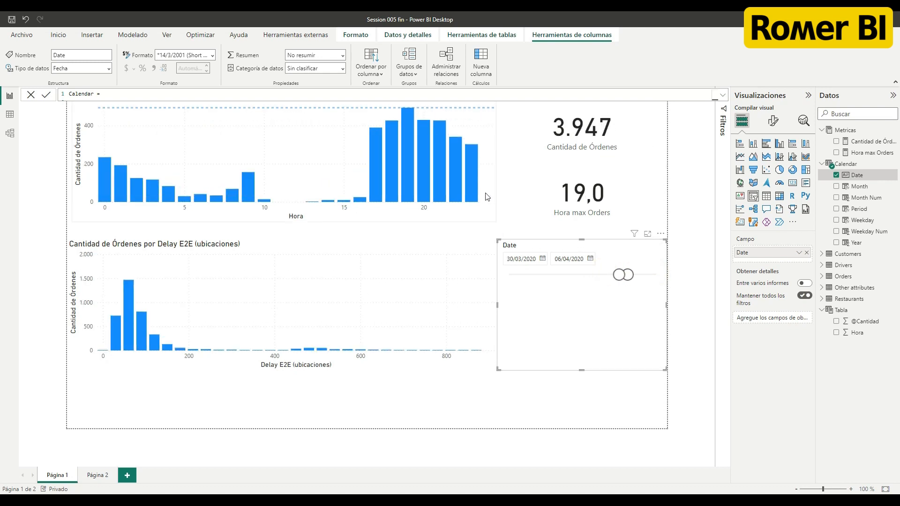
mouse_move(409, 118)
- Add a new report page with a clustered column chart of Hora max Orders by Calendar Date
left_click(127, 475)
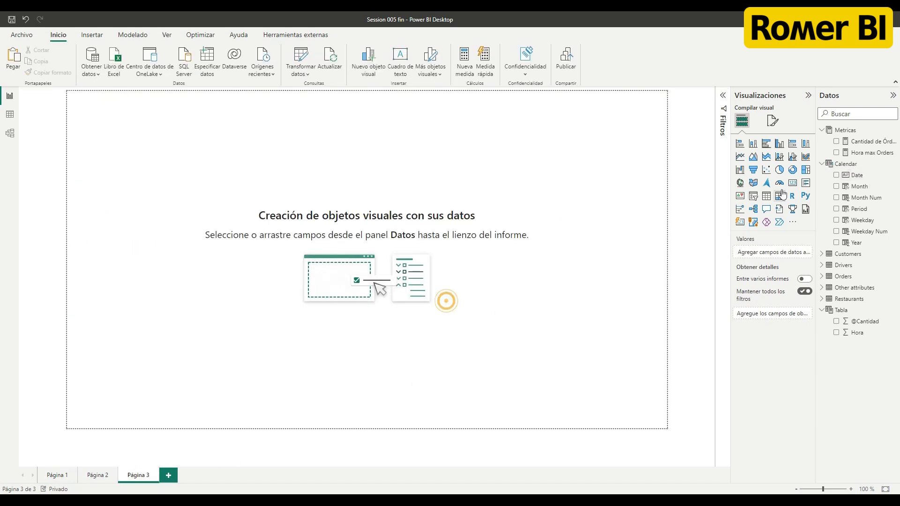
left_click(778, 144)
left_click_drag(857, 175, 448, 213)
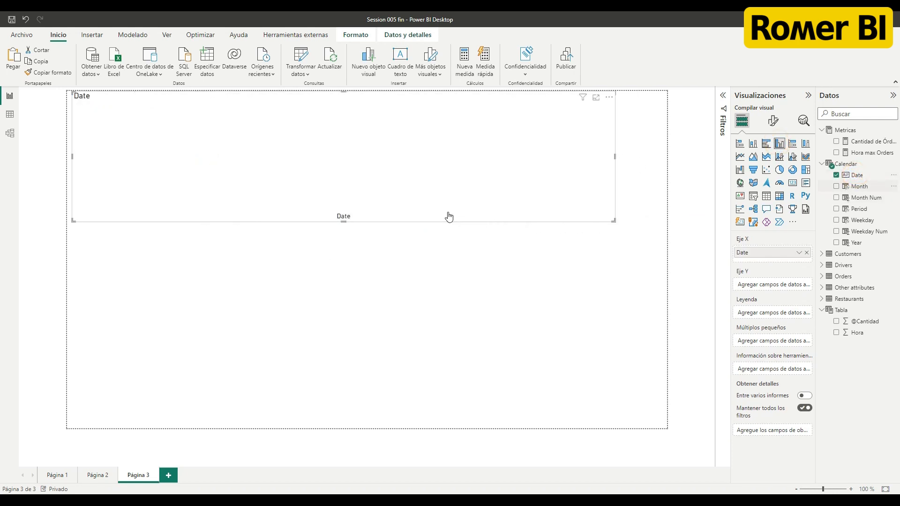
left_click_drag(861, 152, 426, 163)
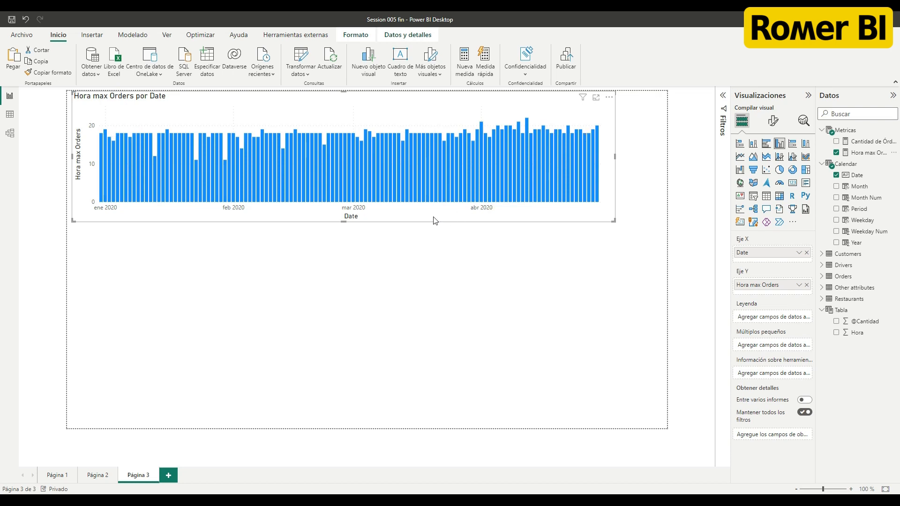
- Try Weekday instead of Date on the chart's X axis, restore Date, and inspect the low column in late January
left_click(837, 175)
left_click(837, 220)
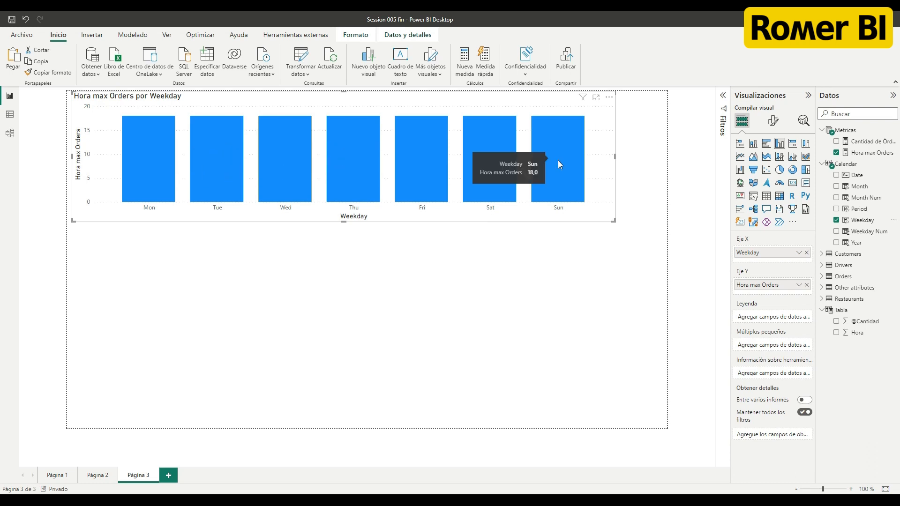
left_click(836, 220)
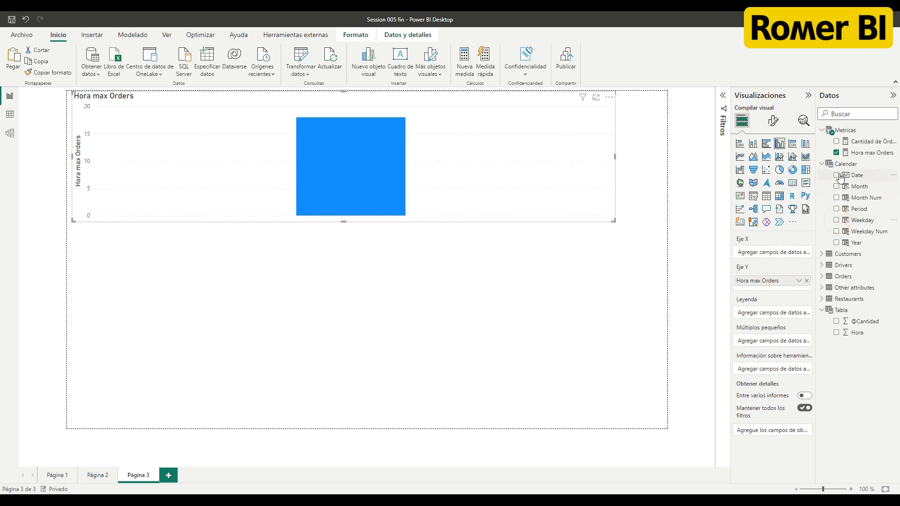
left_click(836, 174)
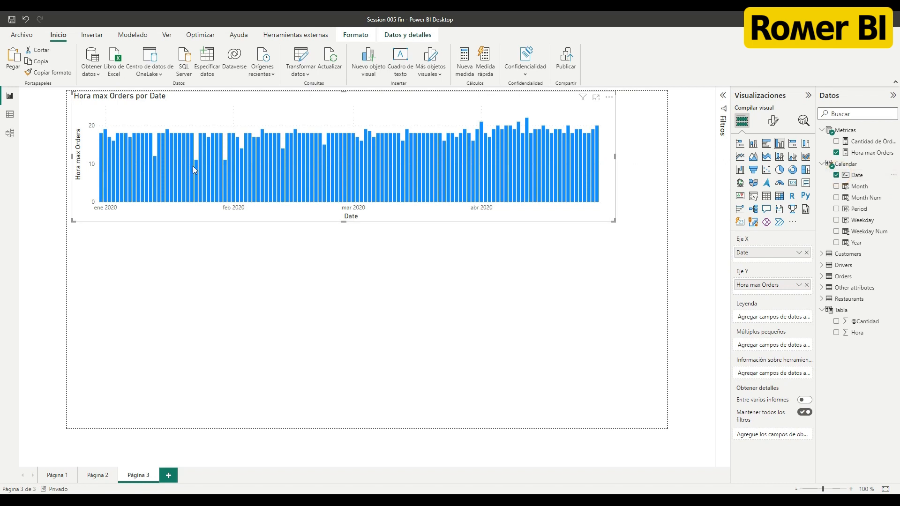
mouse_move(197, 169)
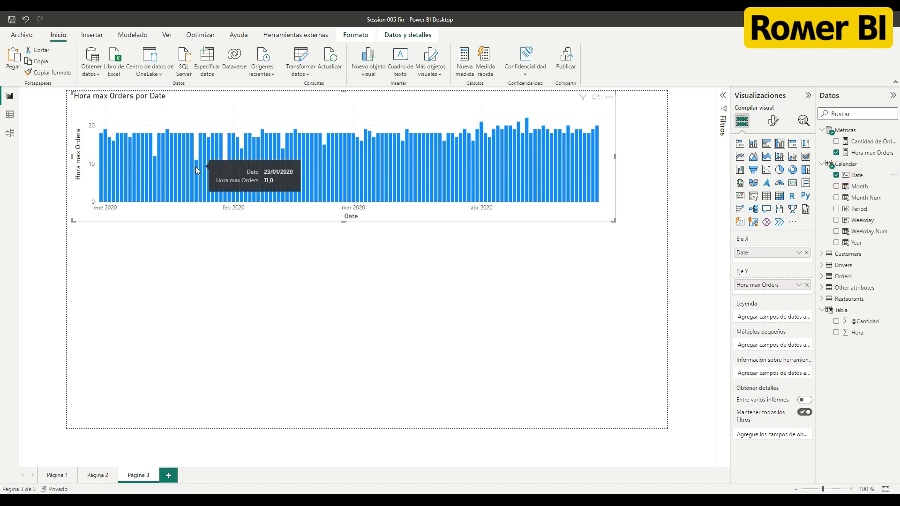
- Delete the test page Página 3 from the report
right_click(148, 475)
left_click(173, 452)
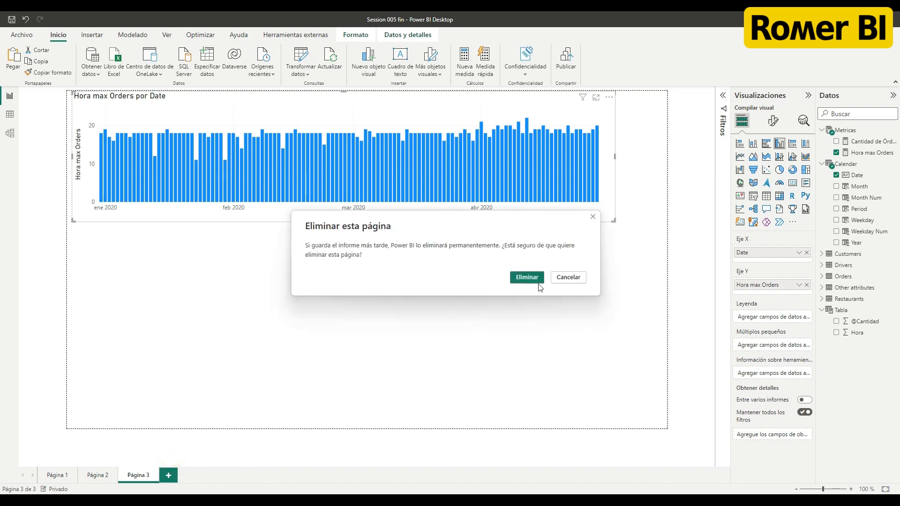
left_click(537, 283)
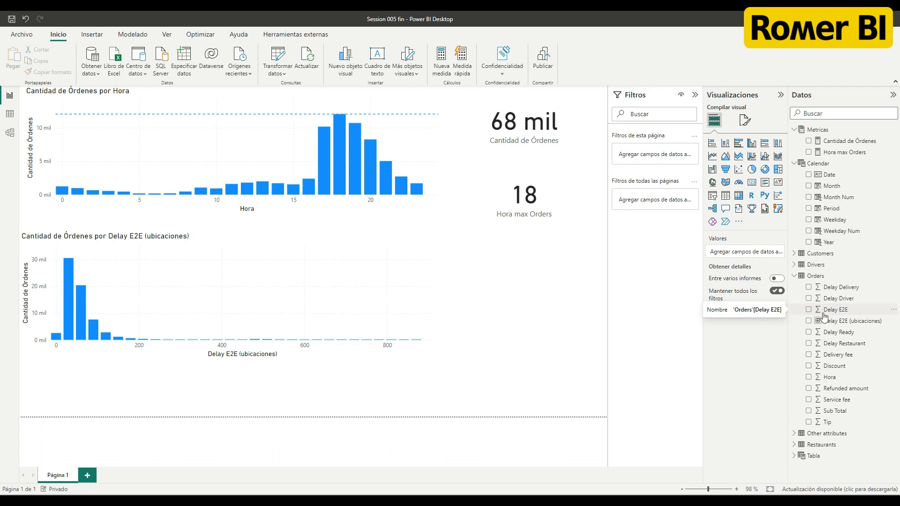
- Create a measure in Metricas defined as Tiempo medio de entrega = MEDIAN(Orders[Delay E2E])
right_click(828, 131)
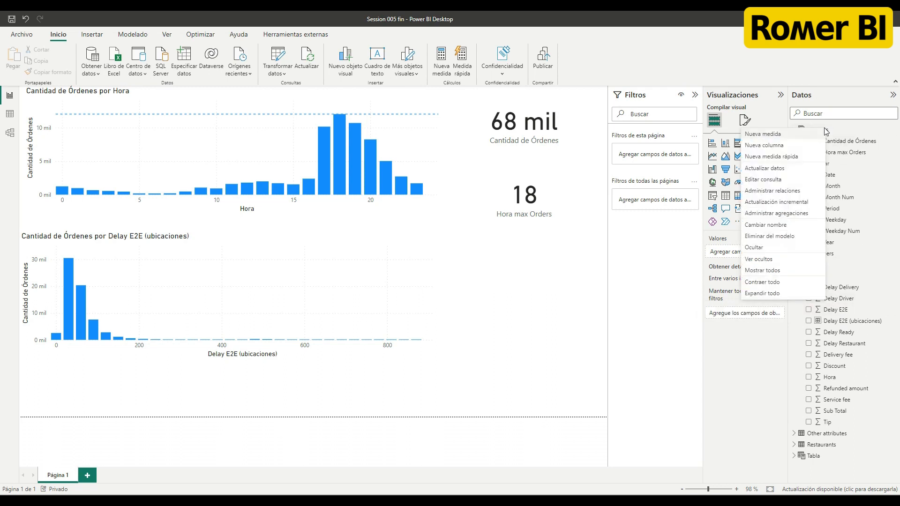
left_click(769, 135)
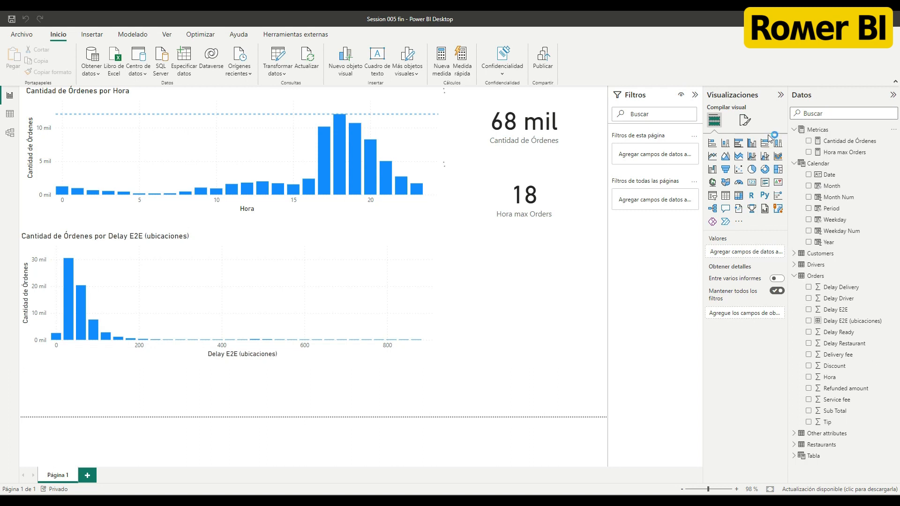
type("Tiempo medio")
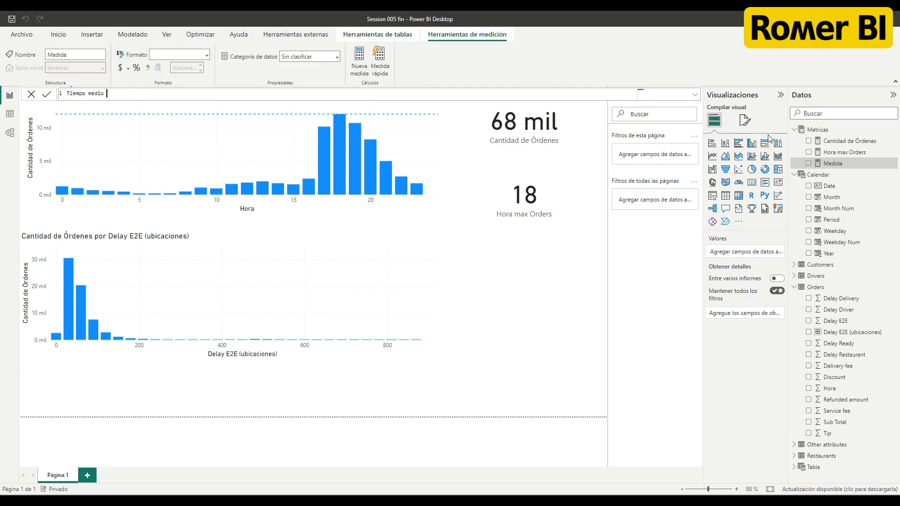
type(" de entrega = MEDIAN(")
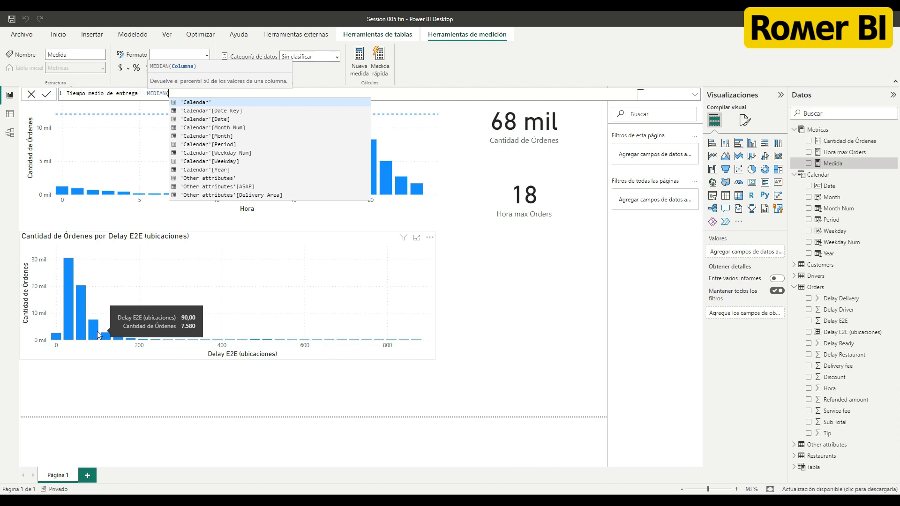
type("del")
key("Down")
key("Down")
key("Down")
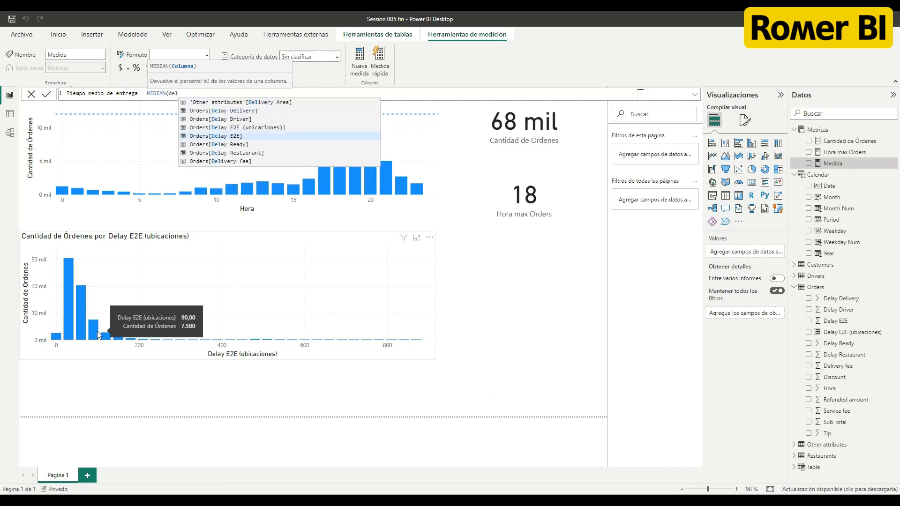
key("Tab")
type(")")
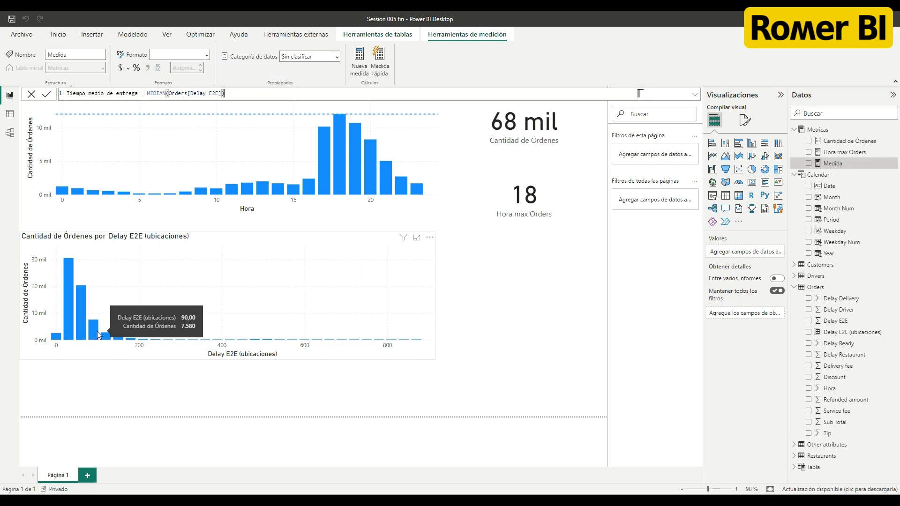
key("Return")
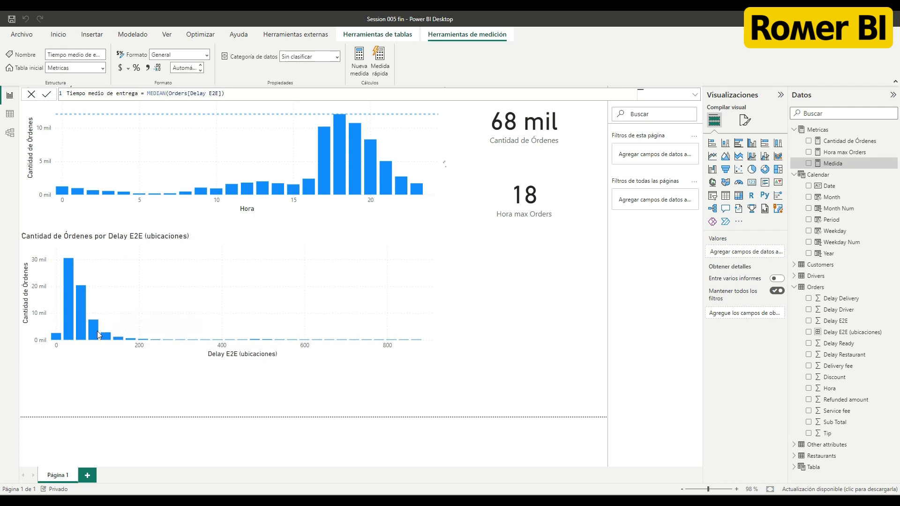
- Duplicate the Hora max Orders card, place the copy directly below it, and replace its field with Tiempo medio de entrega
left_click(506, 220)
key("ctrl+c")
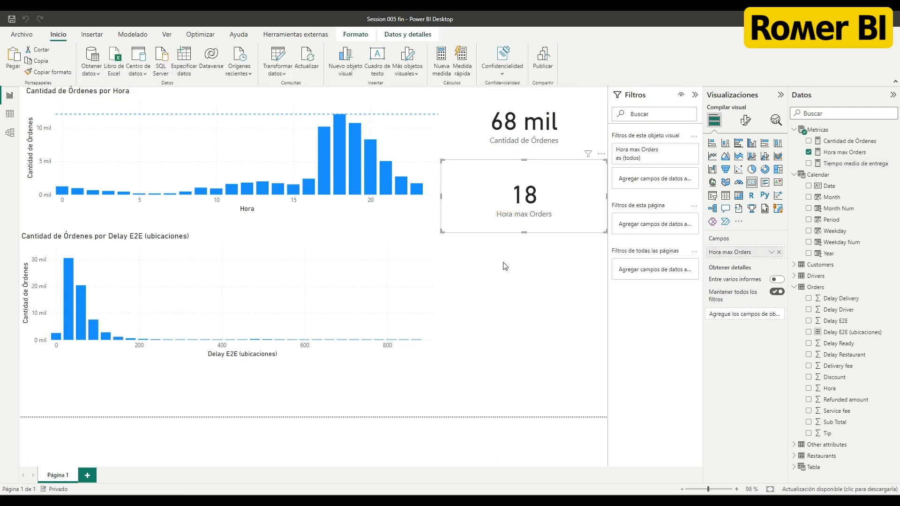
key("ctrl+v")
left_click_drag(506, 232, 509, 305)
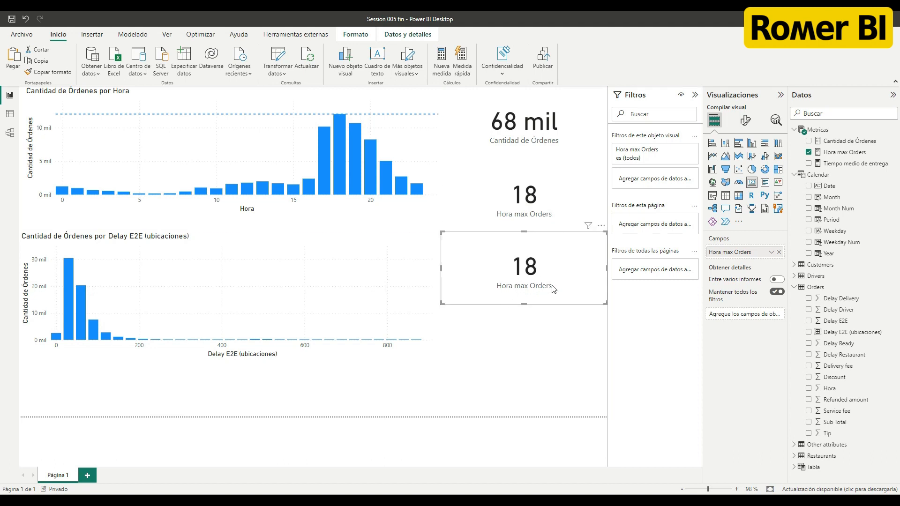
left_click(809, 152)
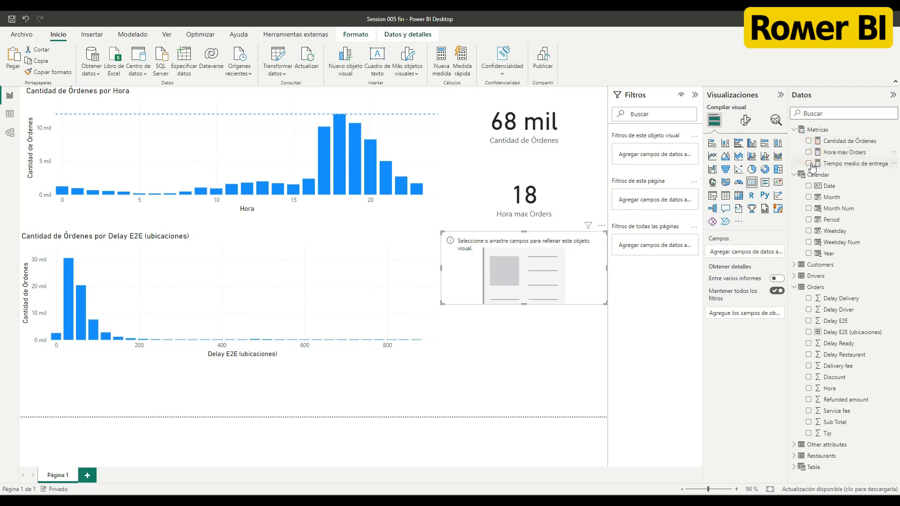
left_click(809, 163)
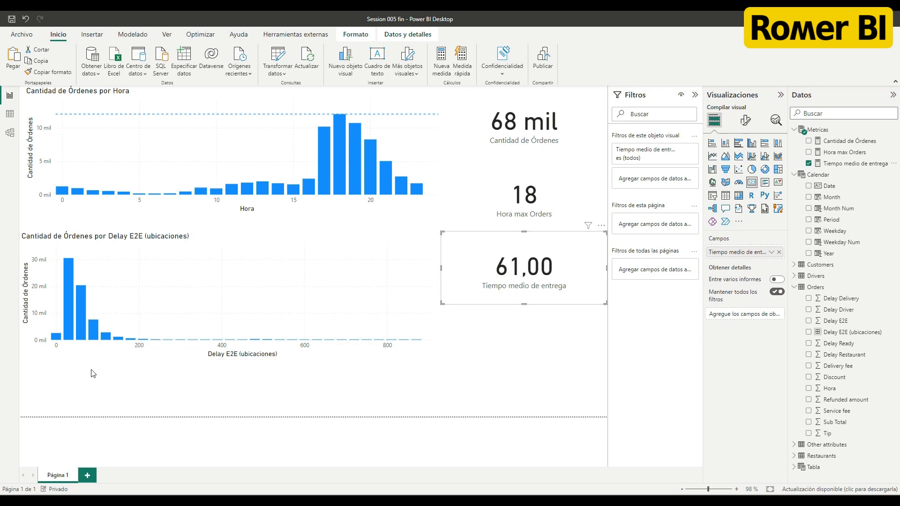
- Try AVERAGE instead of MEDIAN in the Tiempo medio de entrega measure, compare the card with the delay distribution, and restore MEDIAN
mouse_move(81, 338)
left_click(849, 164)
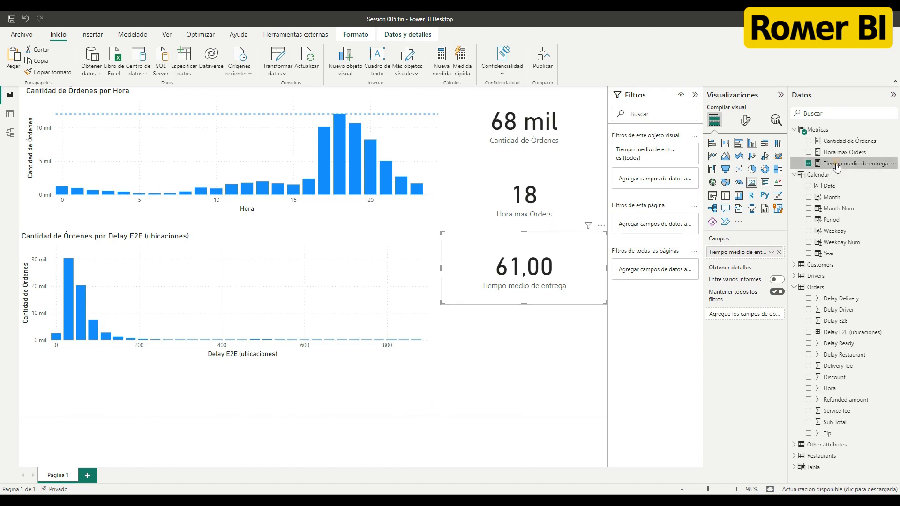
double_click(153, 93)
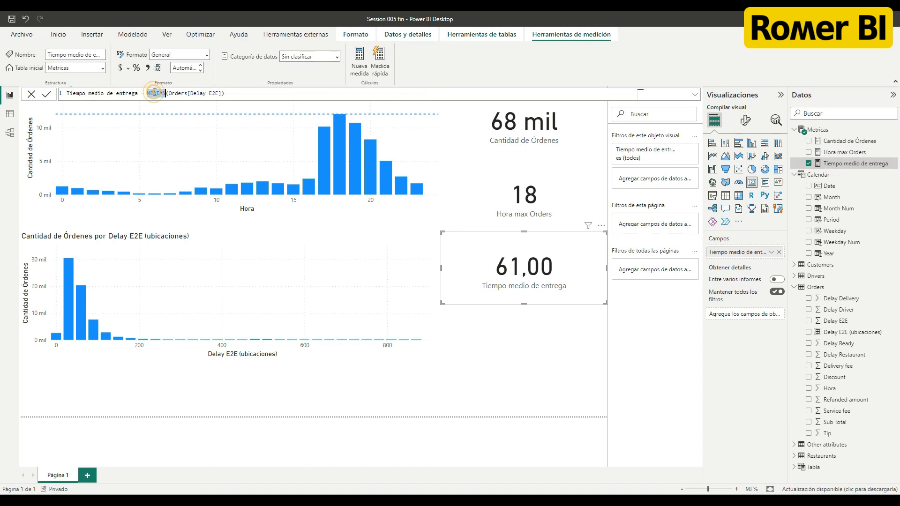
type("av")
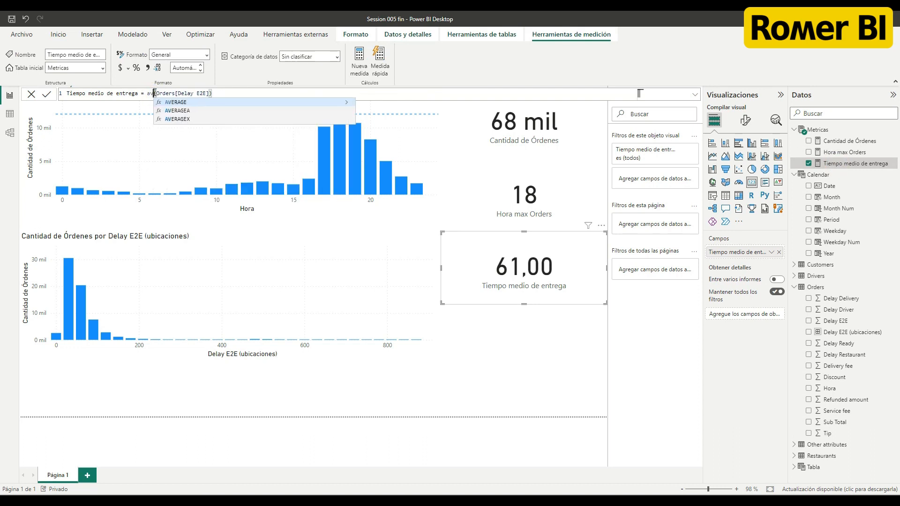
key("Tab")
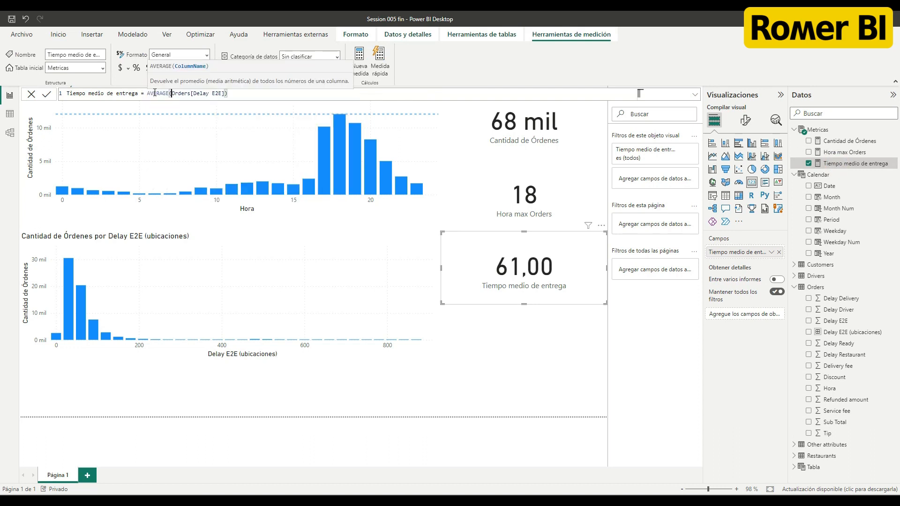
key("Return")
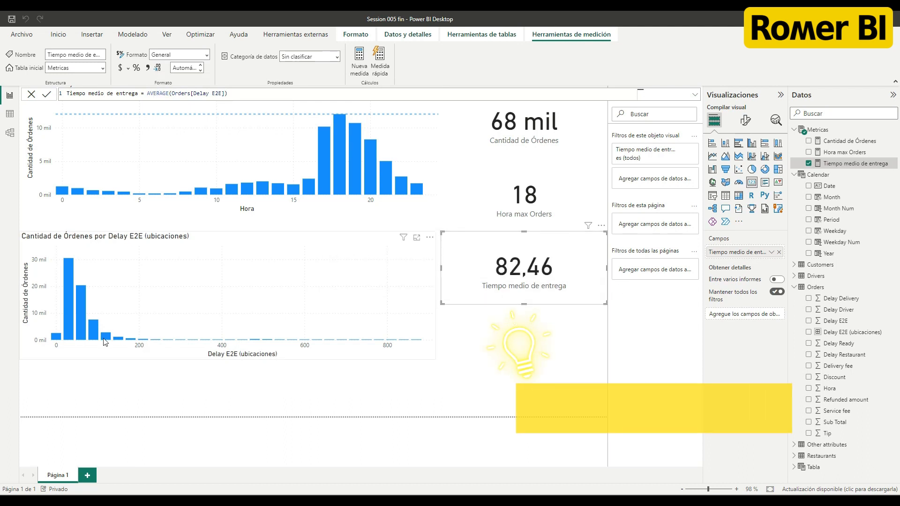
mouse_move(107, 342)
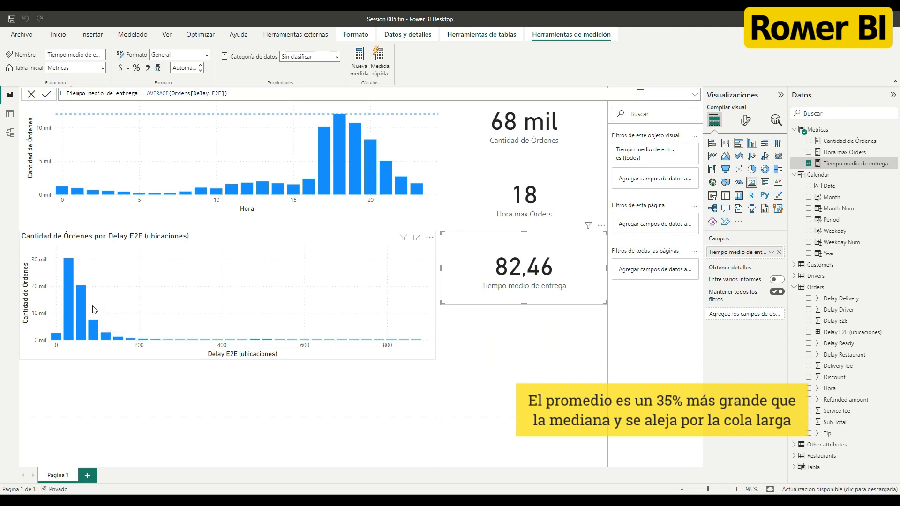
double_click(157, 93)
type("MEDIAN")
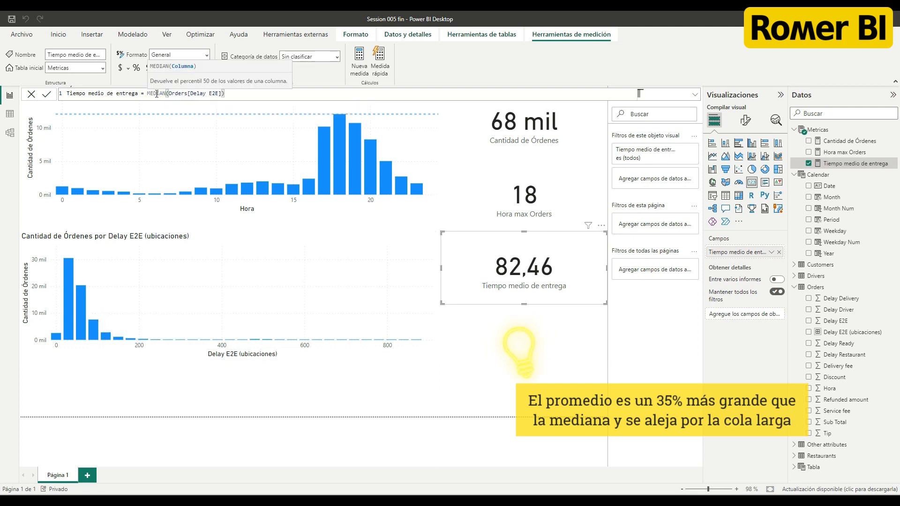
key("Return")
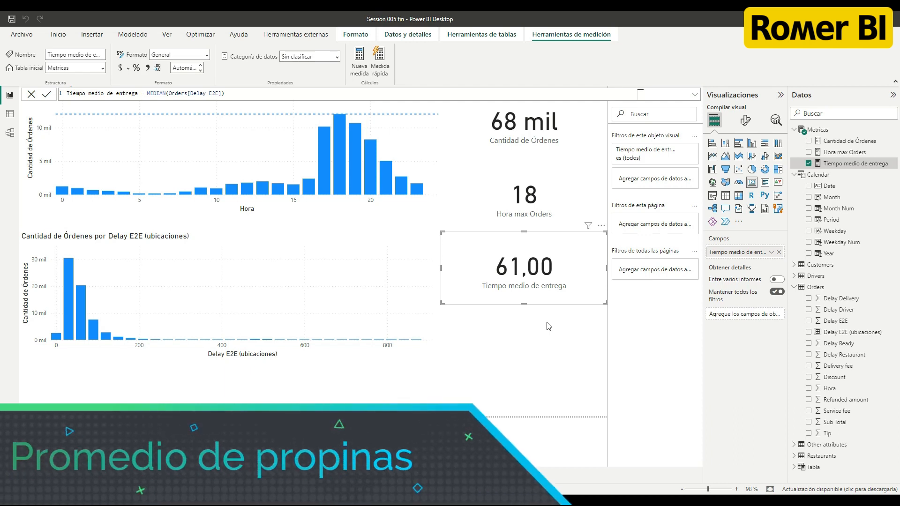
- Create a measure in Metricas defined as Tip Average = AVERAGE(Orders[Tip])
right_click(818, 131)
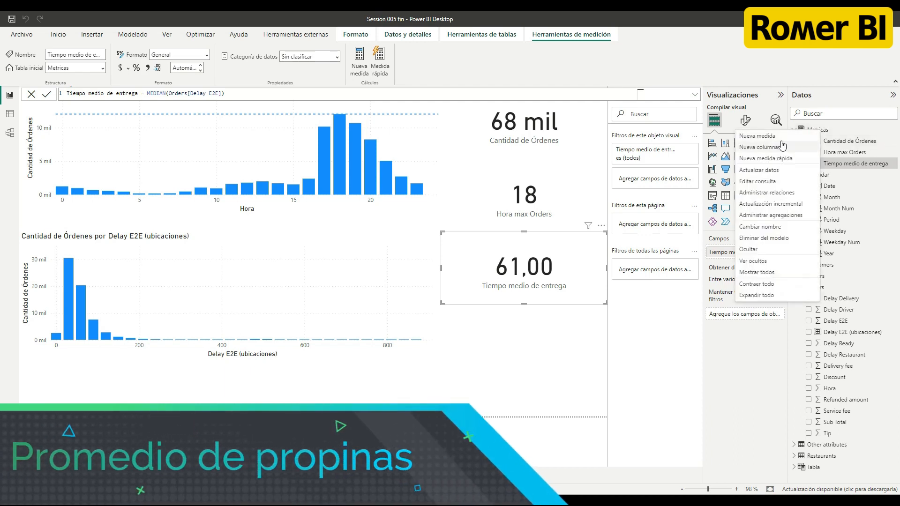
key("Escape")
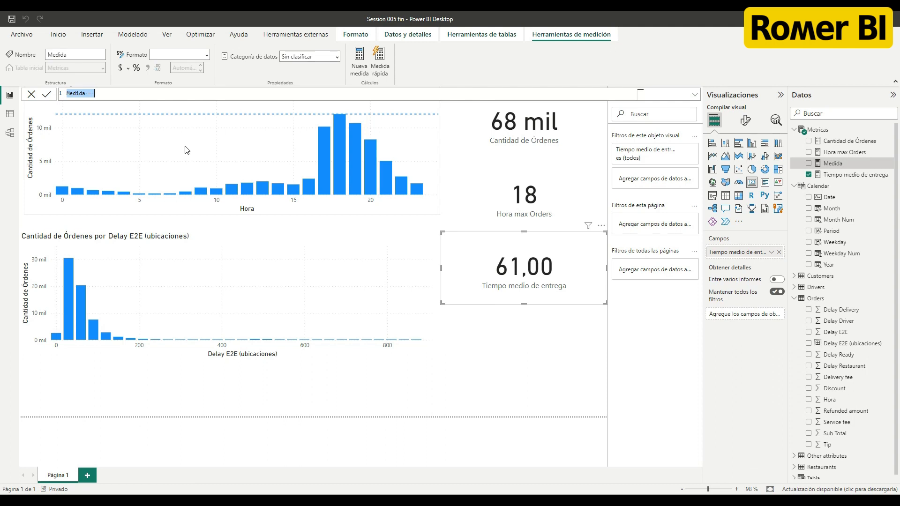
type("Tip Average=AVERAGE(")
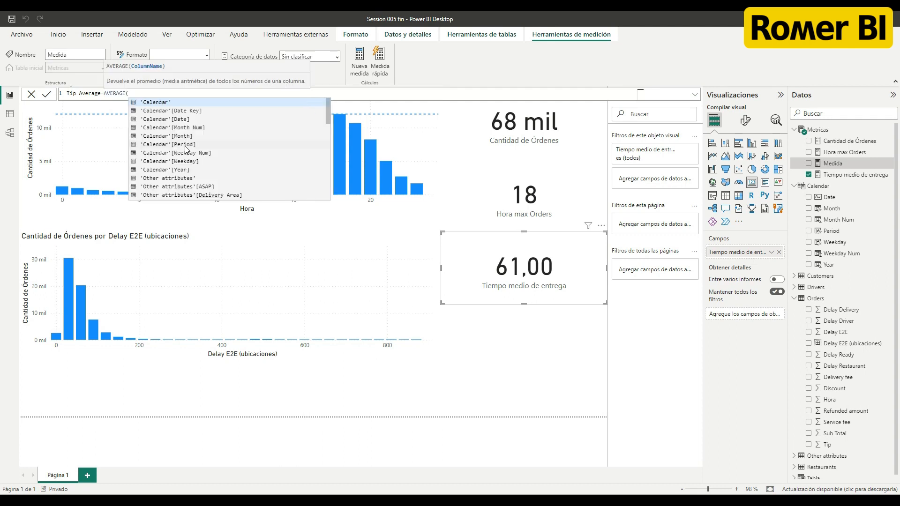
type("Orders[Tip]")
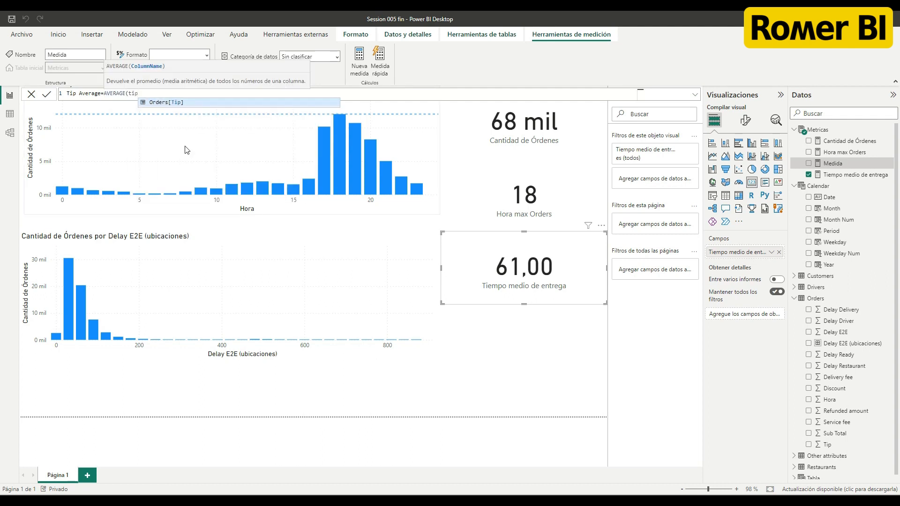
type(")")
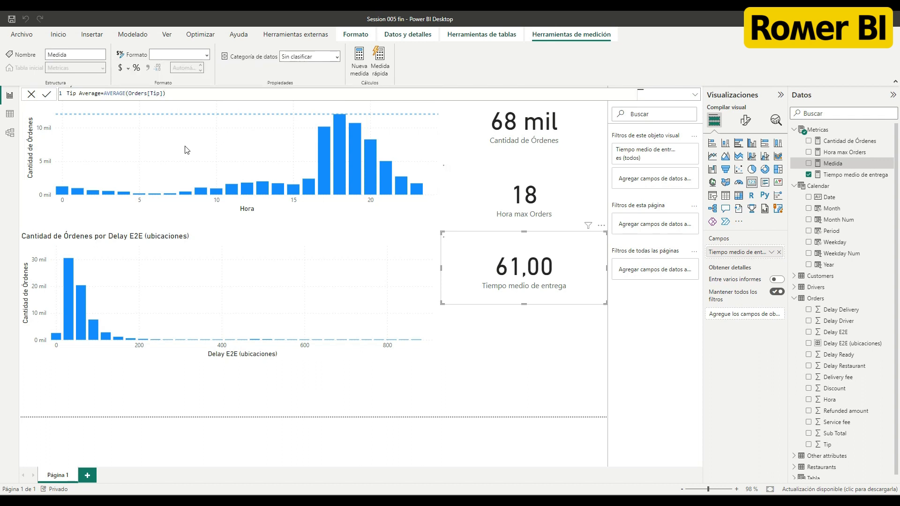
key("Return")
- Place a copy of the Tiempo medio de entrega card below the original and replace its field with Tip Average
left_click_drag(452, 275, 464, 354)
left_click(808, 163)
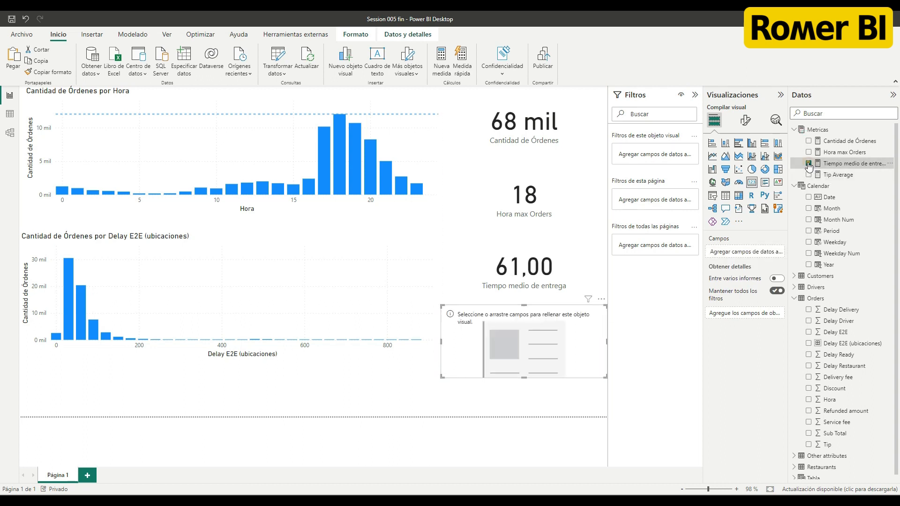
left_click(809, 174)
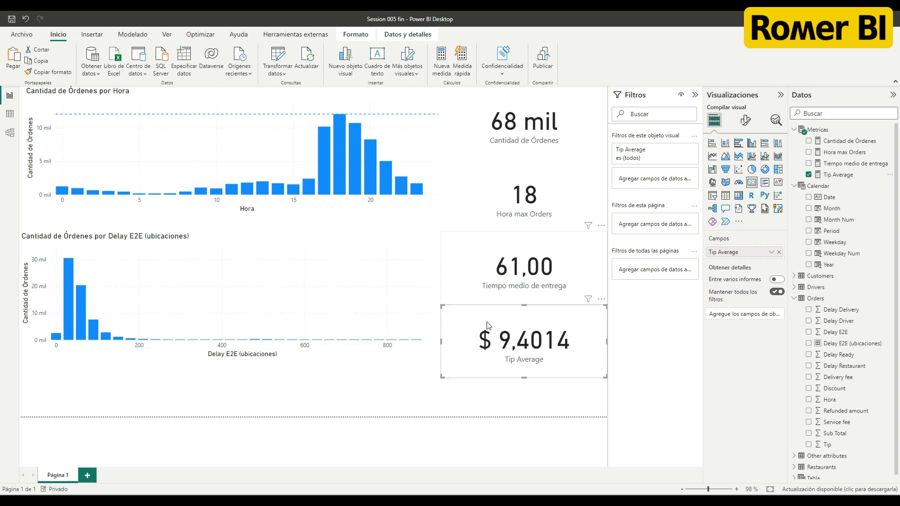
- Format the Tip Average measure as dollar currency with 2 decimal places
left_click(832, 176)
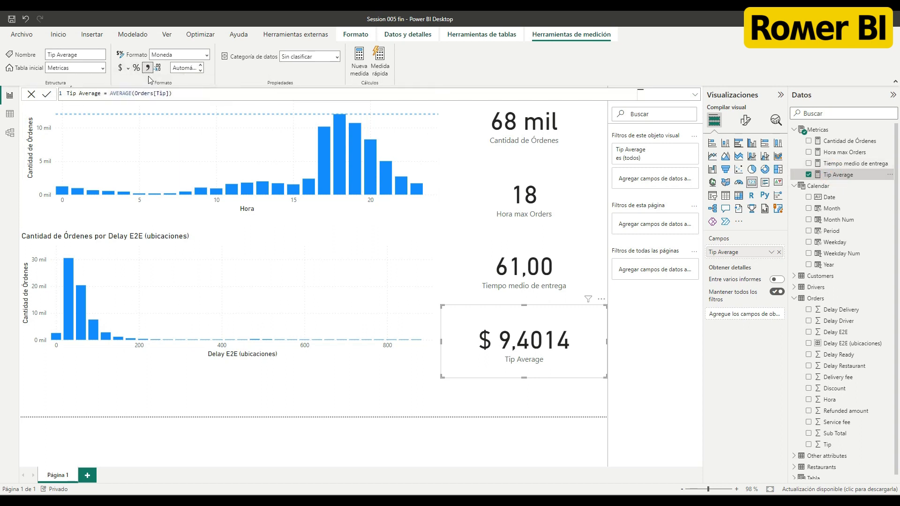
left_click(121, 70)
left_click(190, 67)
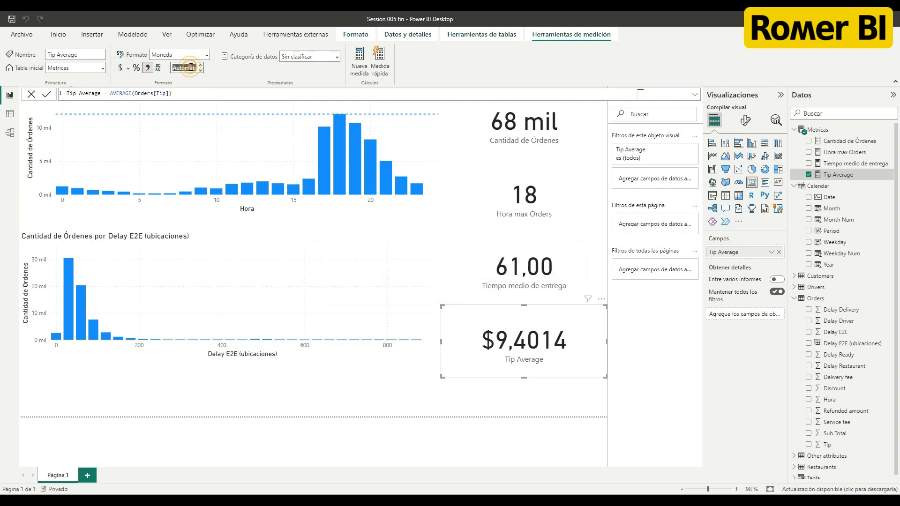
type("2")
key("Return")
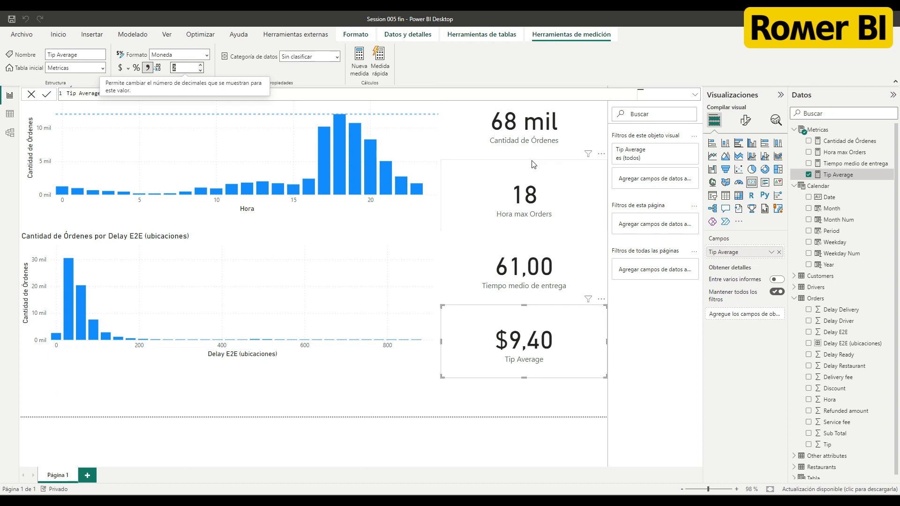
- Inspect the formula and format of the Cantidad de Órdenes measure
left_click(505, 126)
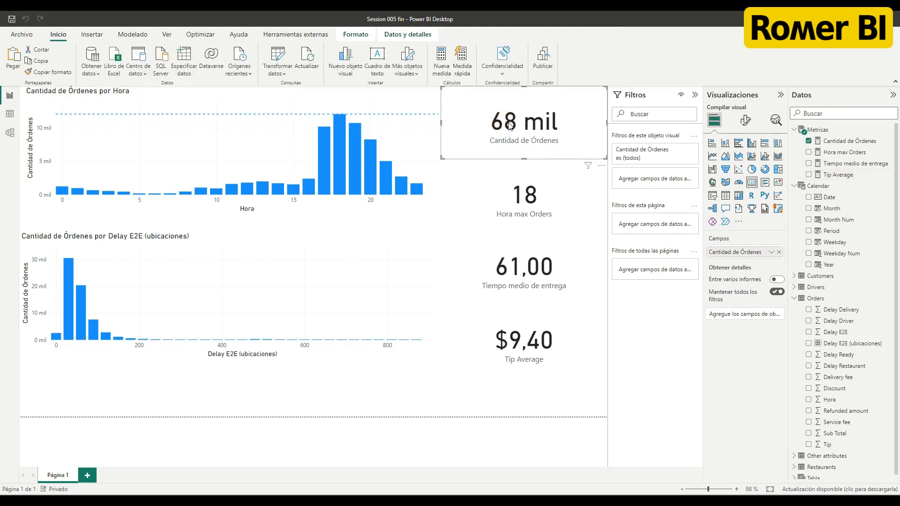
left_click(851, 141)
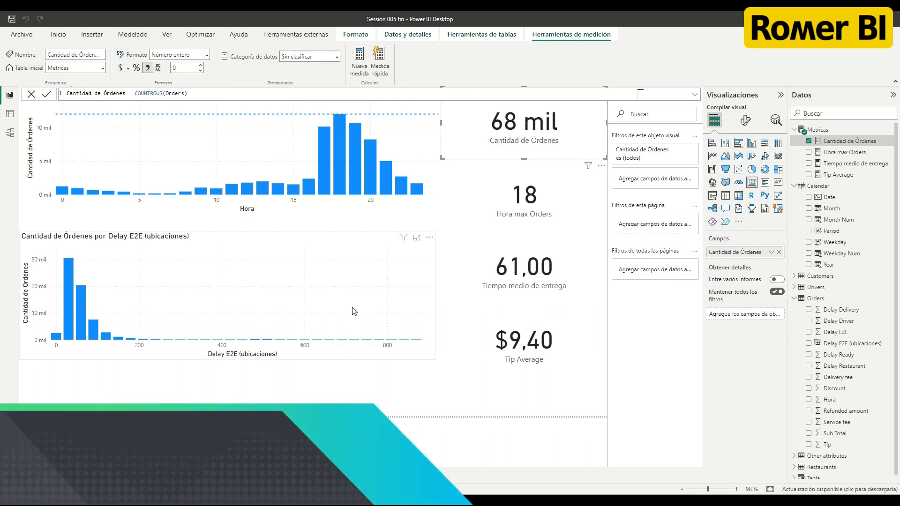
- Narrow the Delay E2E column chart and add a donut chart of Cantidad de Órdenes in the freed space beside it
left_click(381, 298)
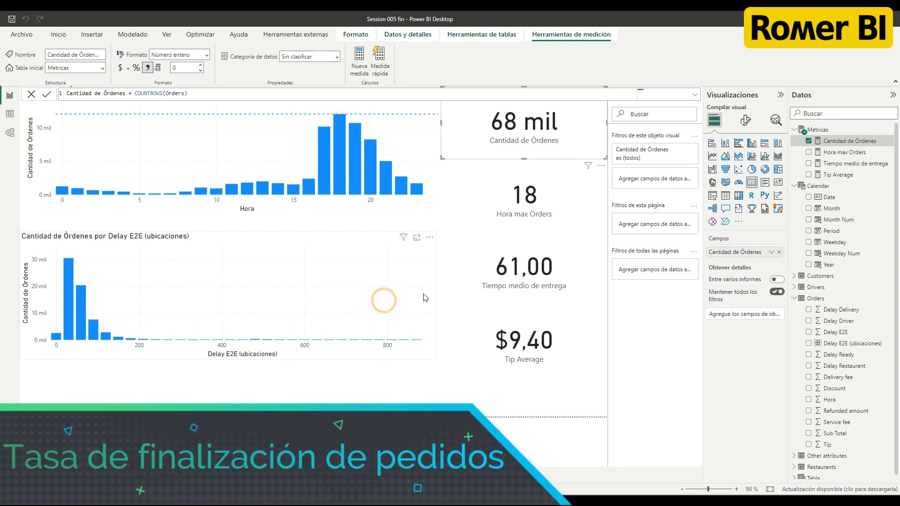
left_click_drag(436, 294, 319, 300)
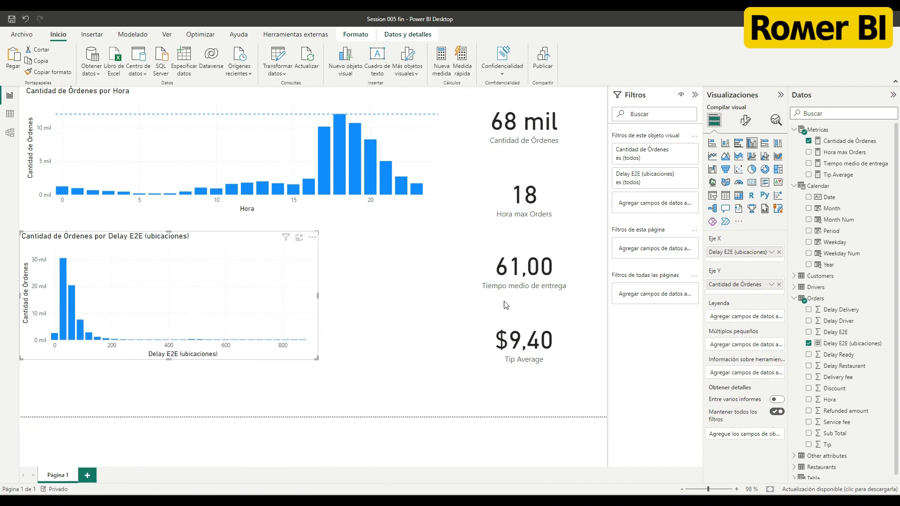
left_click(435, 322)
left_click(764, 169)
left_click(809, 140)
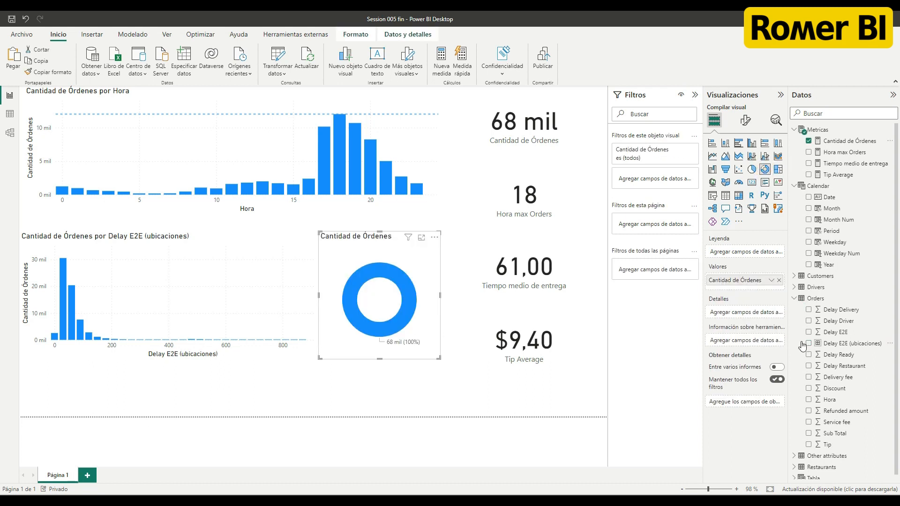
- Split the donut chart by Has Refund from Other attributes and reduce the visual's height
left_click(795, 456)
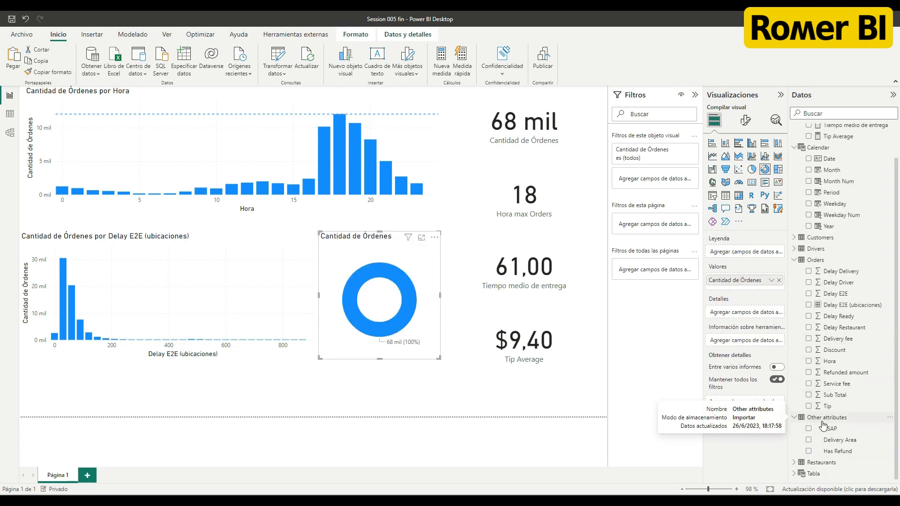
left_click(830, 452)
left_click_drag(830, 452, 384, 319)
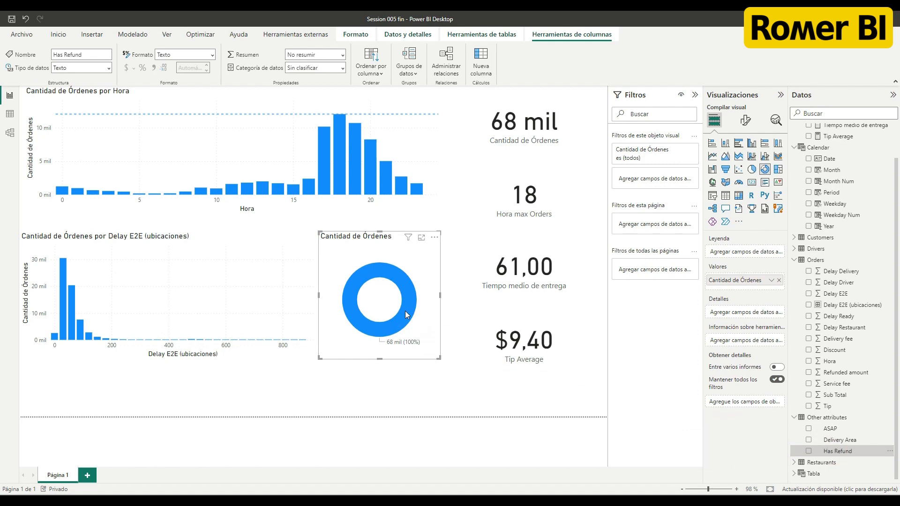
left_click_drag(844, 451, 407, 335)
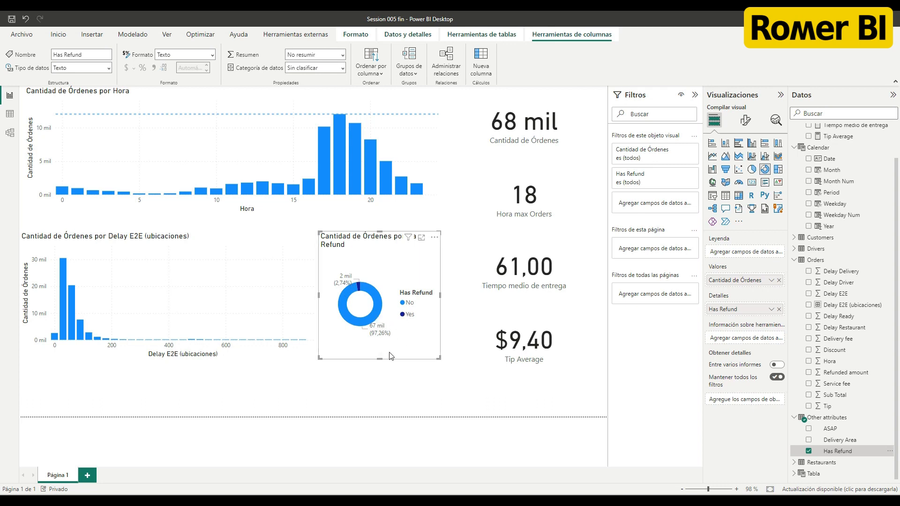
left_click_drag(381, 356, 380, 334)
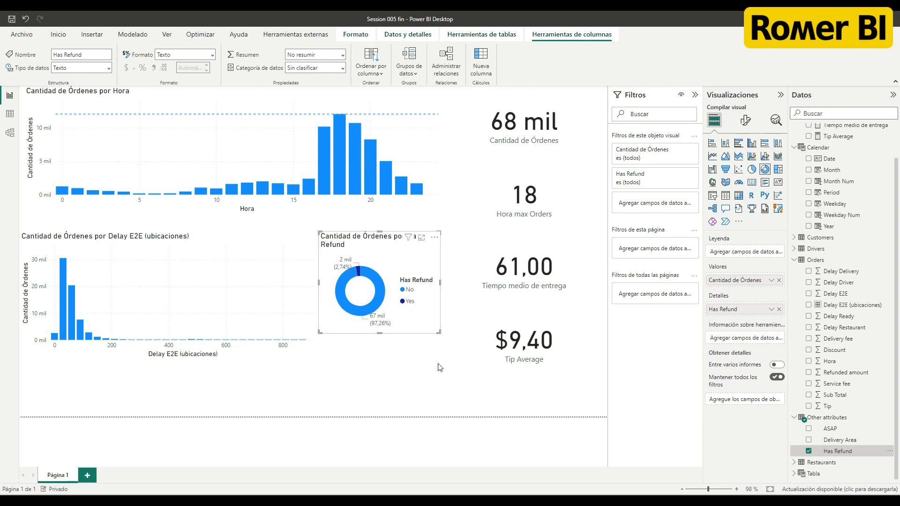
left_click(492, 359)
left_click(488, 391)
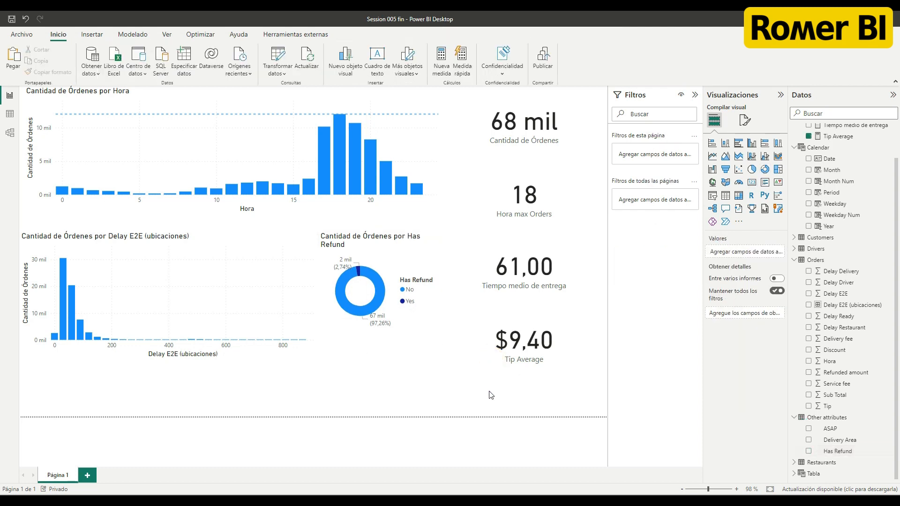
- Add a new measure named % Orders with refunds to the Metricas table
scroll(884, 197, "up", 2)
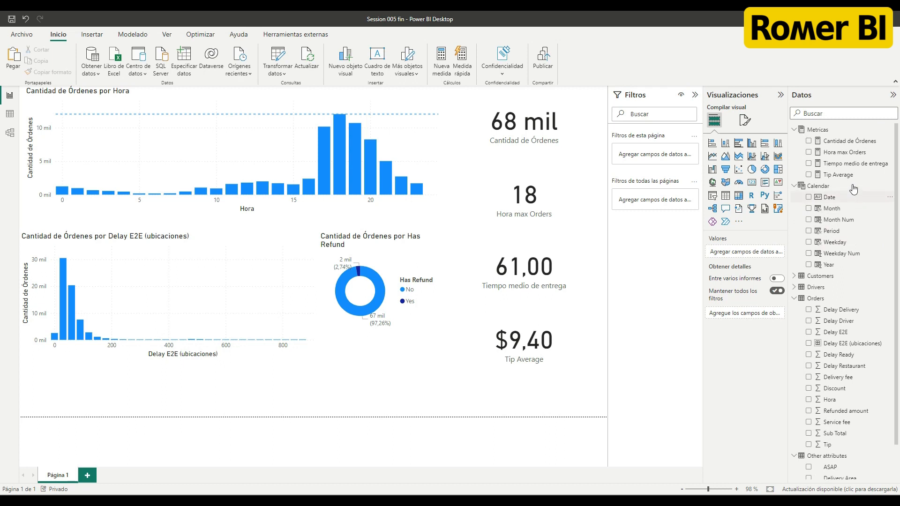
left_click(823, 131)
right_click(824, 131)
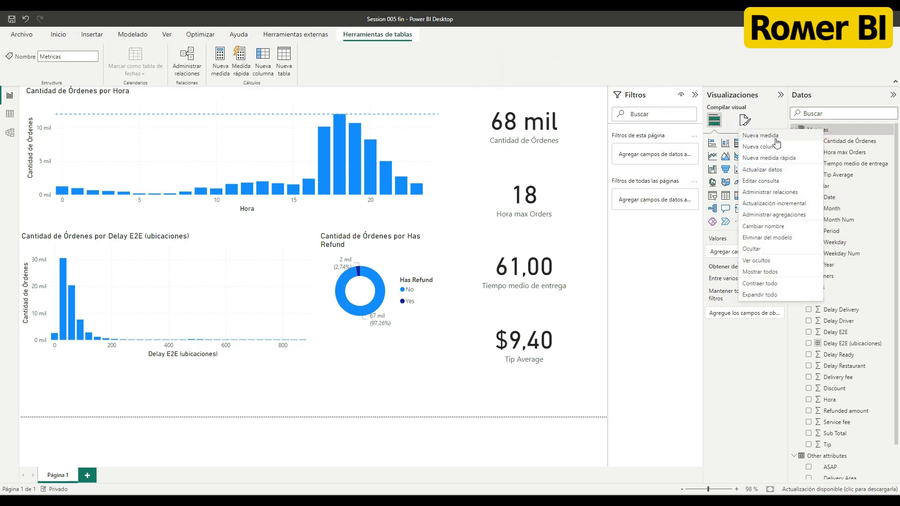
left_click(768, 136)
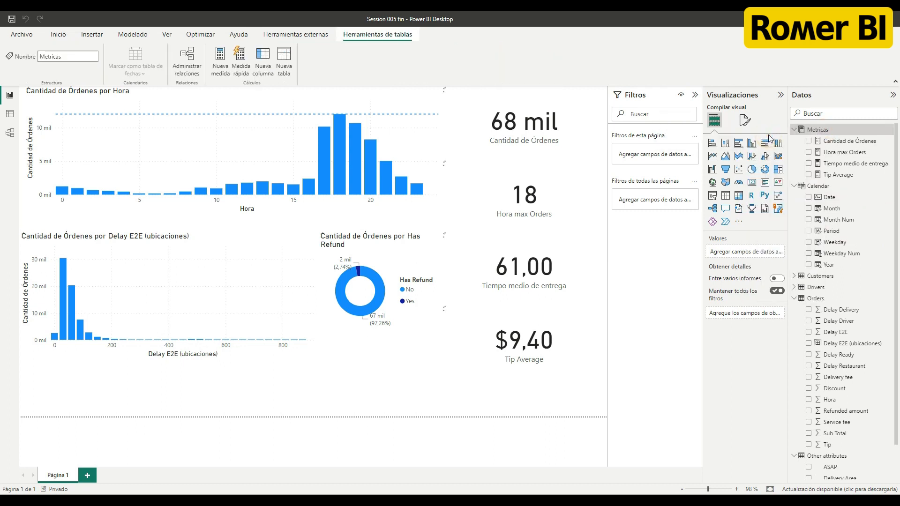
type("% Orde")
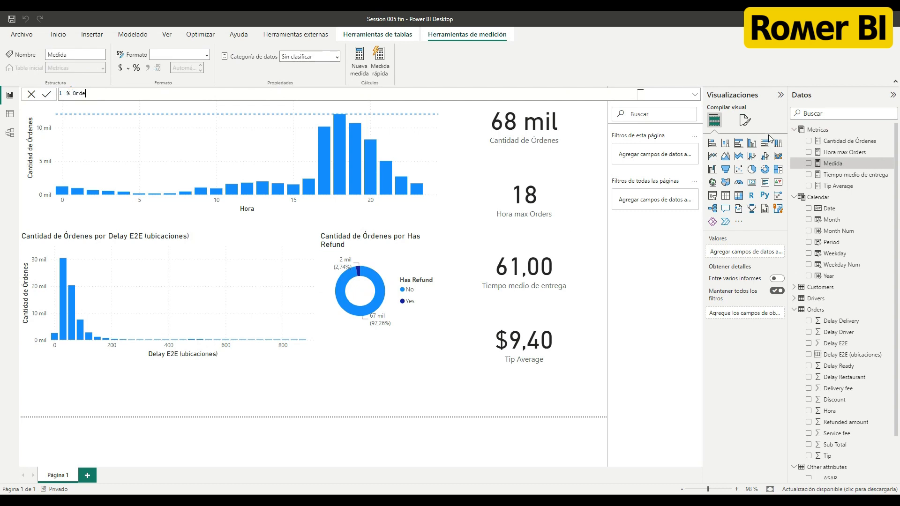
type("rs with refunds =")
- Write the measure's numerator as CALCULATE([Cantidad de Órdenes],'Other attributes'[Has Refund]="Sí"), followed by a division sign
type("CAL")
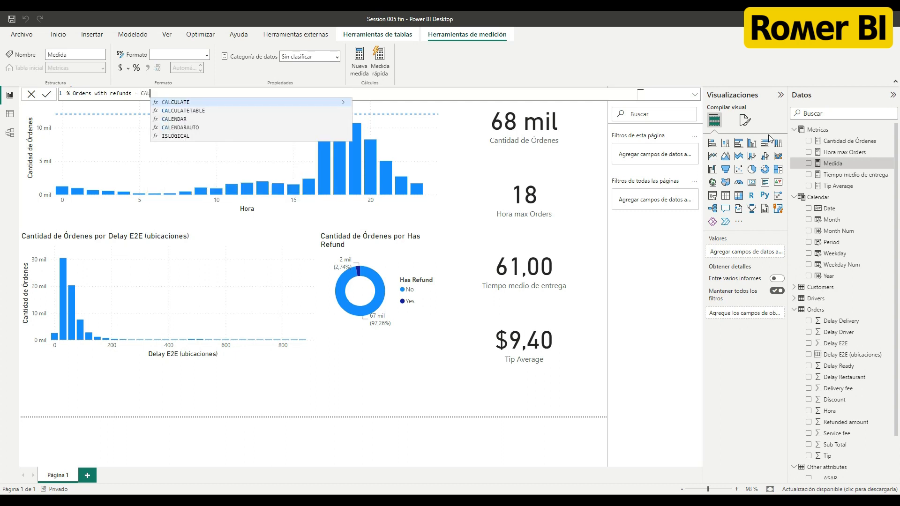
key("Tab")
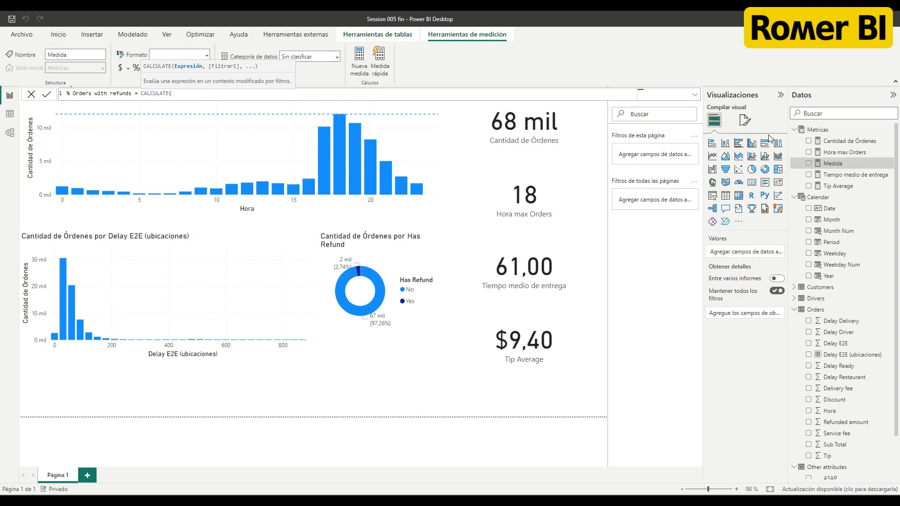
type("cn")
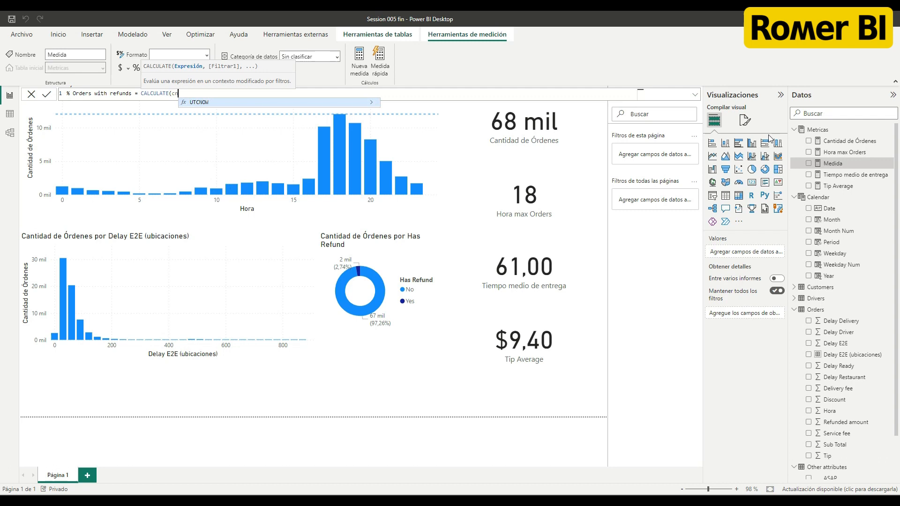
key("Tab")
type(",")
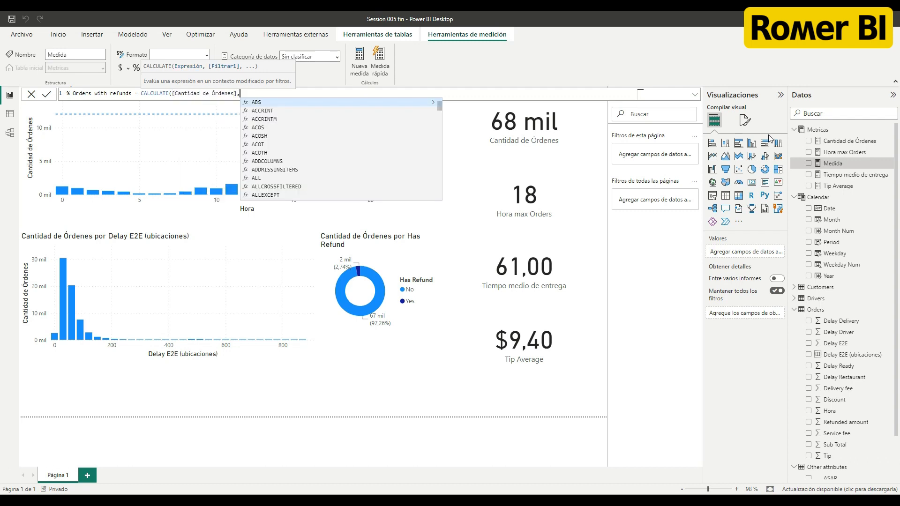
type("has")
key("Up")
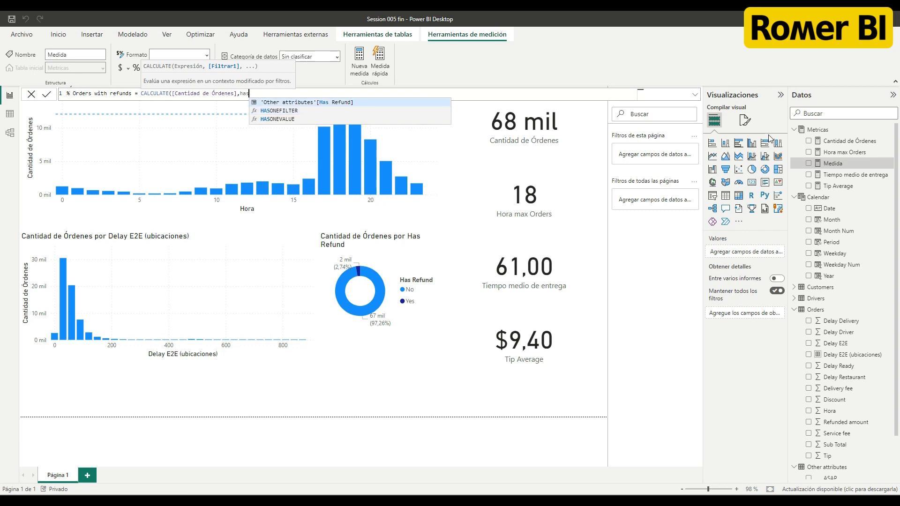
key("Tab")
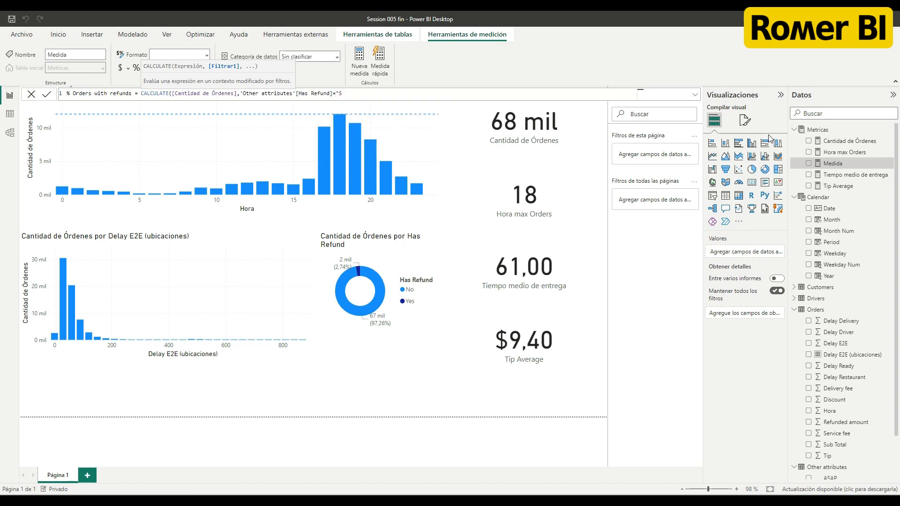
type("=\"Sí\")/")
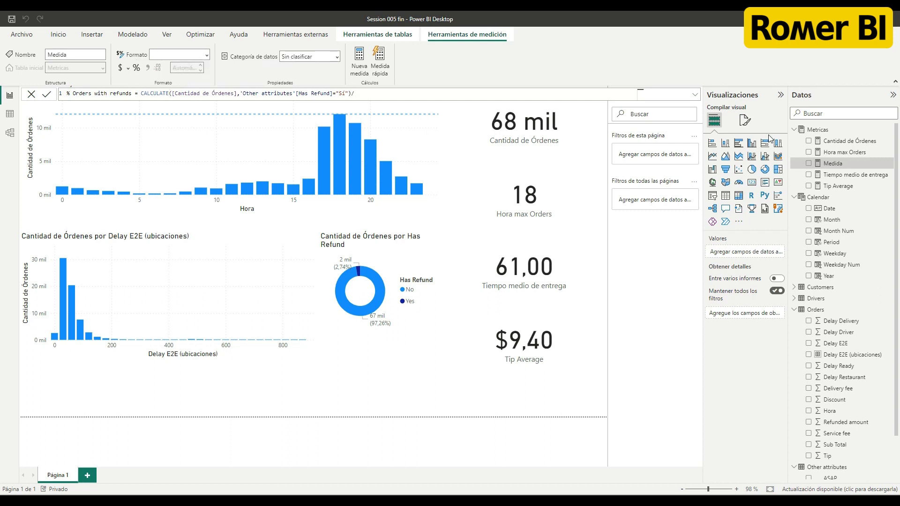
- Complete the measure with Metricas[Cantidad de Órdenes] as the denominator and commit the formula
type("Ca")
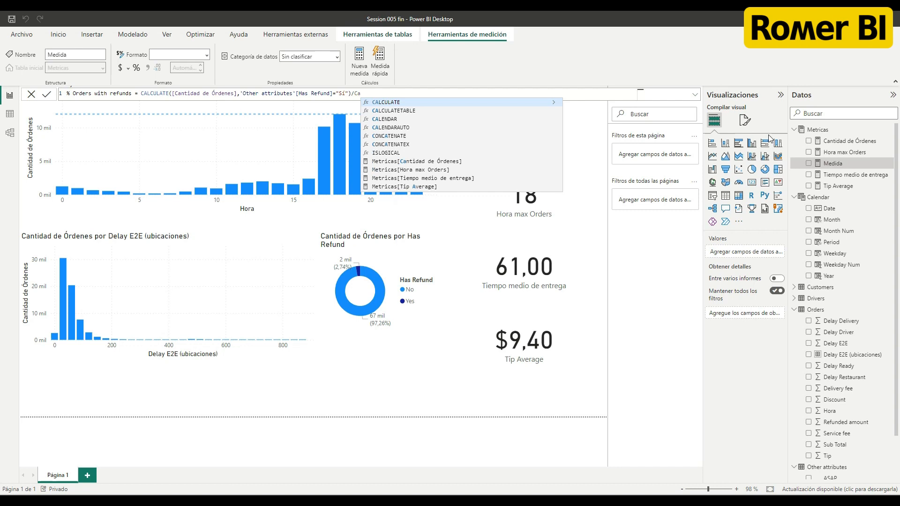
key("Down")
key("Down")
key("Down")
key("Down")
key("Down")
key("Down")
key("Down")
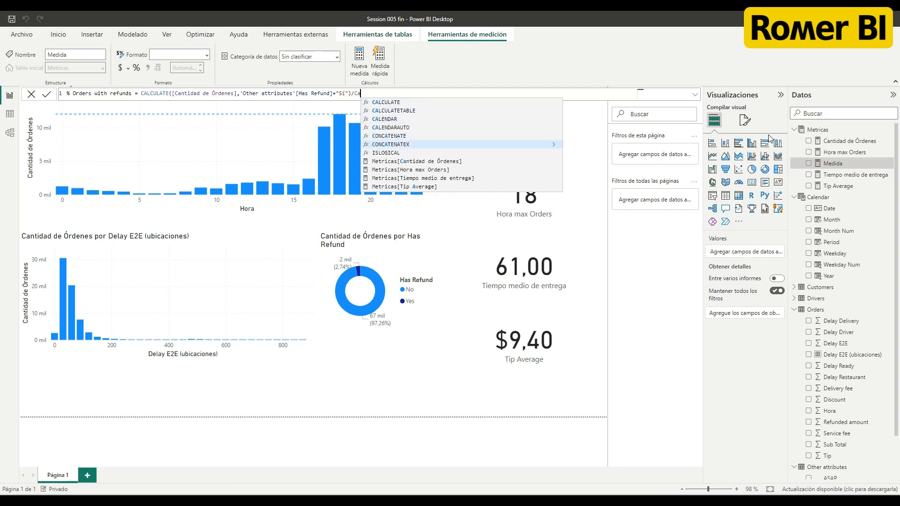
key("Tab")
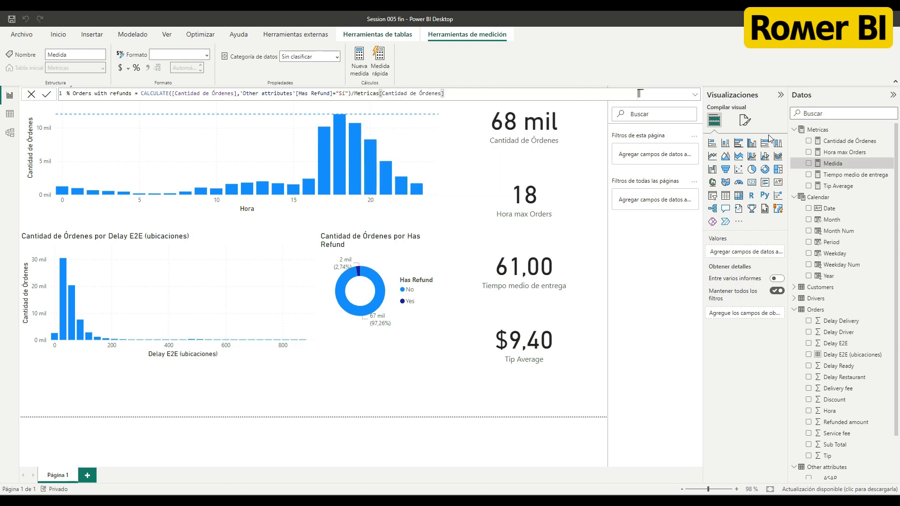
key("Return")
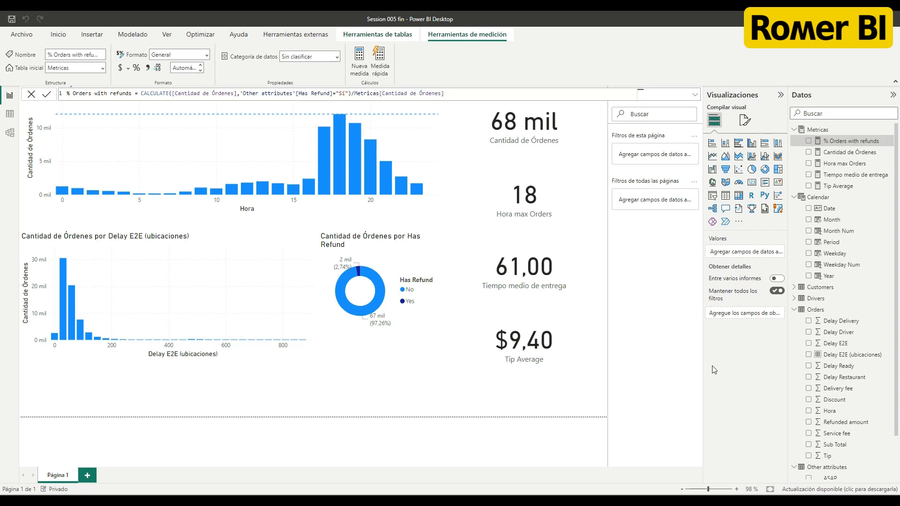
- Place a copy of the Tip Average card below the donut chart and replace its field with % Orders with refunds
left_click(494, 346)
key("ctrl+c")
key("ctrl+v")
left_click_drag(519, 354, 372, 412)
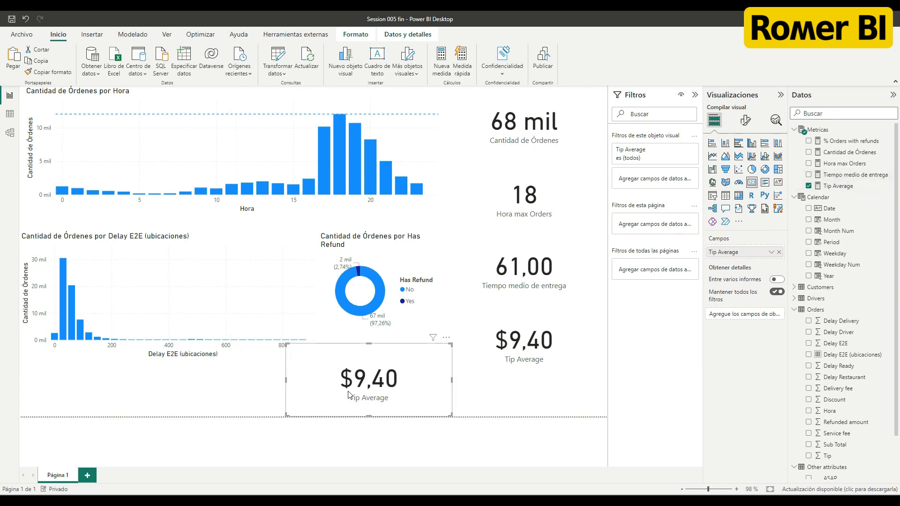
left_click(808, 185)
left_click(809, 141)
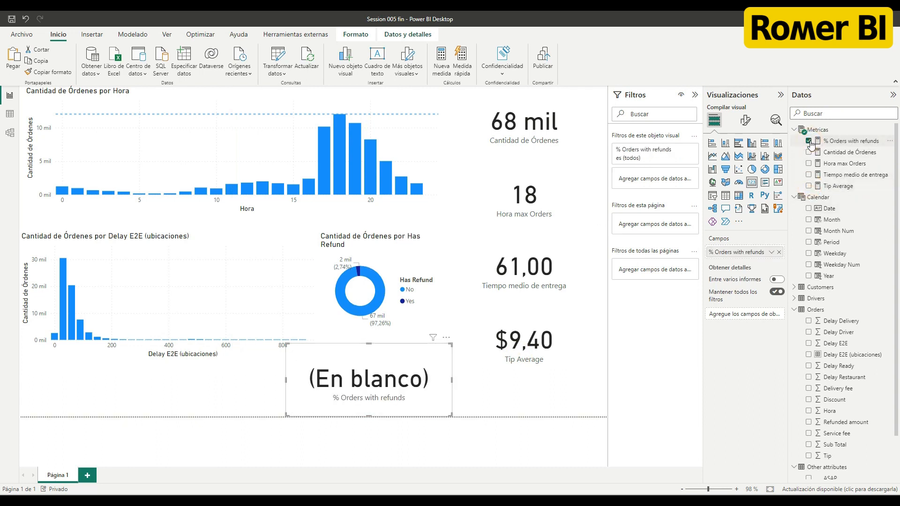
- Change the Has Refund filter value in the % Orders with refunds measure to "Yes" and format the measure as a percentage
left_click(841, 142)
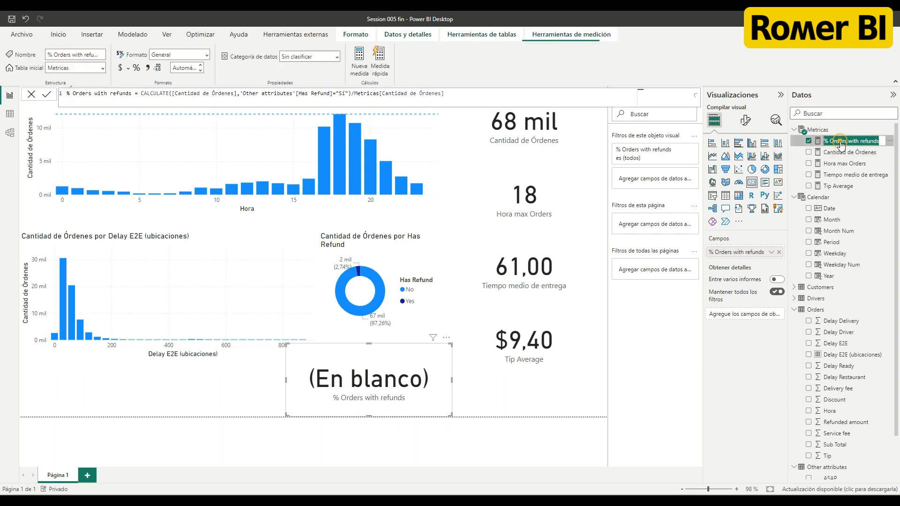
left_click(350, 94)
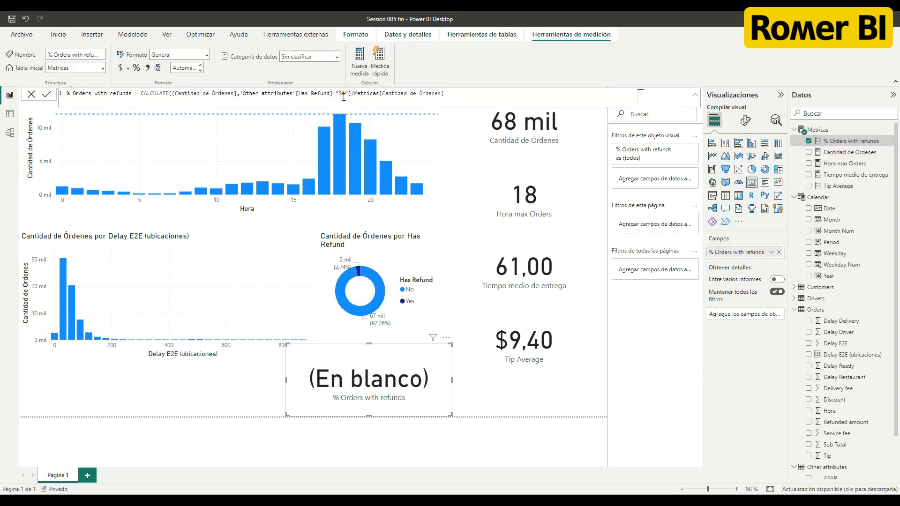
left_click(342, 93)
double_click(340, 94)
type("s")
key("Return")
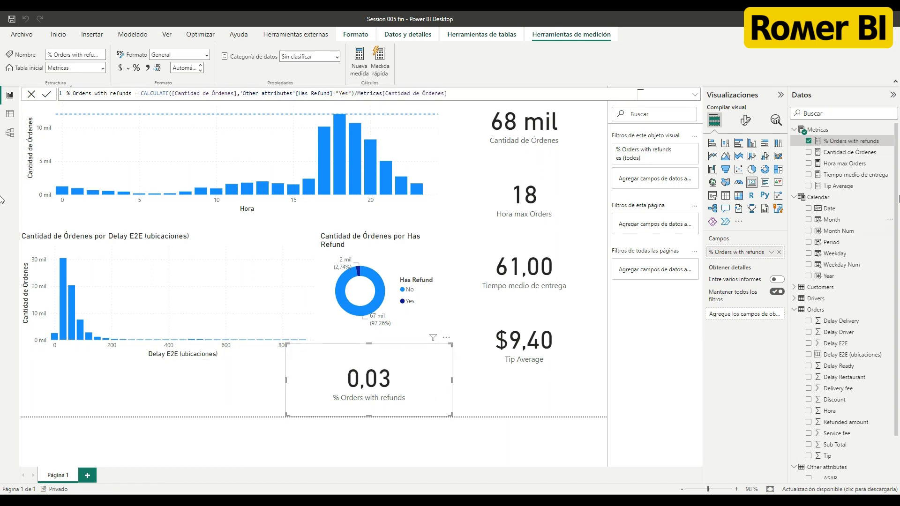
left_click(136, 68)
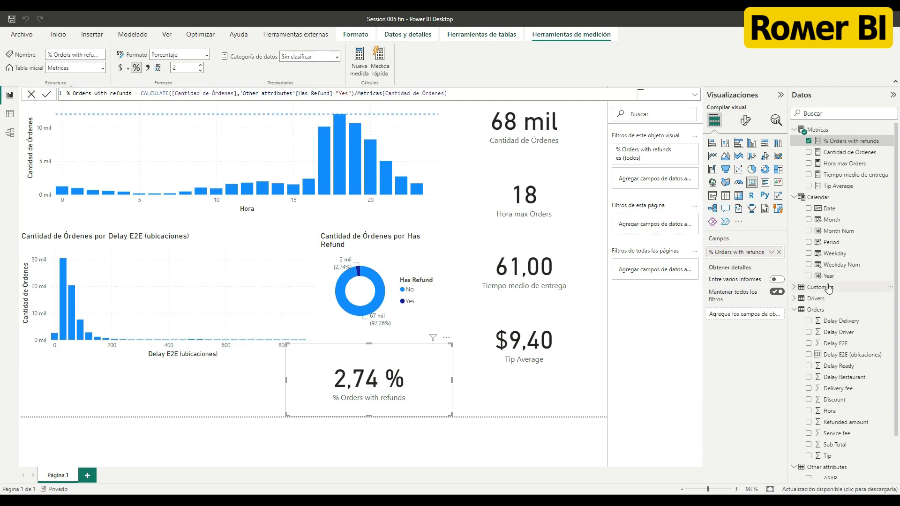
- Open Tabla's formula in the data view and replace the _GRUPO expression with a SUMMARIZE over the Orders table
scroll(829, 287, "down", 1)
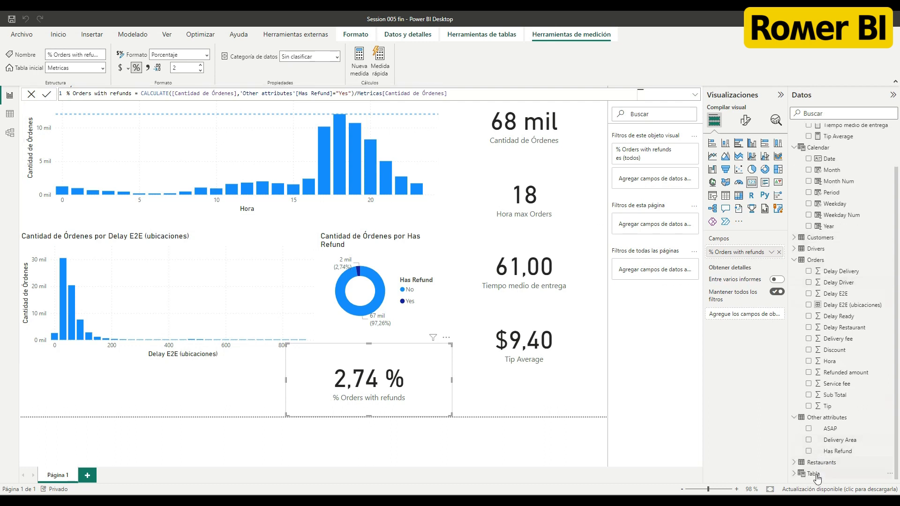
left_click(814, 474)
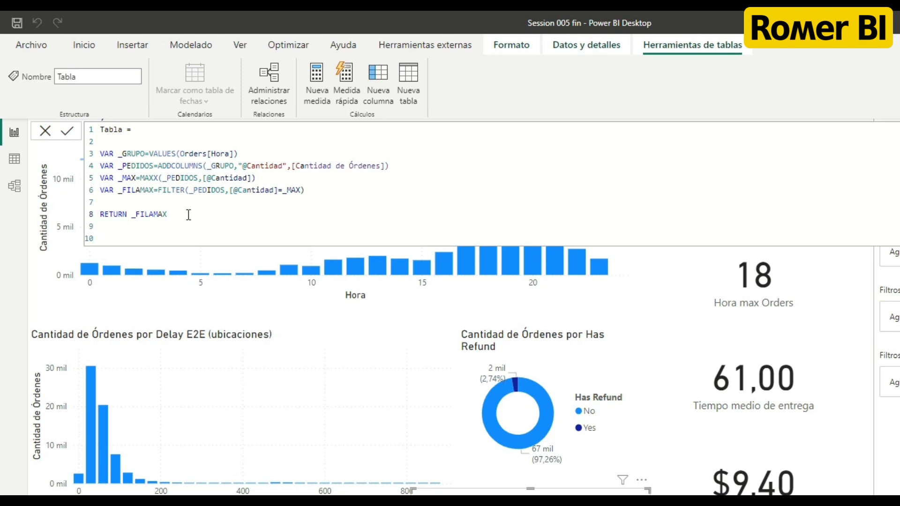
left_click(15, 159)
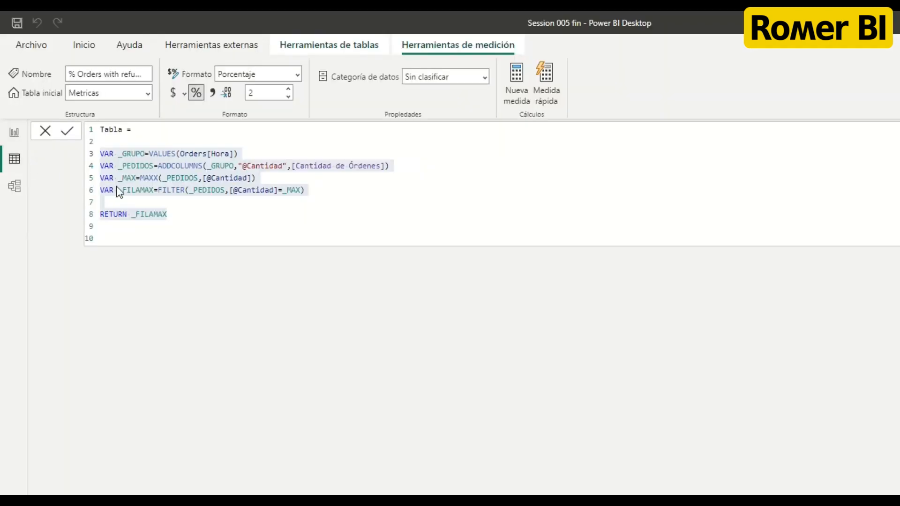
left_click(123, 152)
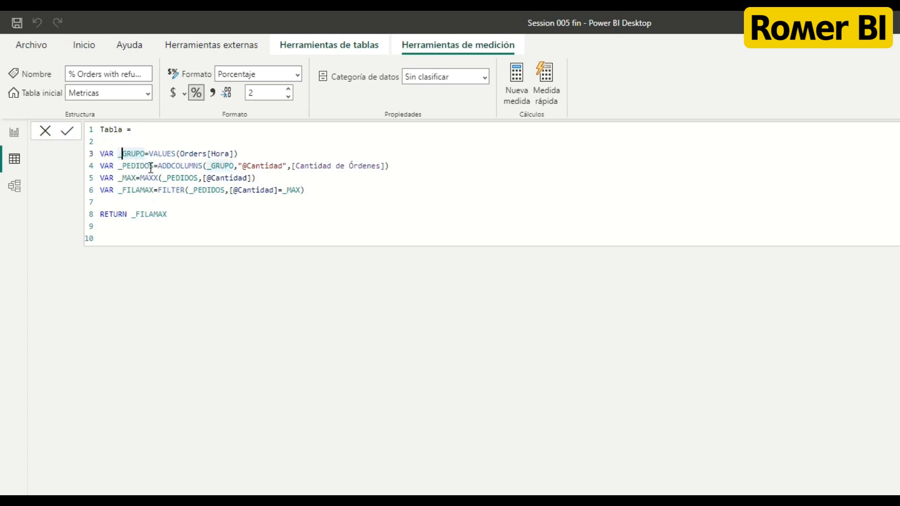
left_click_drag(149, 154, 253, 150)
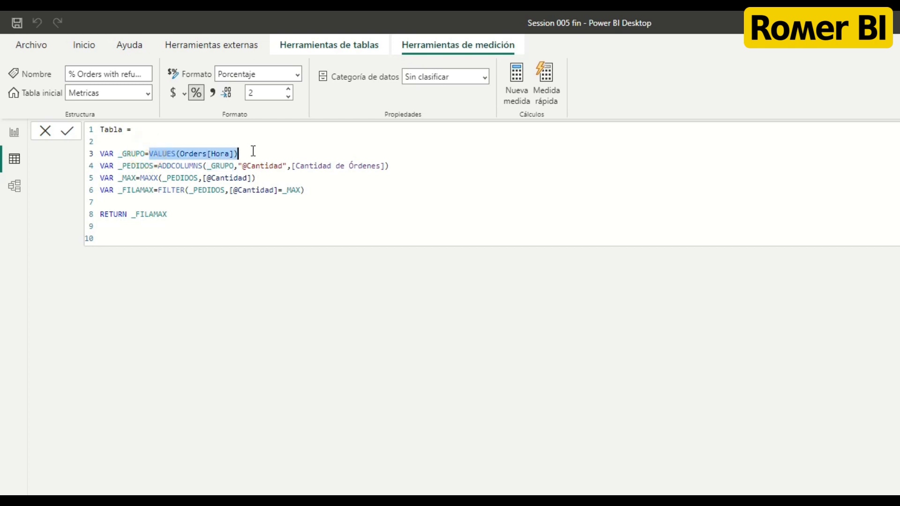
type("SUMM")
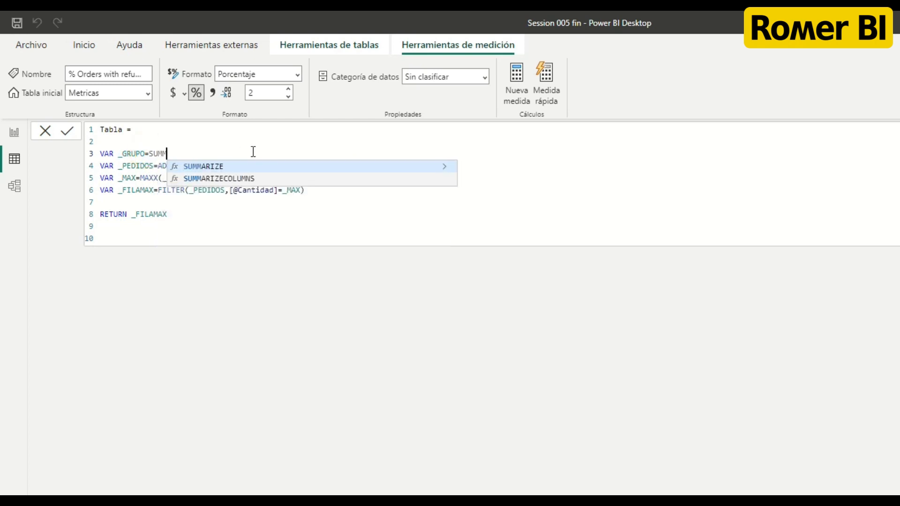
key("Tab")
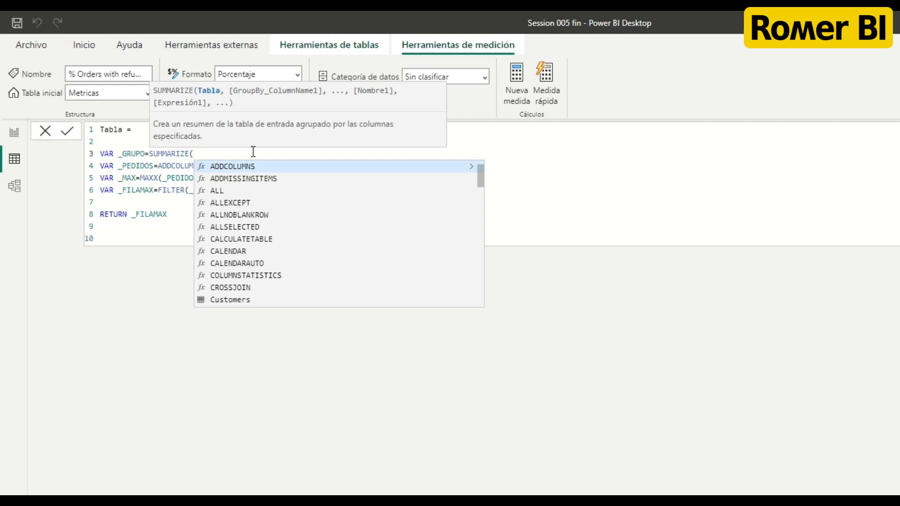
type("Orders")
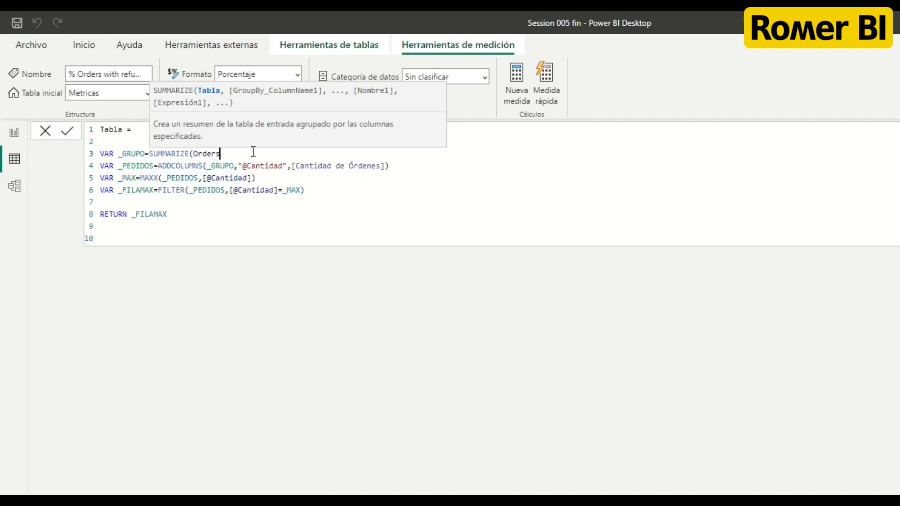
type(",")
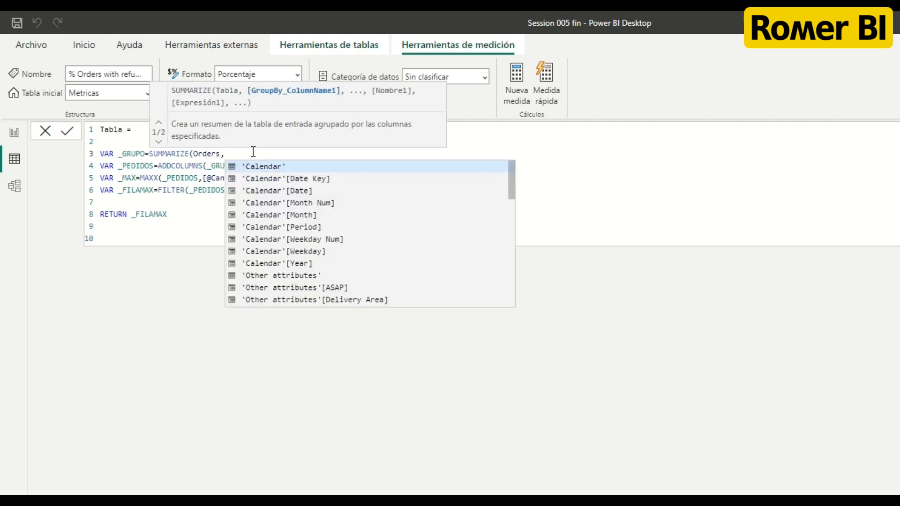
- Group the SUMMARIZE by 'Calendar'[Date Key] and Orders[Hora] and close the function
type("date")
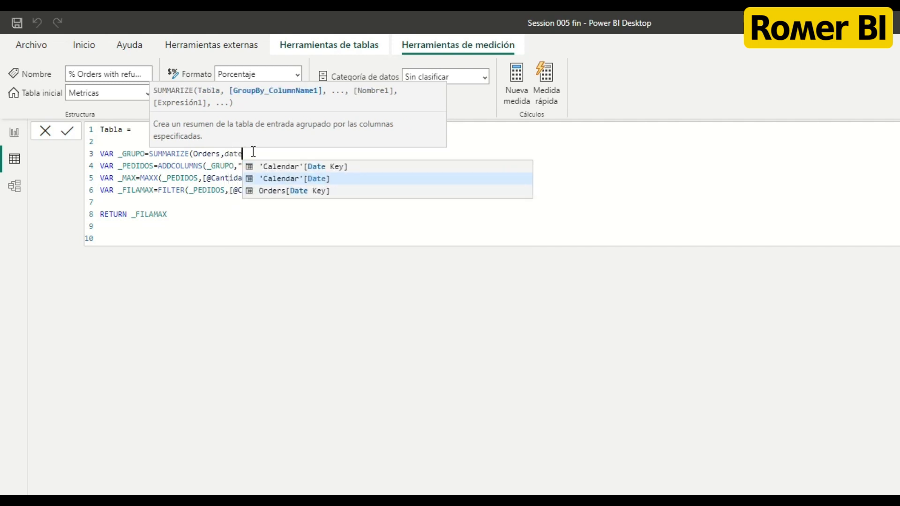
key("Up")
key("Tab")
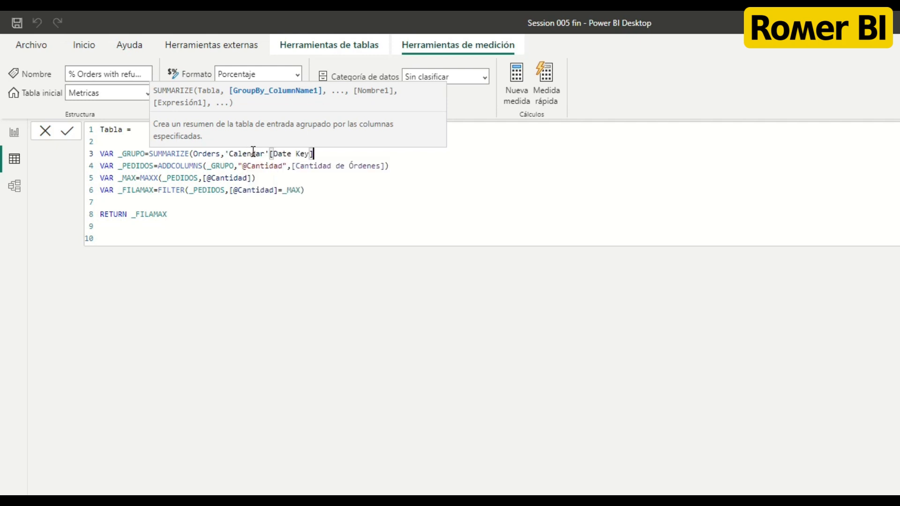
type(",")
type("hora")
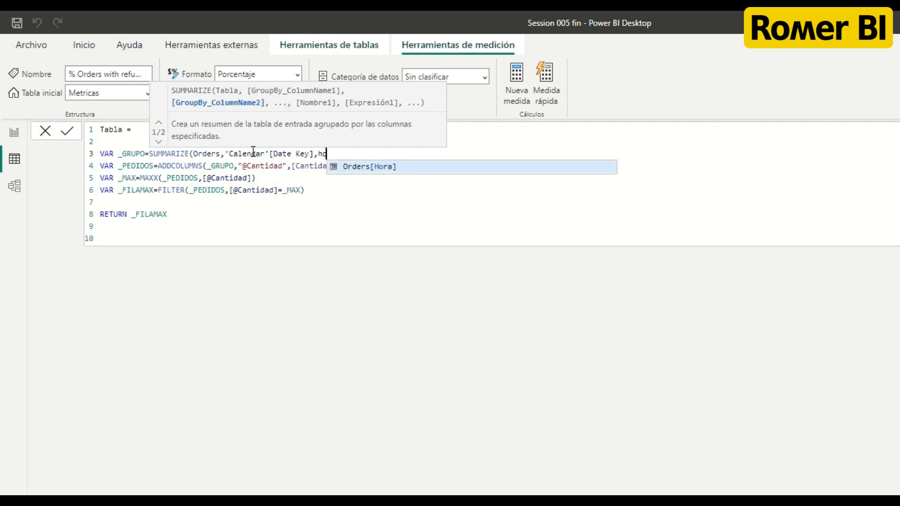
key("Tab")
type(")")
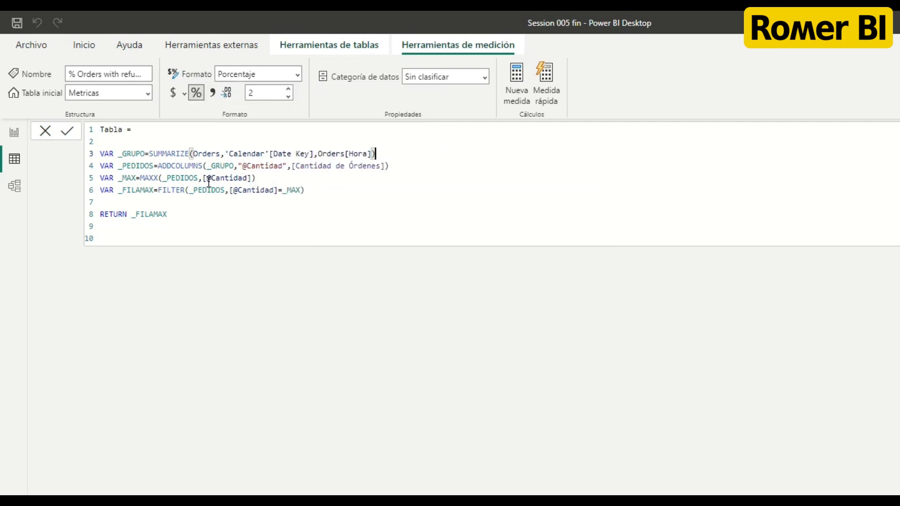
- Make Tabla return _GRUPO instead of _FILAMAX and commit the formula
double_click(149, 213)
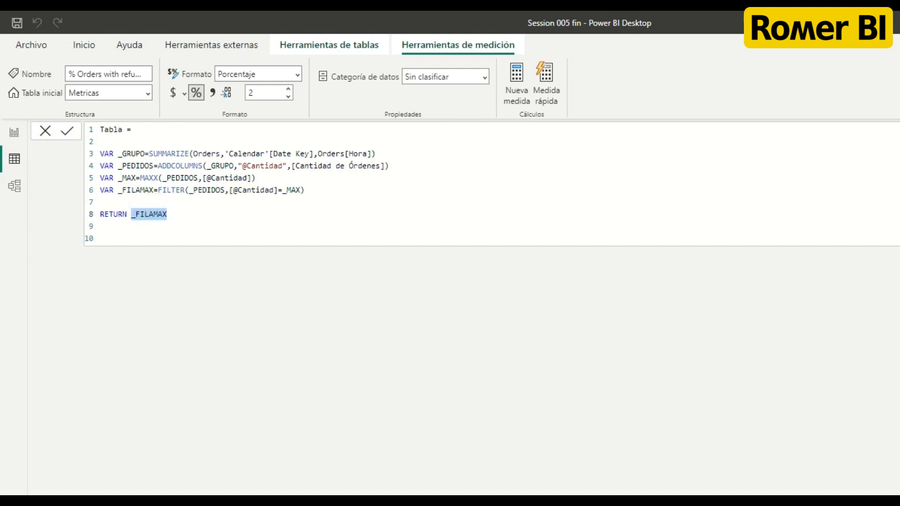
double_click(131, 154)
key("ctrl+c")
double_click(149, 214)
key("ctrl+v")
left_click(67, 131)
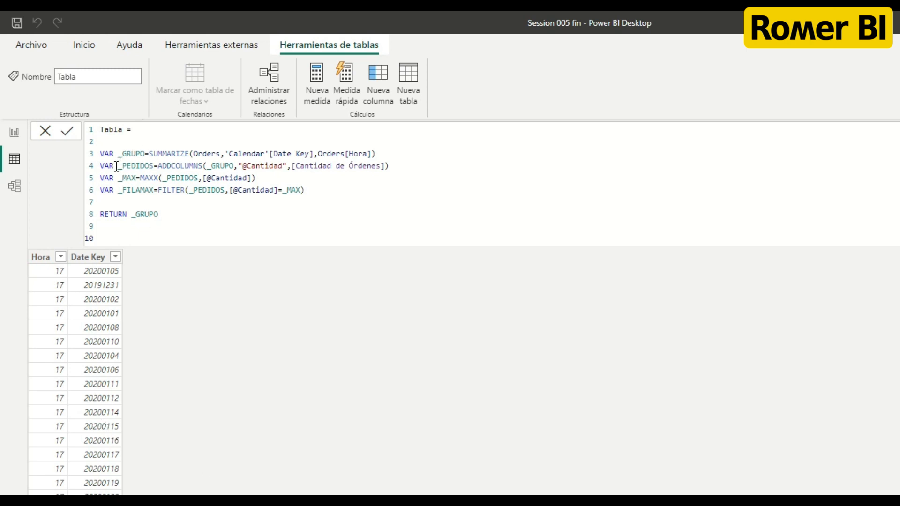
- Rename the _PEDIDOS variable declaration to _HORAS and clear its ADDCOLUMNS expression
left_click_drag(118, 166, 154, 167)
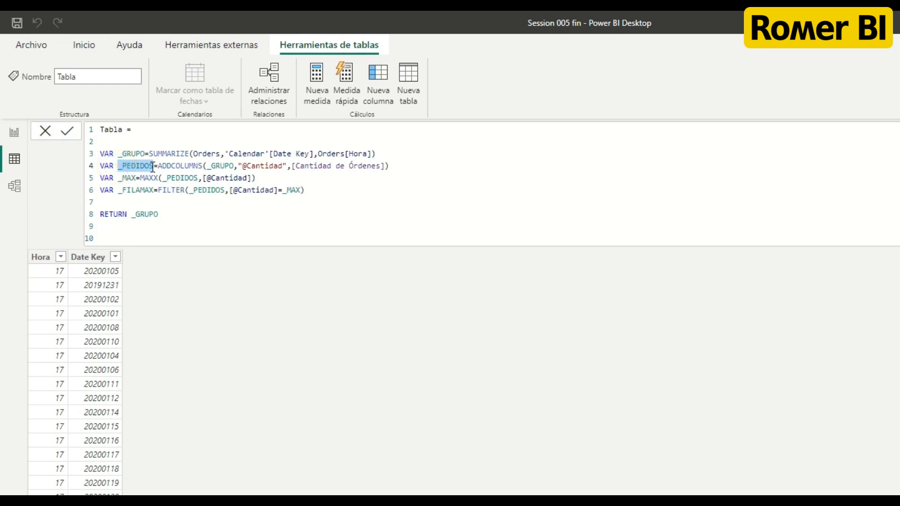
type("_HORAS")
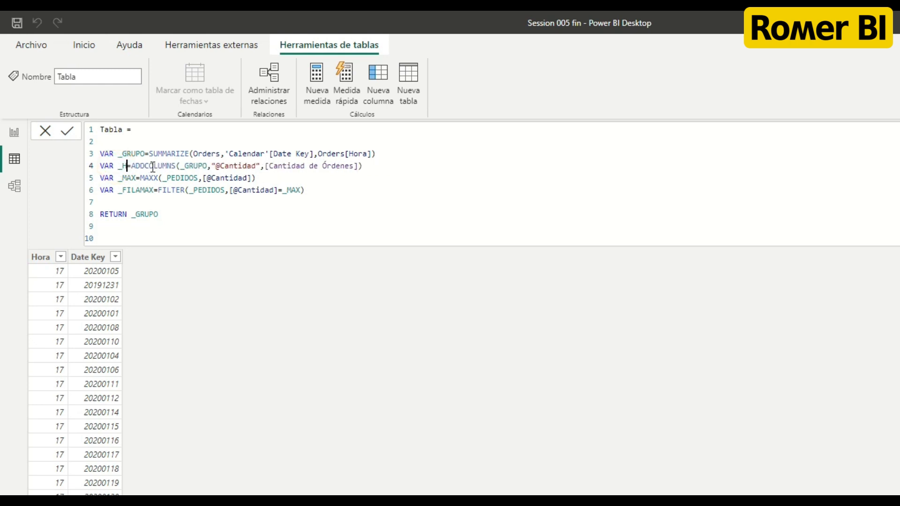
left_click(150, 166)
key("shift+End")
key("Delete")
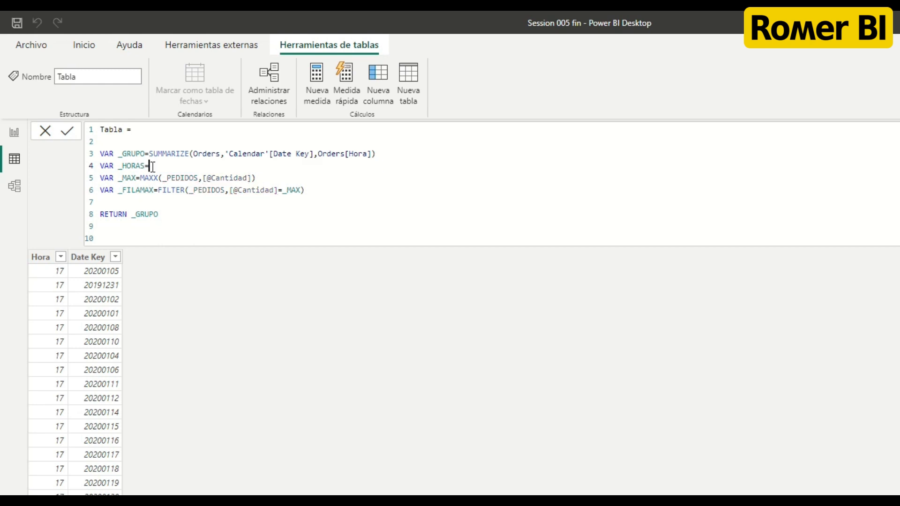
- Define _HORAS as COUNTROWS(_GRUPO)
type("count")
key("Down")
key("Down")
key("Down")
key("Down")
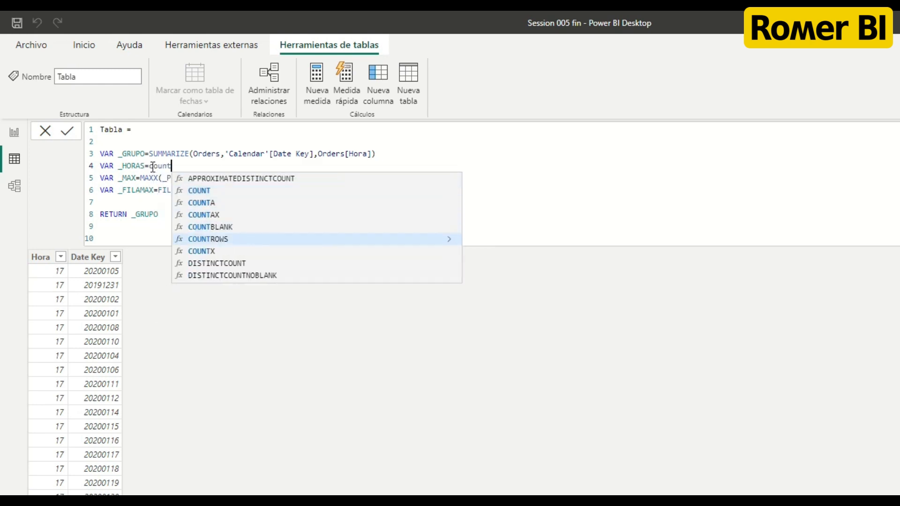
key("Tab")
type("_GR")
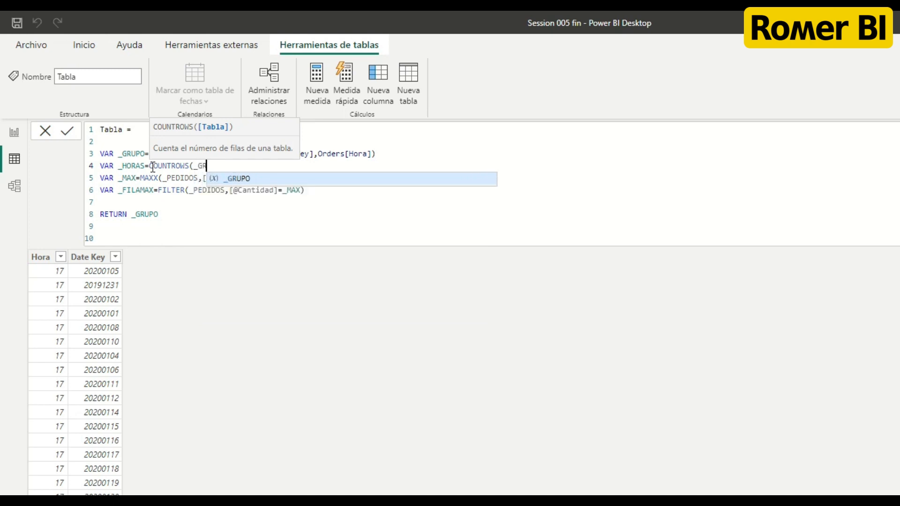
type("UPO)")
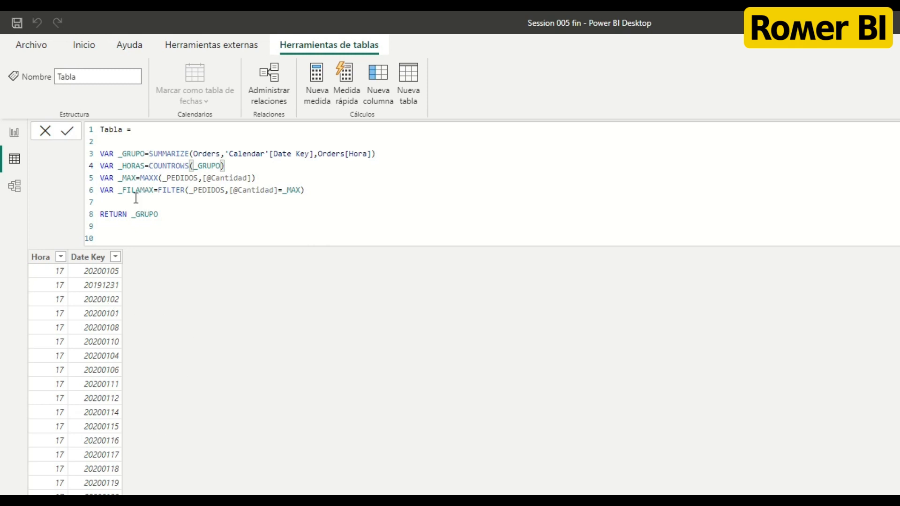
- Delete the _MAX and _FILAMAX variable lines from Tabla's formula
left_click_drag(322, 191, 95, 178)
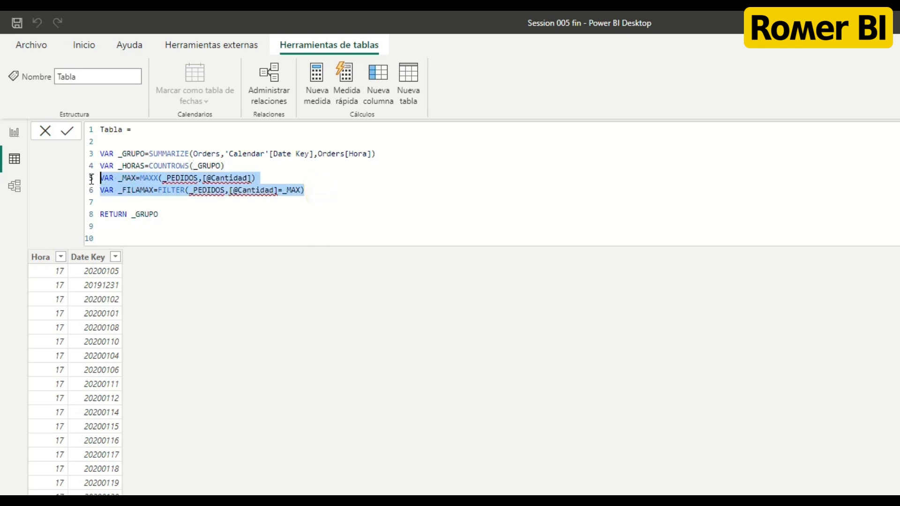
key("Delete")
key("Delete")
- Change the RETURN expression to [Cantidad de Órdenes]/_HORAS and commit Tabla's formula
double_click(147, 190)
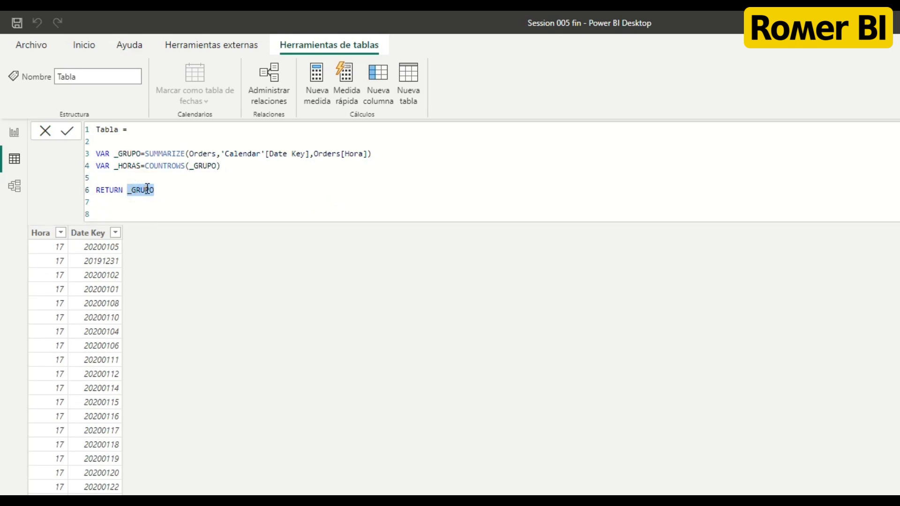
type("can")
key("Tab")
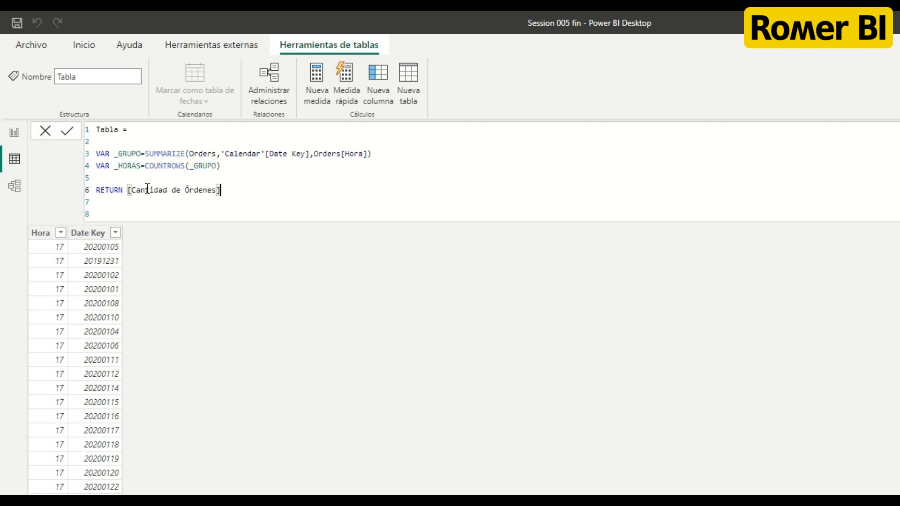
type("/_hora")
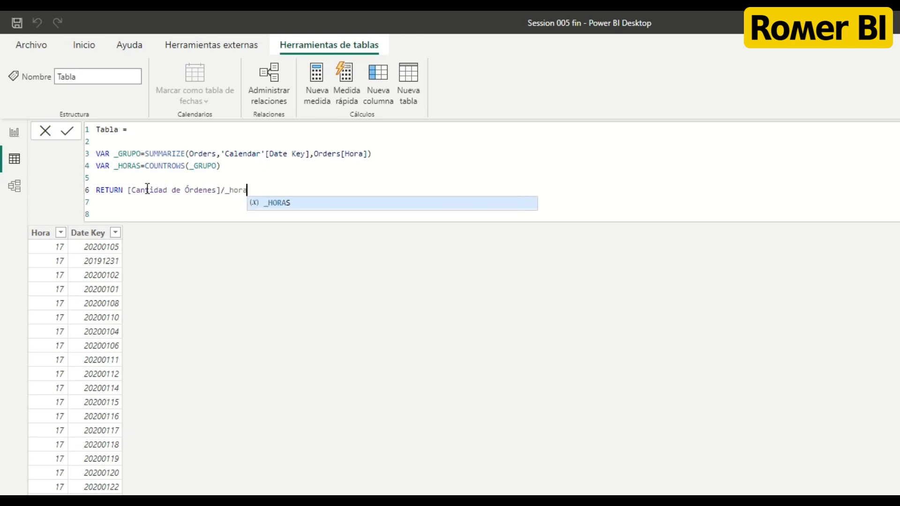
key("Tab")
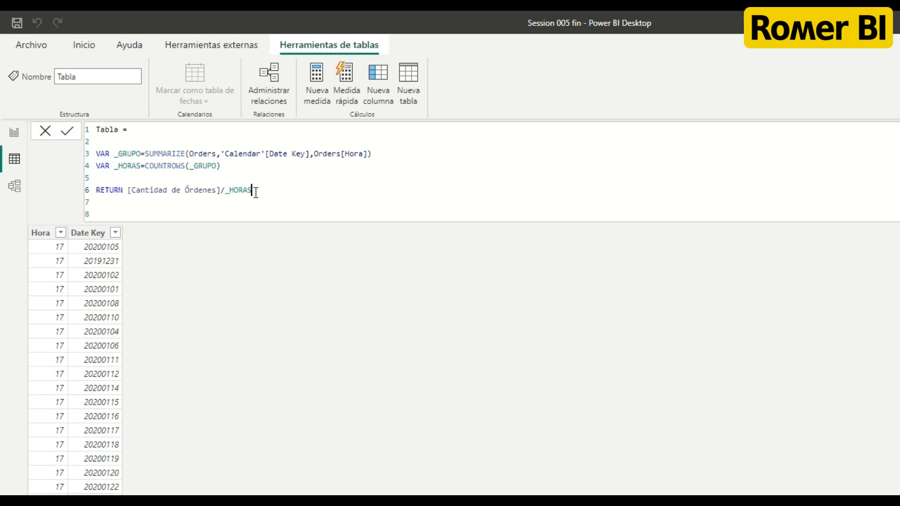
left_click(68, 131)
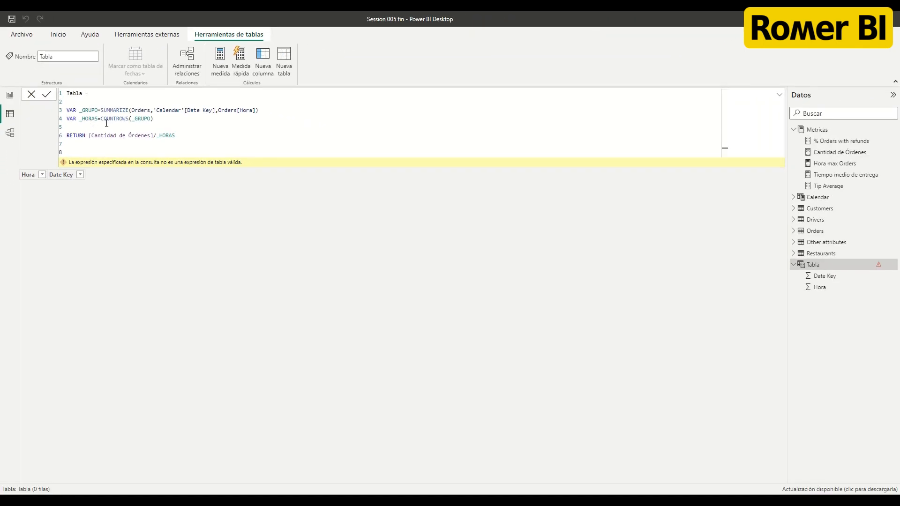
- Copy Tabla's expression from the variables through RETURN, and create a measure in Metricas named Delivered orders by hour
left_click_drag(180, 136, 66, 116)
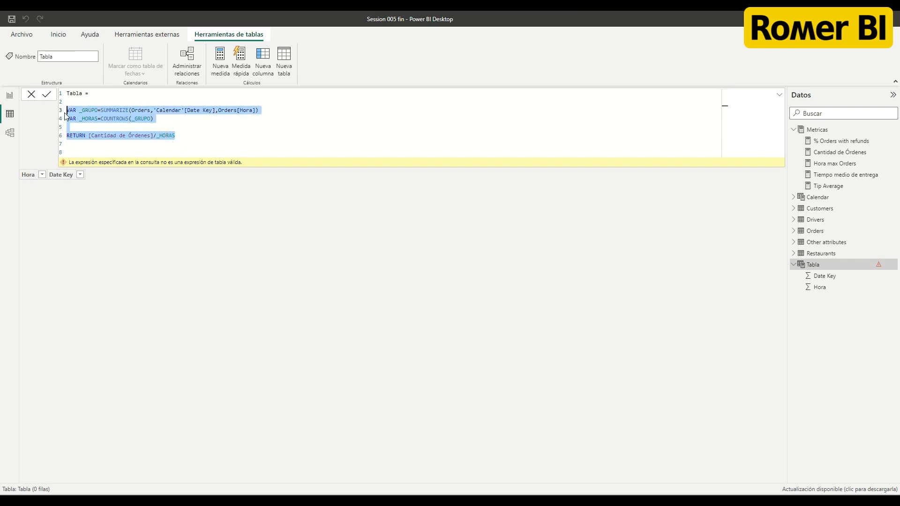
left_click(10, 95)
scroll(865, 203, "up", 1)
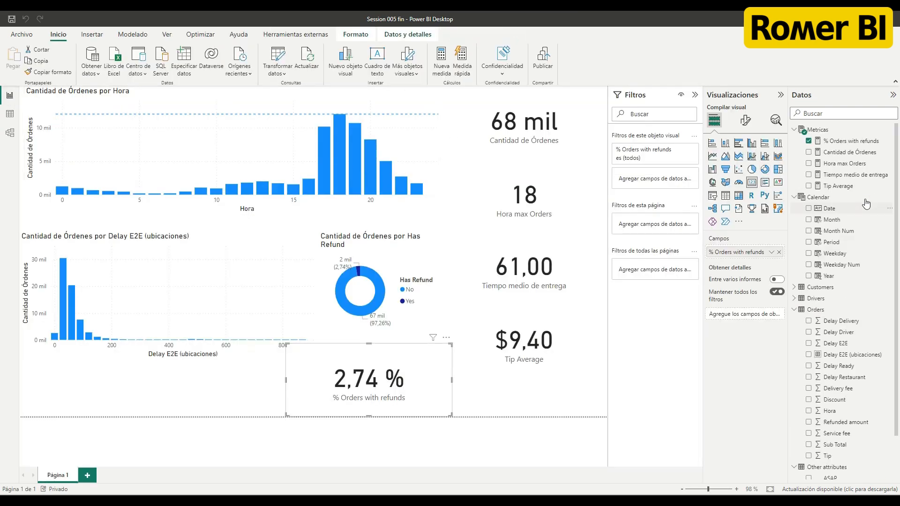
left_click(822, 131)
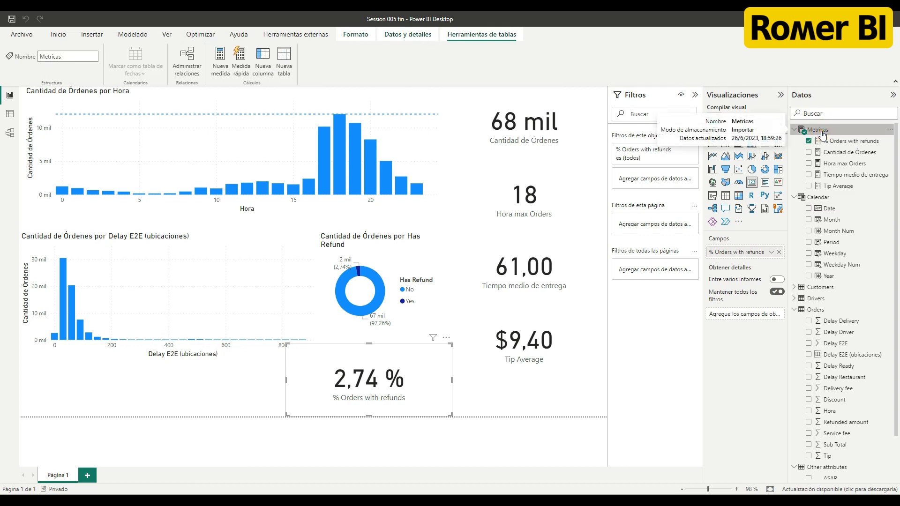
right_click(823, 135)
left_click(791, 135)
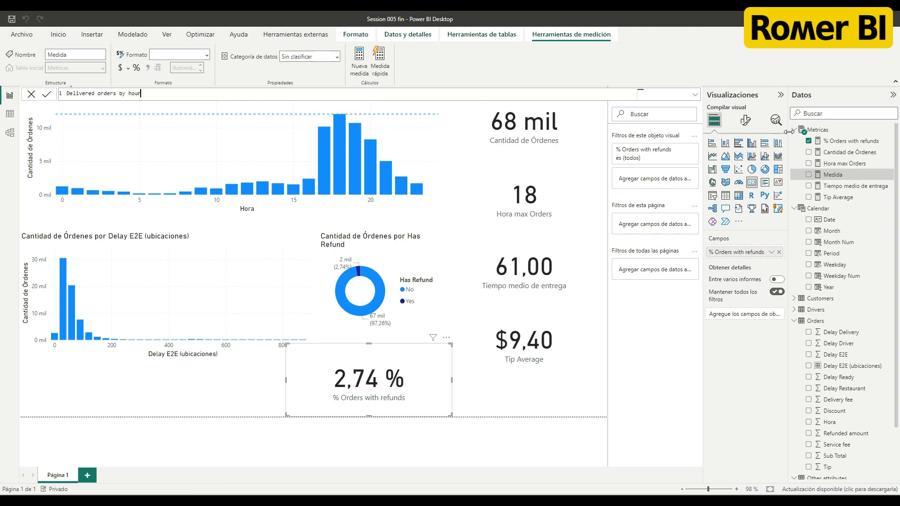
type("Delivered orders by hour")
- Paste the copied expression as the Delivered orders by hour formula, starting it on a new line, and commit it
type("= VAR _GRUPO=SUMMARIZE(Orders,'Calendar'[Date Key],Orders[Hora]) VAR _HORAS=COUNTROWS(_GRUPO)  RETURN [Cantidad de Órdenes]/_HORAS")
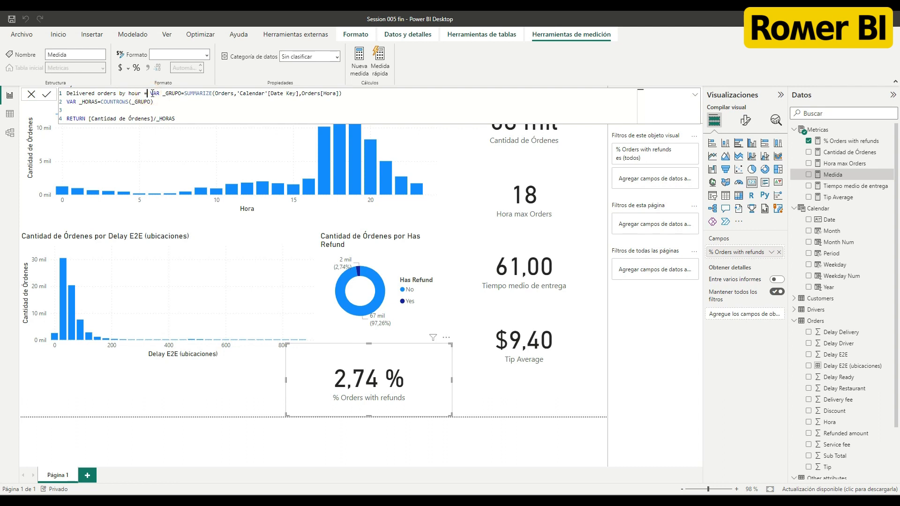
key("BackSpace")
key("shift+Return")
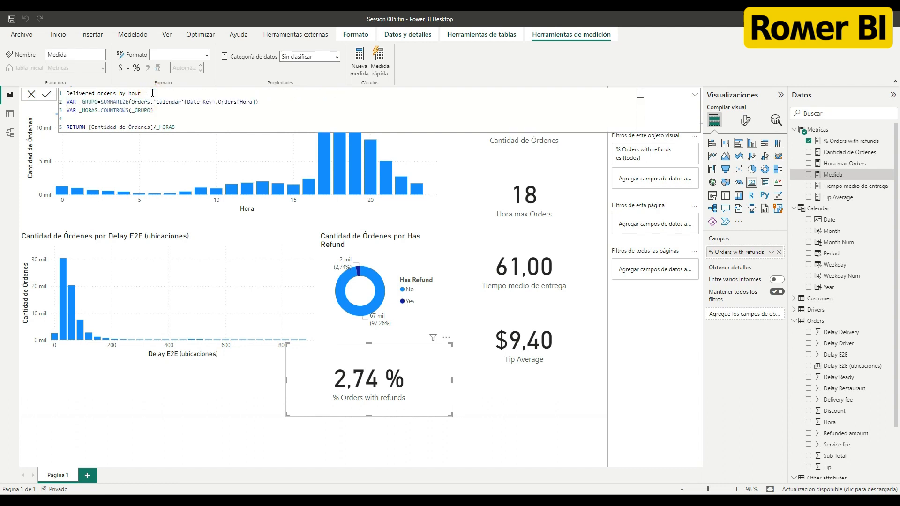
left_click(548, 215)
- Duplicate the % Orders with refunds card and place the copy beside the original, below the Delay E2E (ubicaciones) chart
left_click(370, 389)
left_click(370, 389)
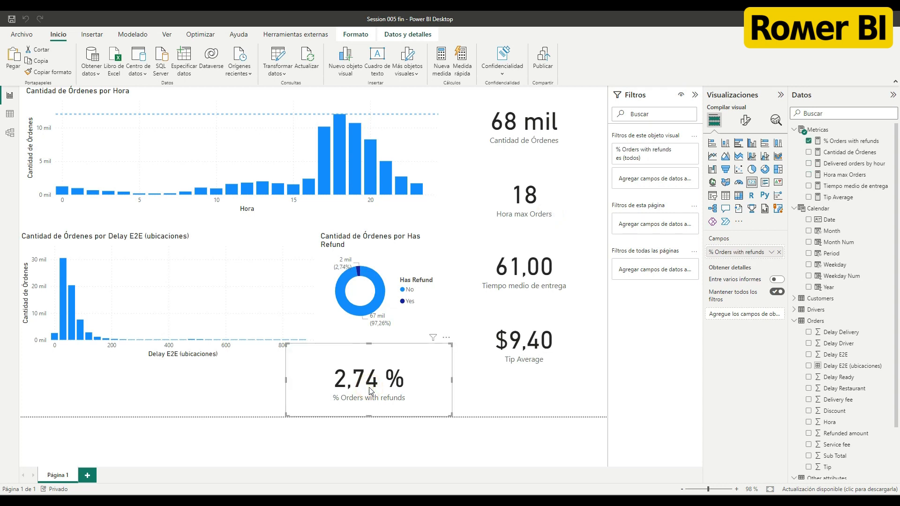
key("ctrl+c")
key("ctrl+v")
left_click_drag(367, 395, 206, 395)
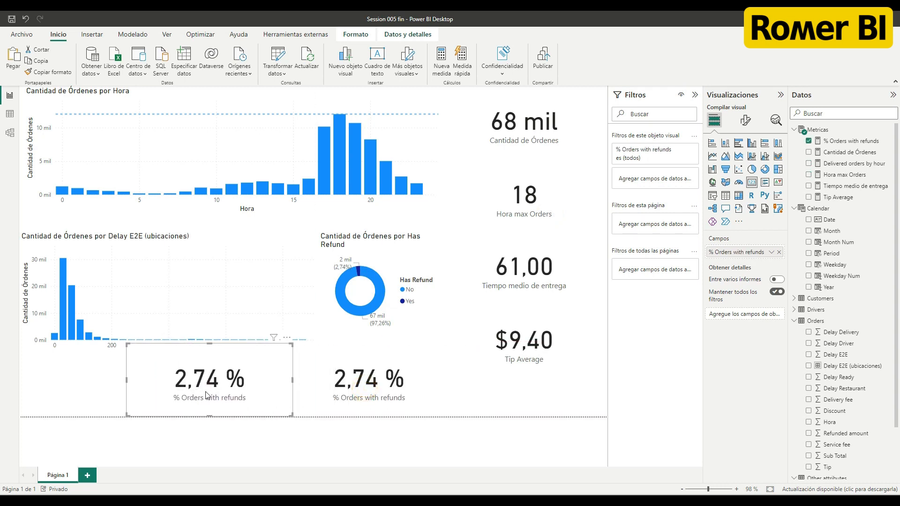
- Replace the duplicated card's % Orders with refunds field with the Delivered orders by hour measure
left_click(808, 140)
left_click(808, 163)
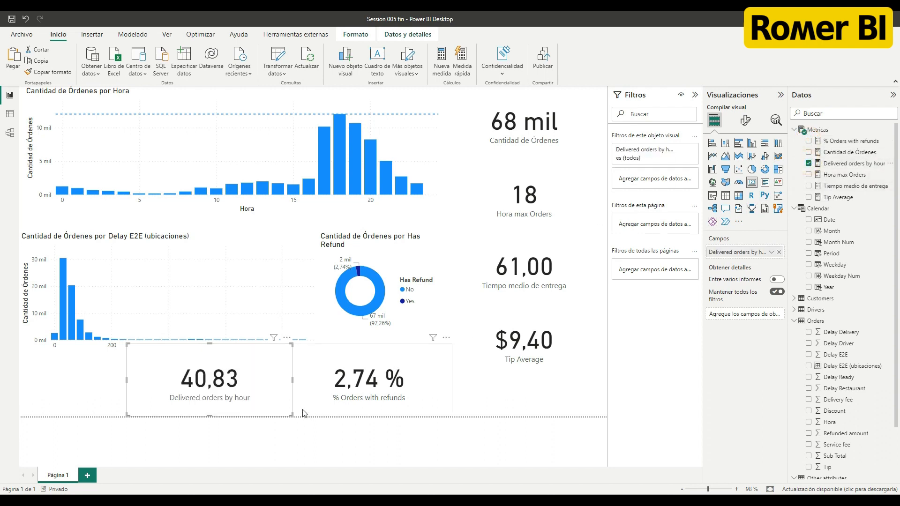
- Add a new report page and create a table visual on it with Driver ID and Driver Name from Drivers
left_click(89, 475)
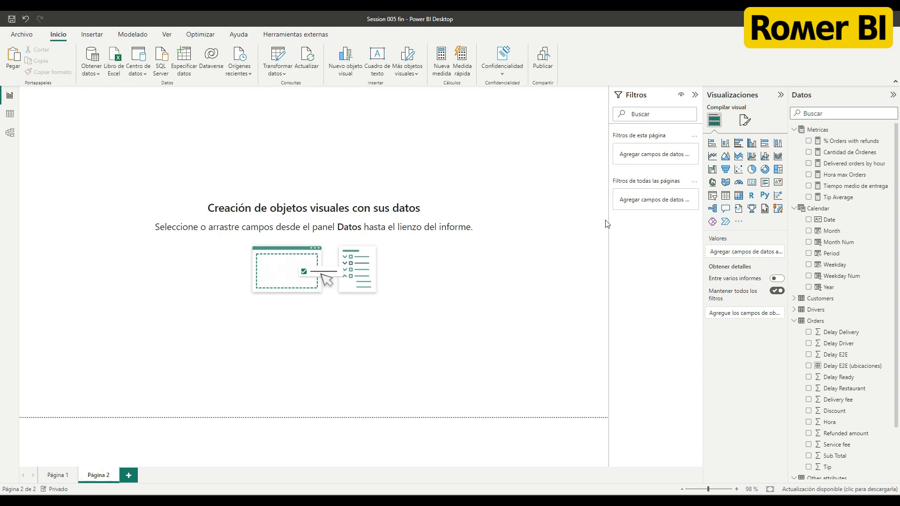
left_click(739, 195)
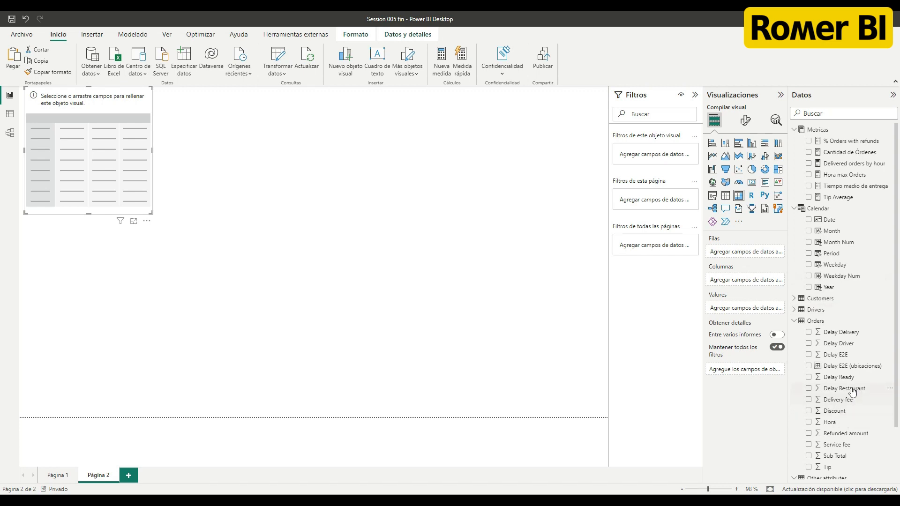
left_click(794, 310)
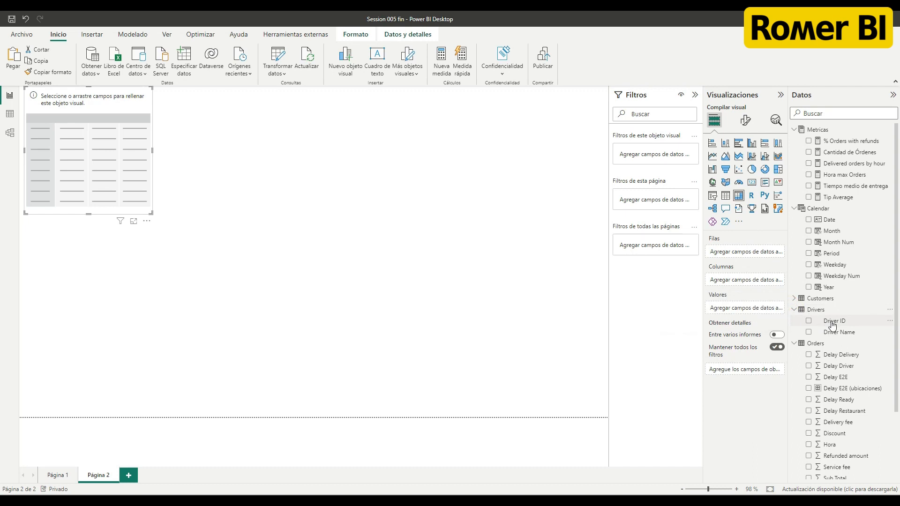
left_click_drag(823, 323, 747, 264)
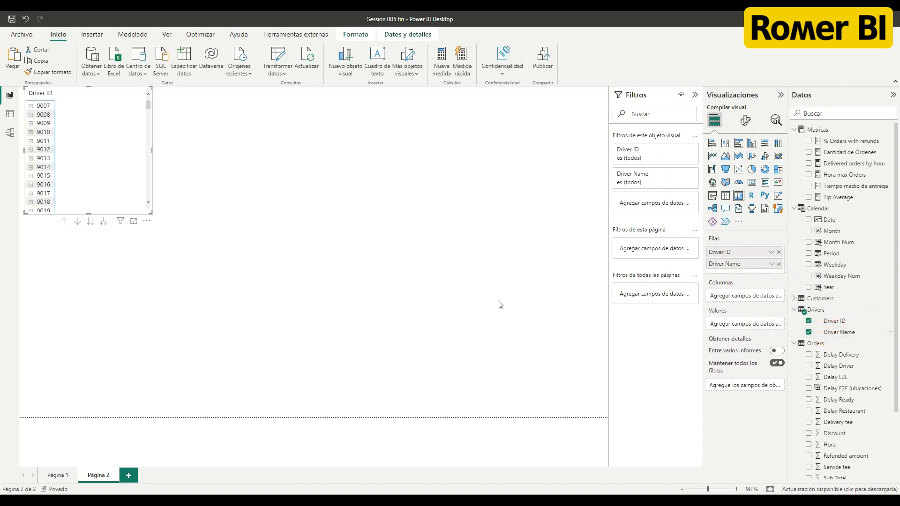
left_click(725, 195)
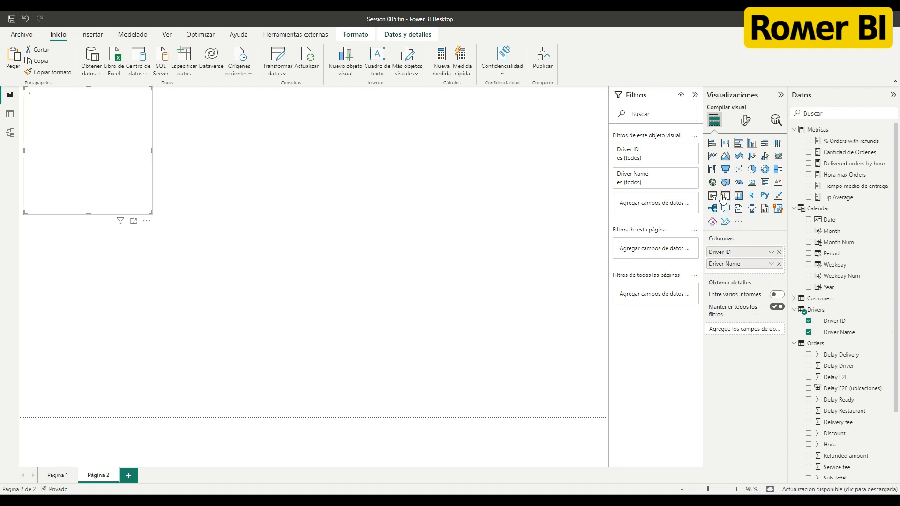
- Add Delivered orders by hour to the drivers table, enlarge the visual, and sort it by that measure in descending order
left_click_drag(153, 150, 218, 150)
left_click_drag(839, 164, 161, 170)
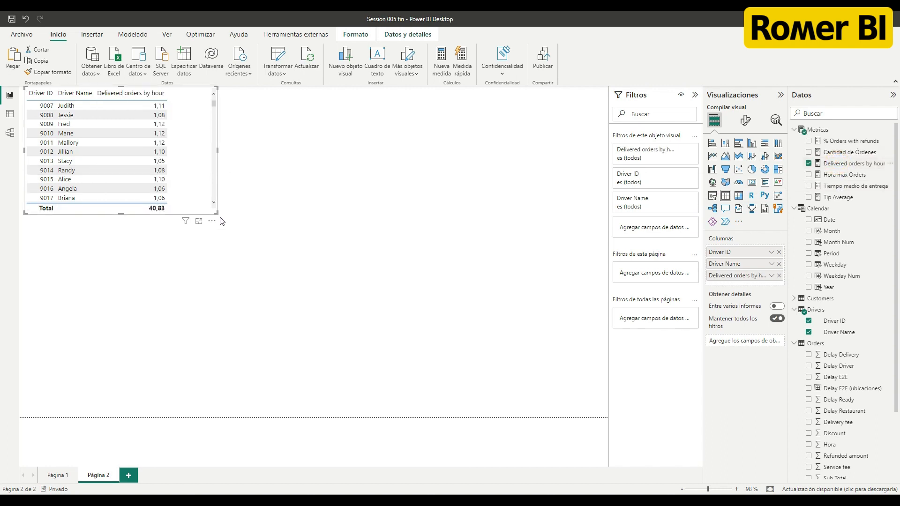
left_click_drag(216, 212, 255, 274)
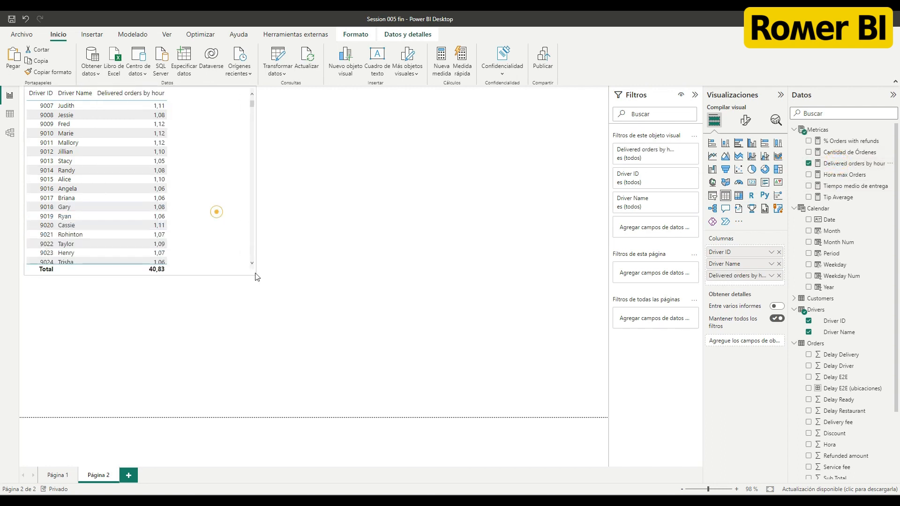
left_click(139, 95)
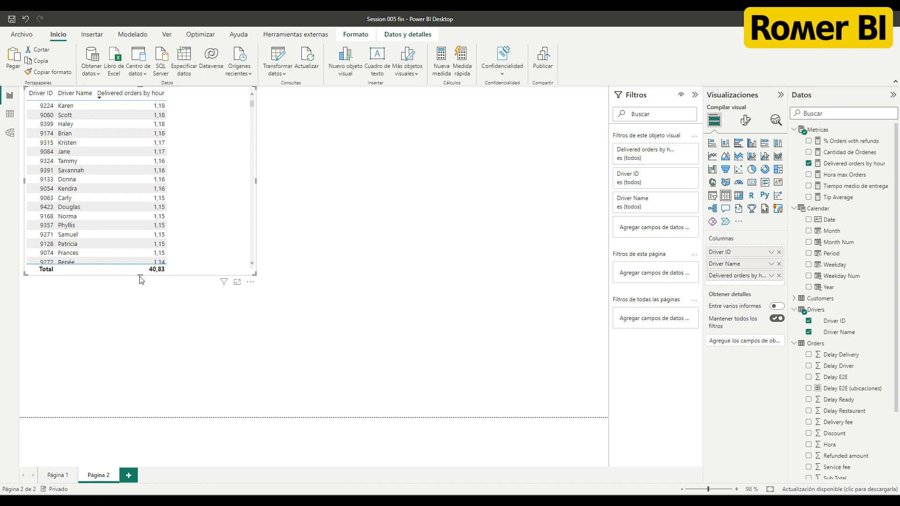
left_click_drag(141, 279, 141, 309)
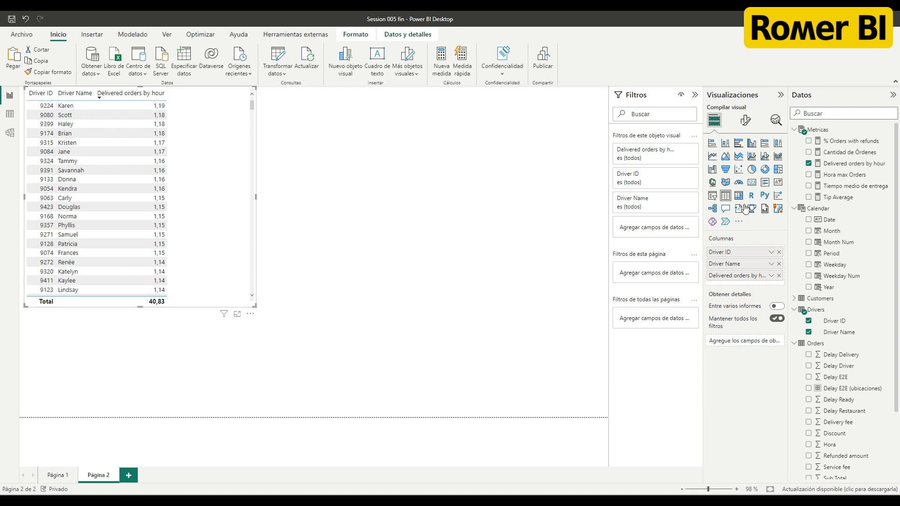
- Open Tabla in the data view, change its RETURN expression to _GRUPO, and commit the formula
left_click(842, 164)
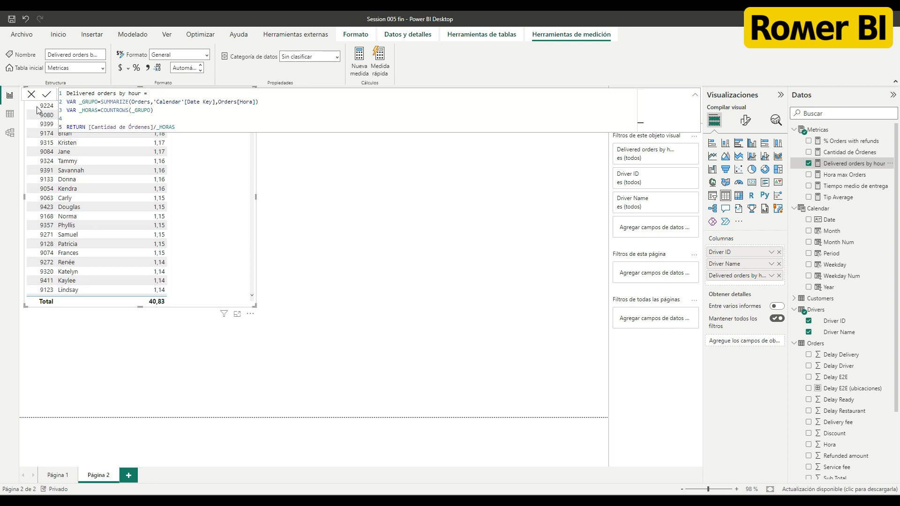
scroll(851, 396, "down", 3)
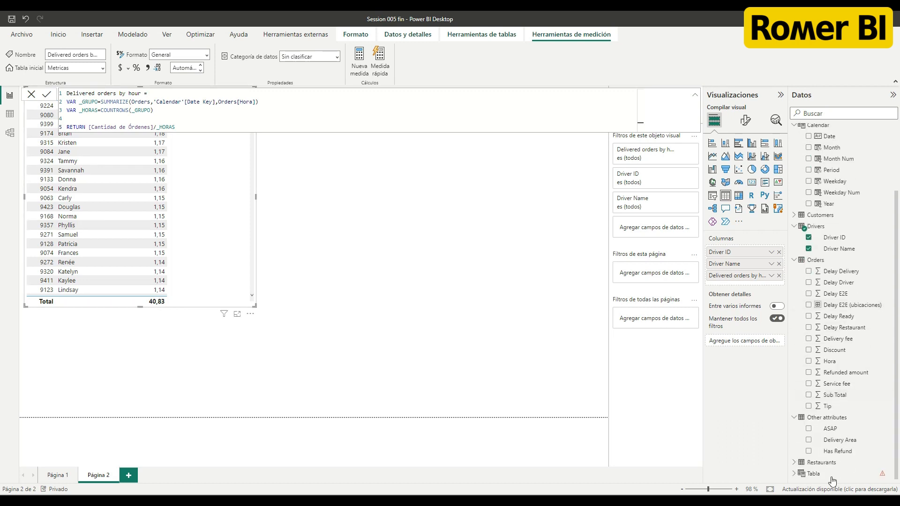
left_click(816, 474)
left_click(10, 115)
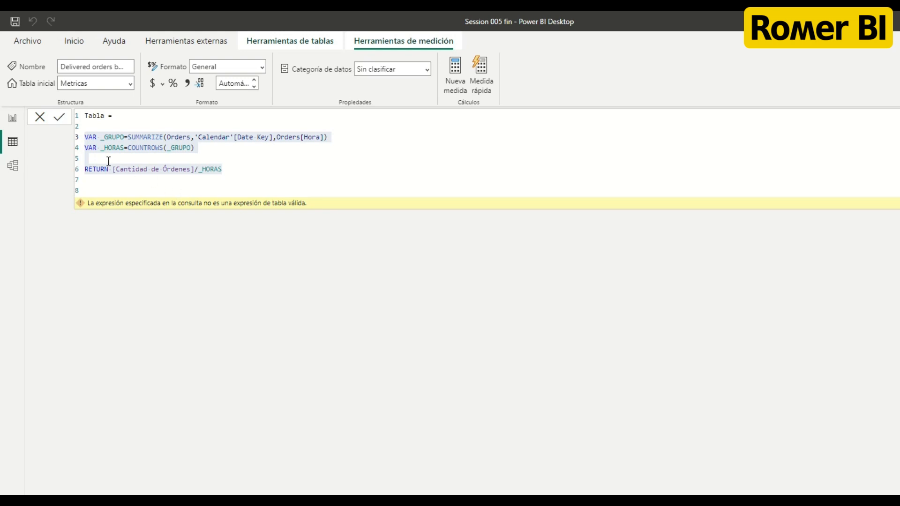
double_click(108, 137)
key("ctrl+c")
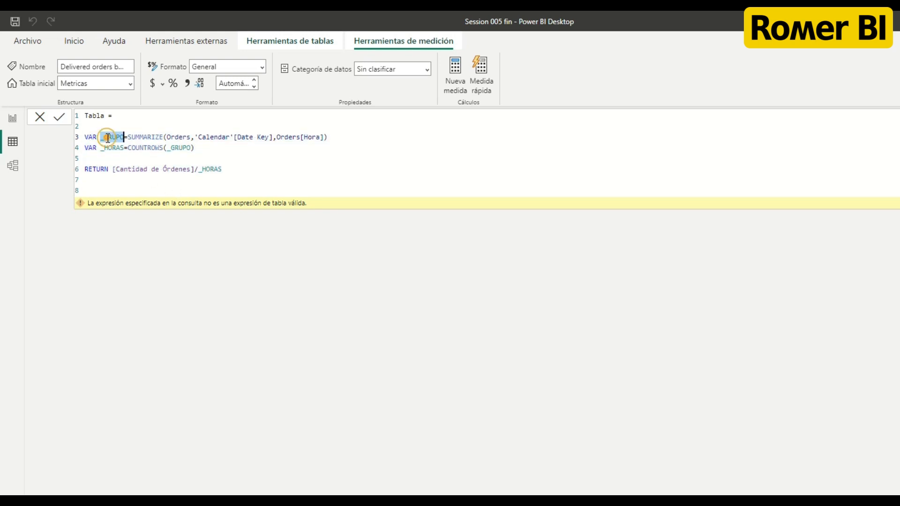
left_click(114, 169)
key("shift+End")
key("ctrl+v")
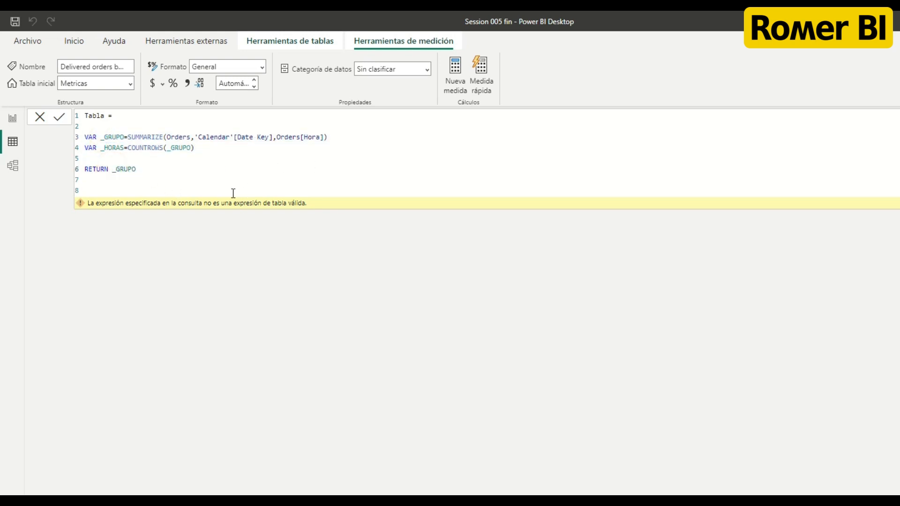
key("Return")
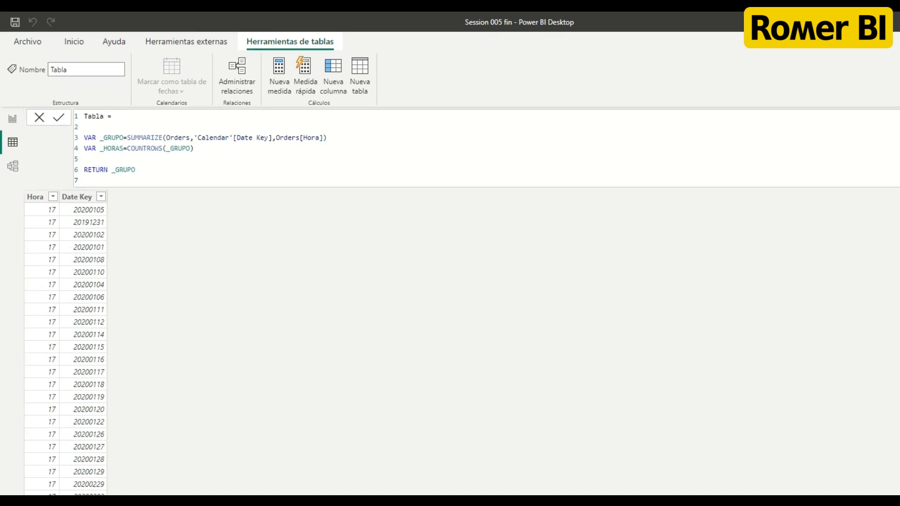
- Start wrapping the SUMMARIZE expression of Tabla's _GRUPO variable in a CALCULATETABLE function
double_click(130, 139)
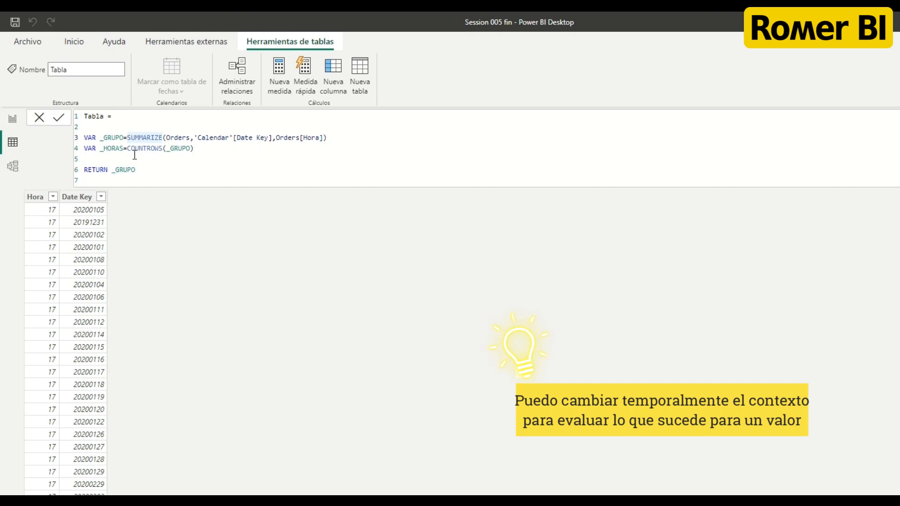
type("CAL")
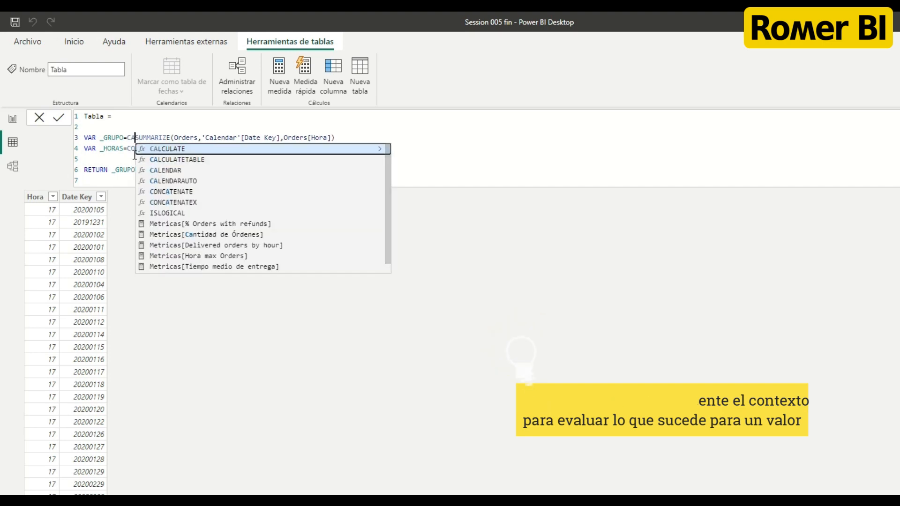
key("Down")
key("Tab")
type("(")
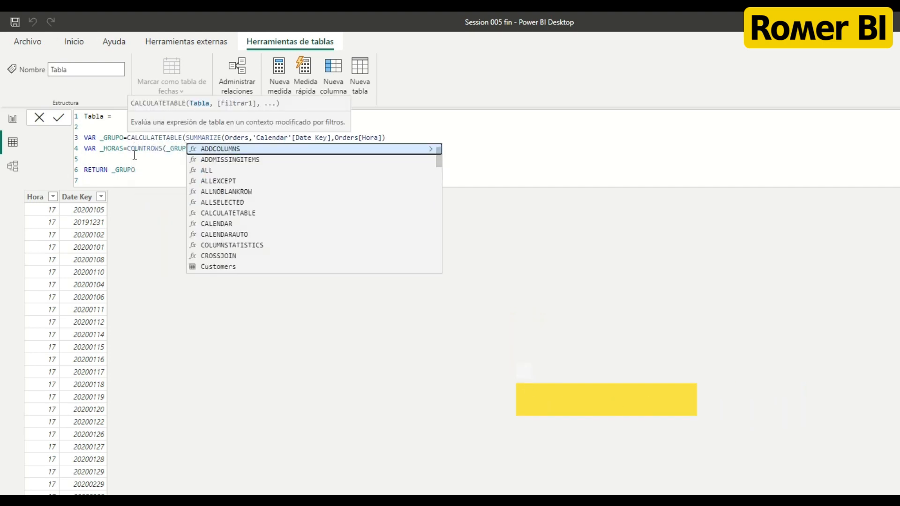
- Complete CALCULATETABLE with a filter setting Drivers[Driver ID] equal to the ID of the driver with the highest hourly rate, and commit it
left_click(388, 138)
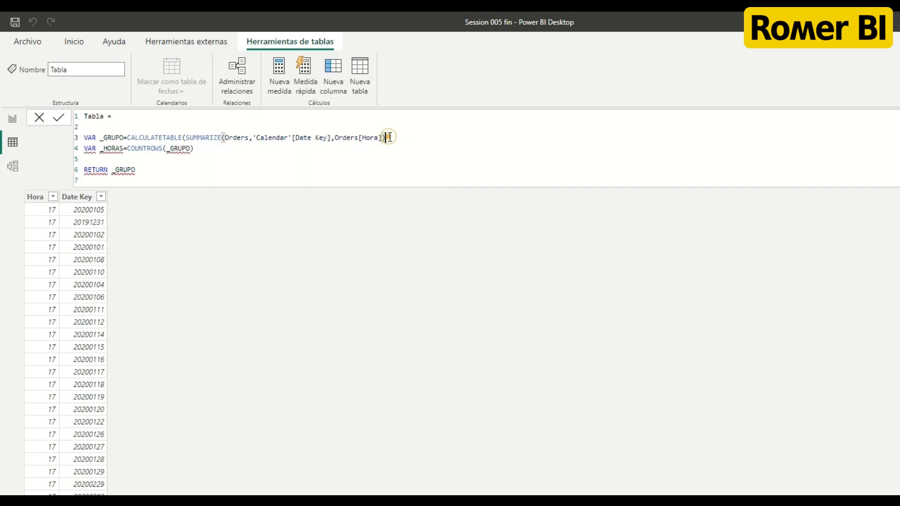
type(",")
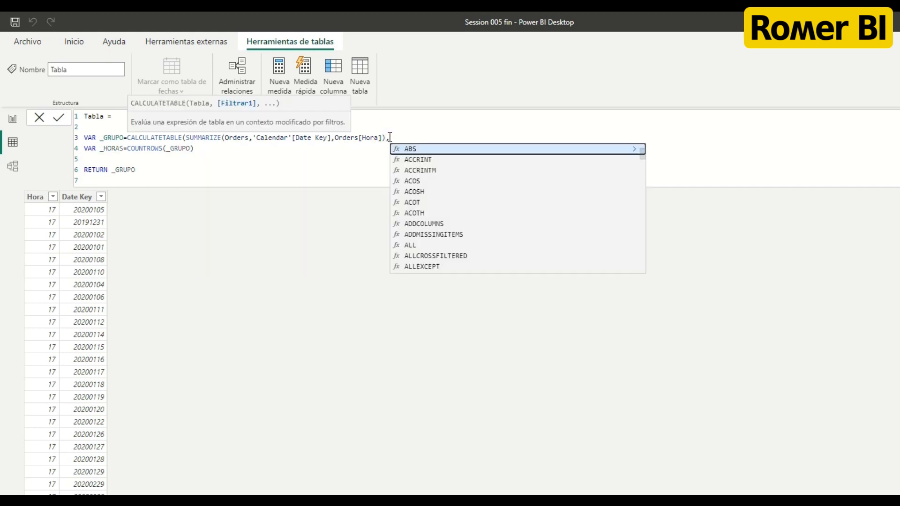
type("Dri")
key("Down")
key("Tab")
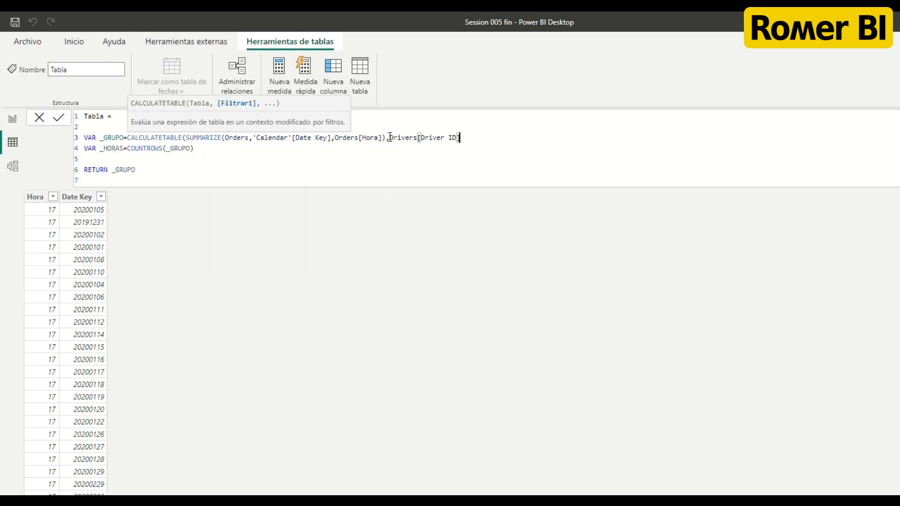
type("=9224)")
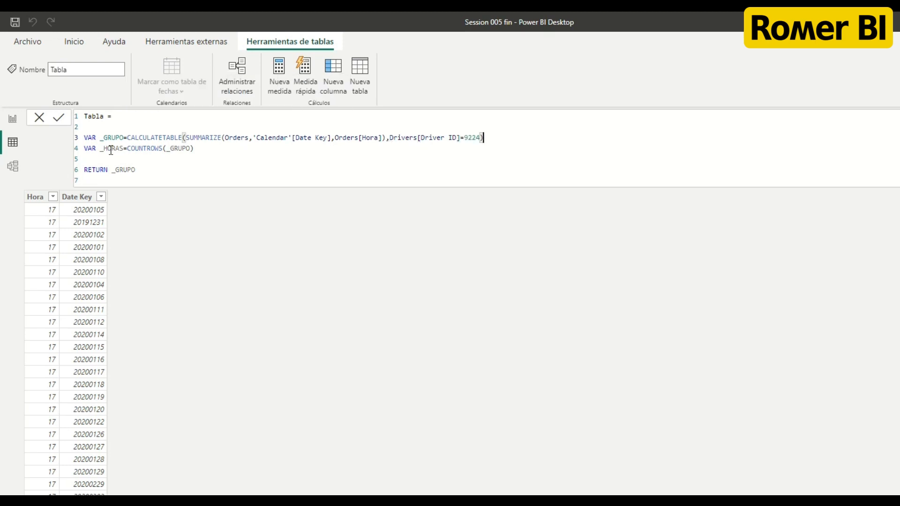
left_click(57, 120)
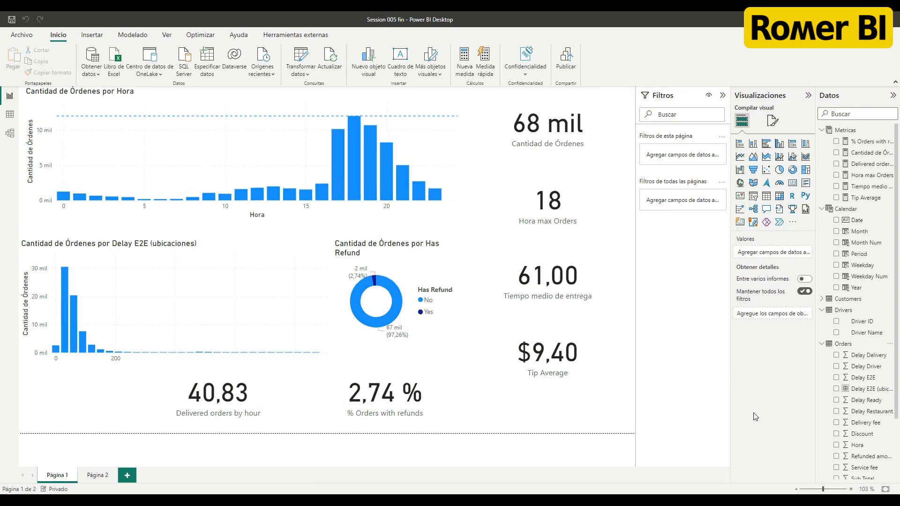
- Delete the auxiliary table Tabla from the model and confirm the deletion
scroll(853, 401, "down", 2)
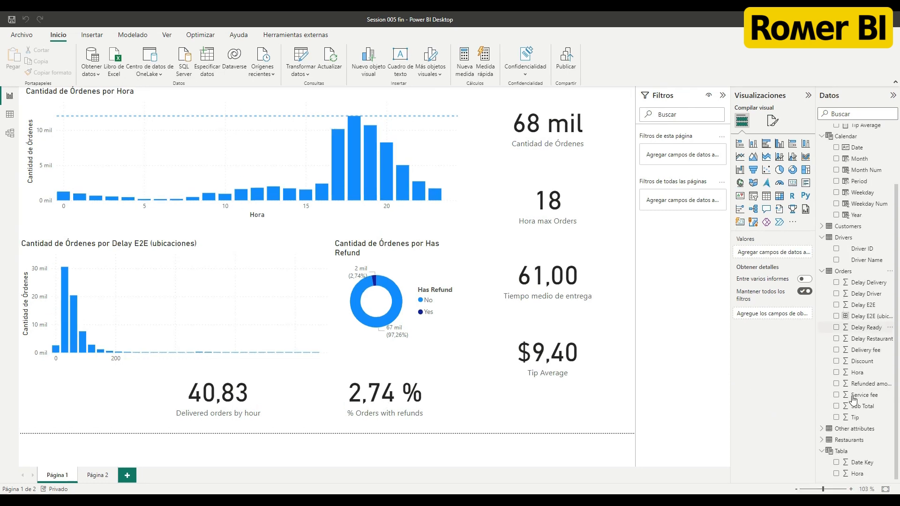
right_click(840, 452)
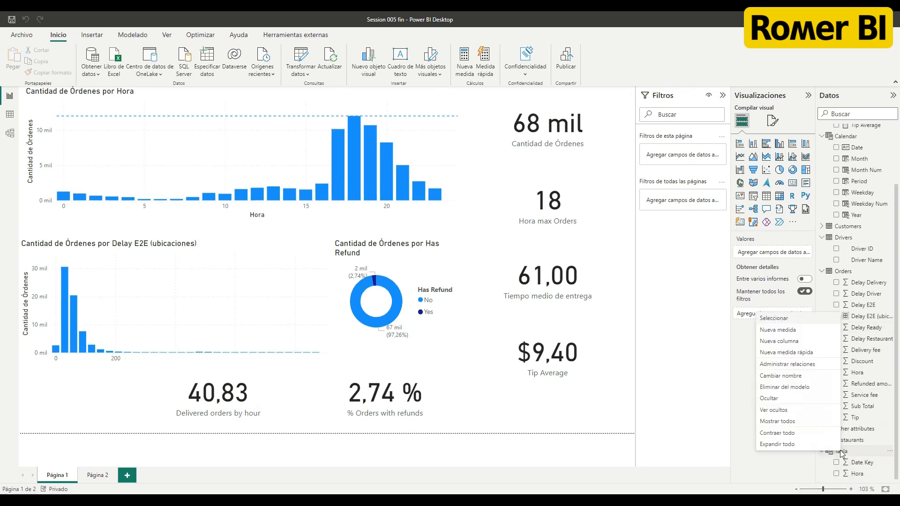
left_click(784, 387)
left_click(500, 275)
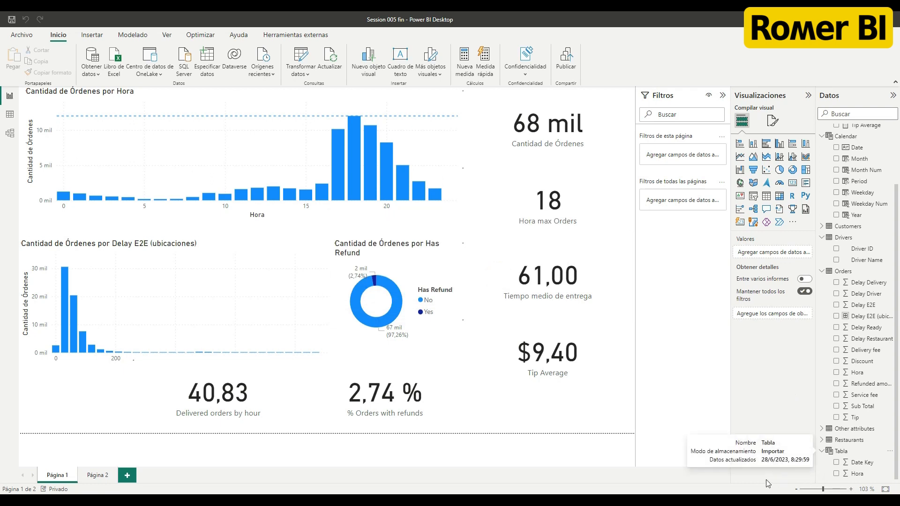